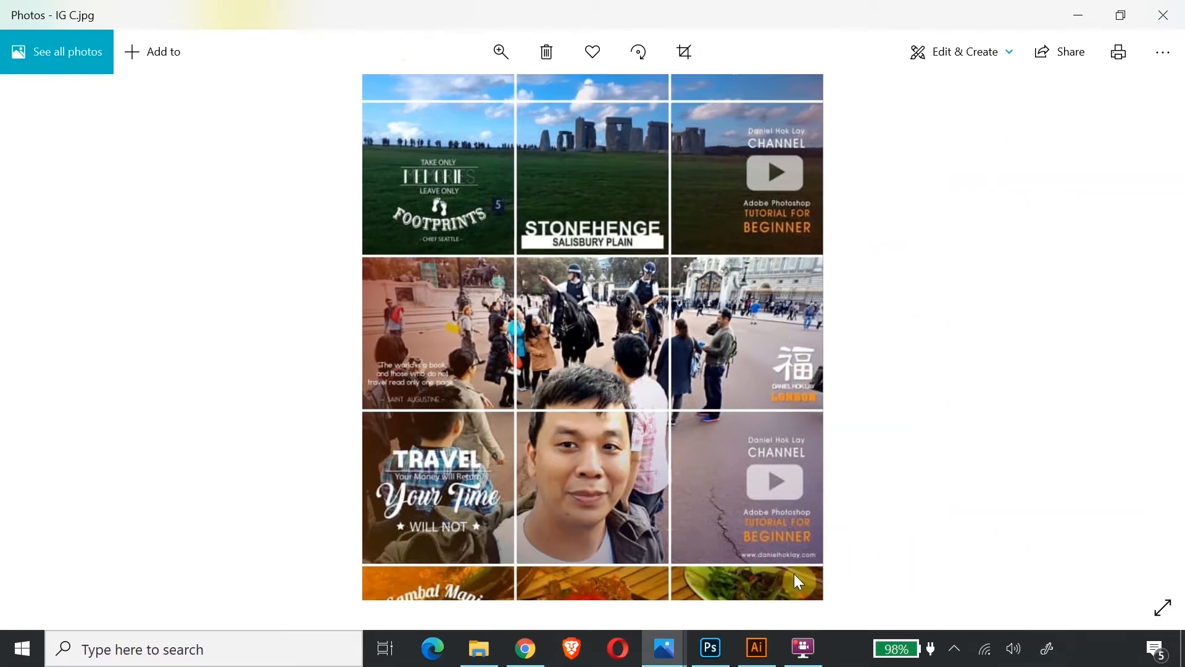
Switch to Photoshop, start a new document and set its height to 2160 pixels
left_click(711, 655)
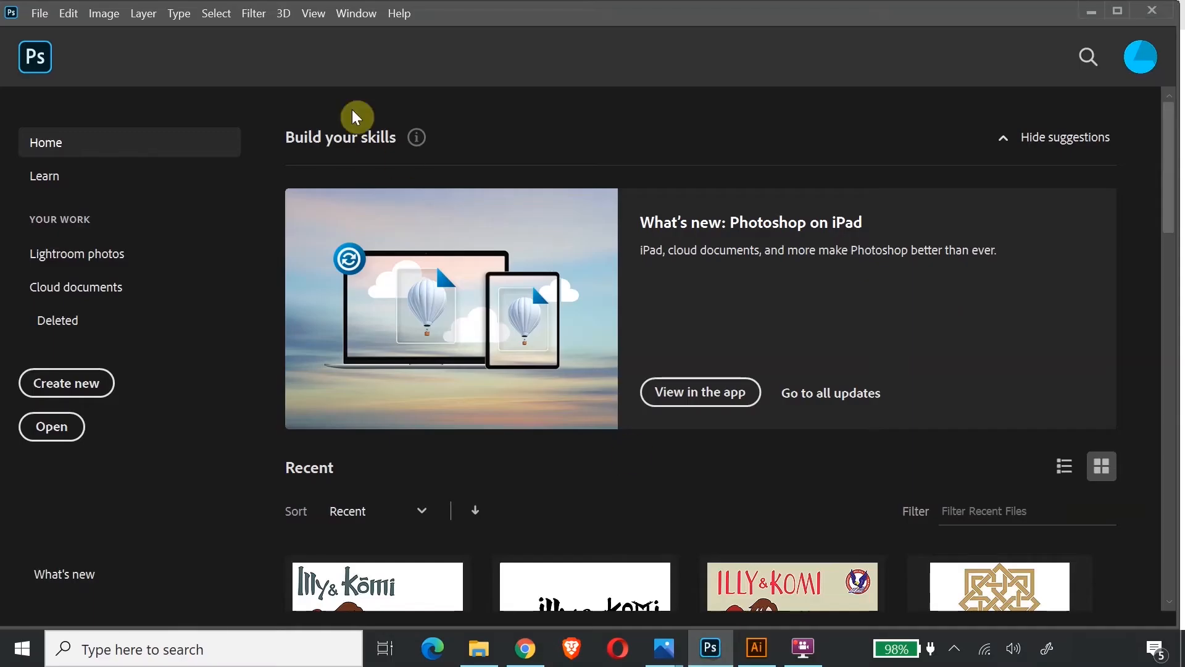
left_click(45, 14)
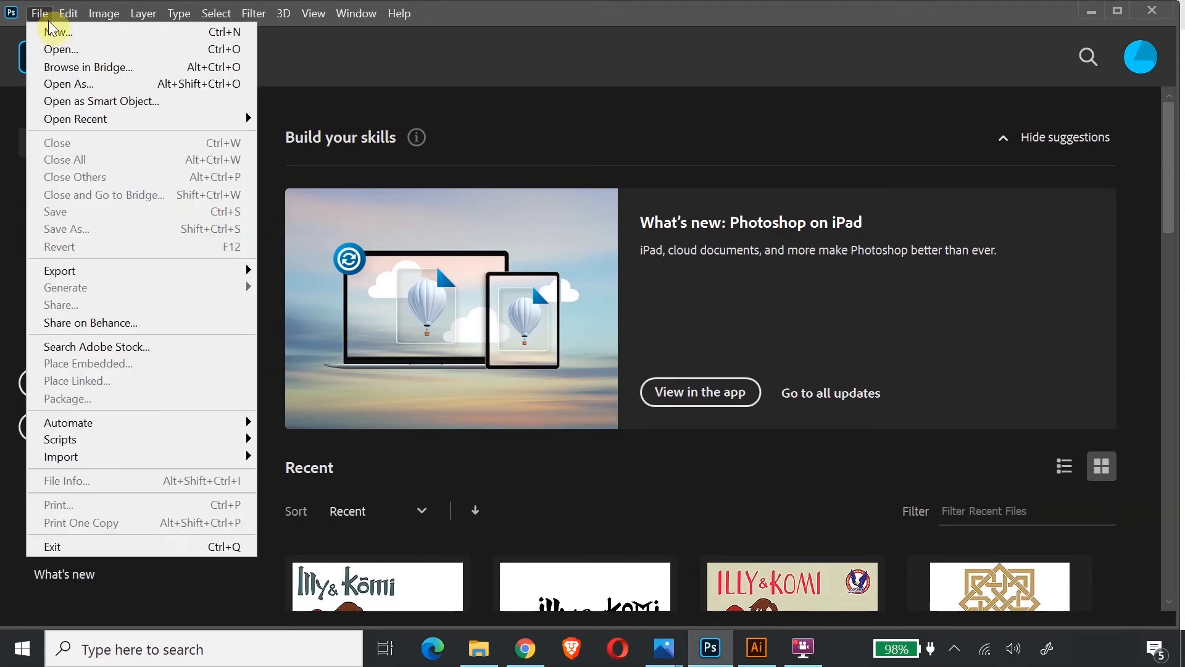
left_click(52, 30)
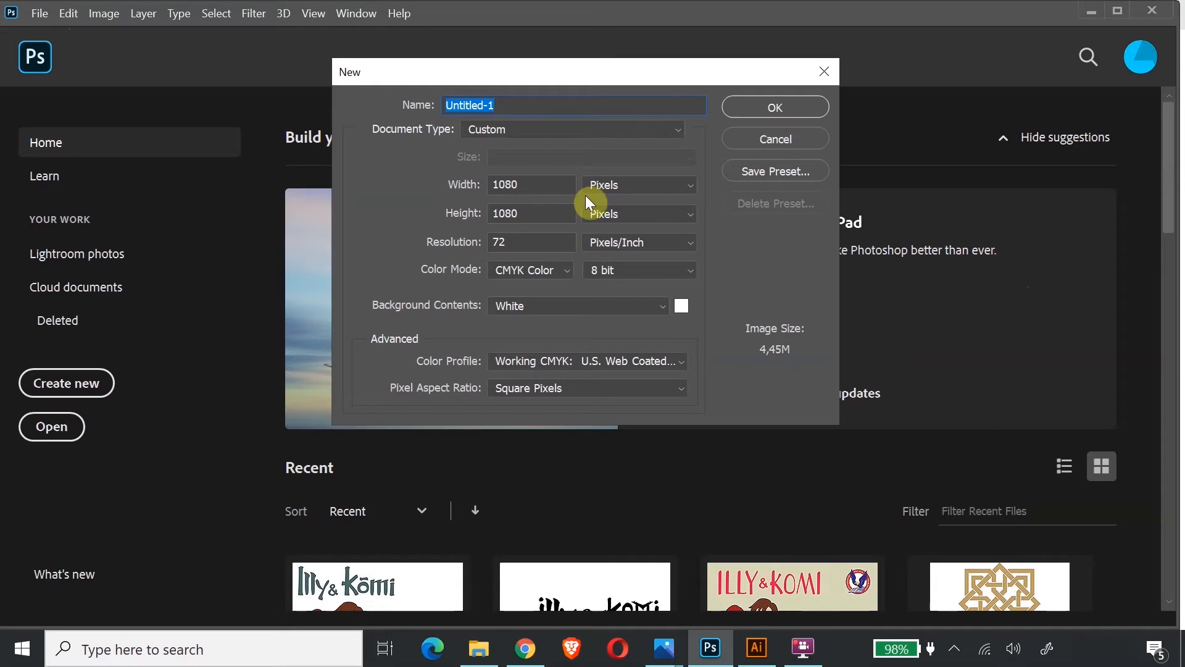
double_click(540, 192)
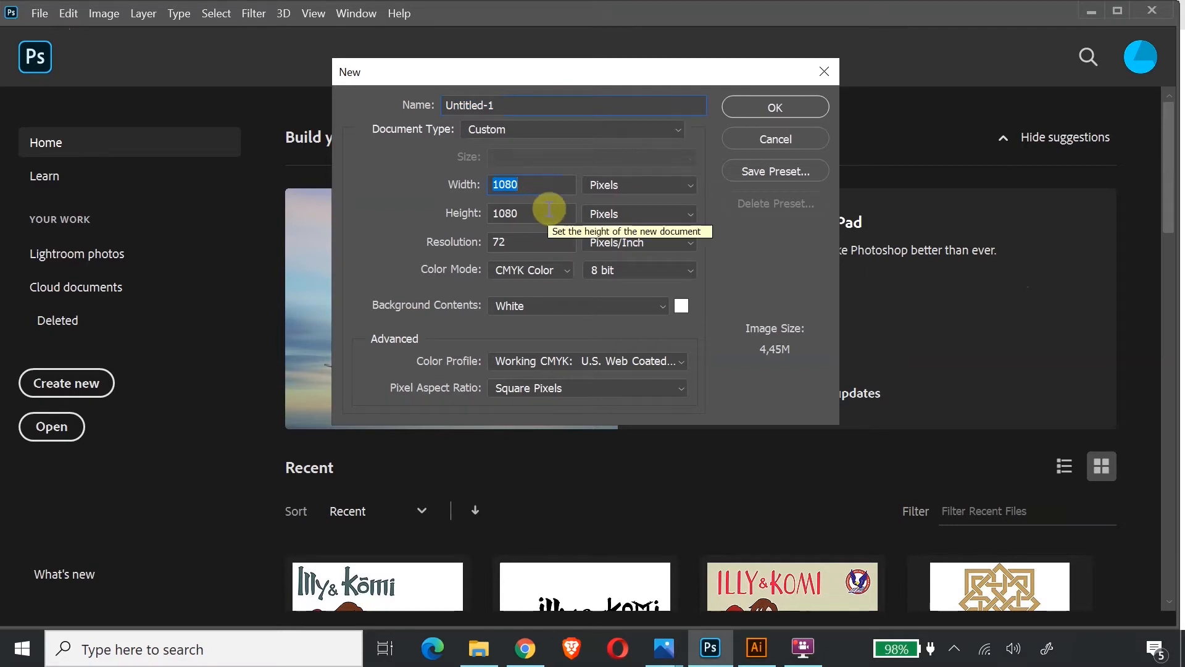
left_click(492, 213)
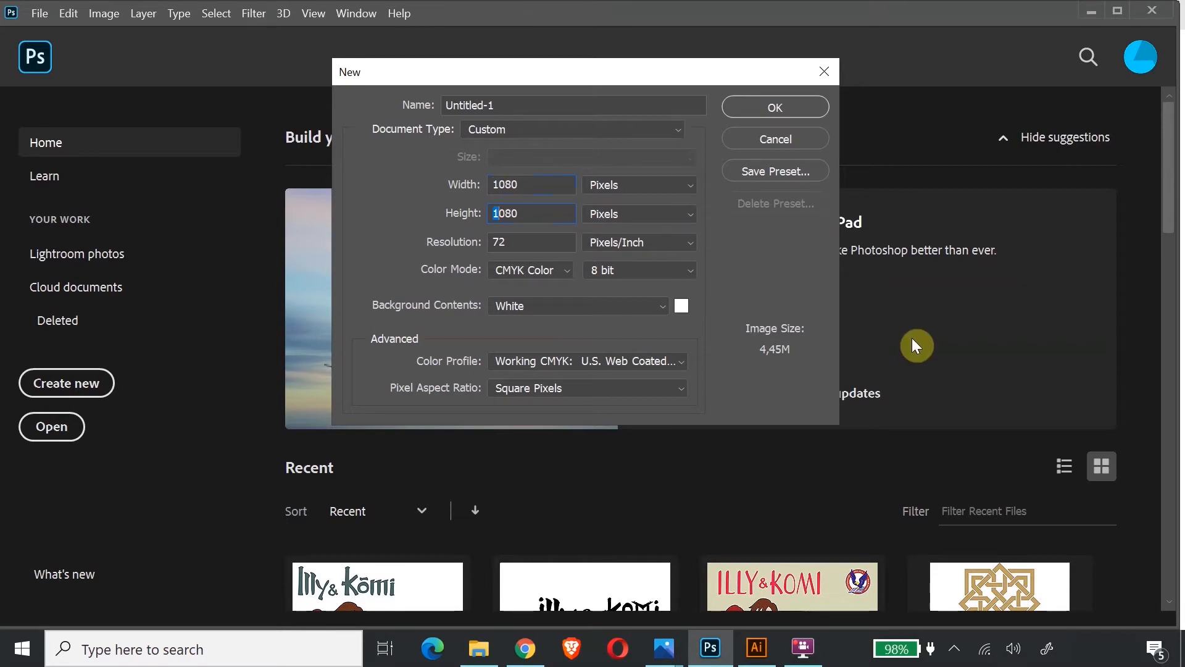
type("2")
key("shift+Right")
type("1")
key("shift+Left")
type("6")
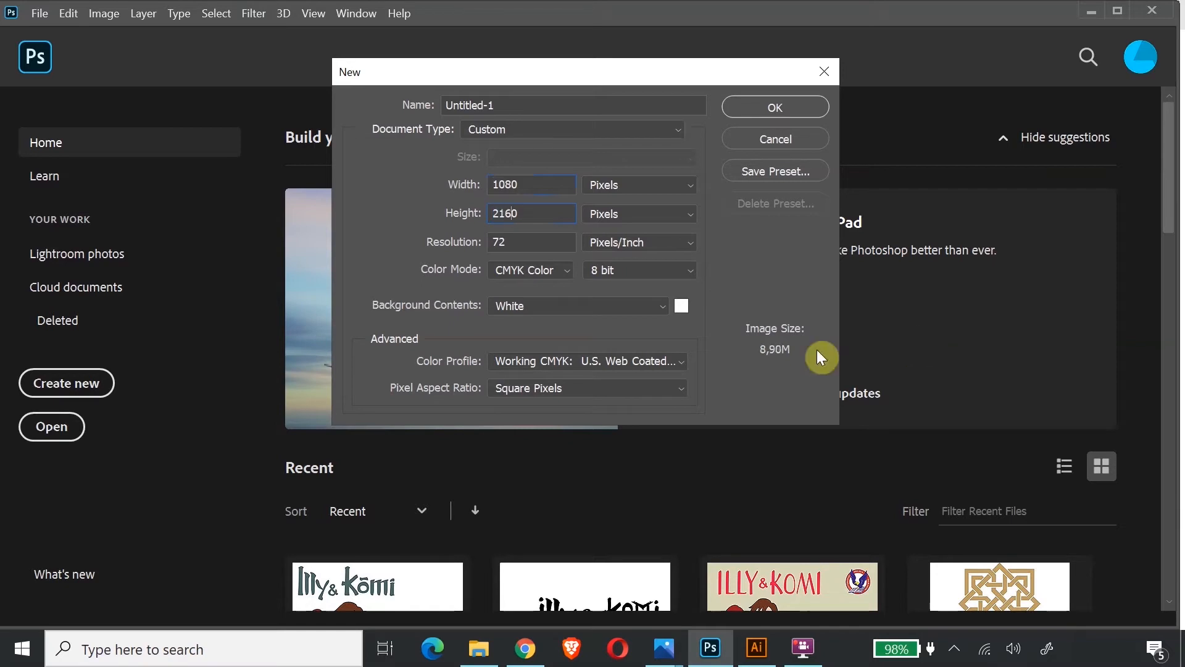
Set the new document's width to 3240 pixels and create it
left_click(498, 185)
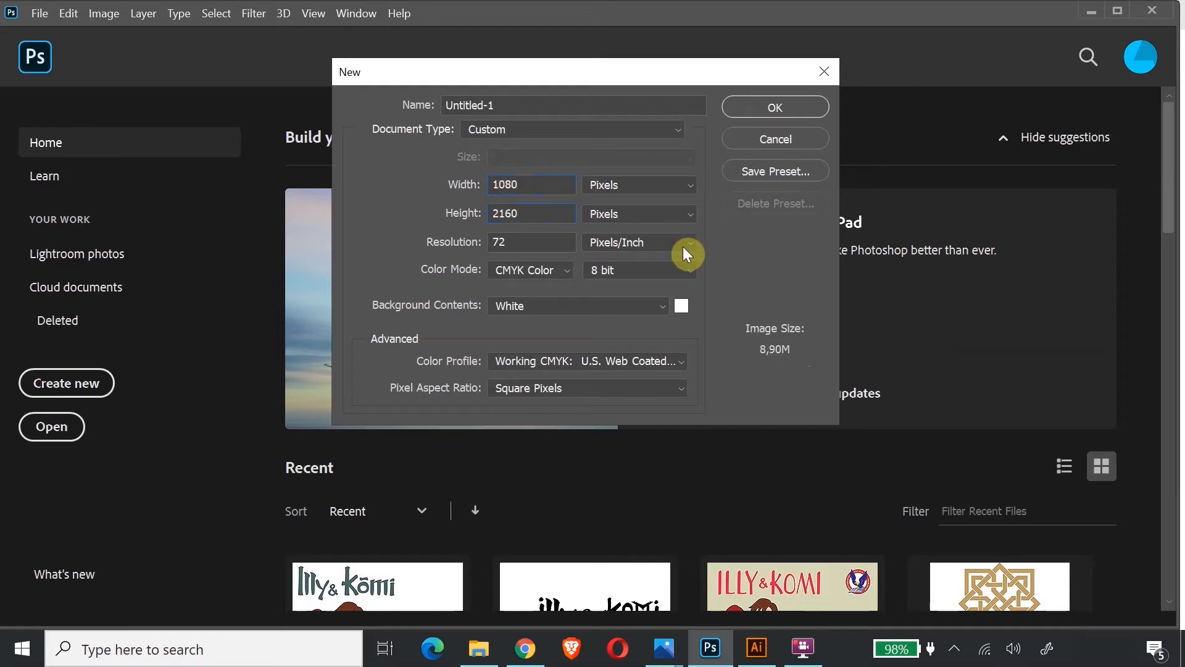
key("shift+Left")
type("324")
left_click(763, 109)
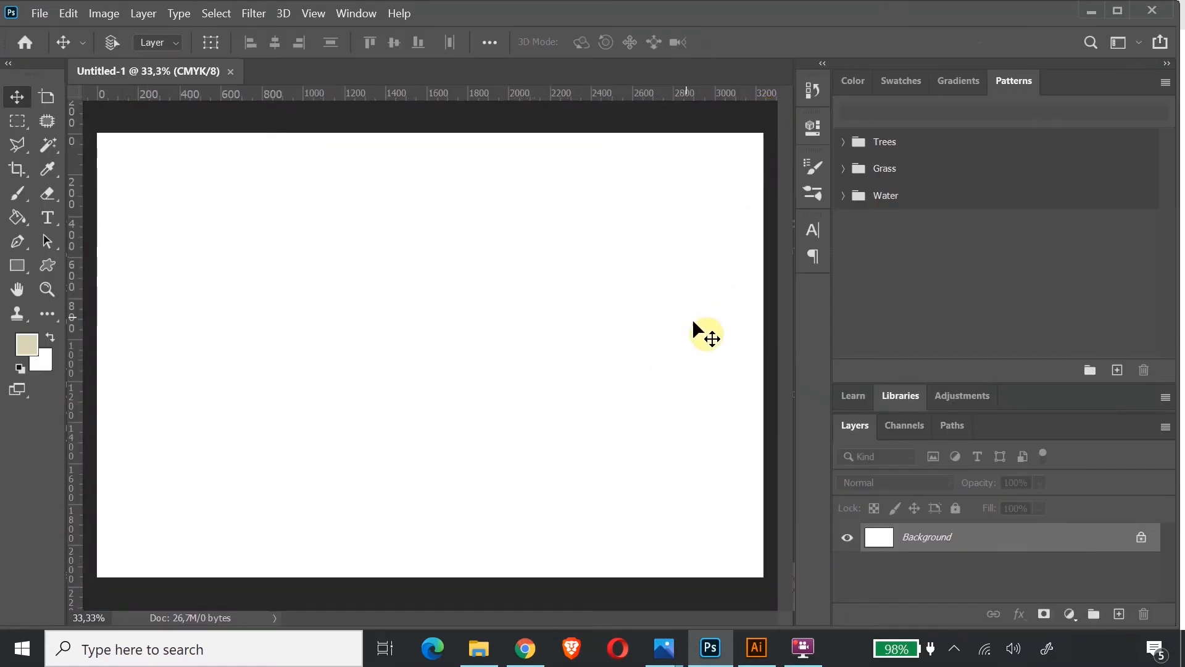
Add a vertical guide at 0% along the canvas's left edge
key("ctrl+minus")
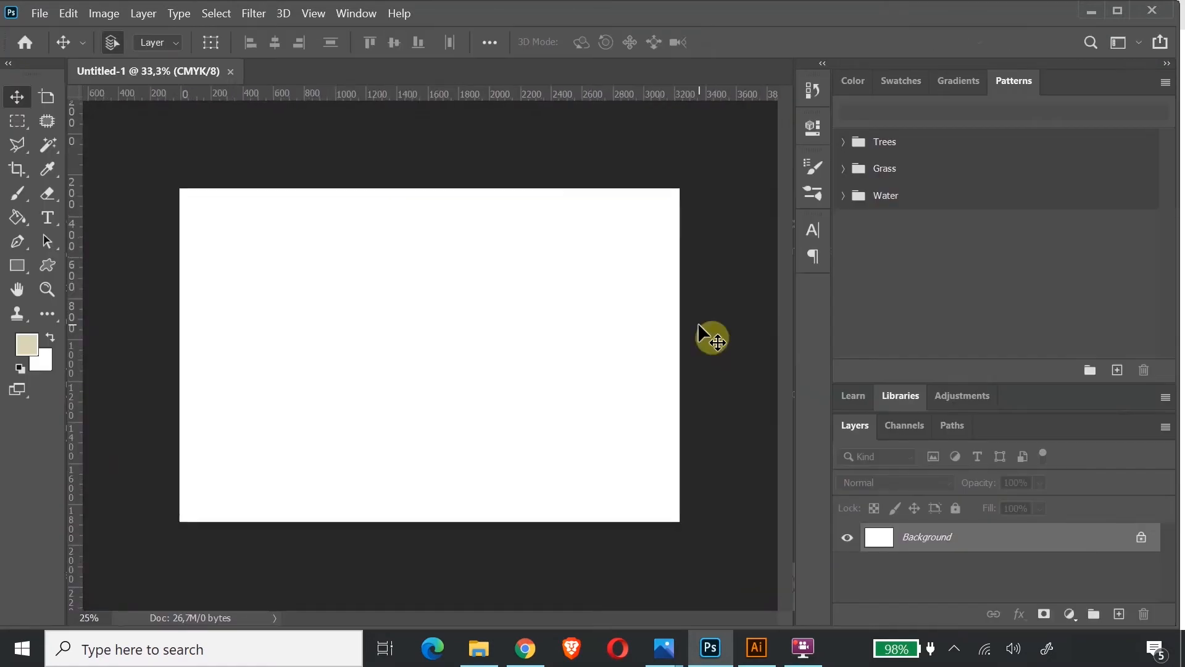
left_click(310, 12)
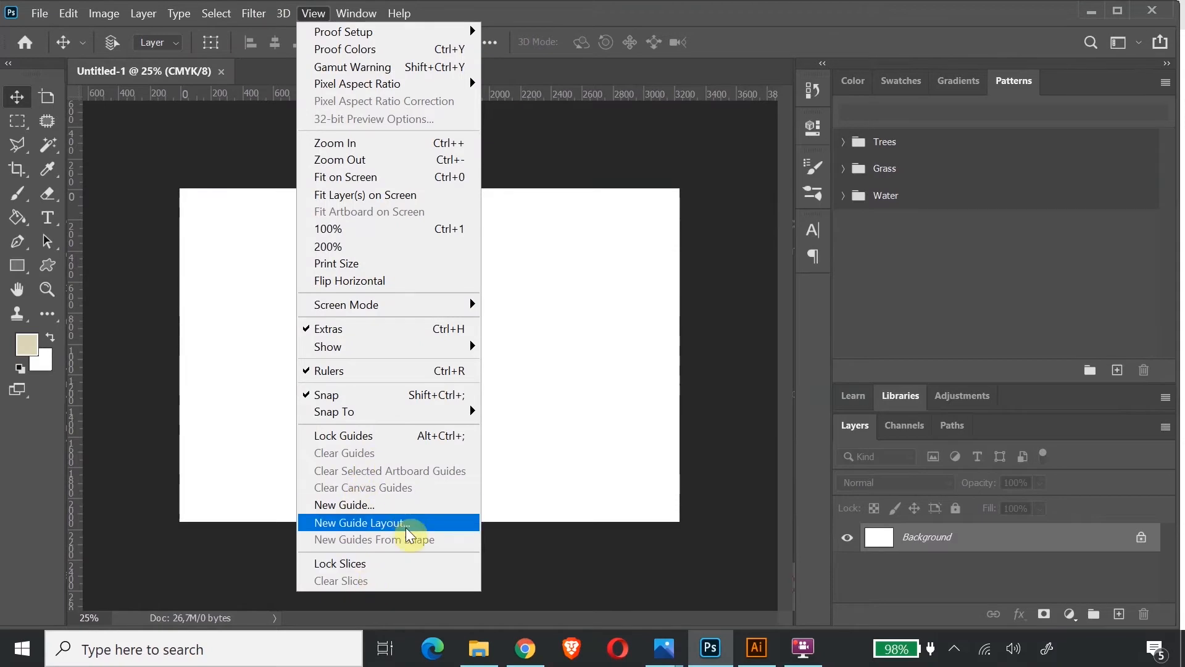
left_click(408, 505)
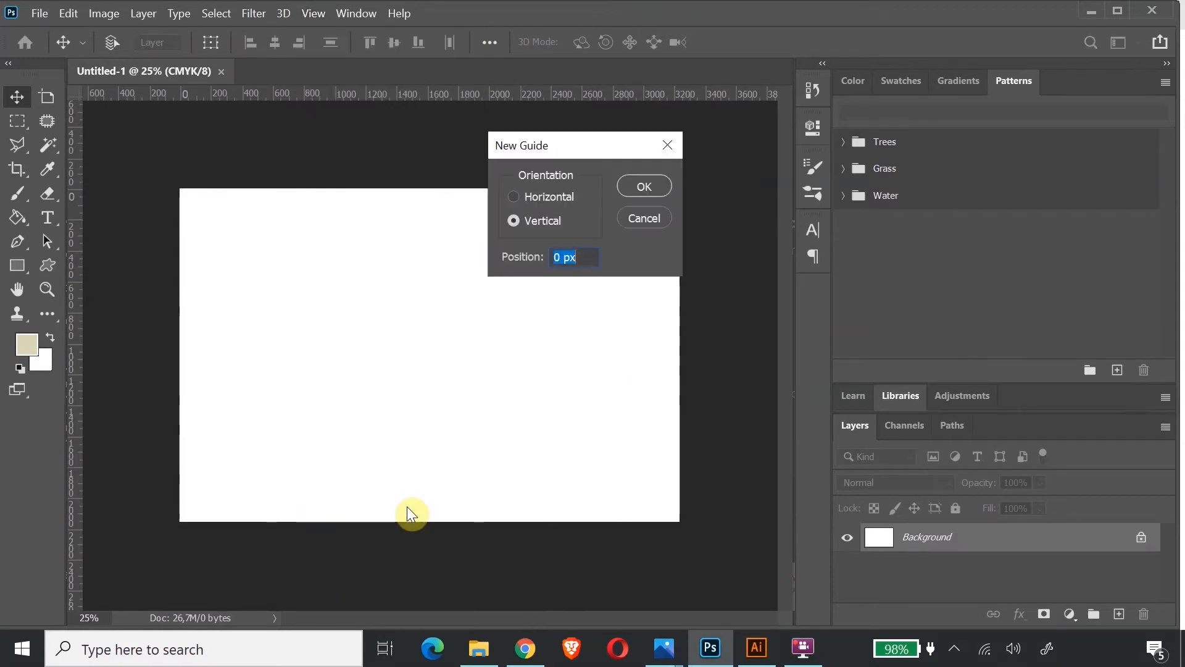
left_click(572, 258)
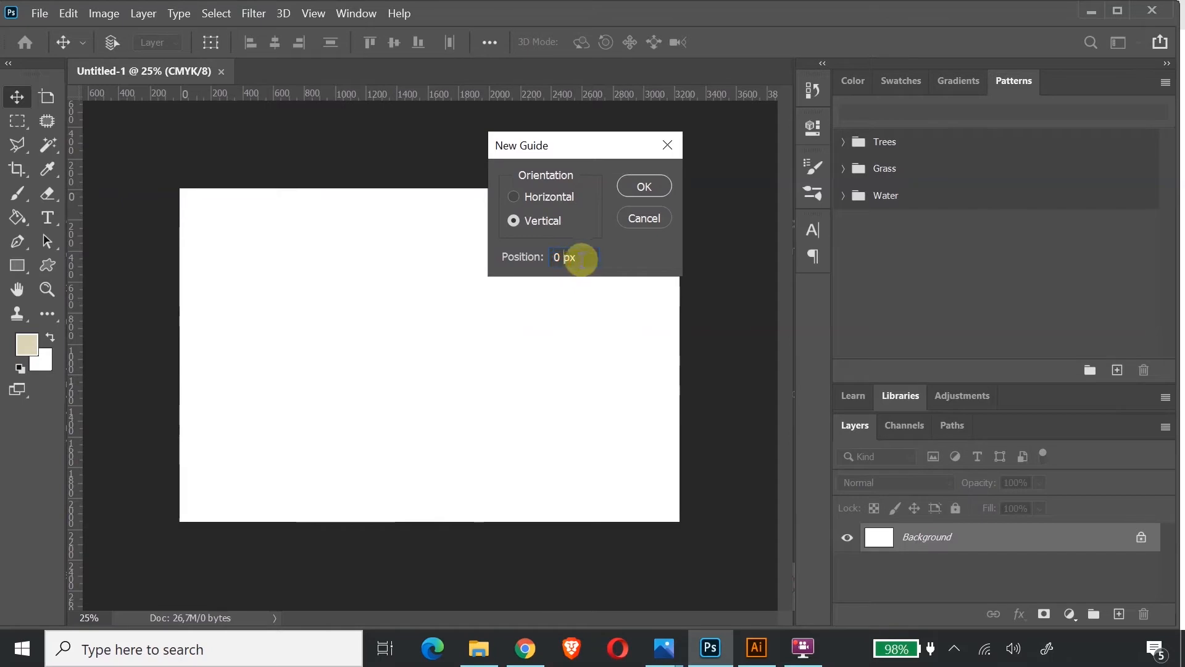
left_click(562, 258)
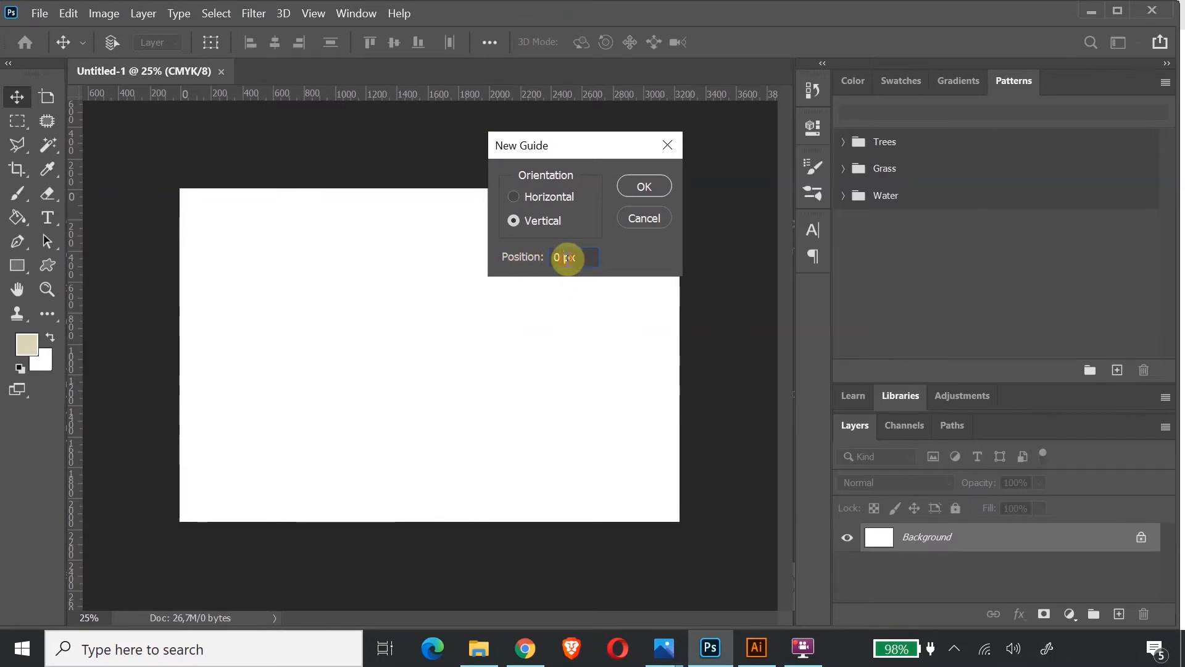
left_click_drag(566, 257, 597, 256)
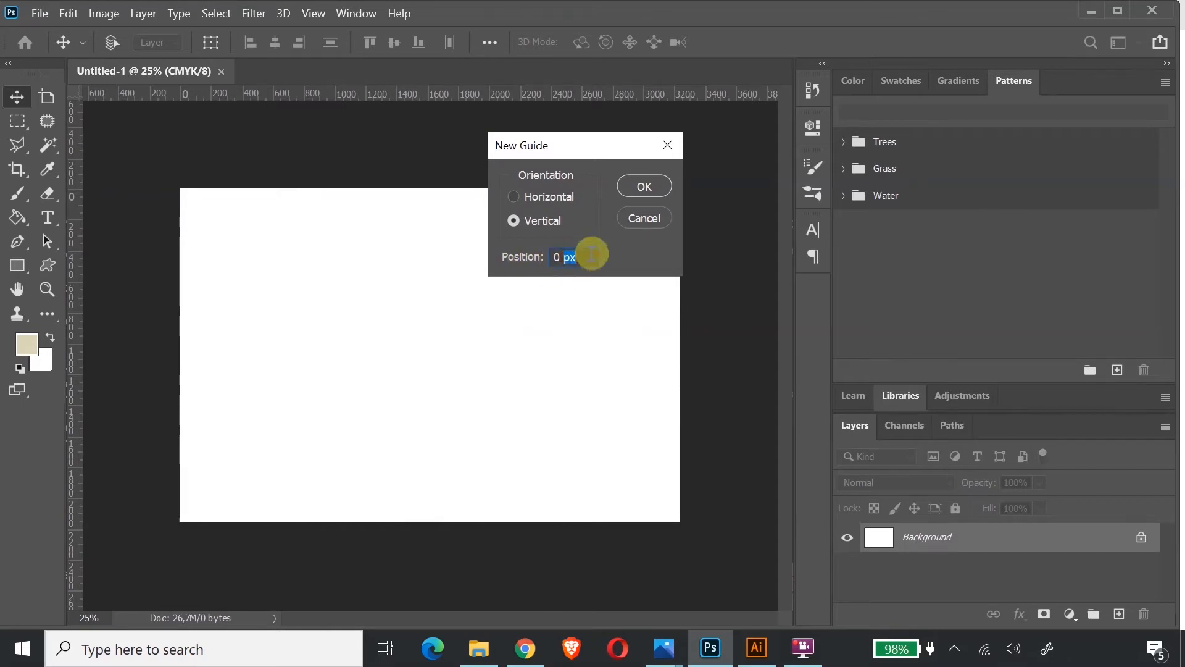
type("%")
key("Return")
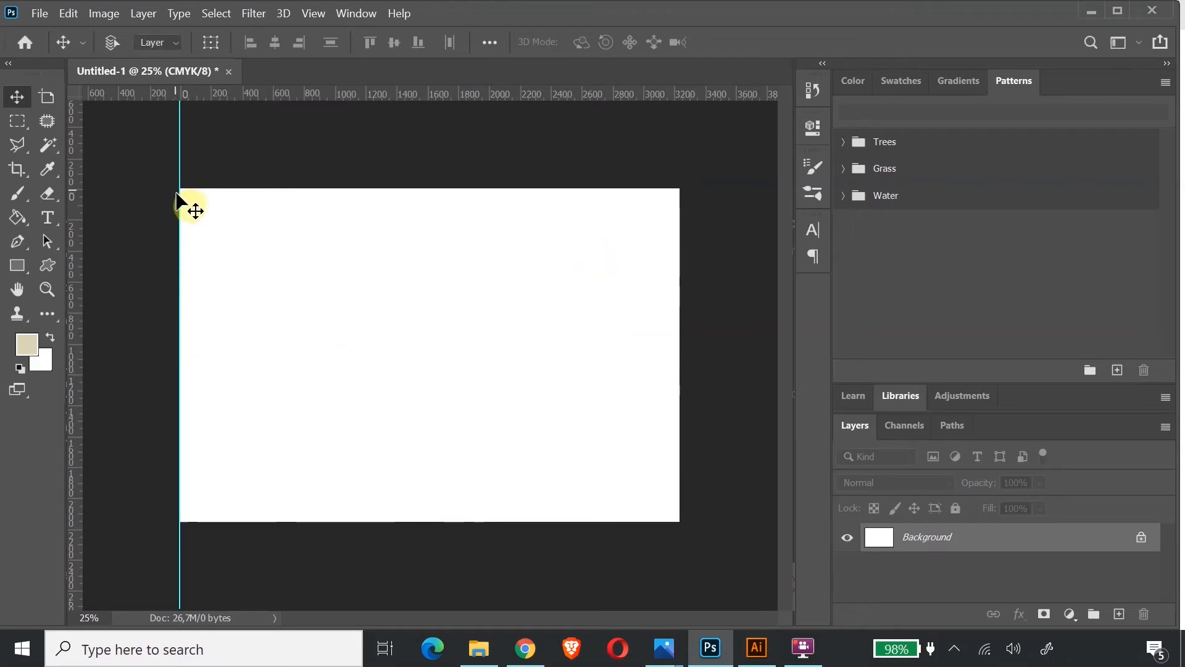
Add a vertical guide at 33,33% of the canvas width
left_click(322, 20)
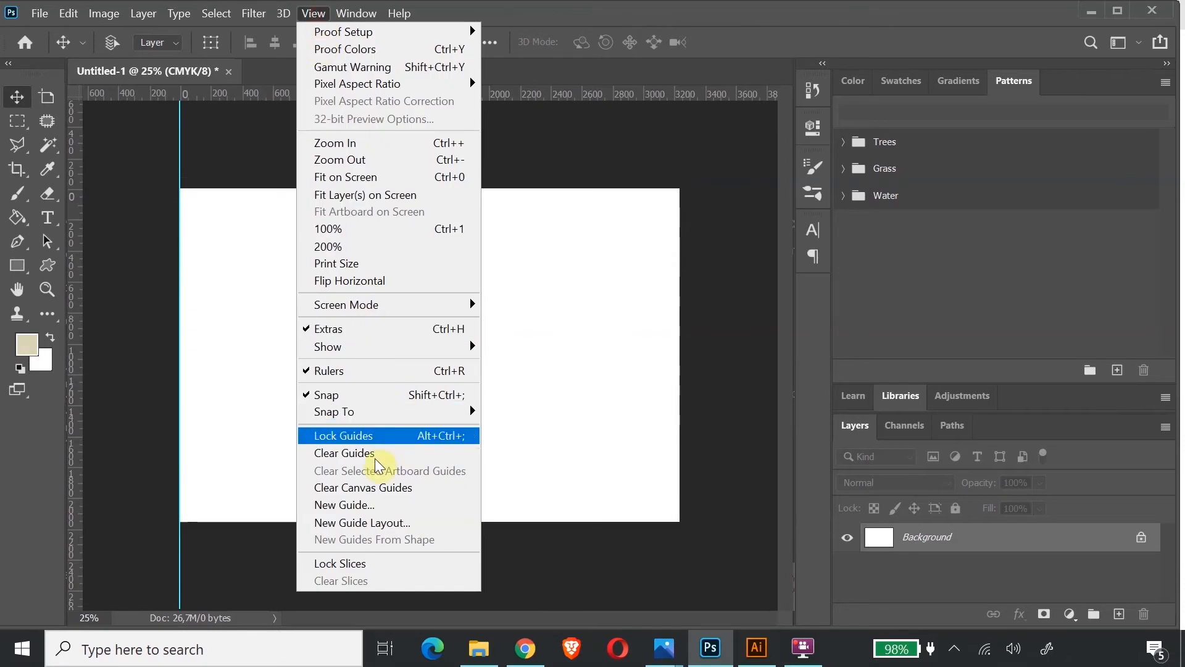
left_click(378, 505)
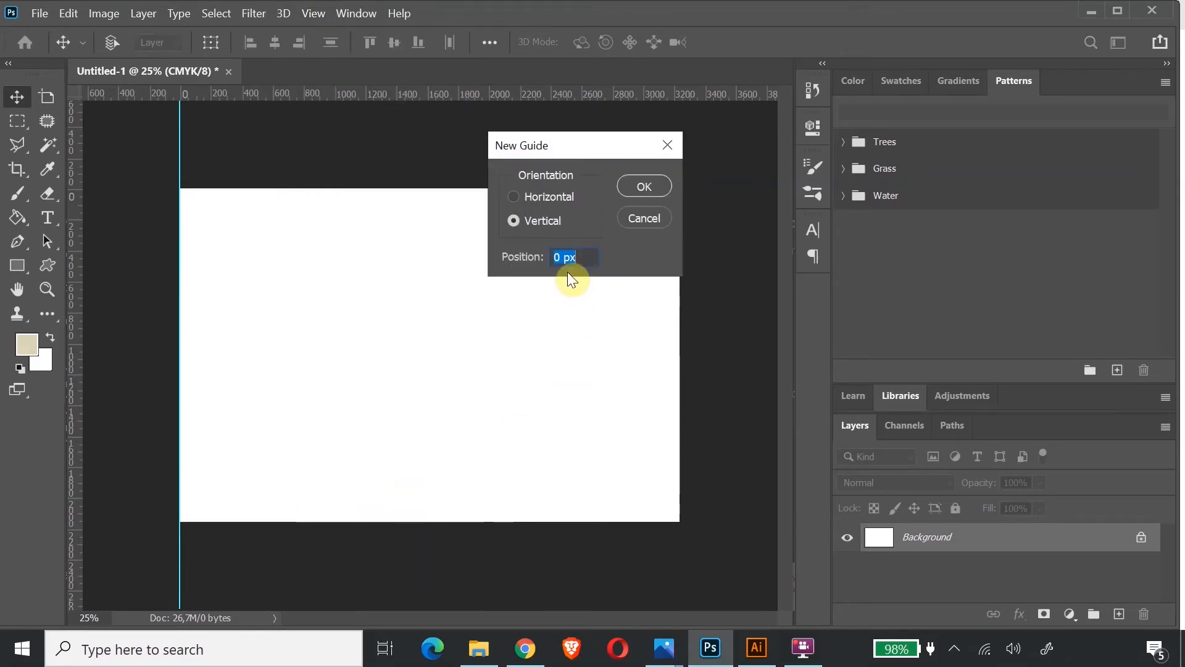
type("33,33")
left_click(643, 185)
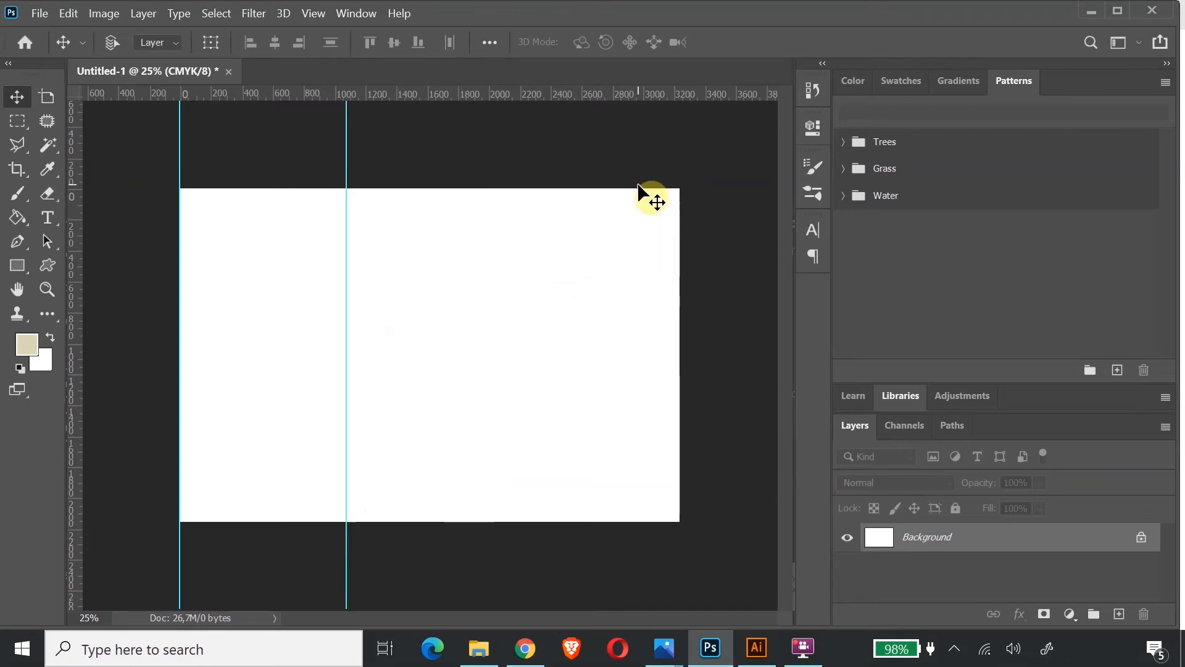
Add a vertical guide at 66,66% of the canvas width
left_click(56, 140)
left_click(307, 14)
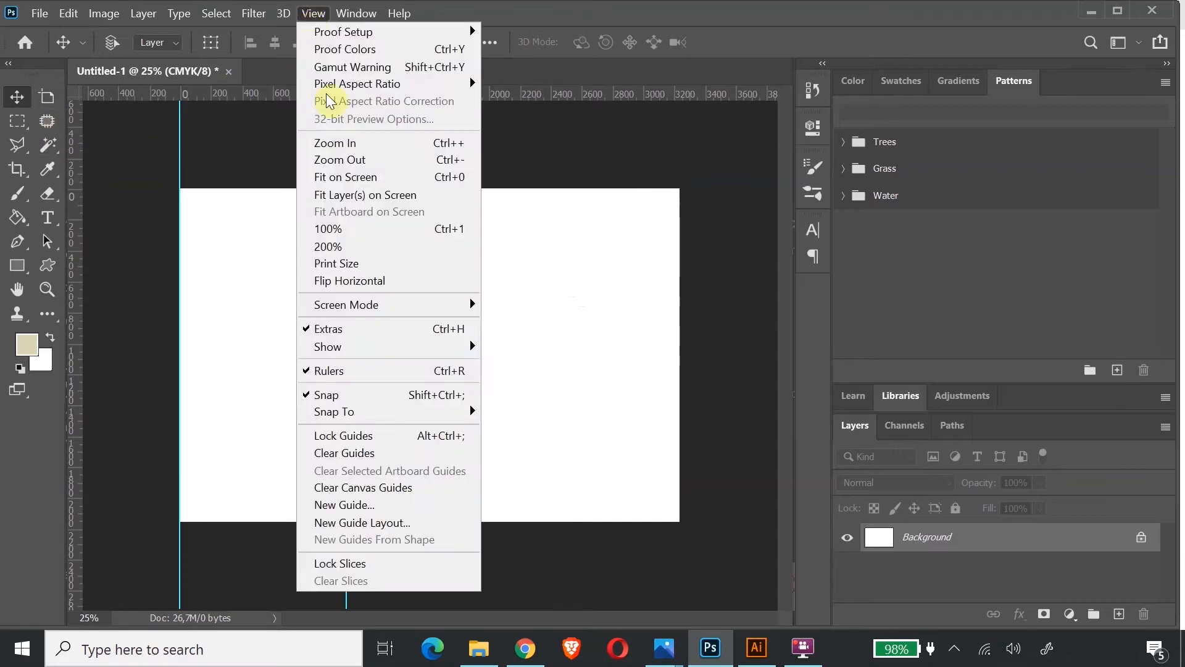
left_click(369, 505)
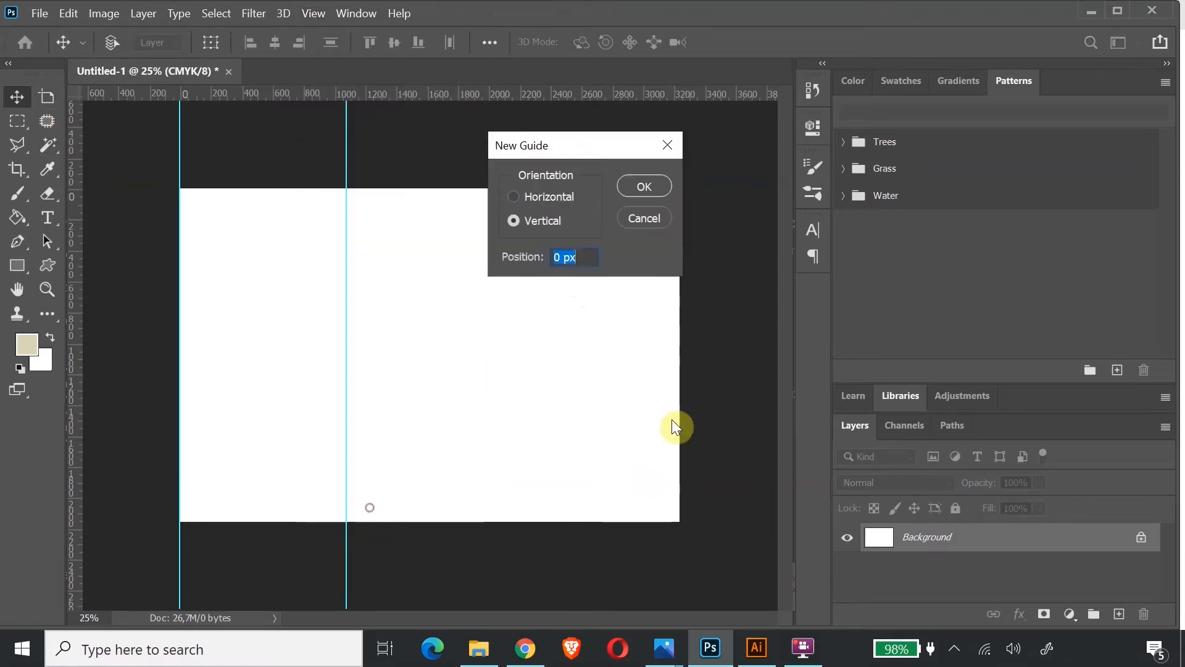
type("66,66")
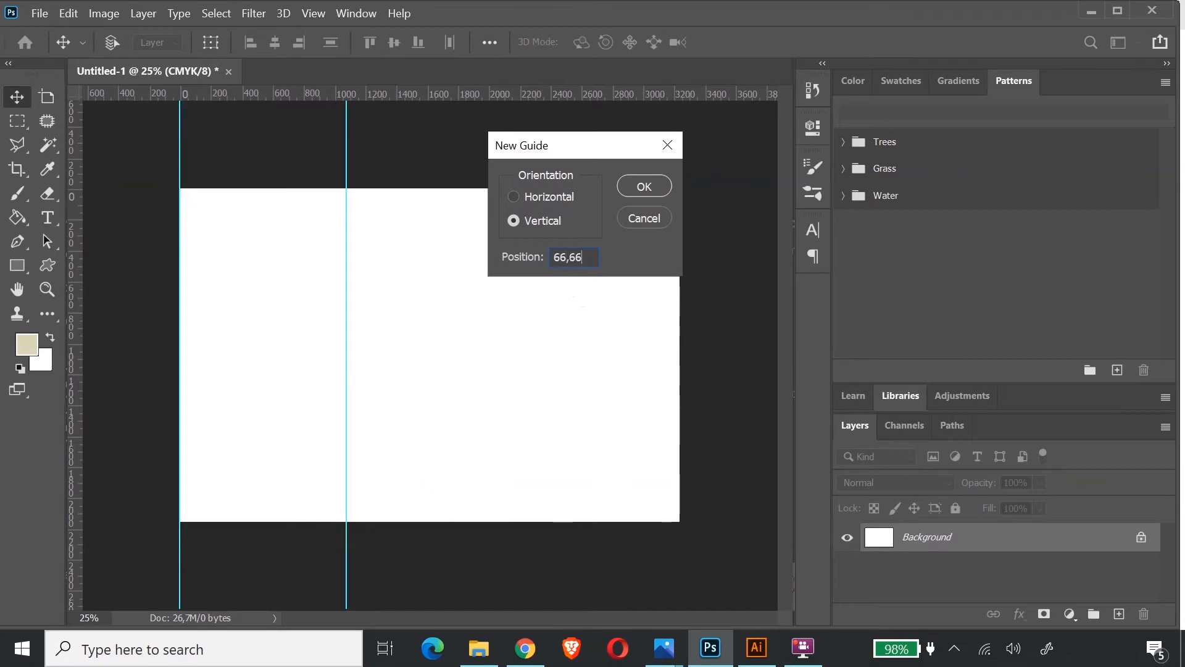
type("%")
key("Return")
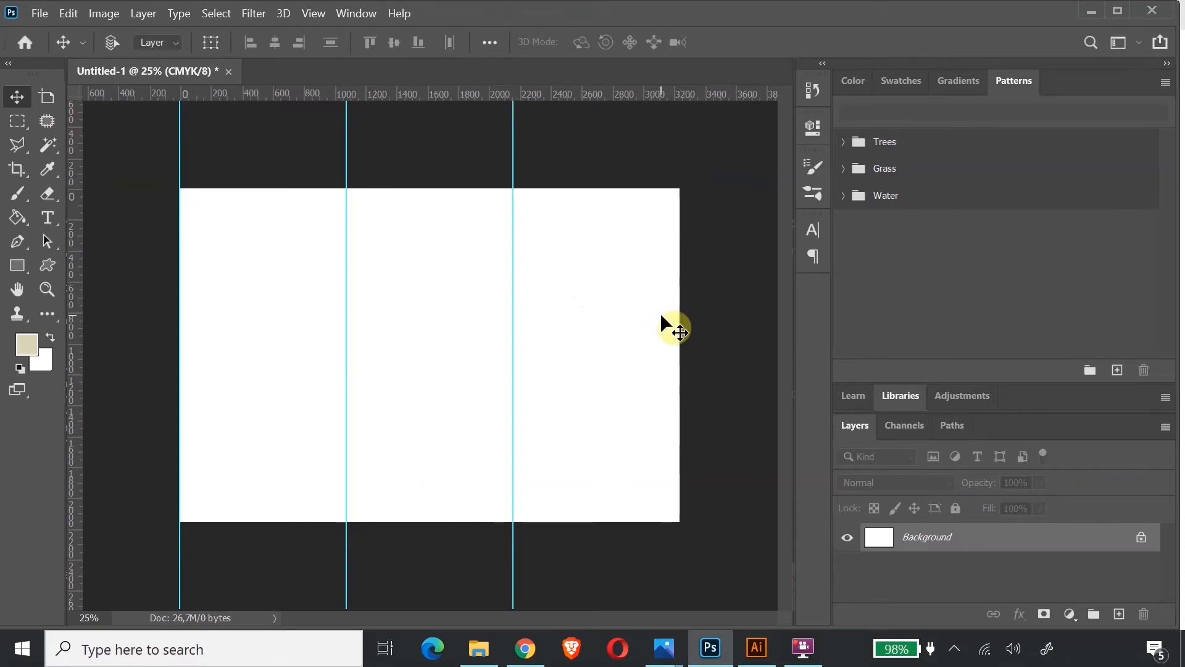
Add a vertical guide at 100% along the canvas's right edge
left_click(325, 20)
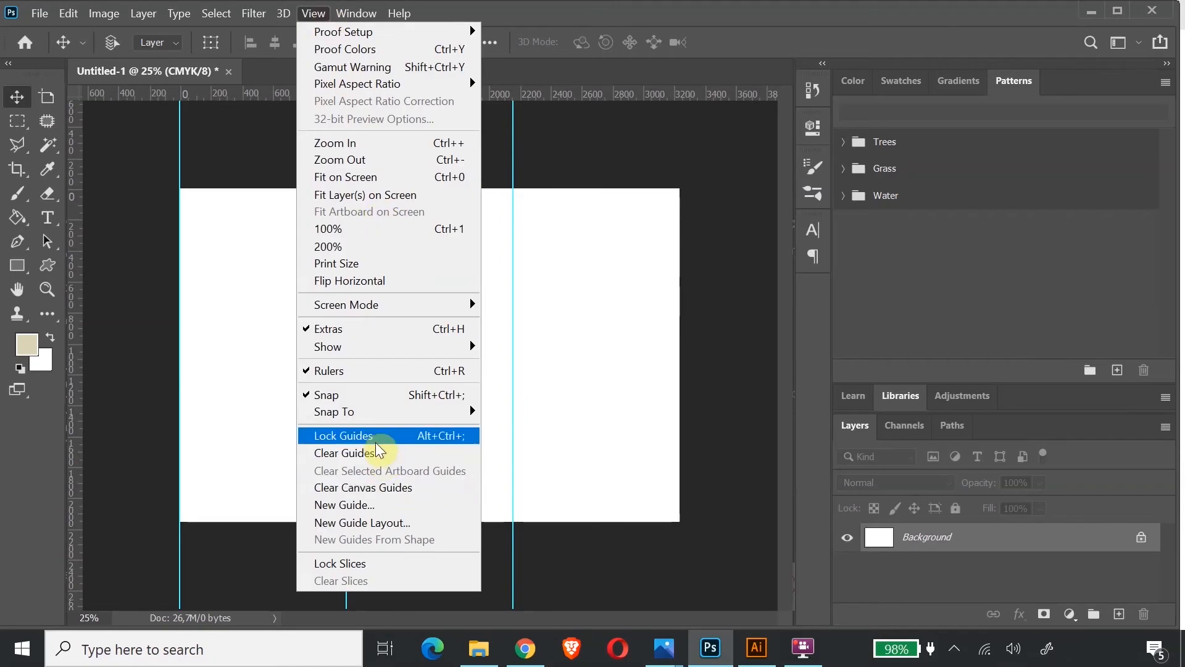
left_click(407, 504)
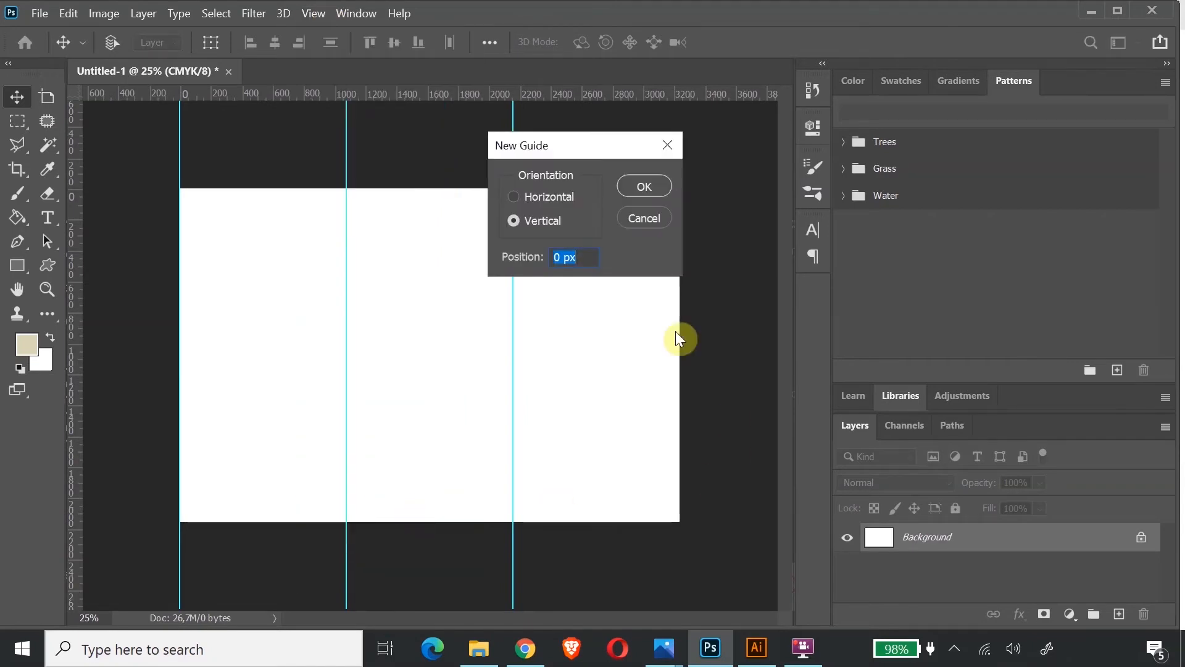
type("100")
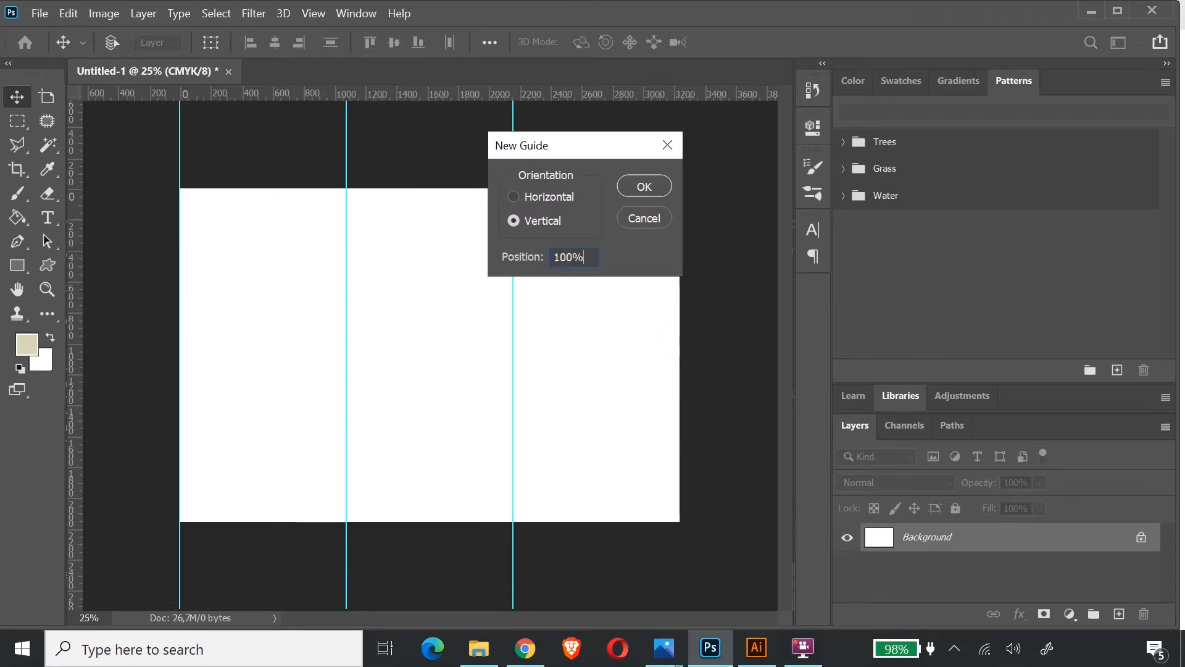
key("Return")
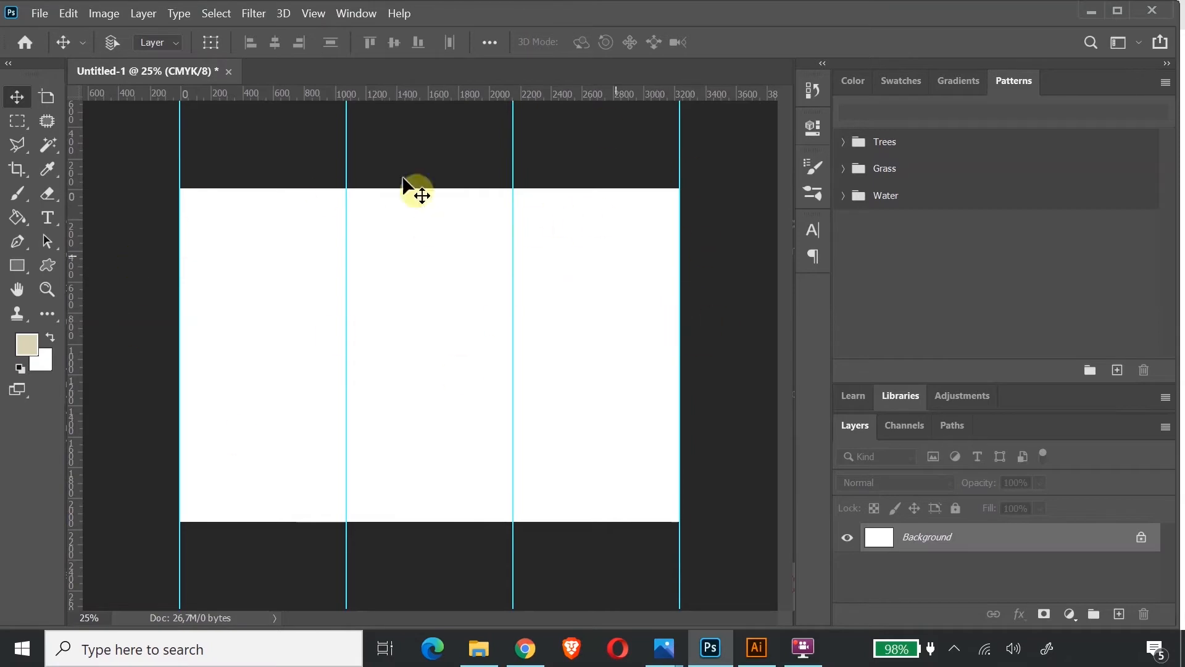
Add a horizontal guide at 0% along the canvas's top edge
left_click(314, 13)
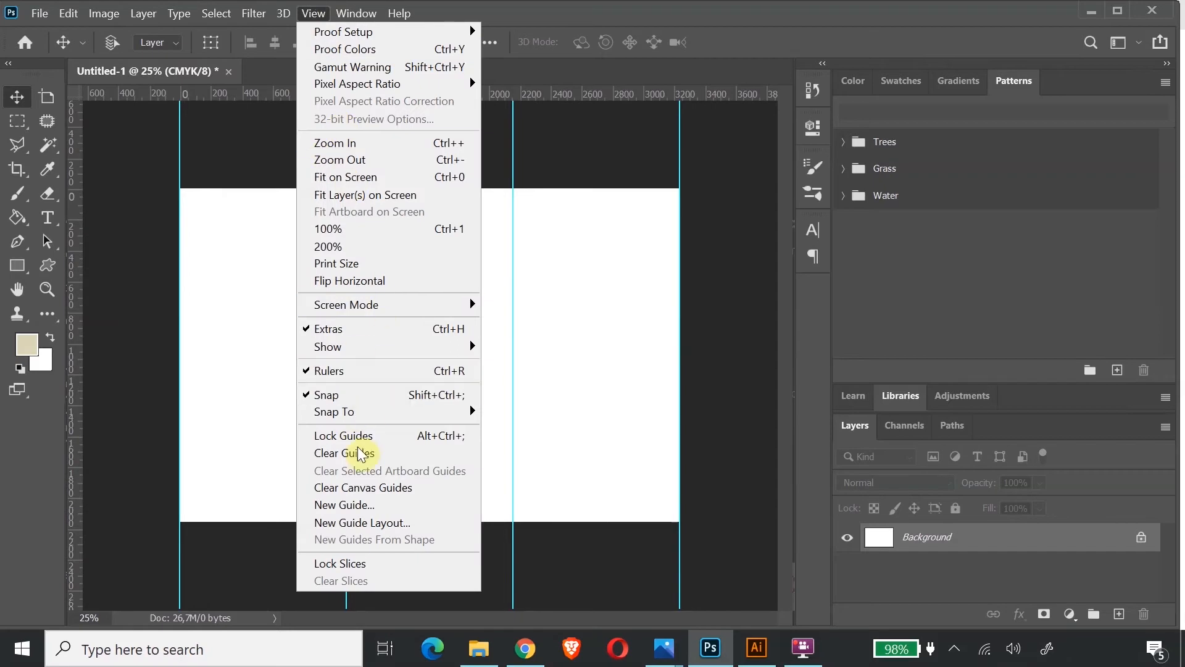
left_click(344, 504)
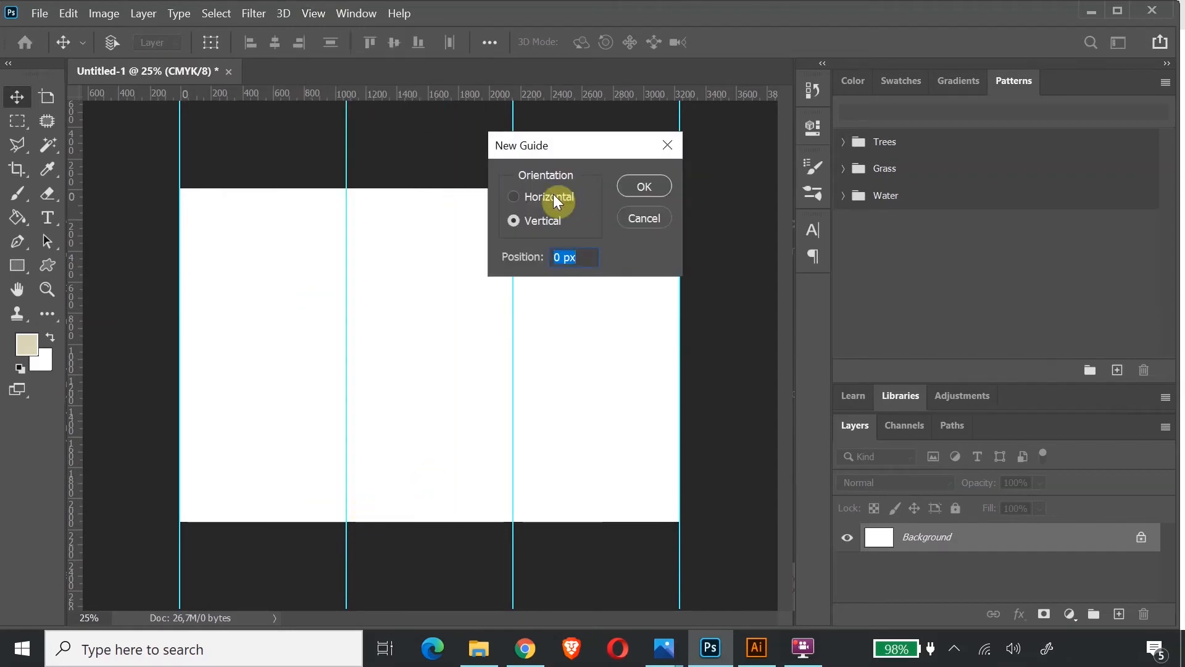
left_click(515, 199)
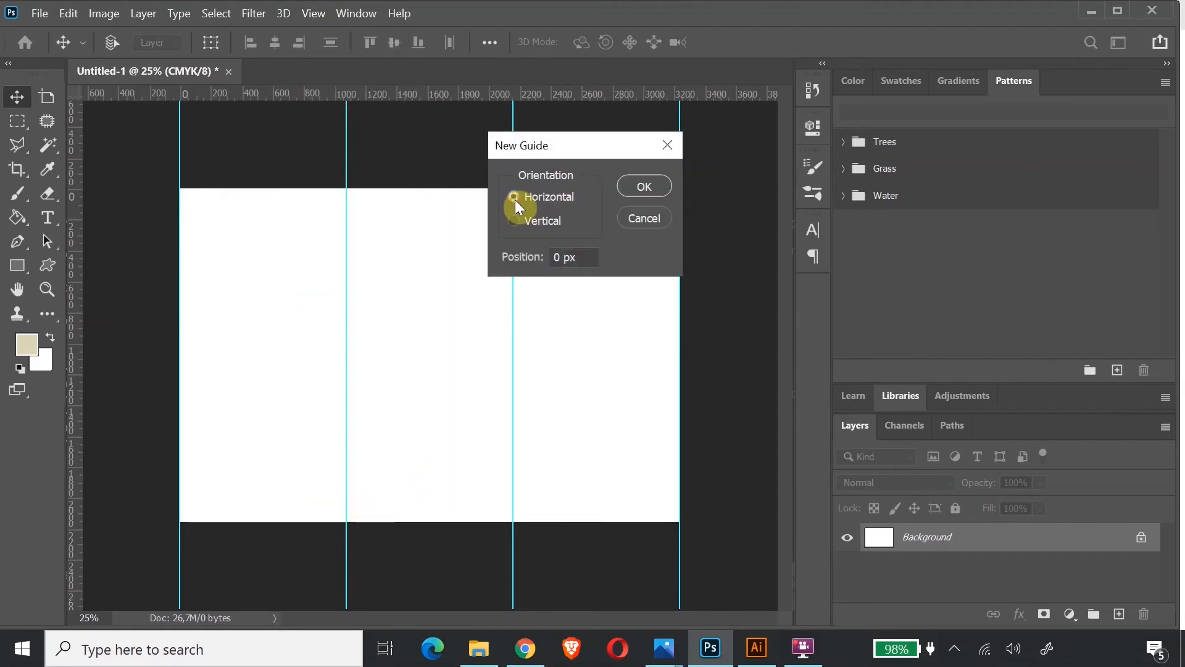
left_click_drag(585, 255, 559, 259)
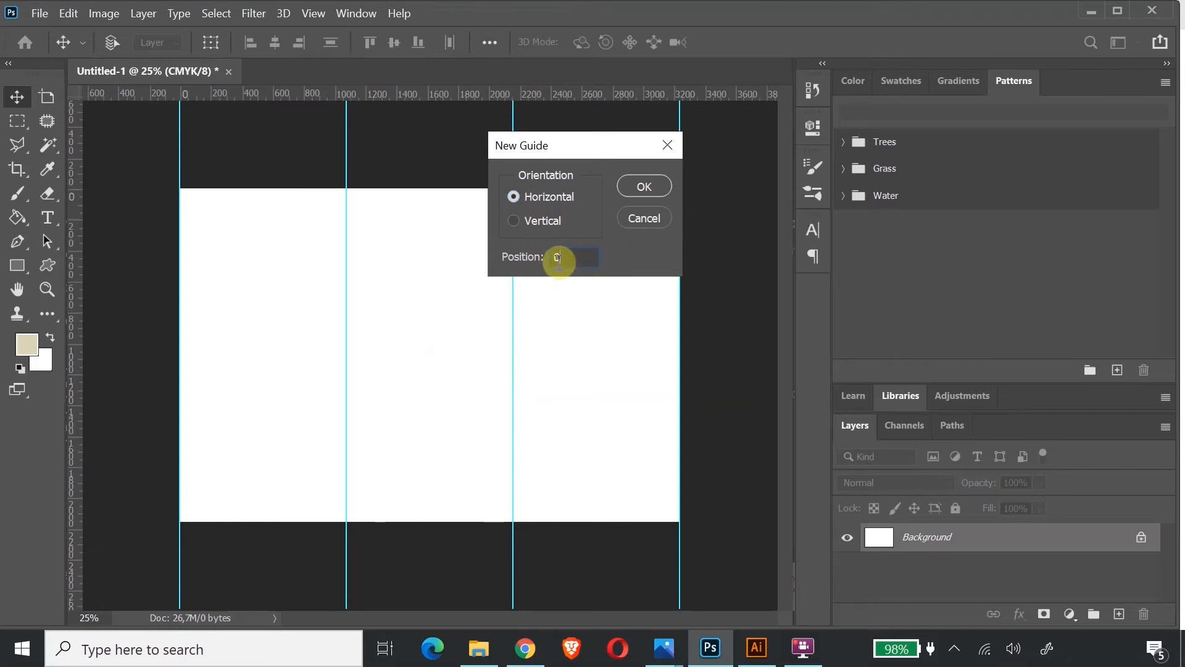
type("0%")
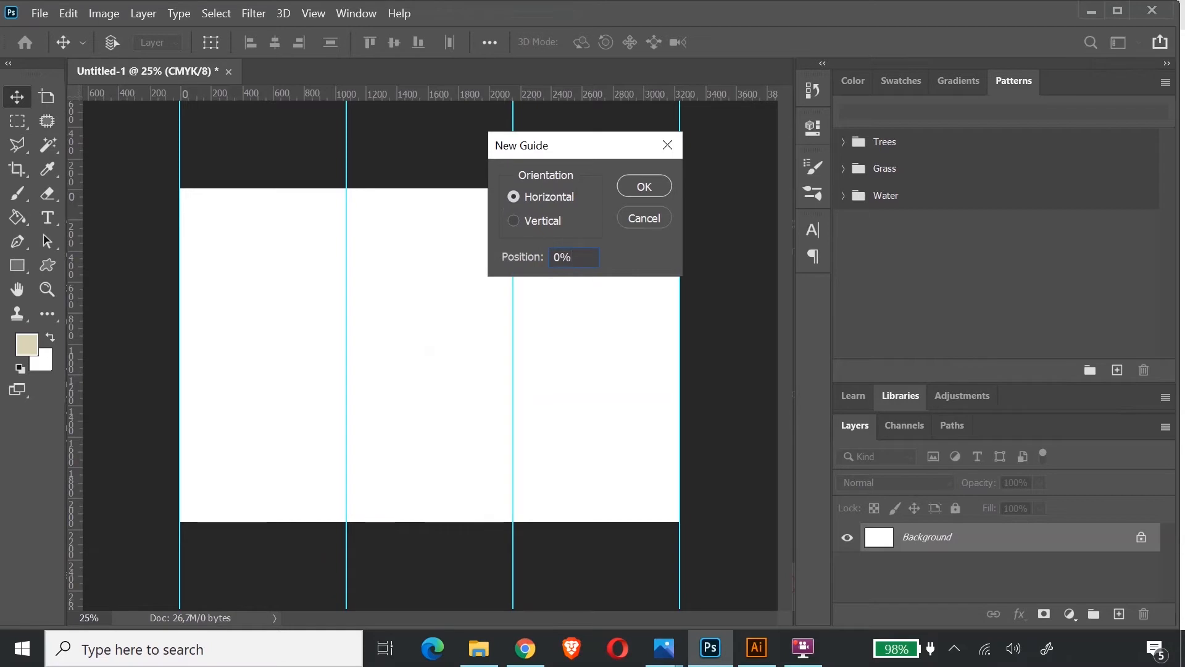
key("Return")
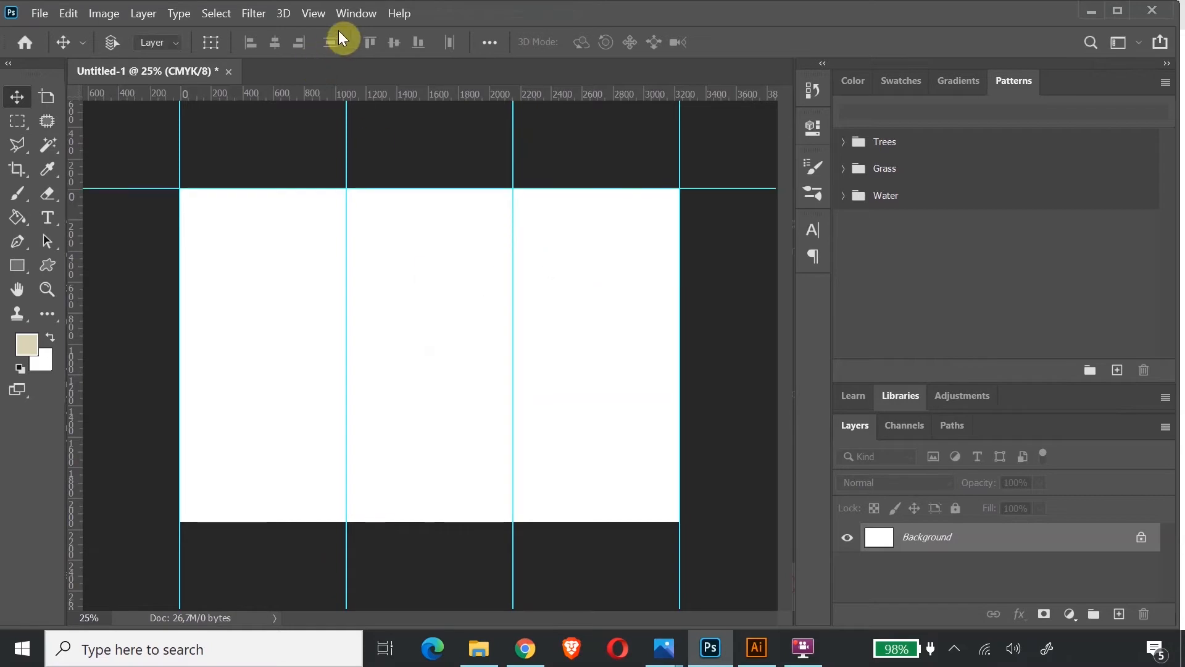
Add a horizontal guide at 50% of the canvas height
left_click(315, 15)
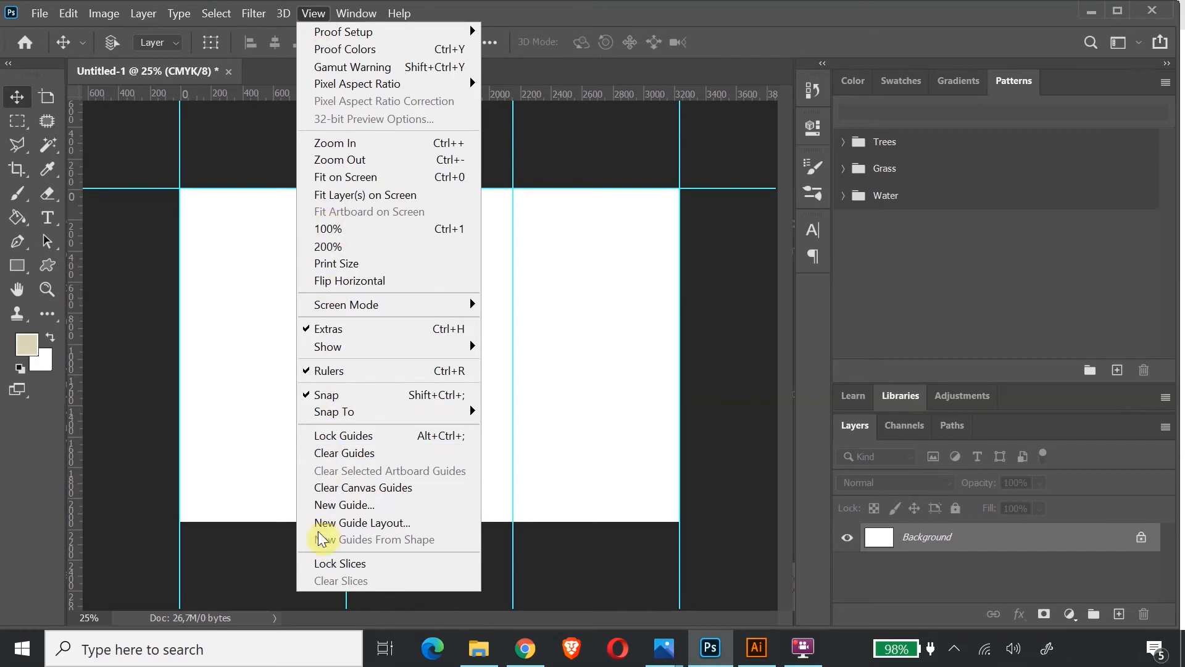
left_click(322, 505)
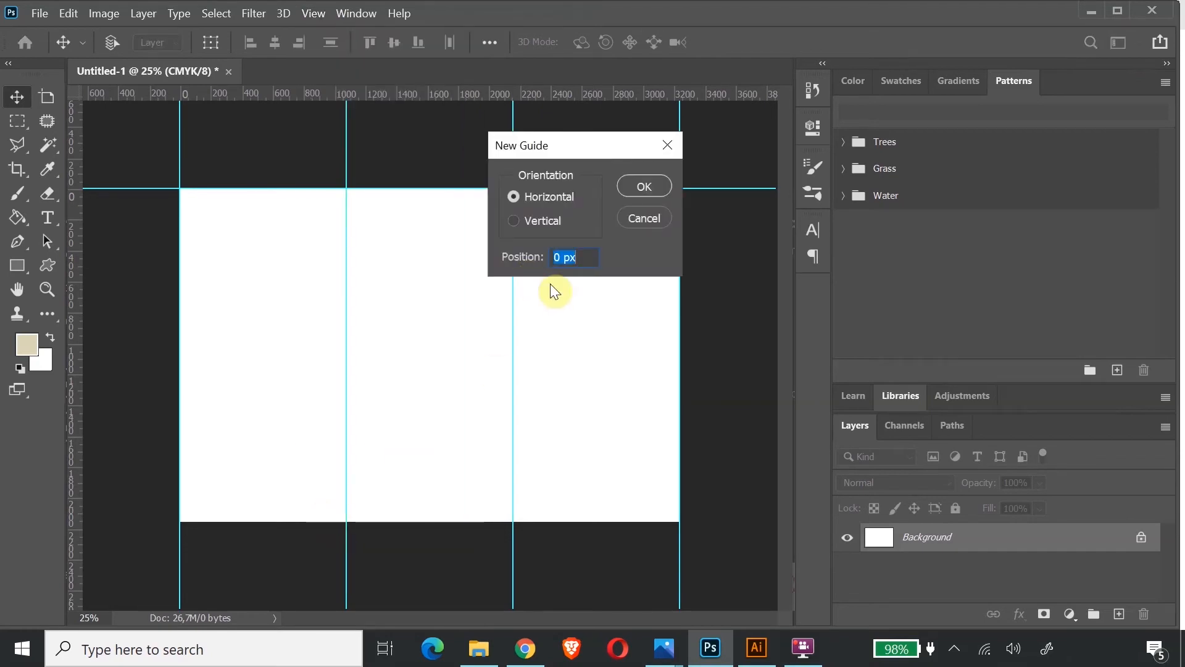
type("50")
key("Return")
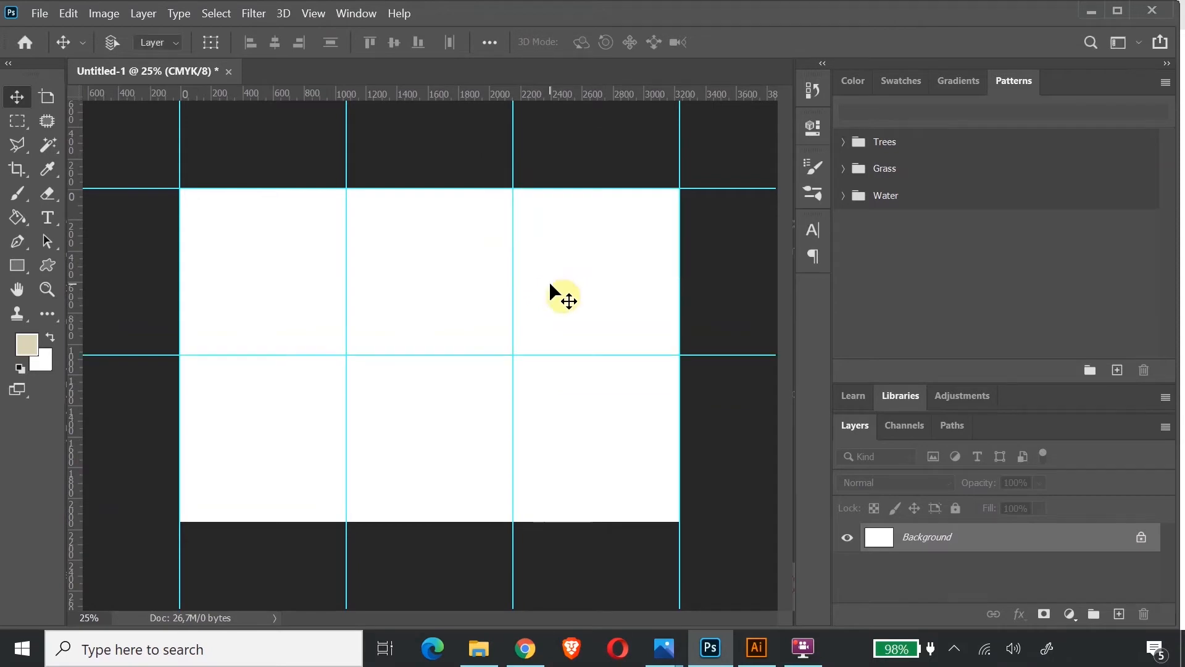
Add a horizontal guide at 100% along the canvas's bottom edge
left_click(254, 13)
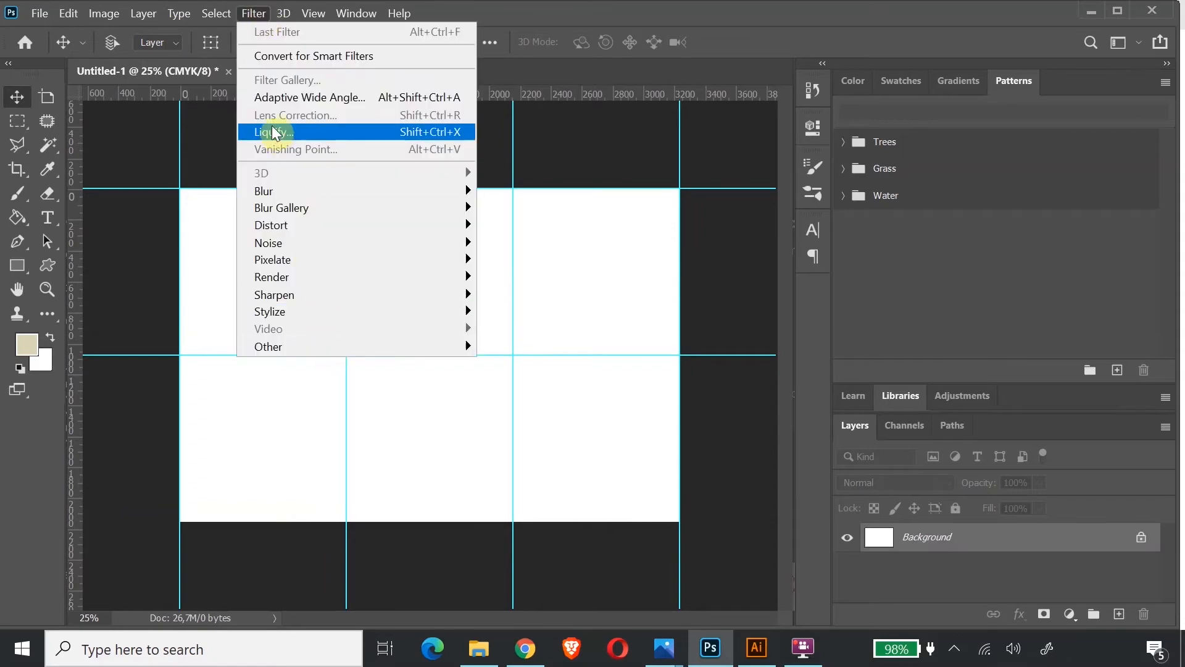
mouse_move(313, 16)
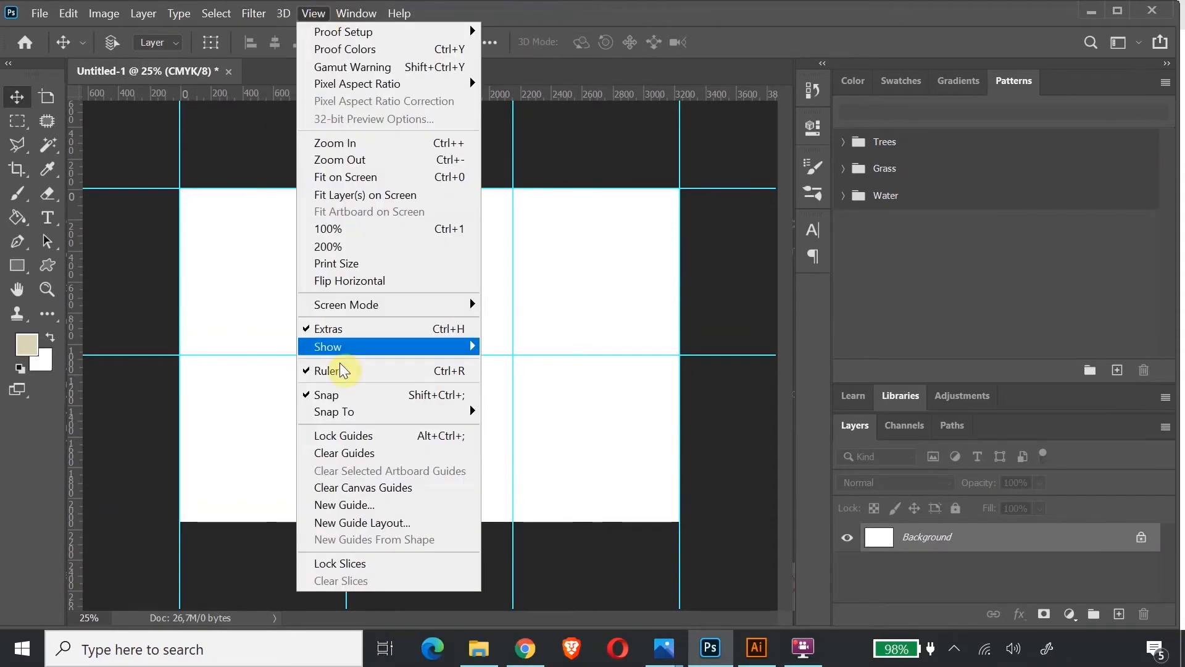
left_click(377, 504)
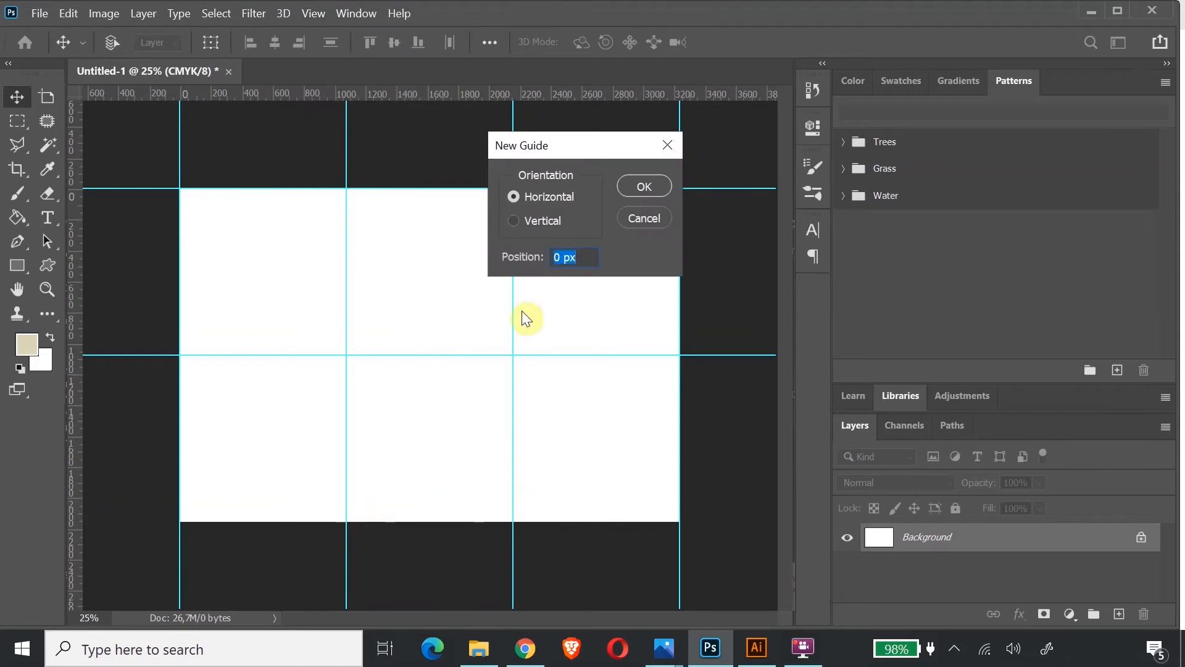
type("100")
left_click(636, 187)
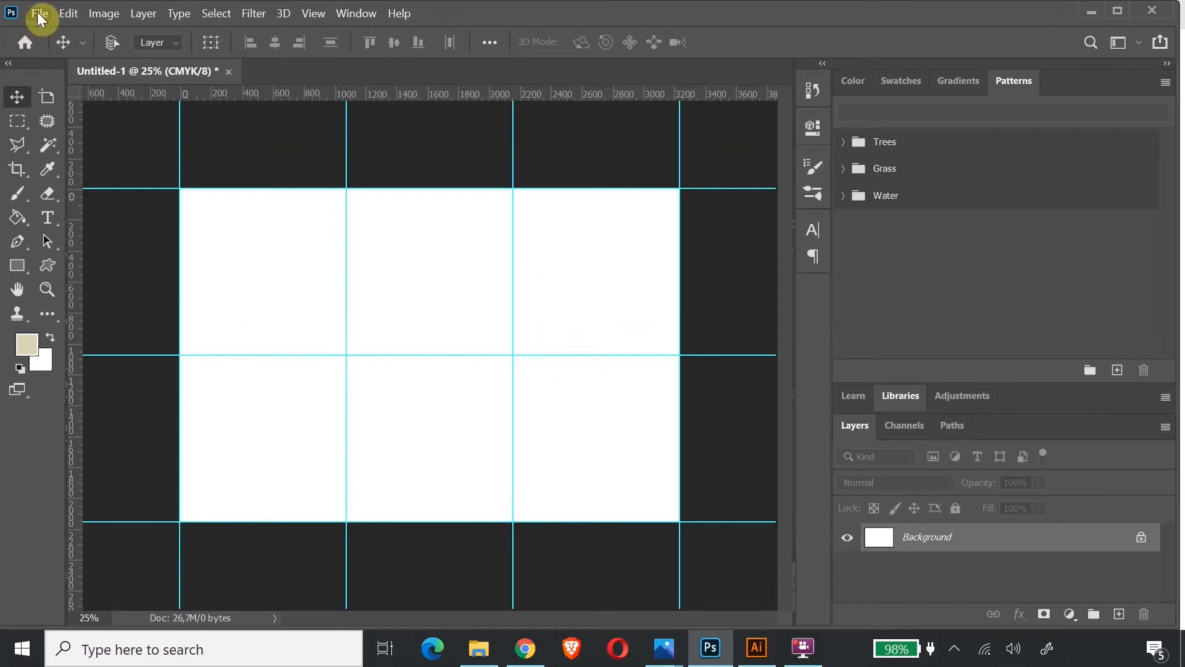
Place the photo P_20160925_171627 as an embedded image in the document
left_click(39, 15)
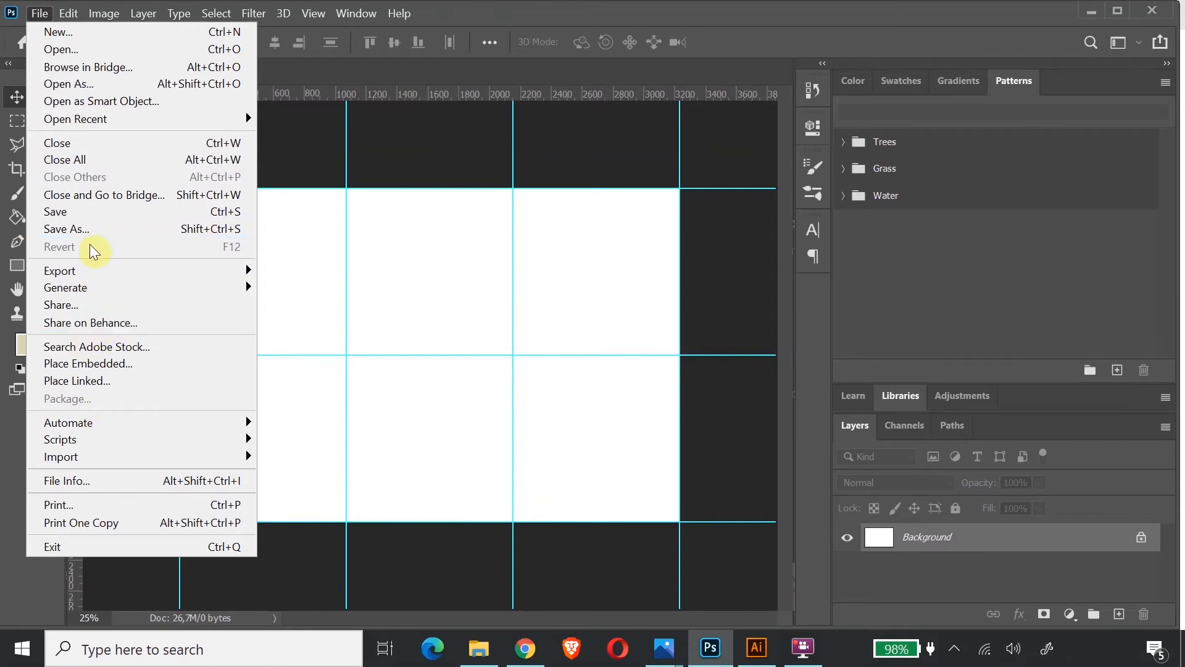
left_click(111, 361)
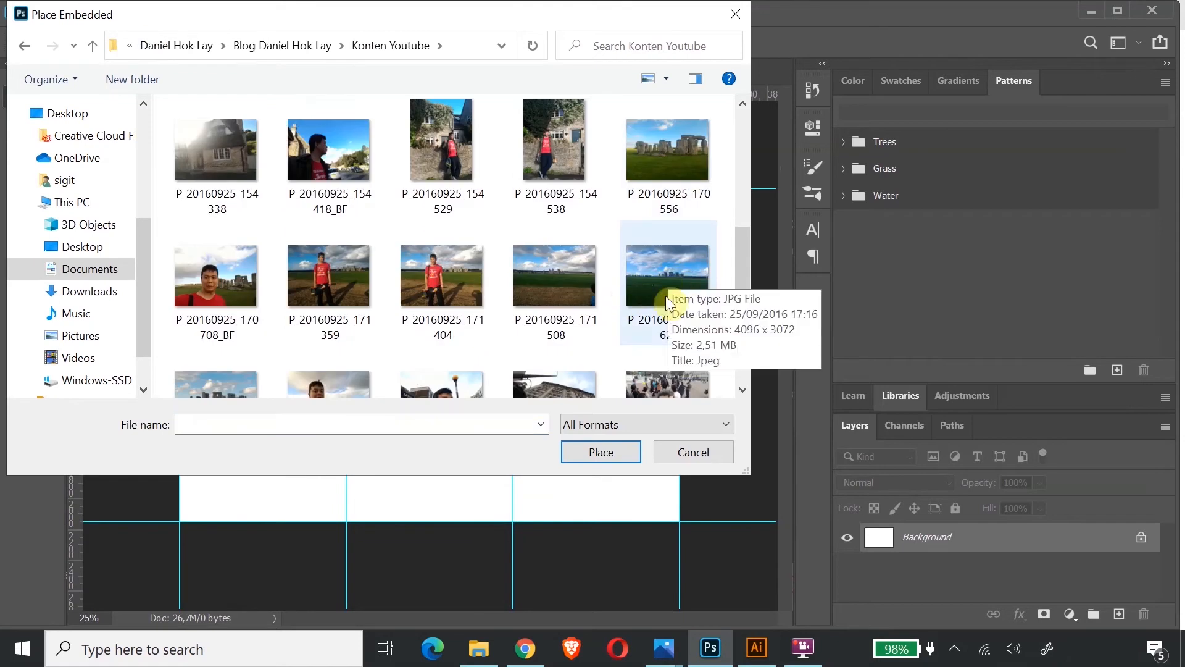
left_click(664, 273)
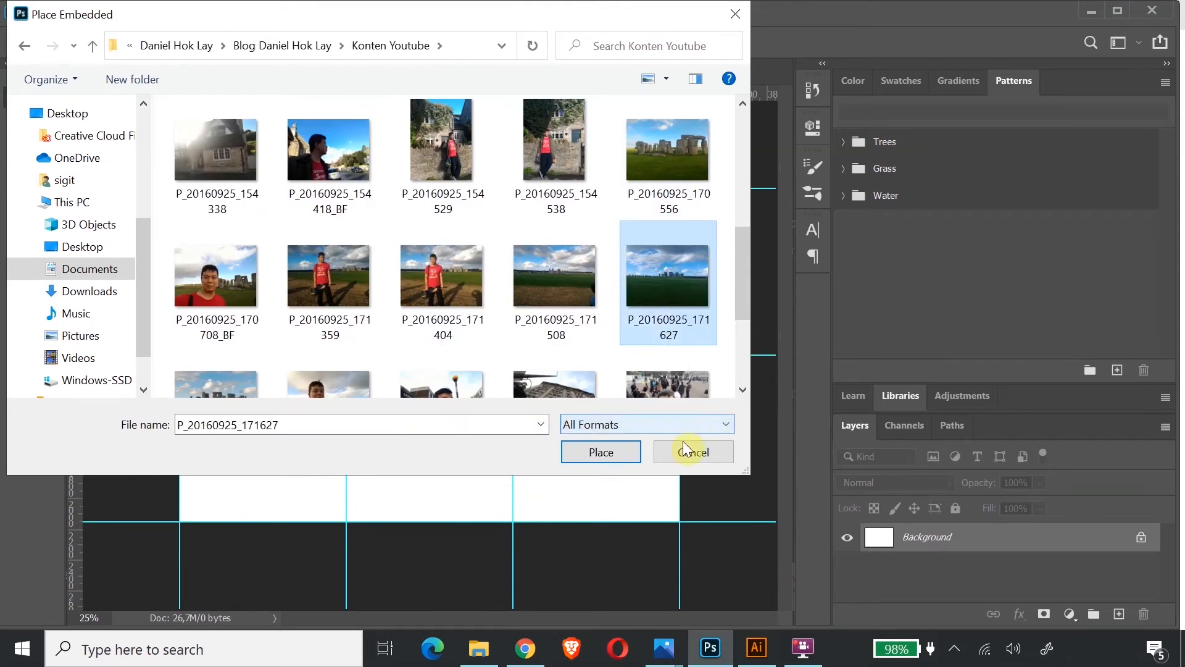
left_click(613, 453)
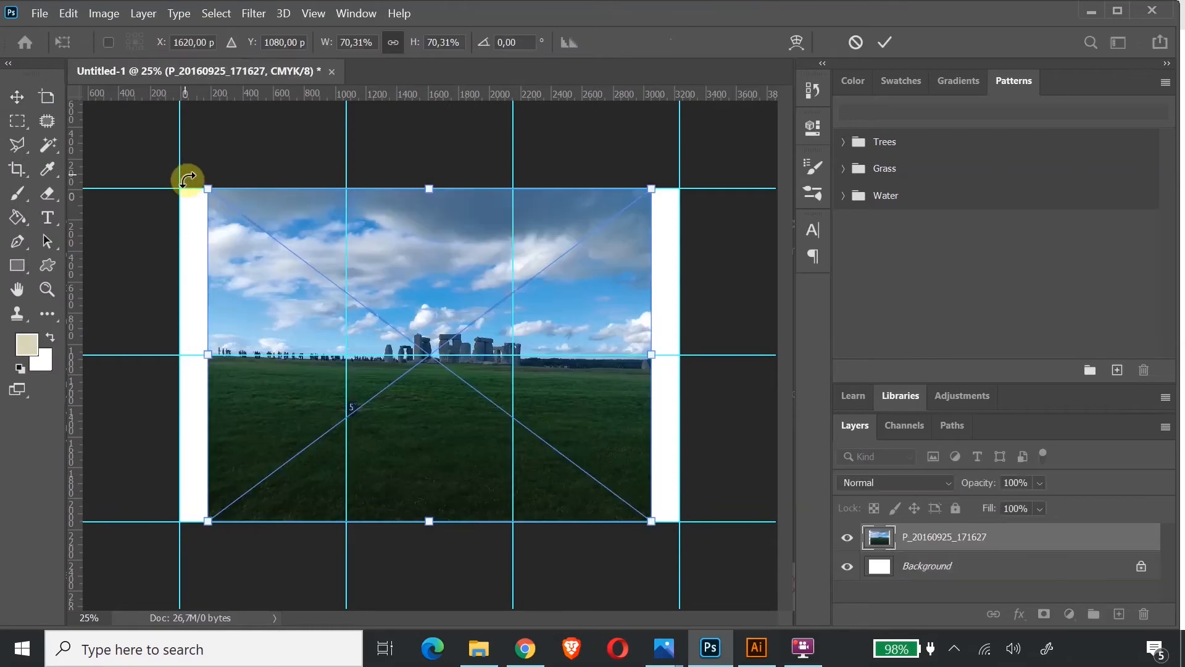
Enlarge the placed photo proportionally to about 83,92% so it extends past all canvas edges, and commit the transform
left_click_drag(203, 185, 167, 160)
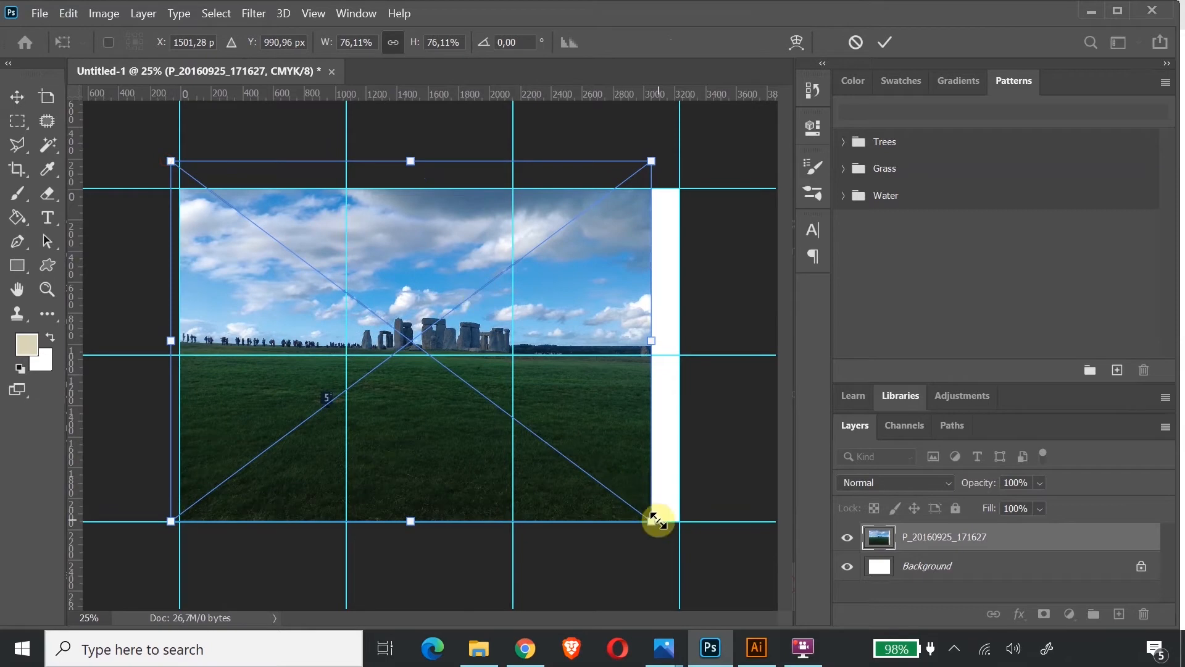
left_click_drag(655, 519, 710, 553)
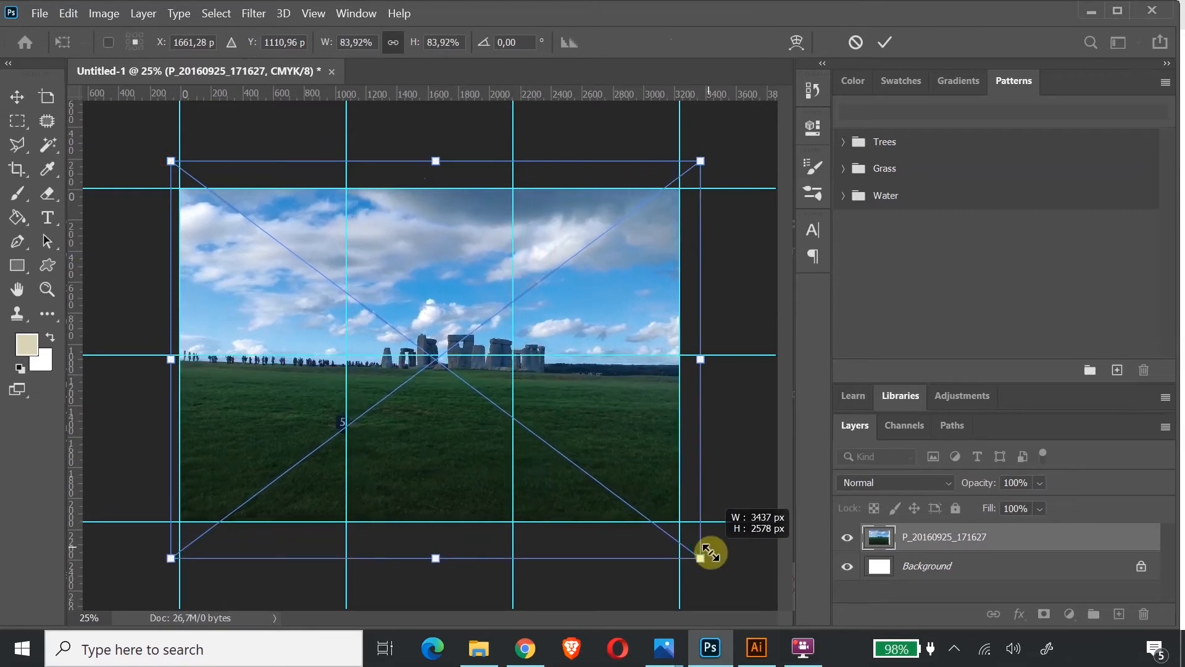
left_click(17, 99)
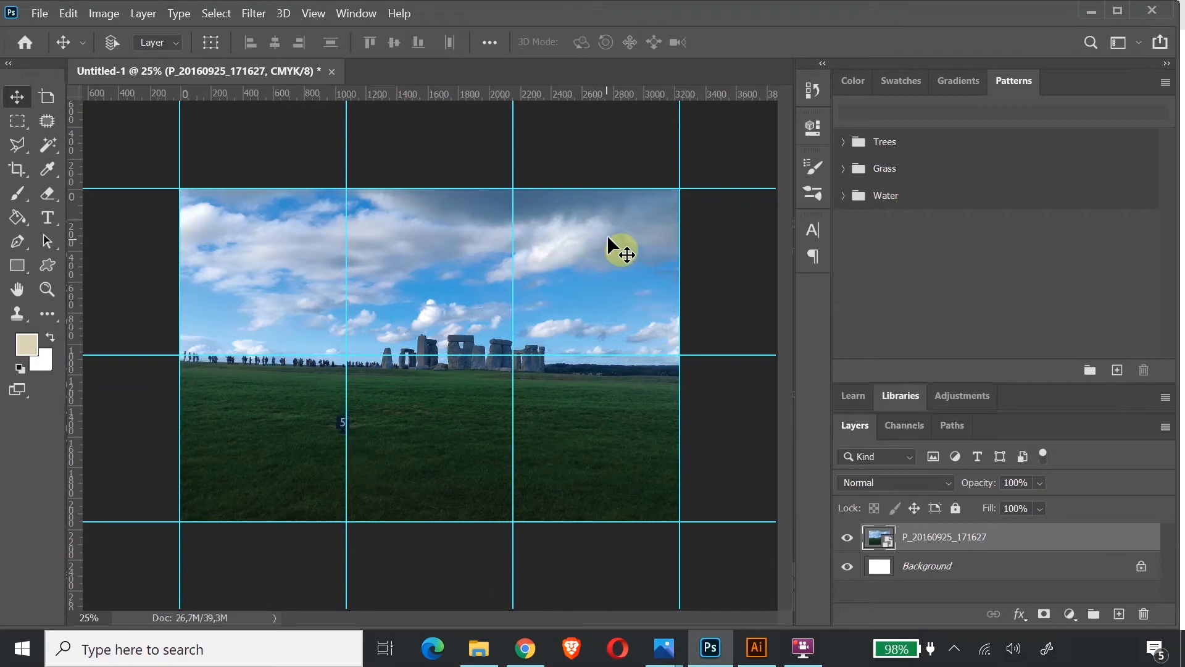
Examine the placed photo up close against the grid guides, including the stones near the middle guides
left_click(48, 294)
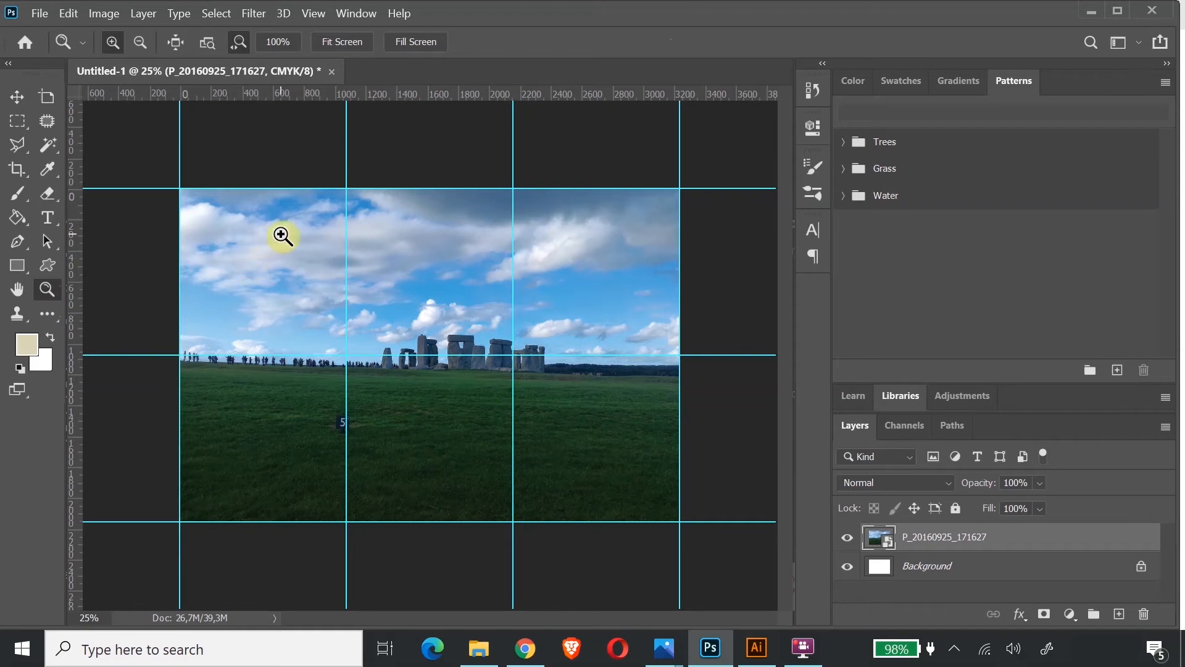
left_click_drag(169, 183, 210, 209)
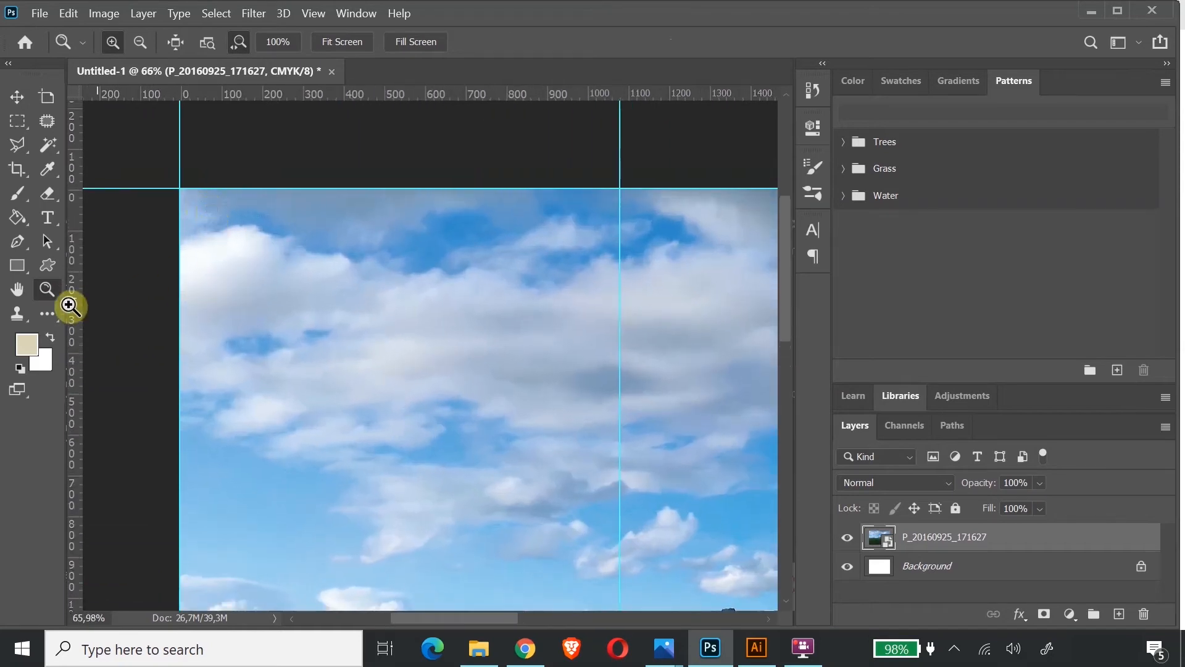
left_click(19, 289)
left_click_drag(524, 331, 302, 222)
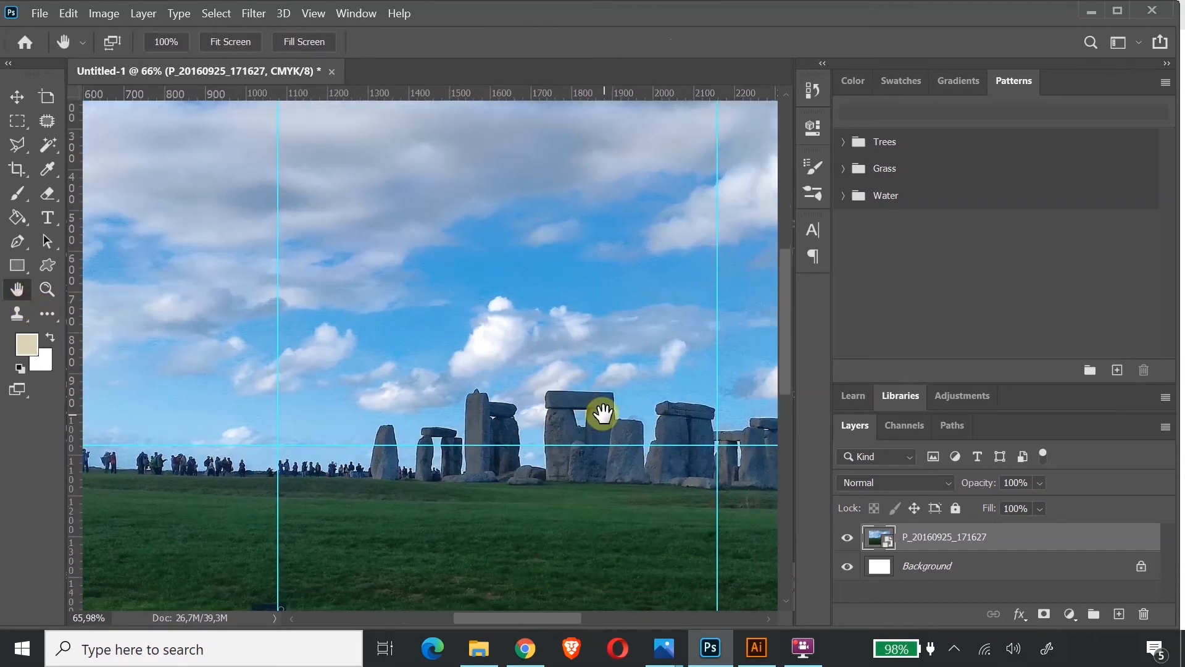
key("ctrl+minus")
key("ctrl+minus")
key("ctrl+minus")
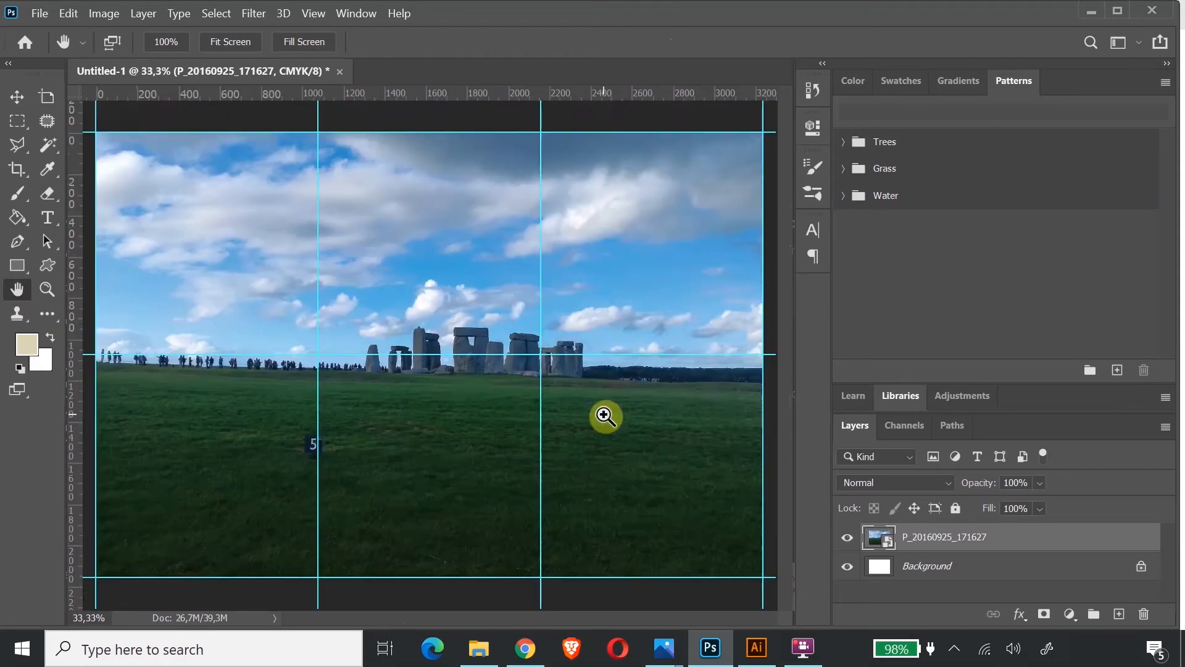
key("ctrl+minus")
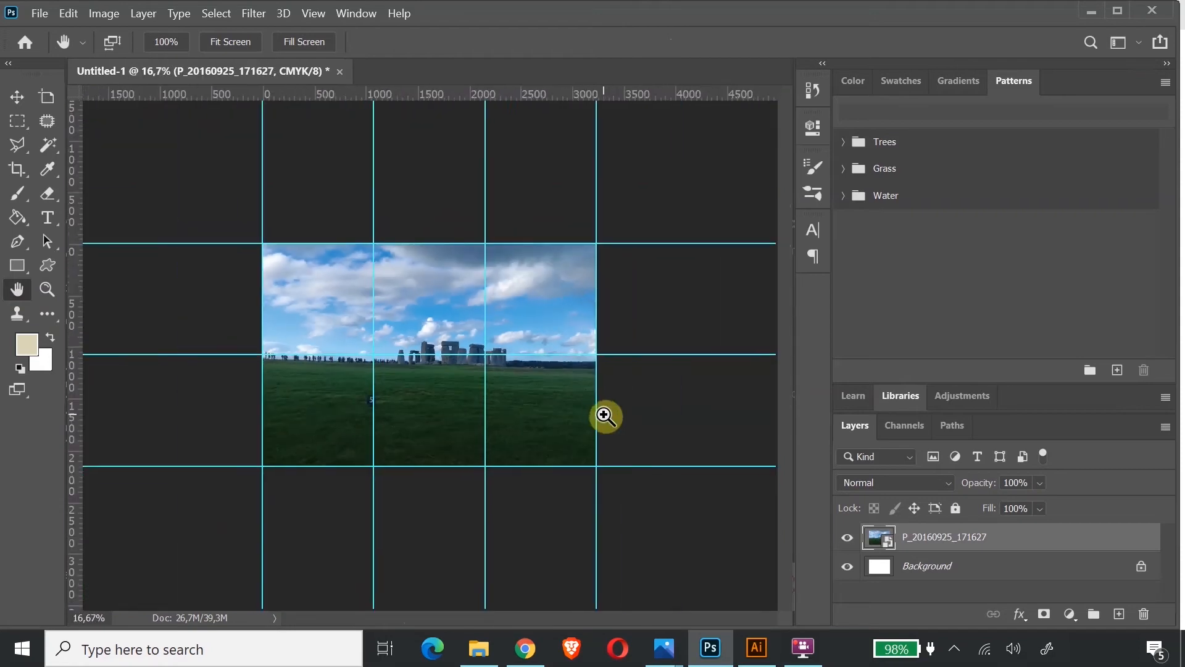
Move the photo down and left with Free Transform until its top and right edges meet the canvas edges, and commit
key("ctrl+t")
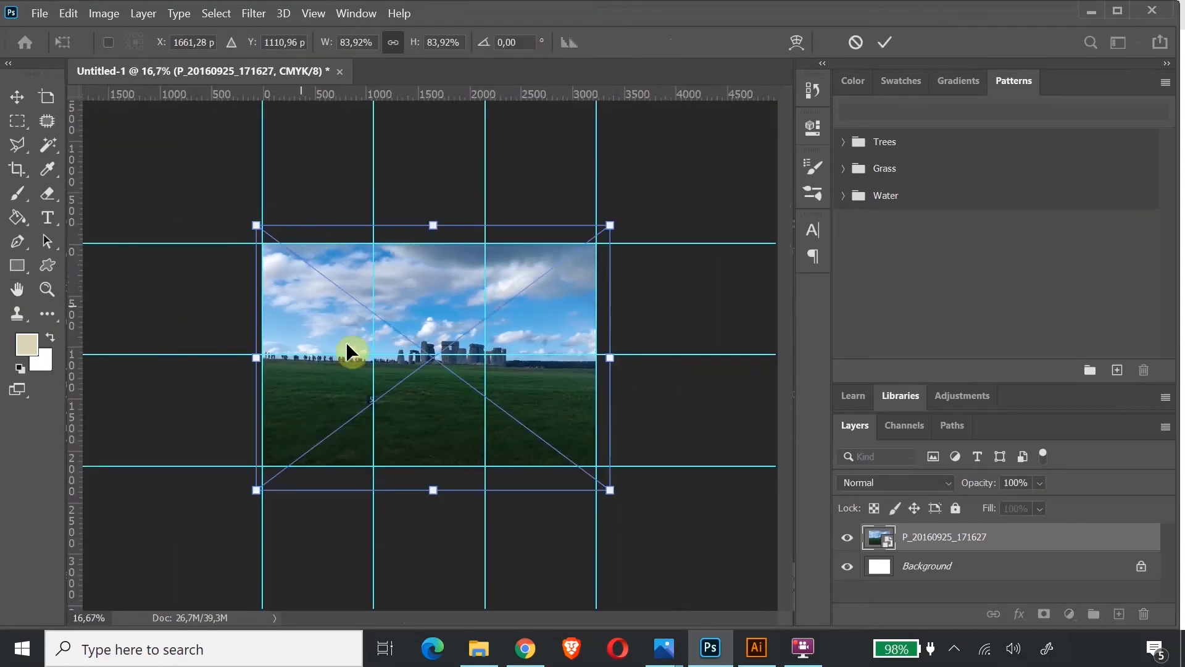
mouse_move(360, 328)
left_mouse_down()
mouse_move(352, 359)
mouse_move(352, 347)
left_mouse_up()
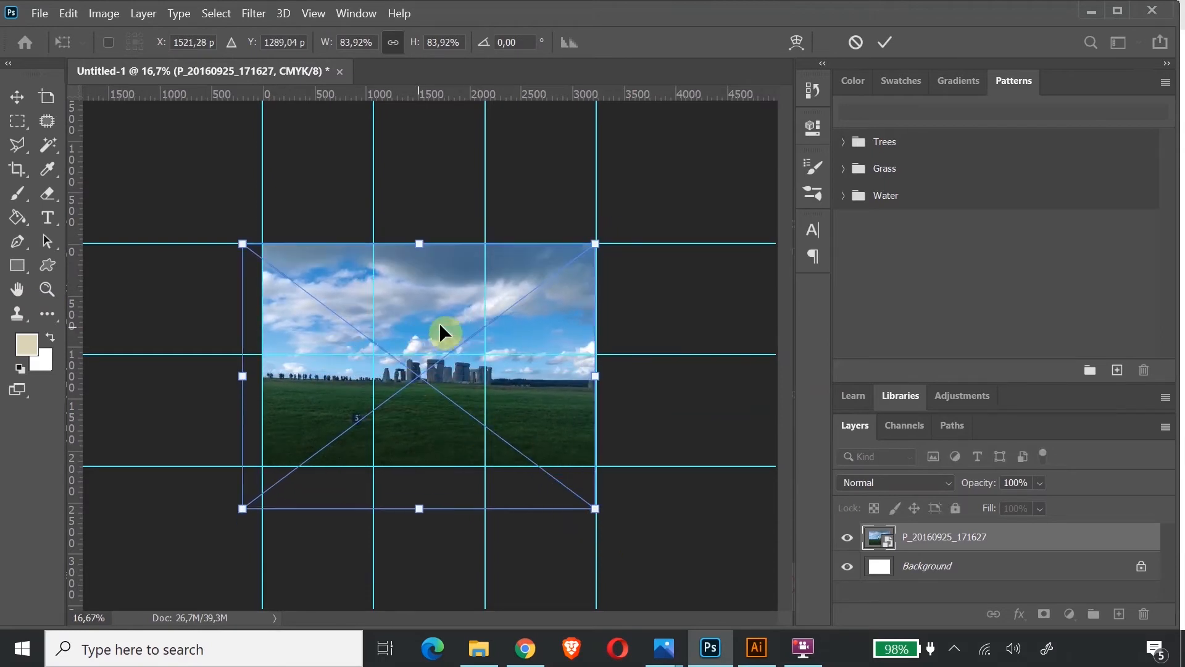
left_click(17, 97)
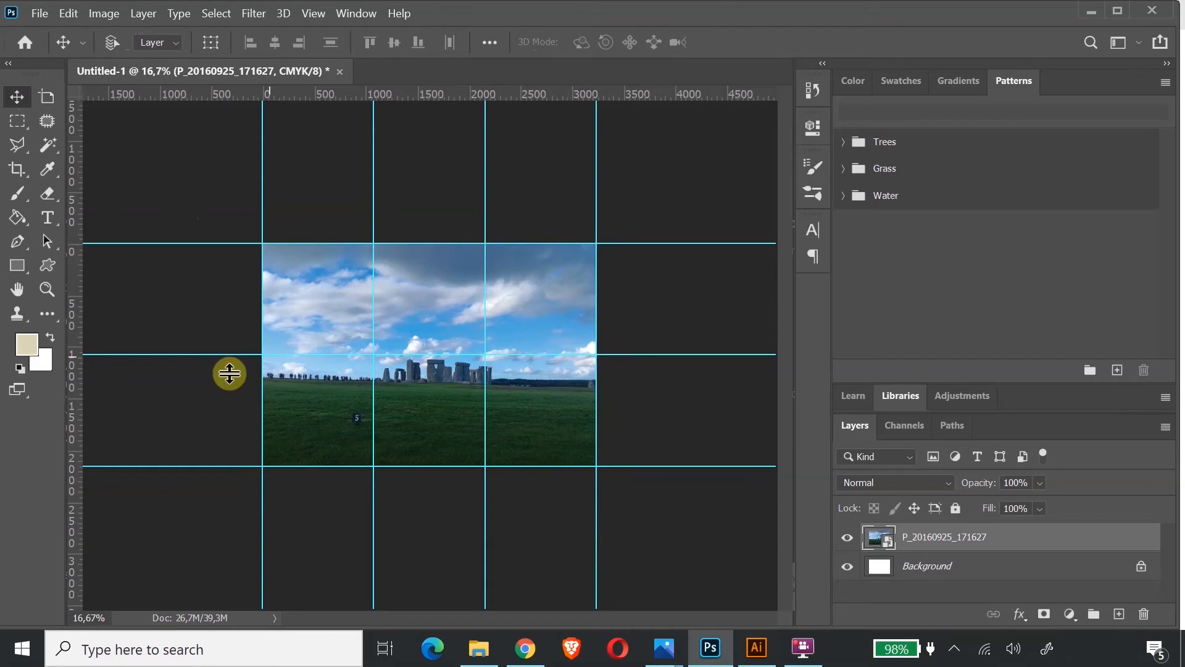
left_click(47, 288)
left_click_drag(299, 292, 327, 335)
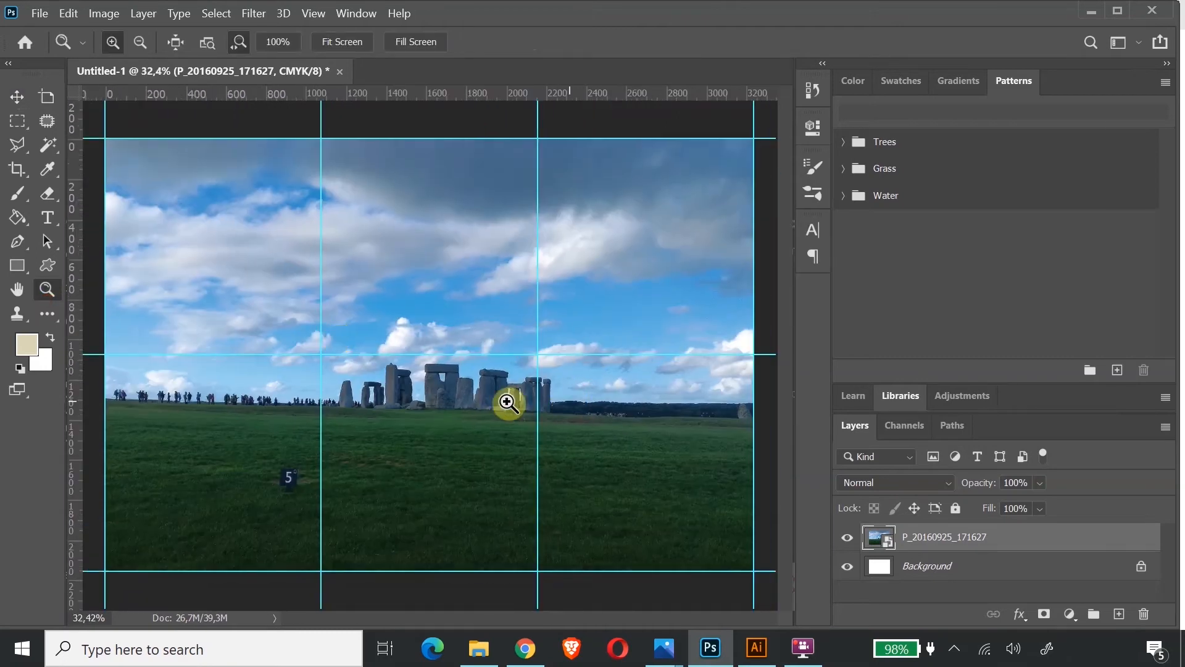
left_click(17, 97)
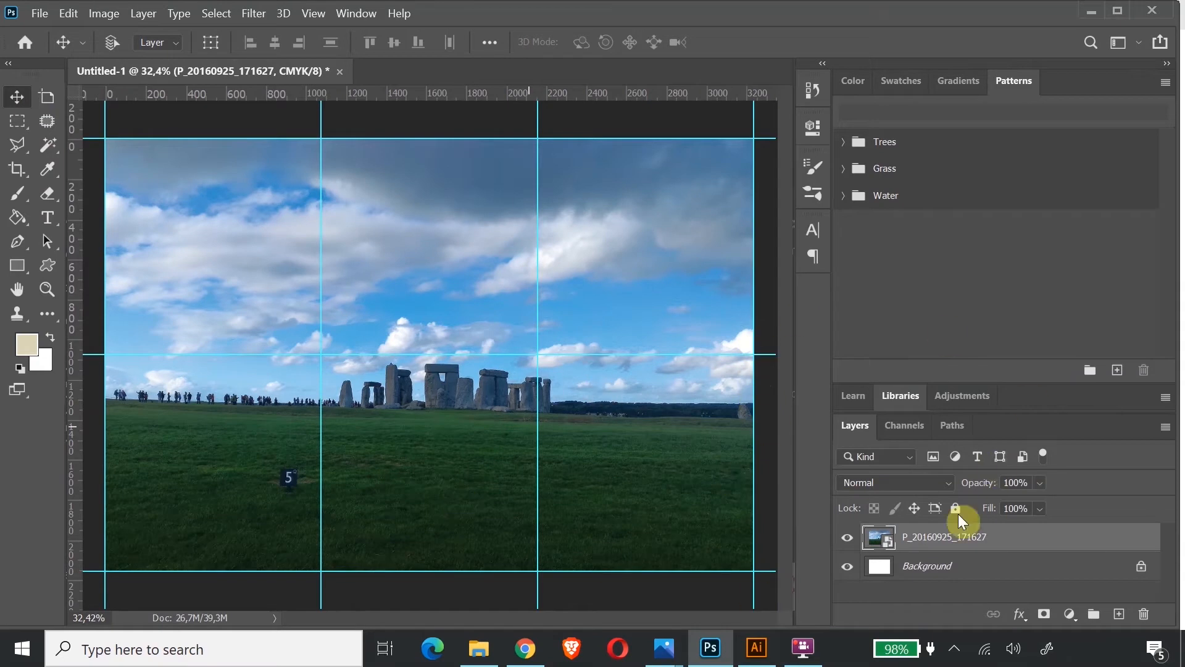
Switch to Illustrator and move the yellow "Mystery Creates Wonder" lettering group about 6 cm right, clear of the JAGANEGARA text
left_click(760, 653)
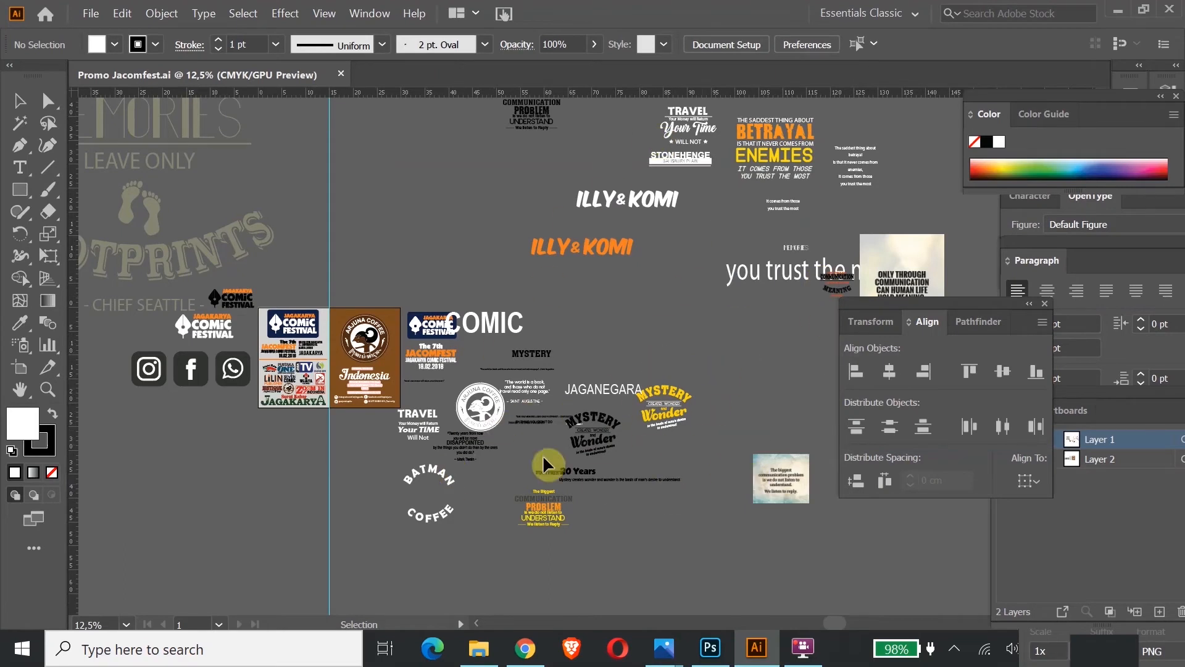
left_click(20, 391)
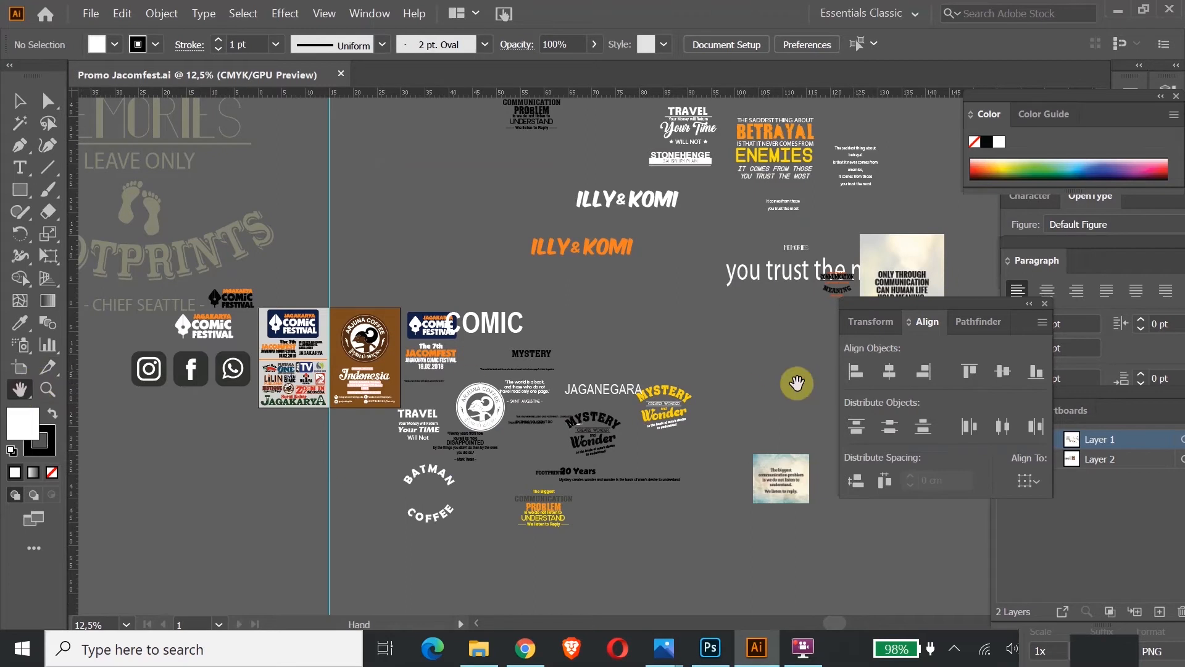
scroll(803, 395, "down", 2)
left_click(49, 392)
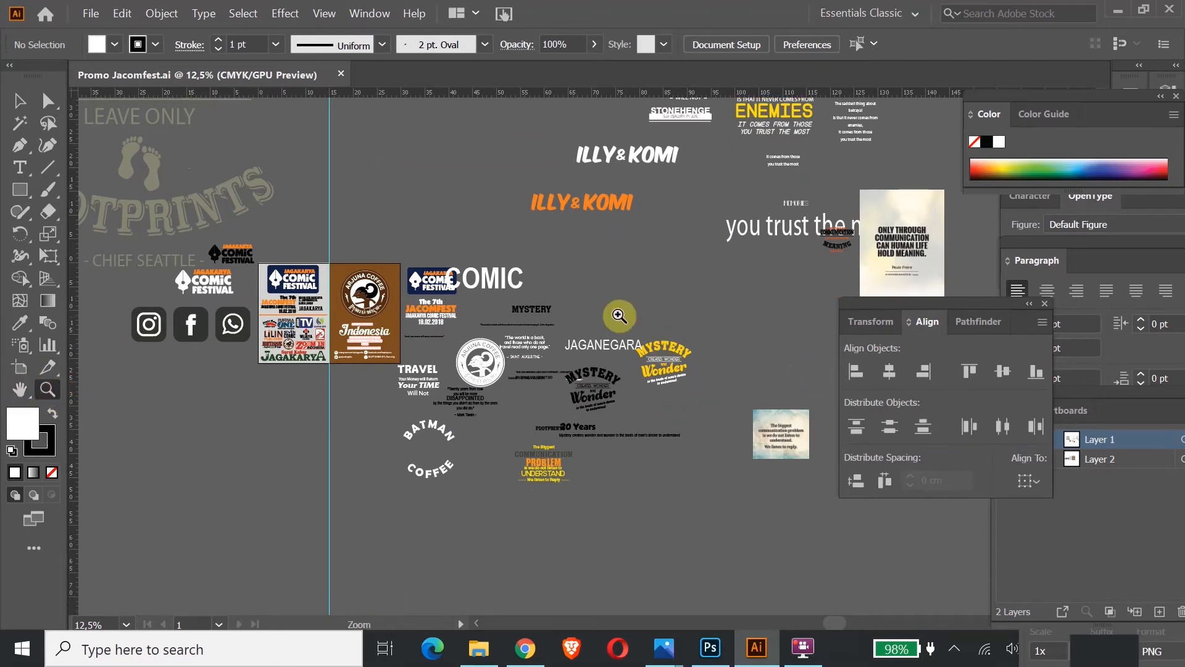
left_click_drag(629, 320, 862, 510)
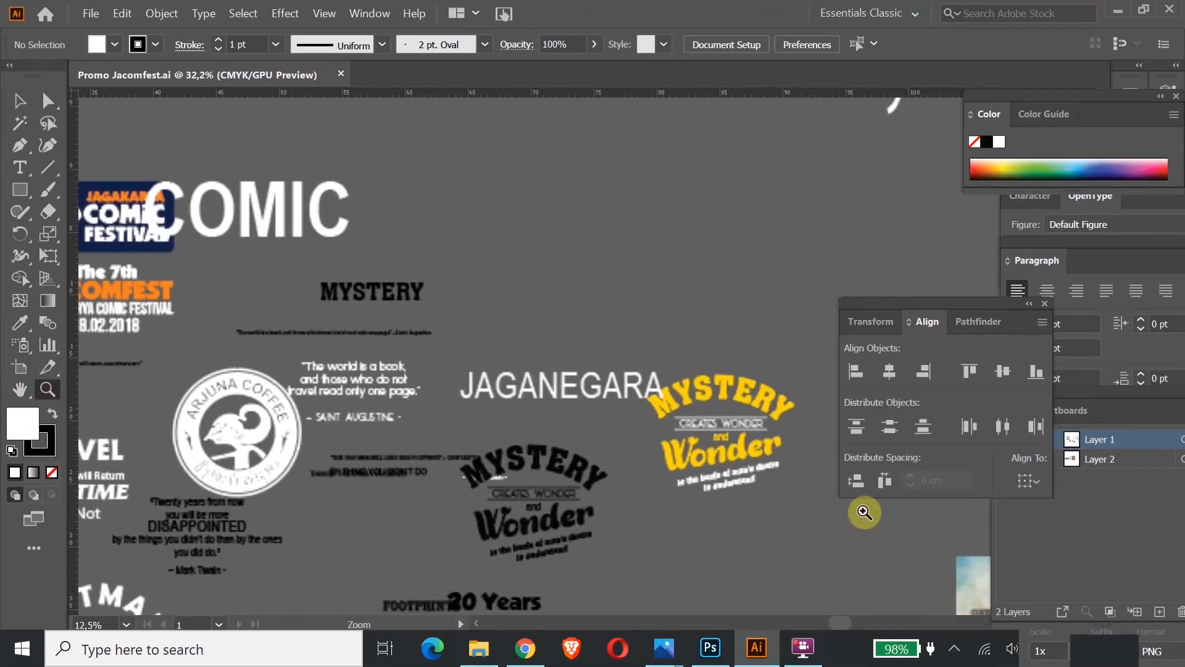
left_click(19, 391)
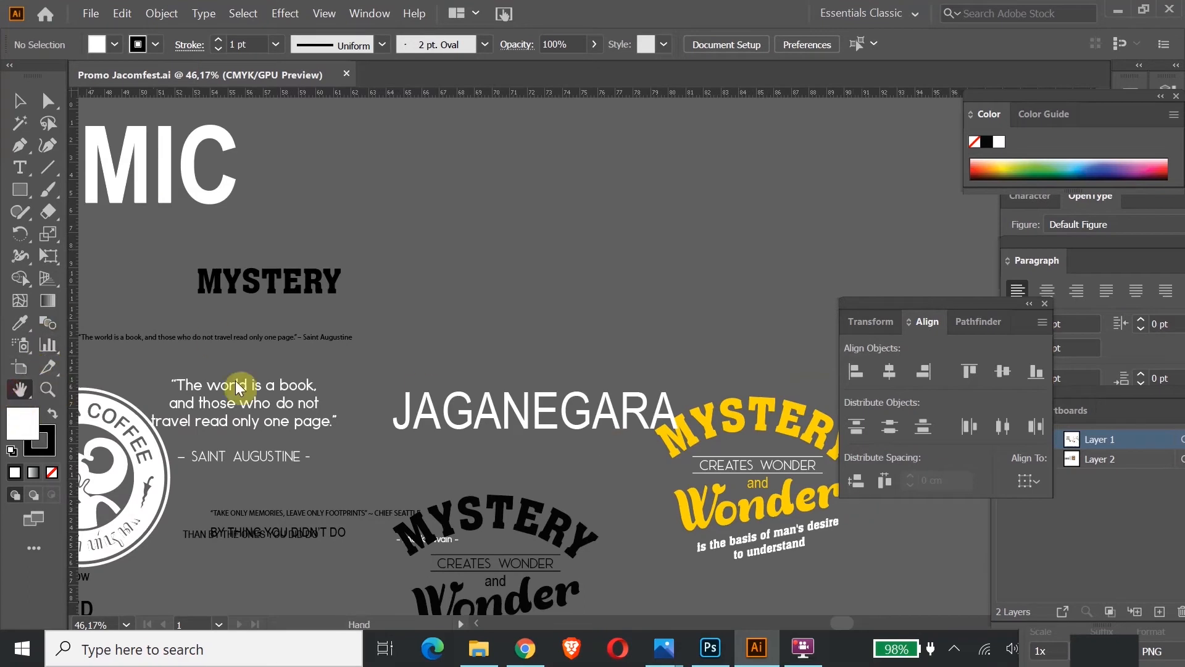
left_click_drag(716, 445, 411, 287)
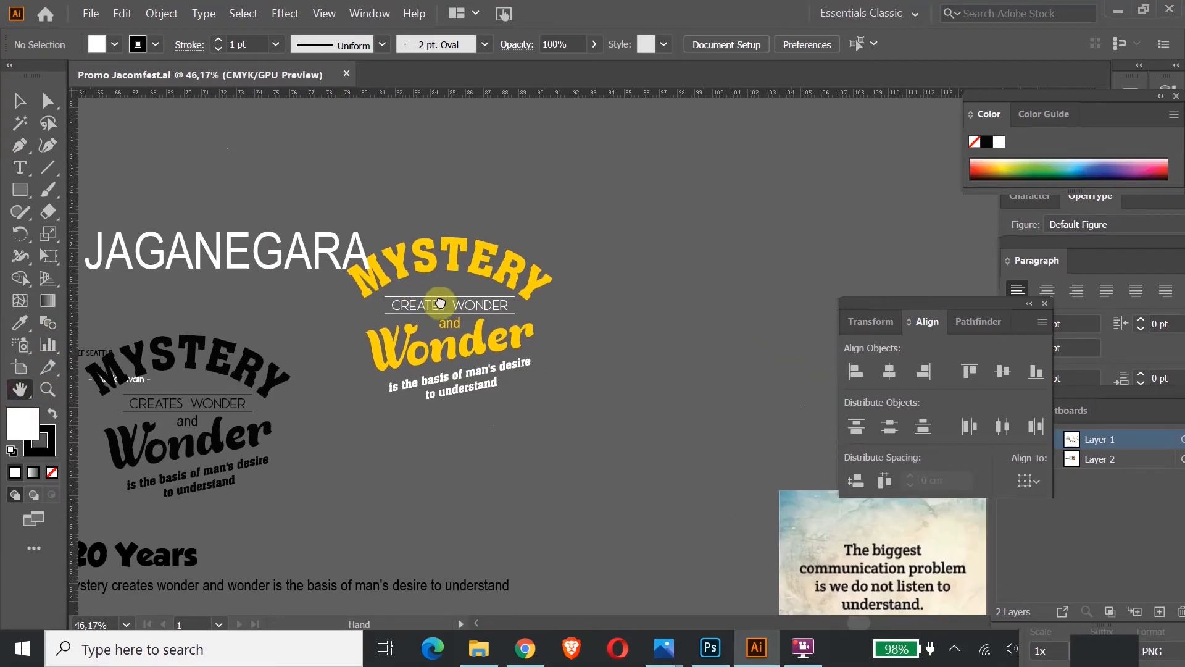
left_click(17, 103)
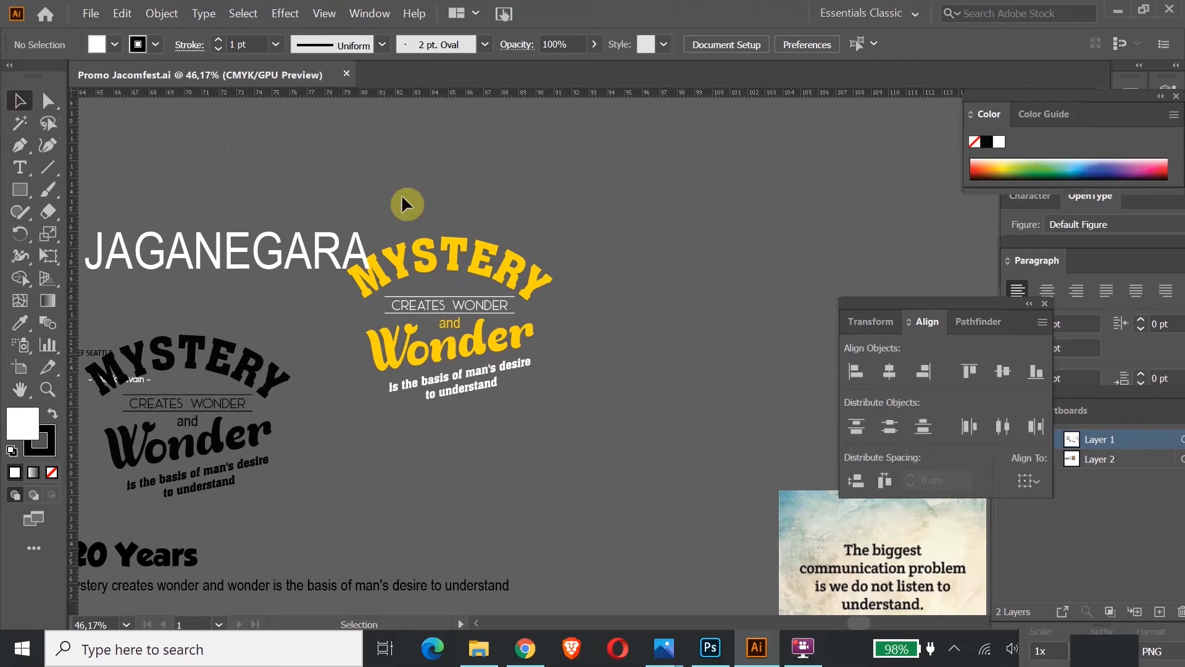
left_click(462, 260)
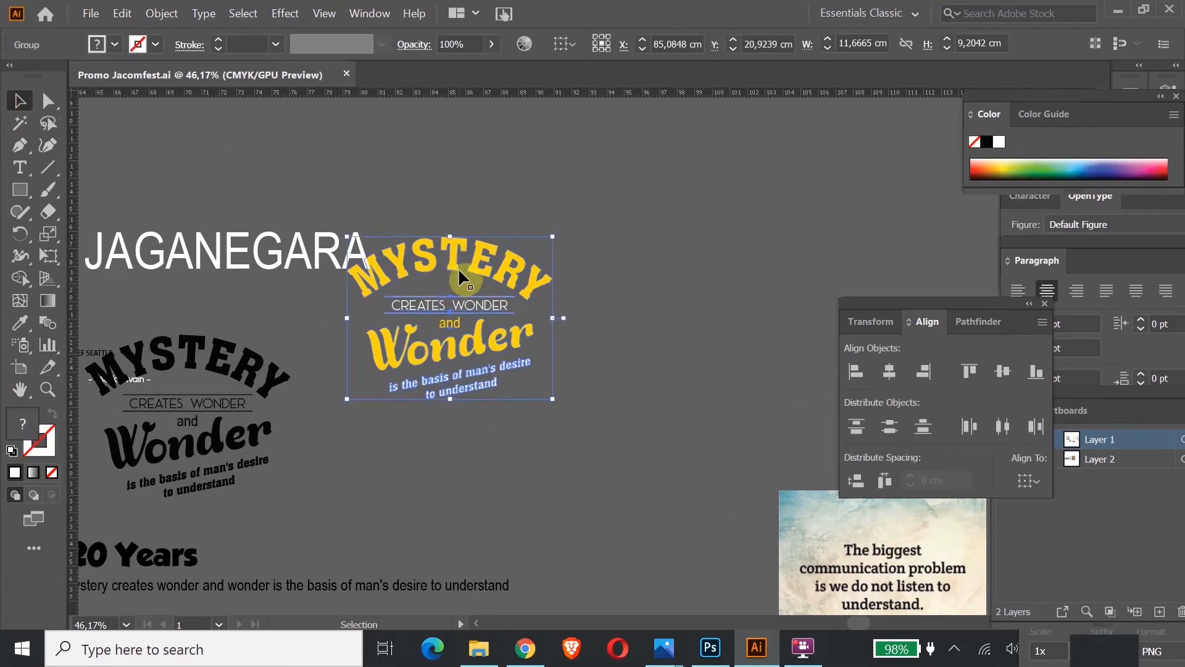
left_click_drag(467, 272, 573, 262)
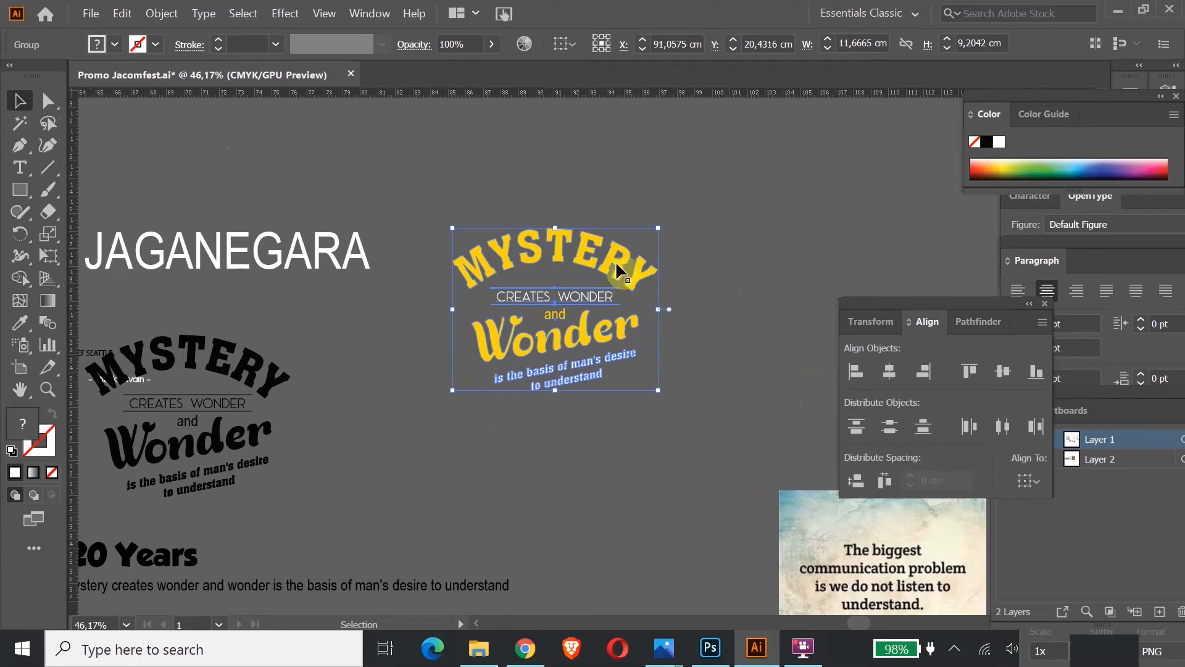
Copy the yellow "Mystery Creates Wonder" lettering and paste it into the Photoshop document as a Smart Object
key("ctrl")
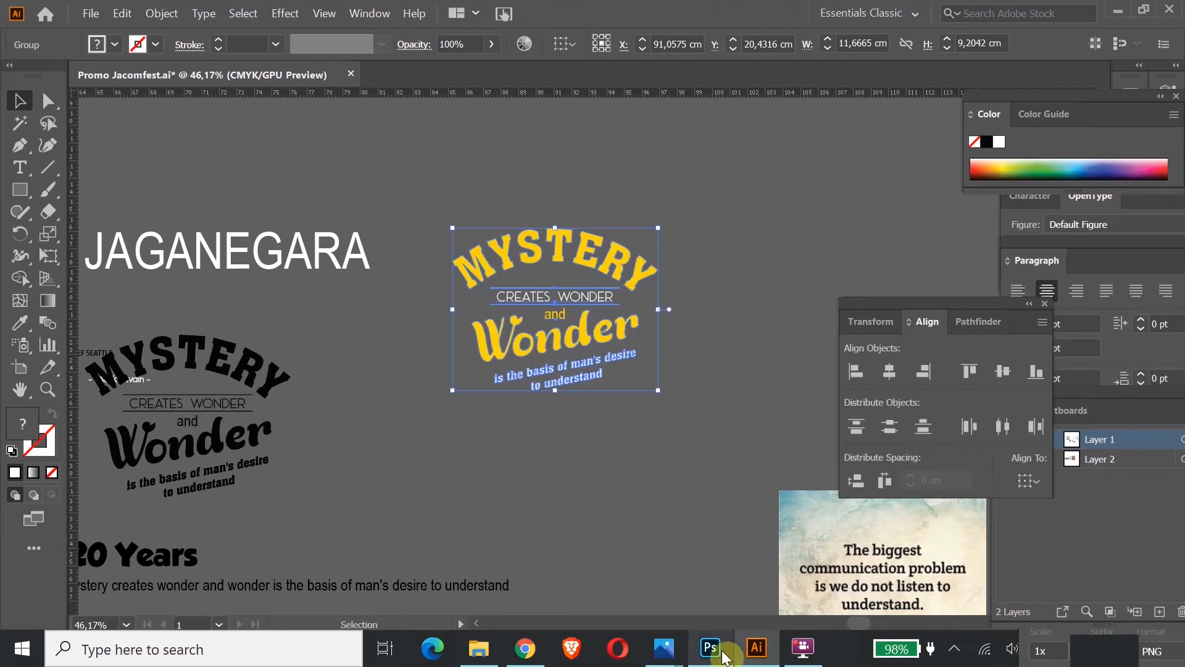
mouse_move(725, 658)
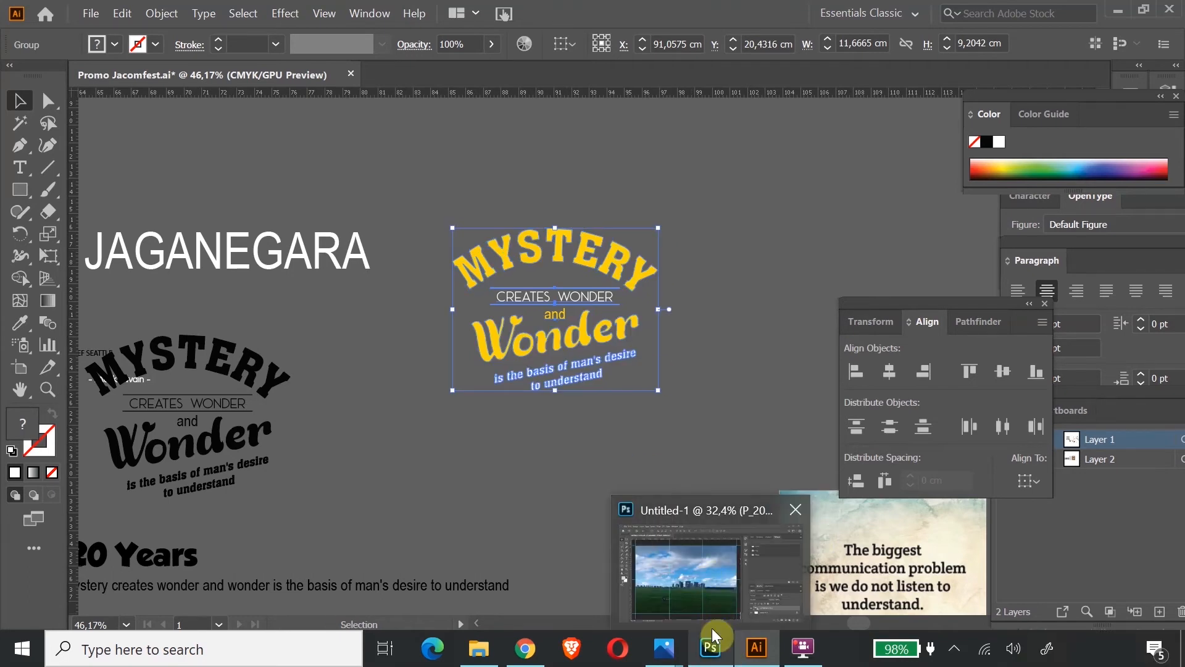
left_click(711, 649)
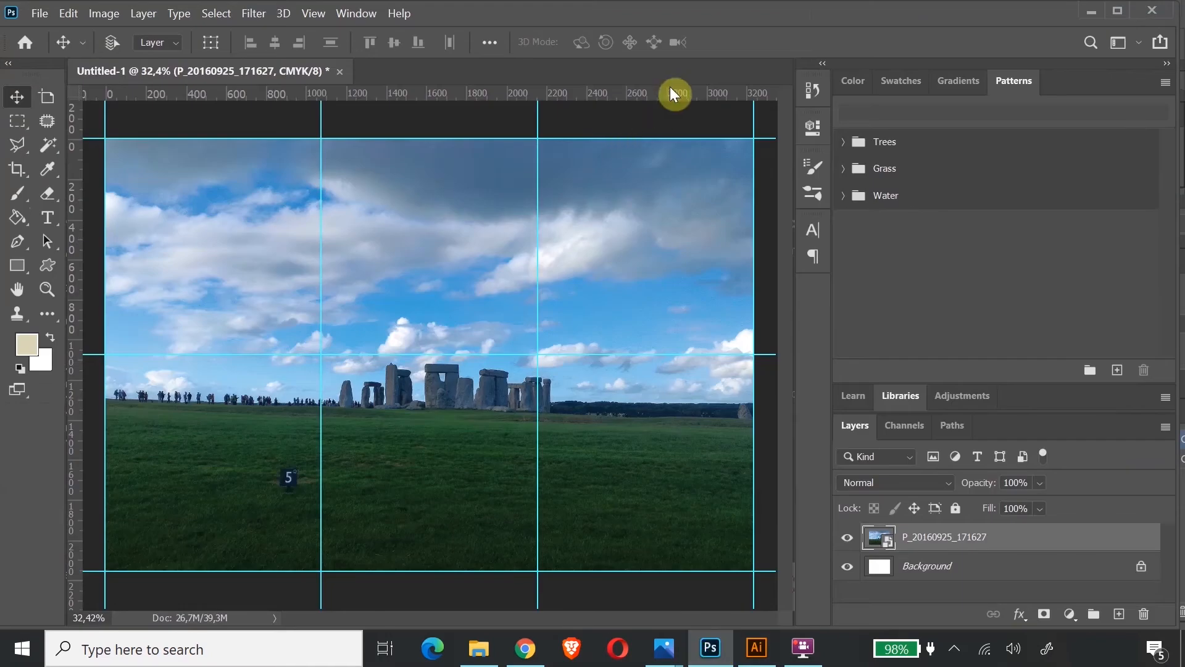
left_click(578, 326)
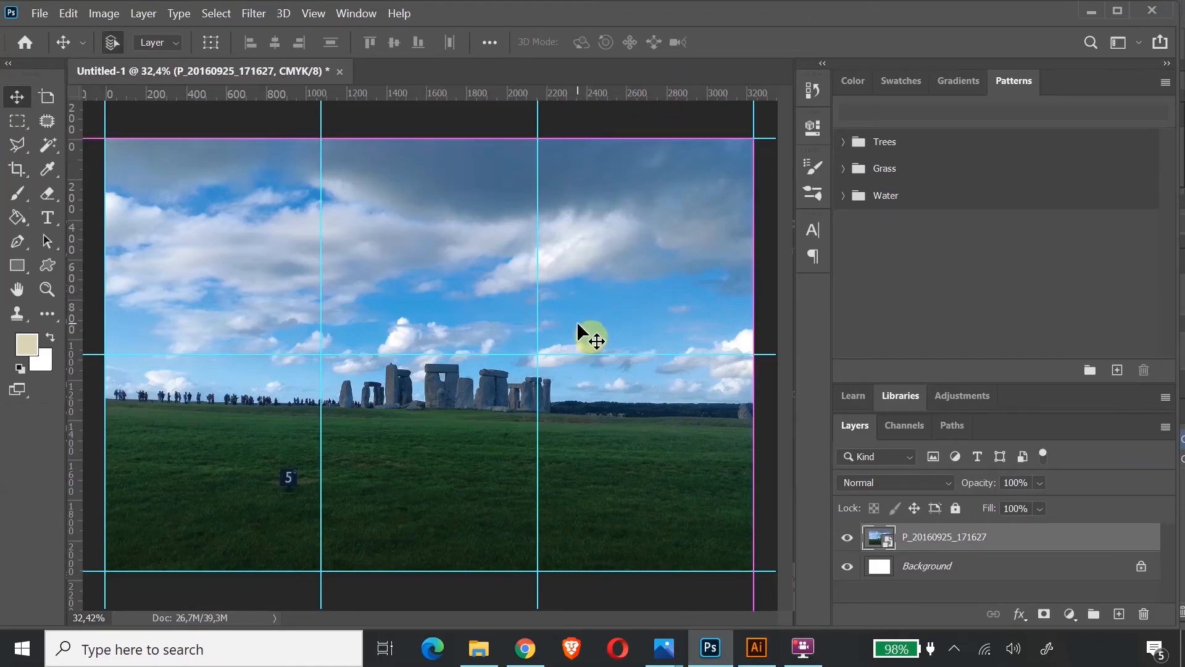
key("ctrl+v")
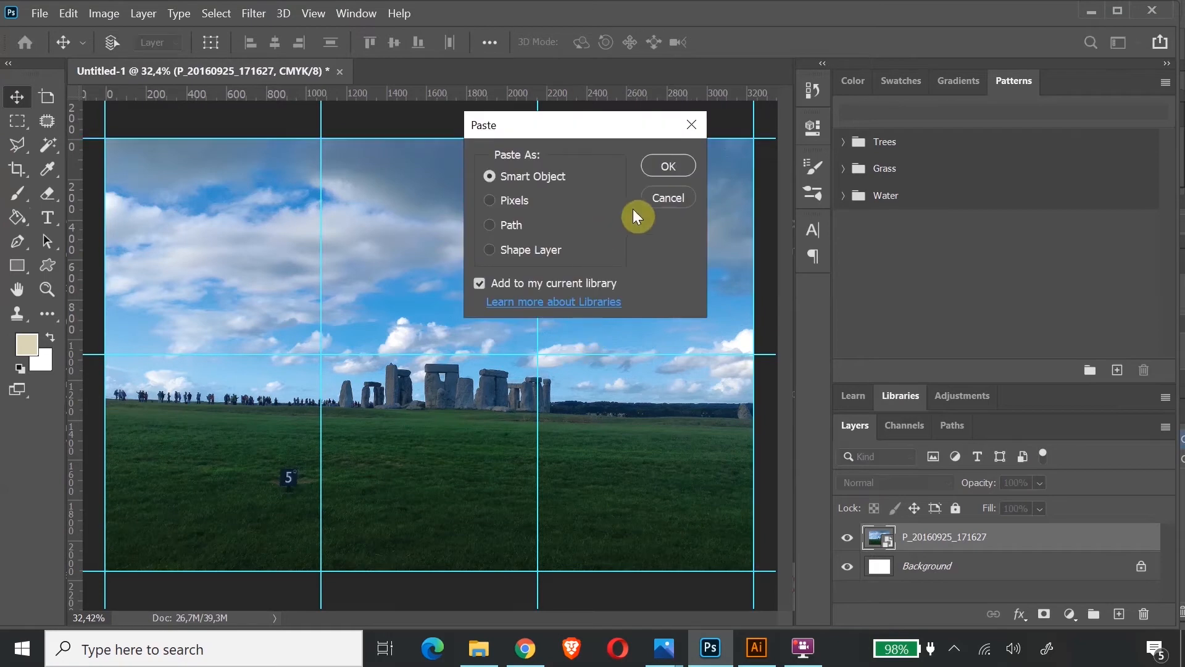
left_click(669, 165)
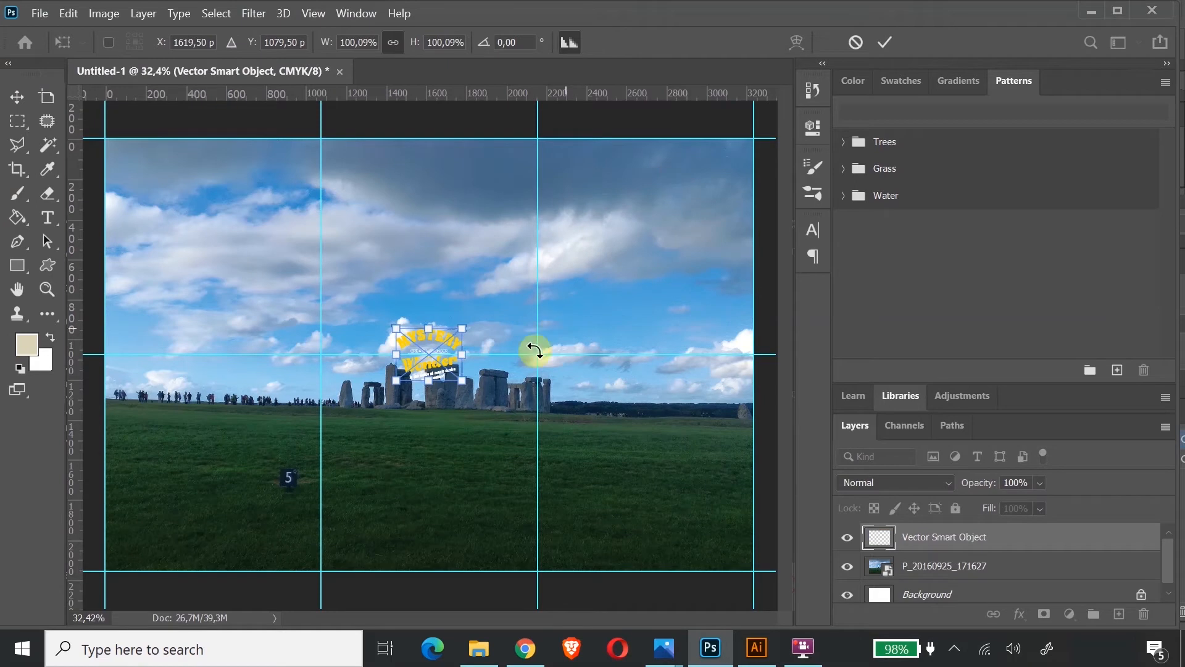
Enlarge the pasted yellow lettering to nearly fill the grid's upper-left cell, centre it there, and commit the transform
left_click_drag(449, 344, 195, 187)
left_click_drag(209, 228, 305, 335)
left_click_drag(244, 253, 228, 249)
left_click(17, 97)
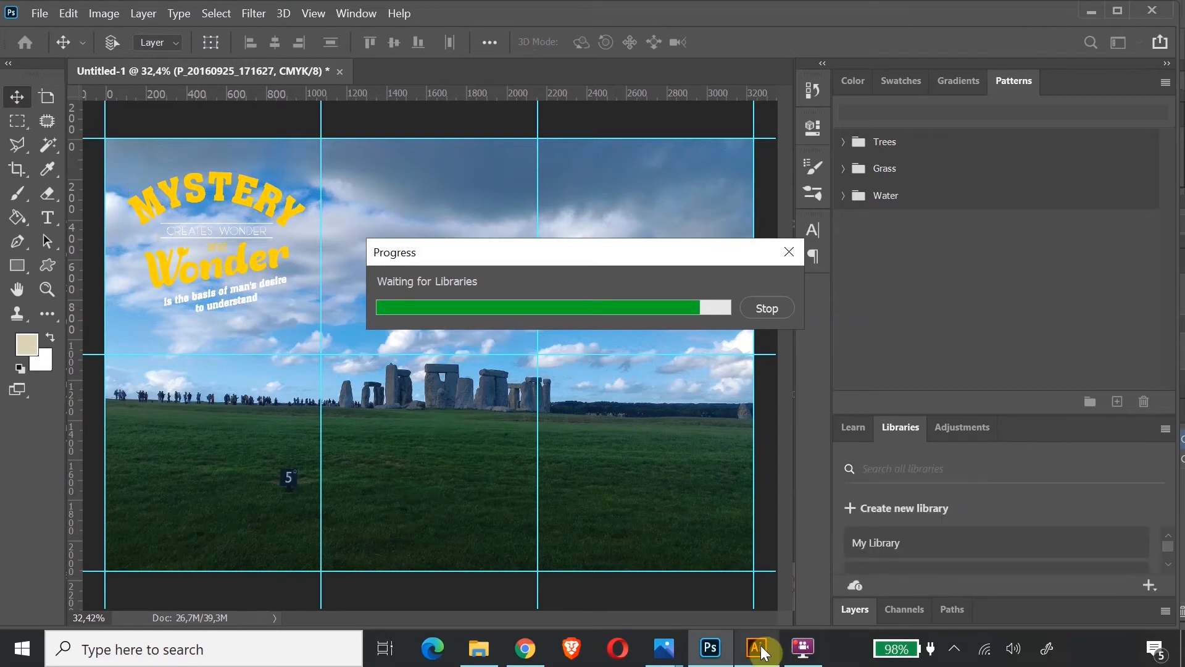
Switch to Illustrator, copy the black "Mystery Creates Wonder" lettering, and paste it into the Photoshop document as a Smart Object
mouse_move(762, 659)
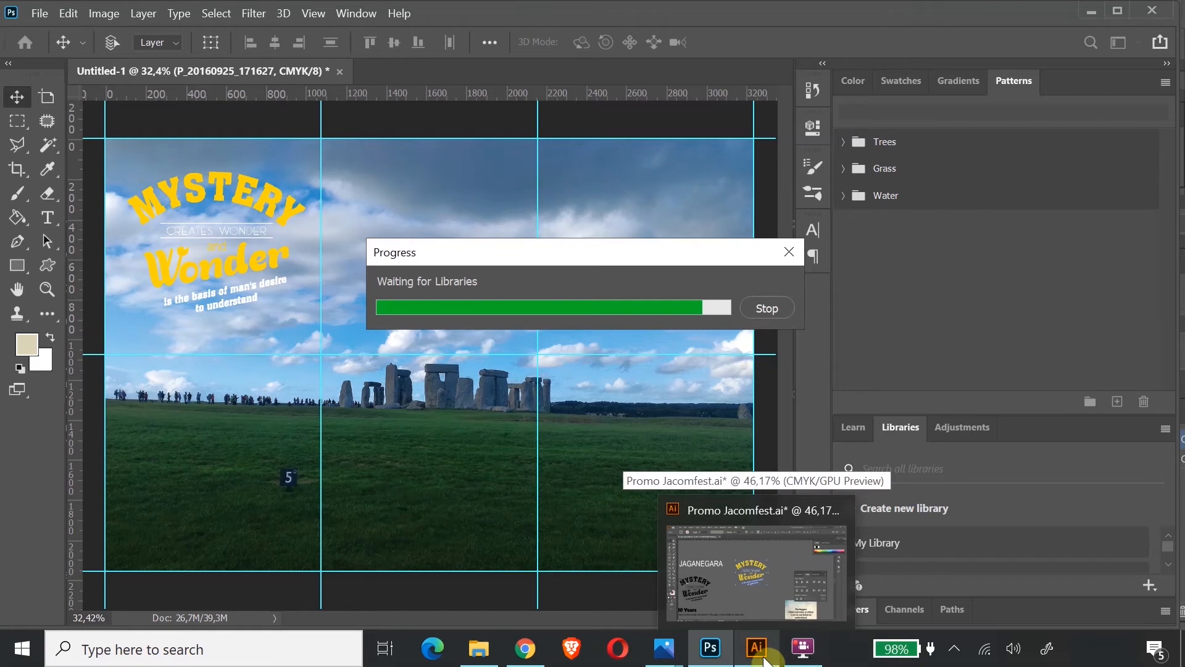
left_click(760, 658)
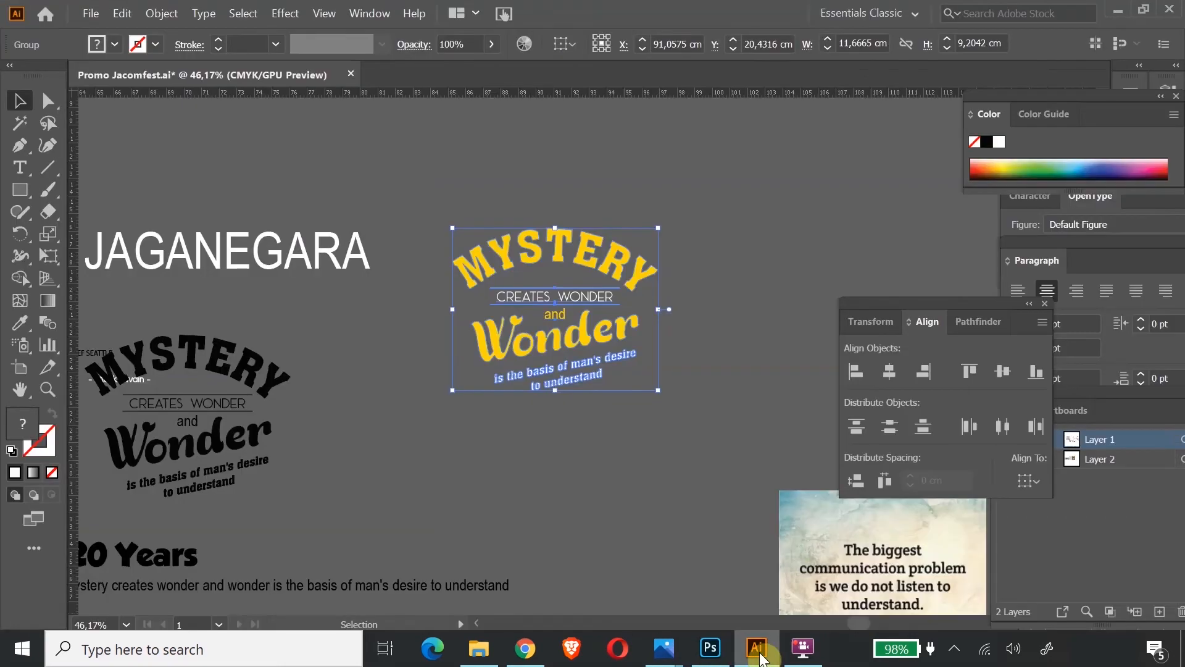
left_click(285, 388)
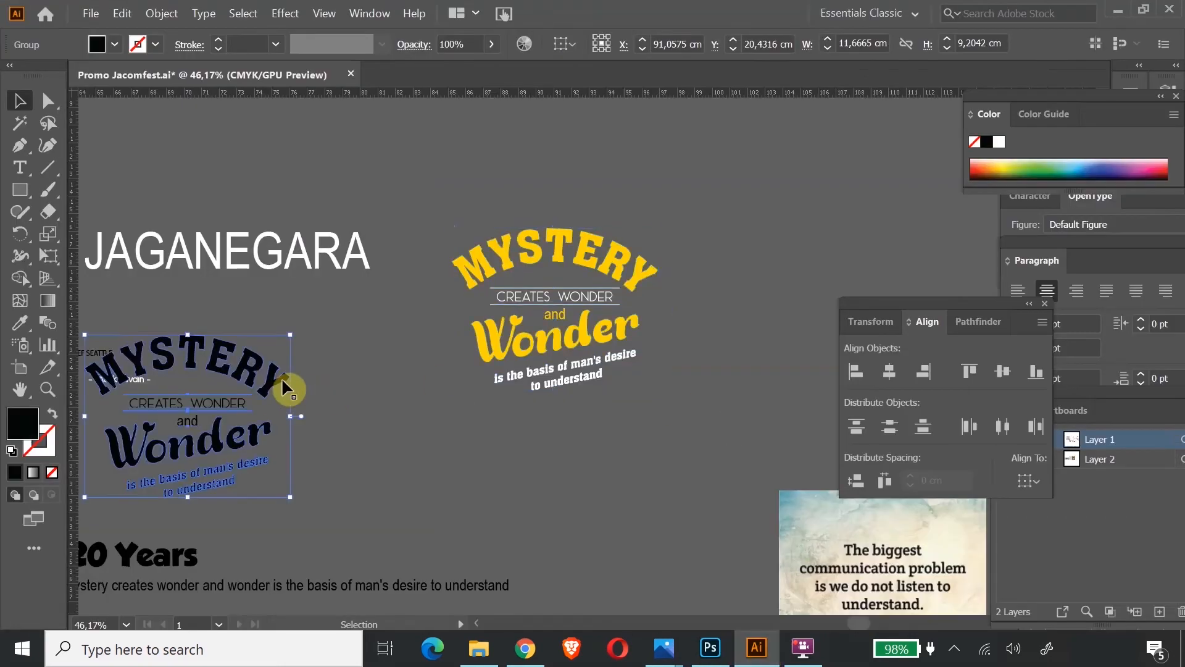
key("ctrl+c")
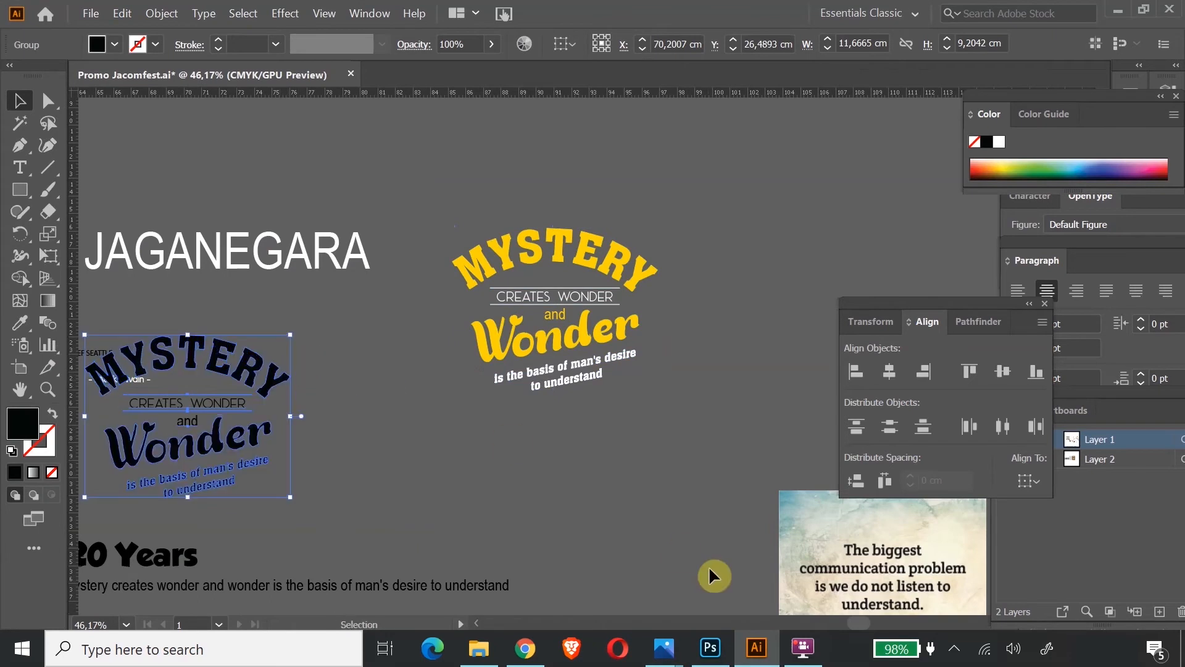
mouse_move(717, 652)
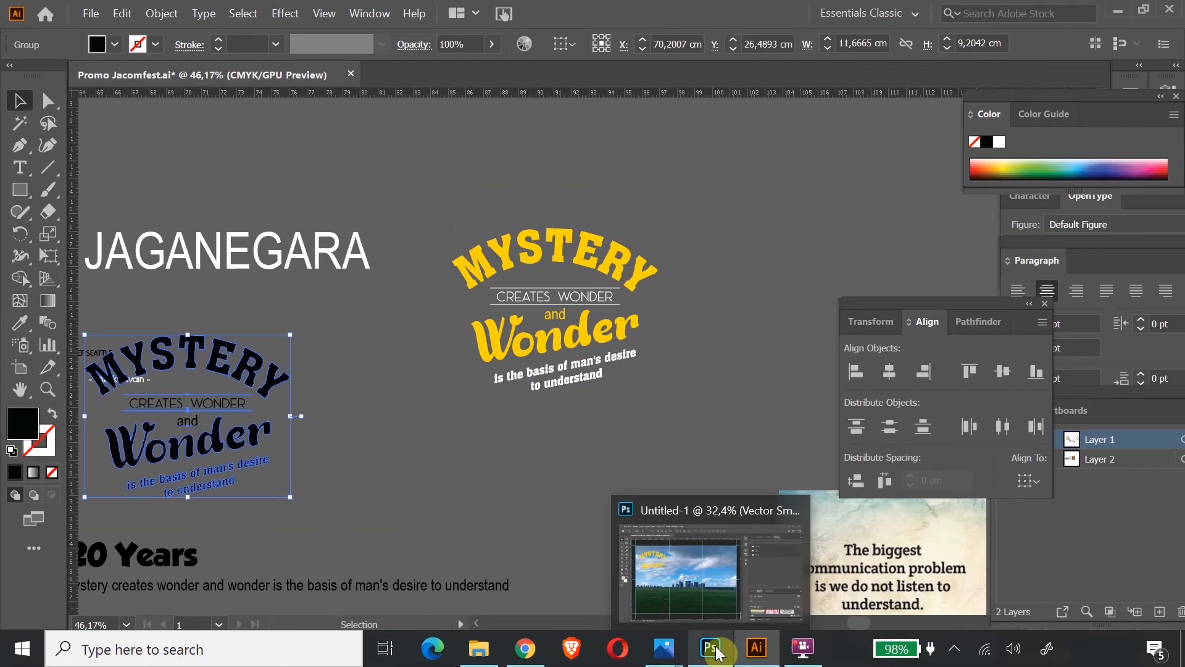
left_click(718, 652)
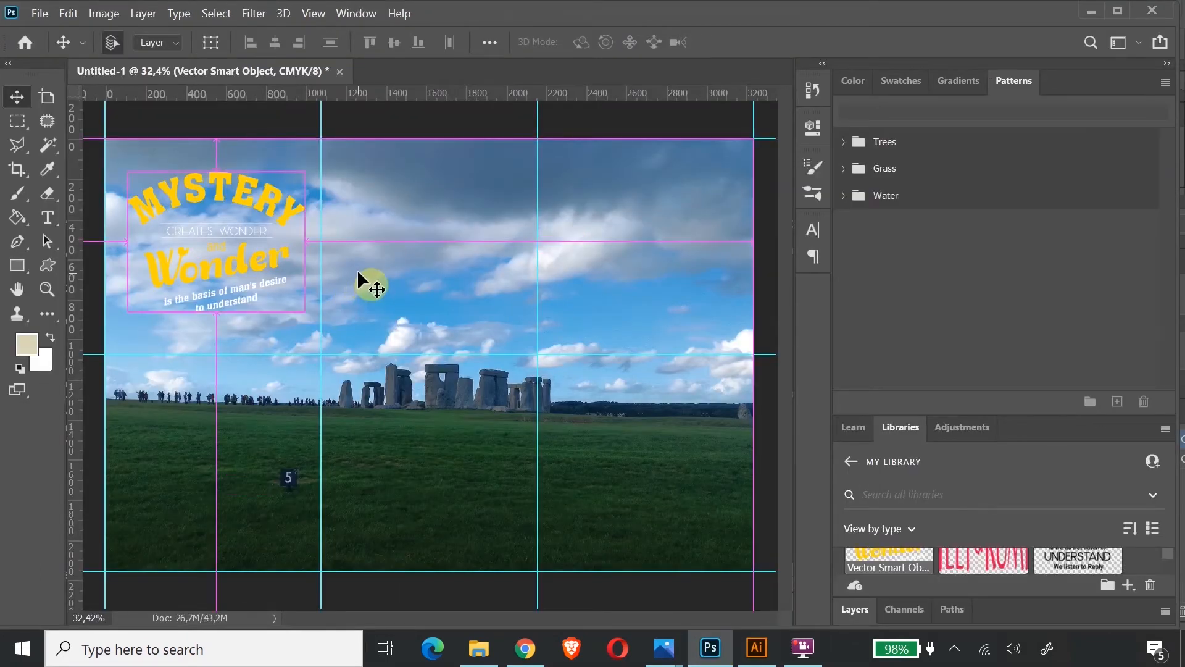
key("ctrl+v")
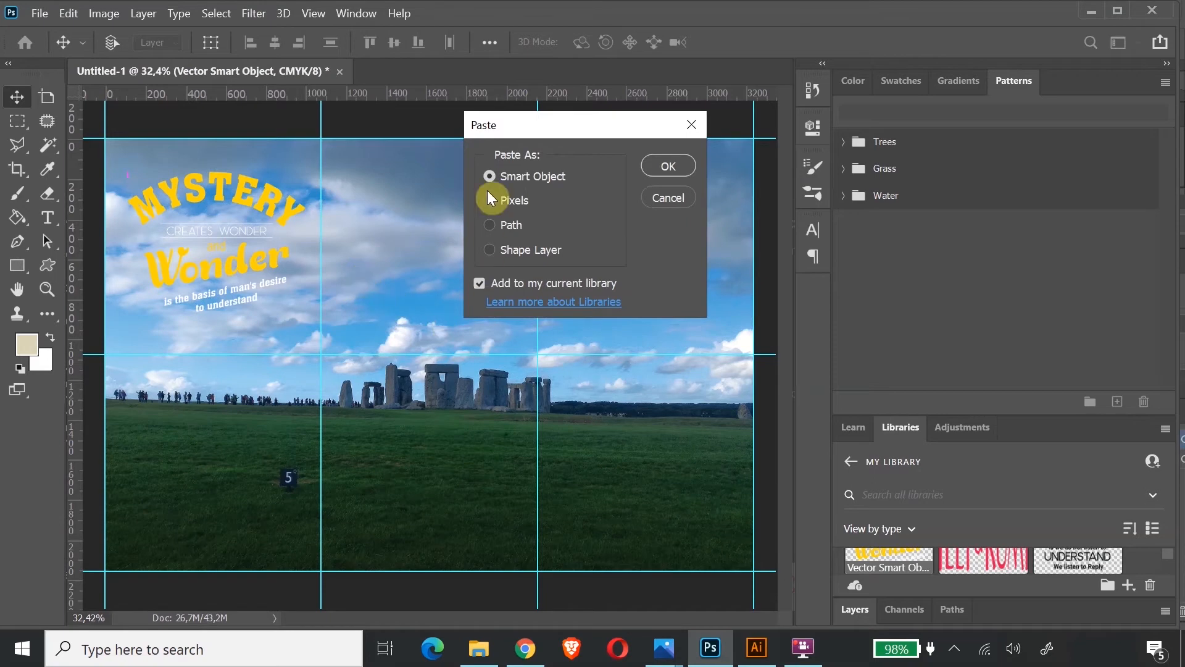
left_click(668, 166)
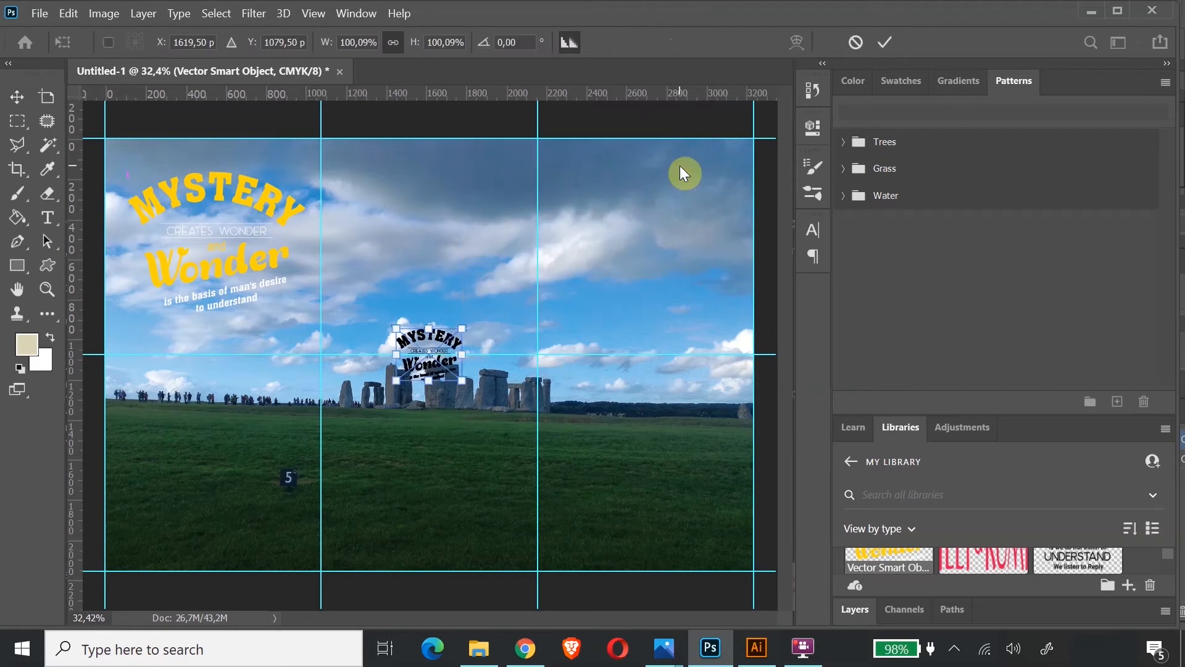
Scale the black lettering proportionally to about 276%, centre it in the grid's upper-right cell, and commit the transform
left_click_drag(461, 333, 586, 252)
left_click_drag(494, 290, 649, 239)
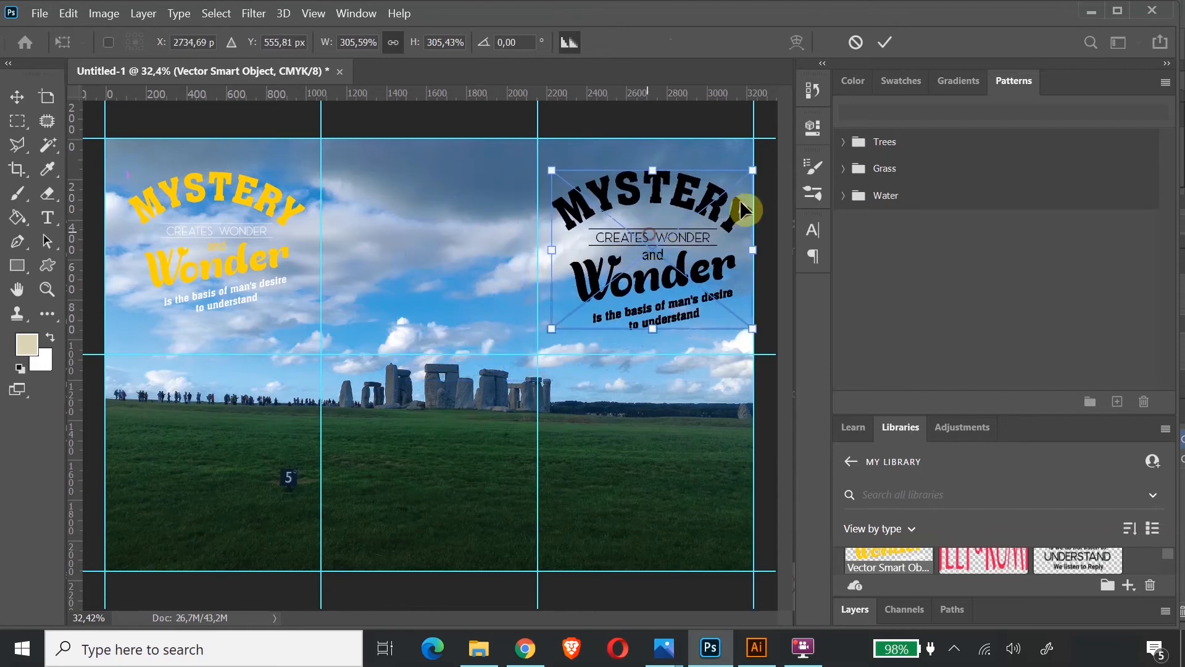
left_click_drag(751, 168, 734, 186)
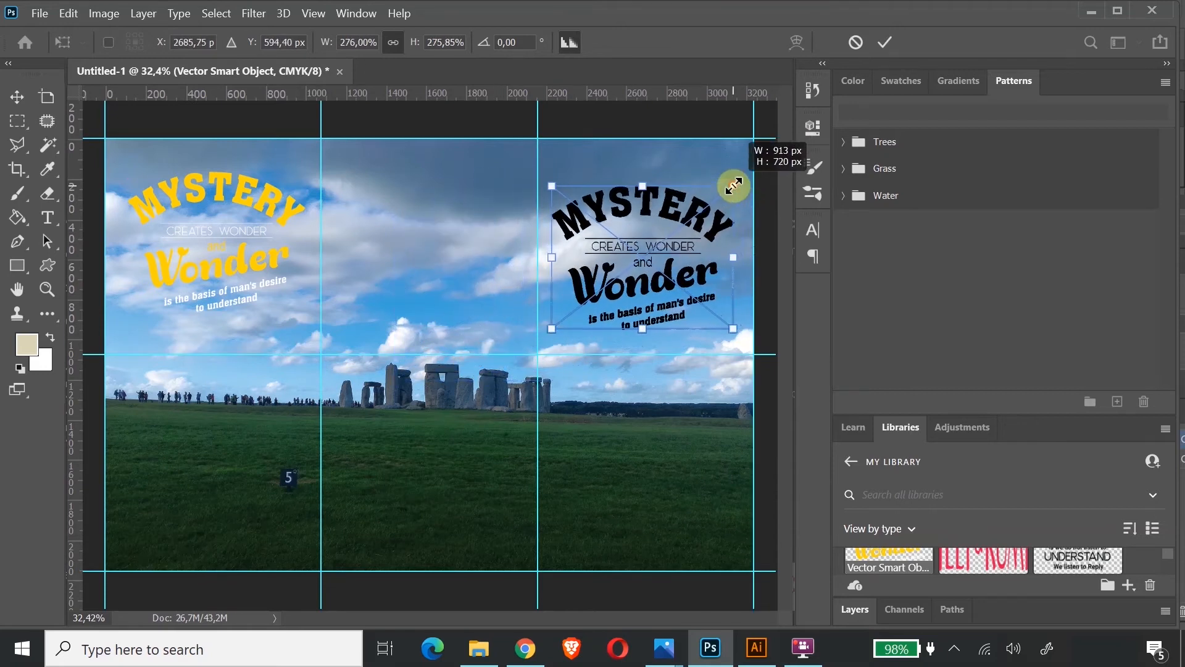
mouse_move(695, 247)
left_mouse_down()
mouse_move(698, 234)
mouse_move(700, 248)
left_mouse_up()
left_click(19, 102)
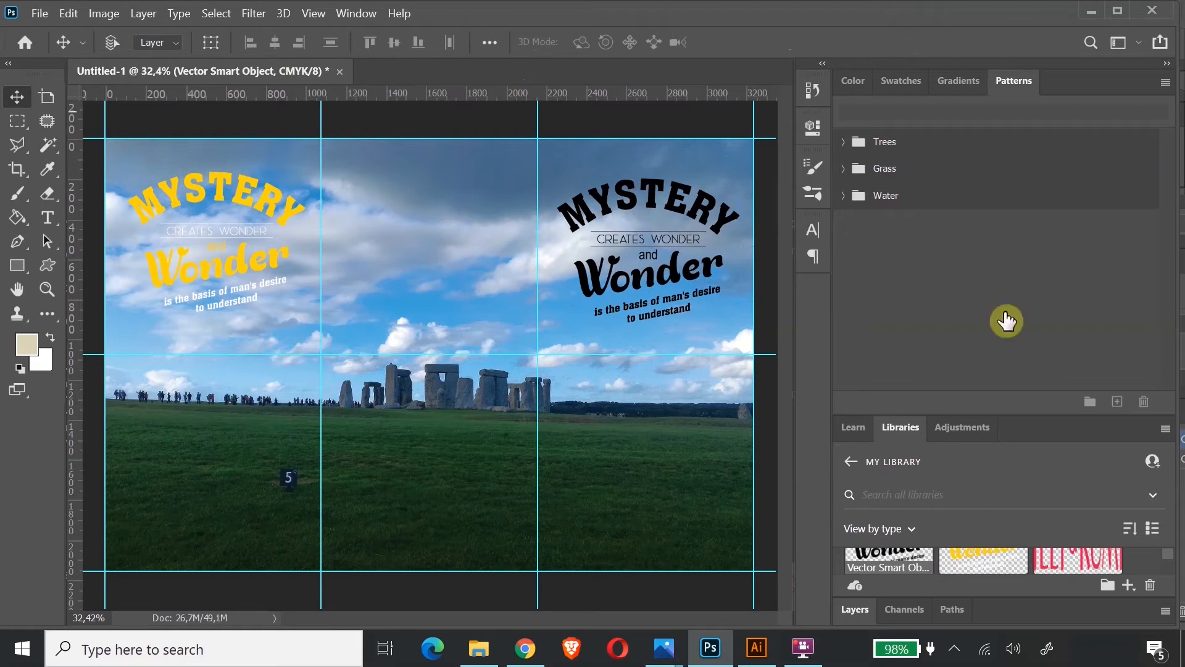
Delete the yellow lettering's layer and rename the black lettering's layer as Mystery
left_click(366, 14)
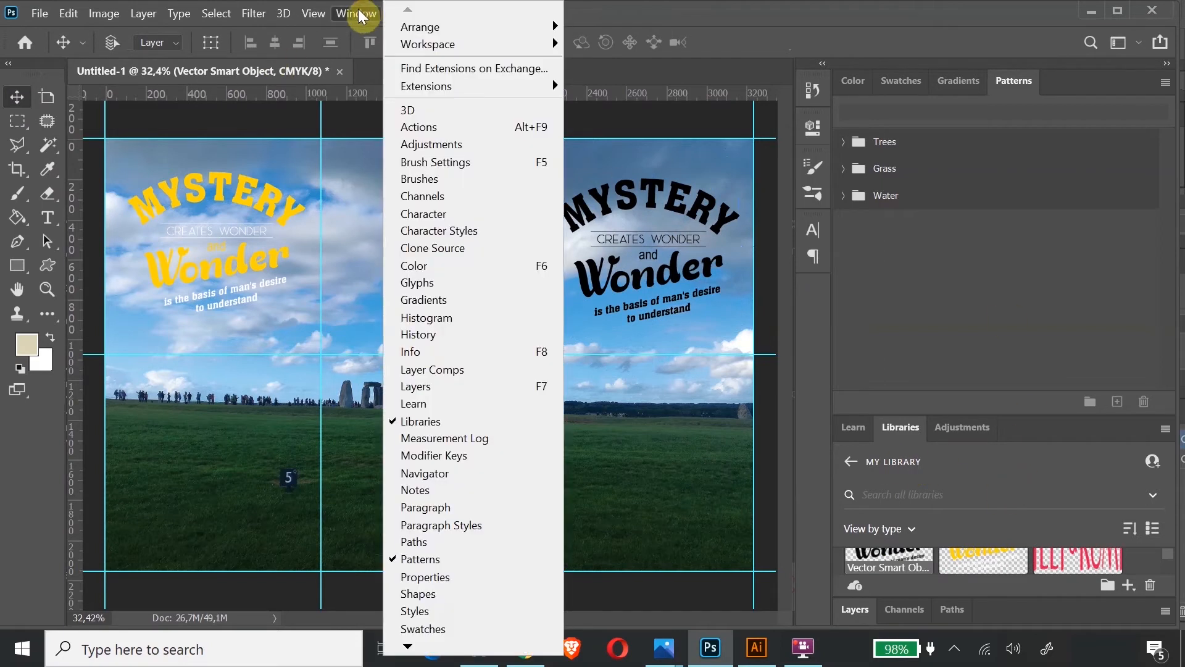
left_click(420, 463)
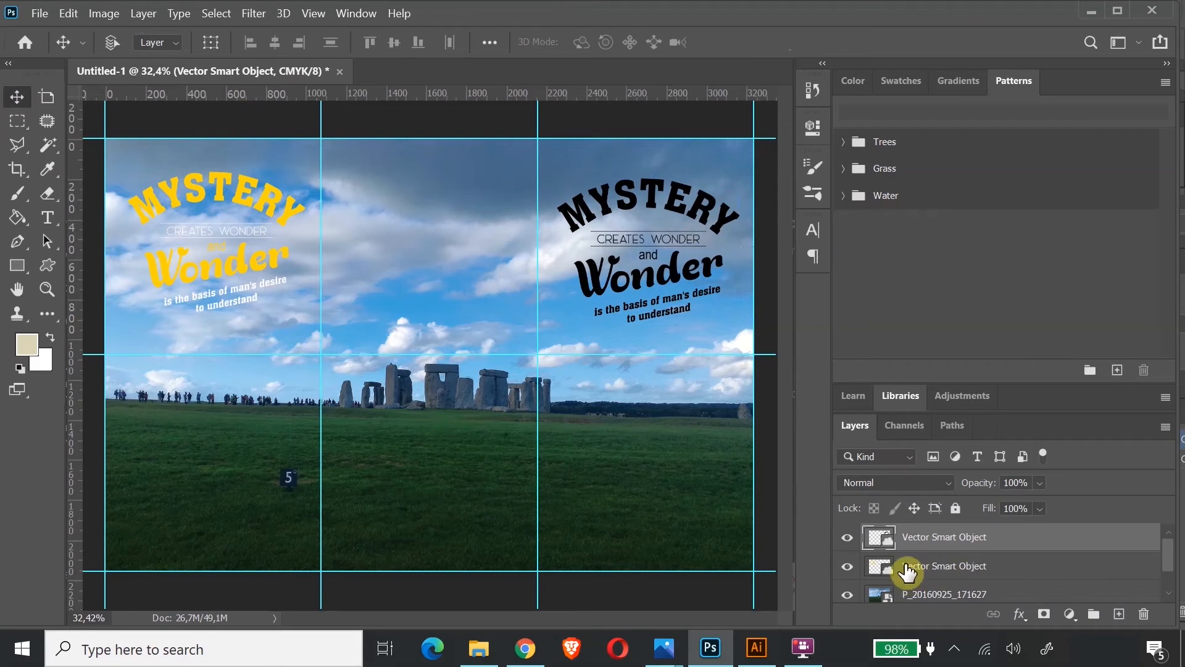
left_click(945, 566)
left_click_drag(948, 565, 1143, 614)
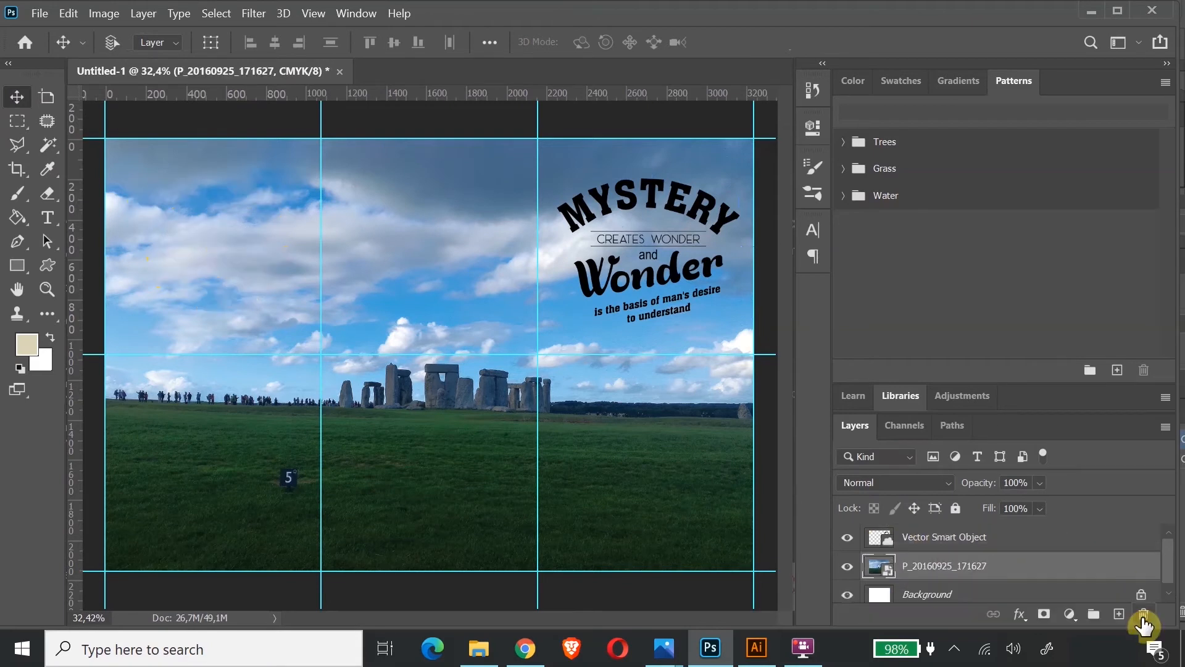
double_click(935, 538)
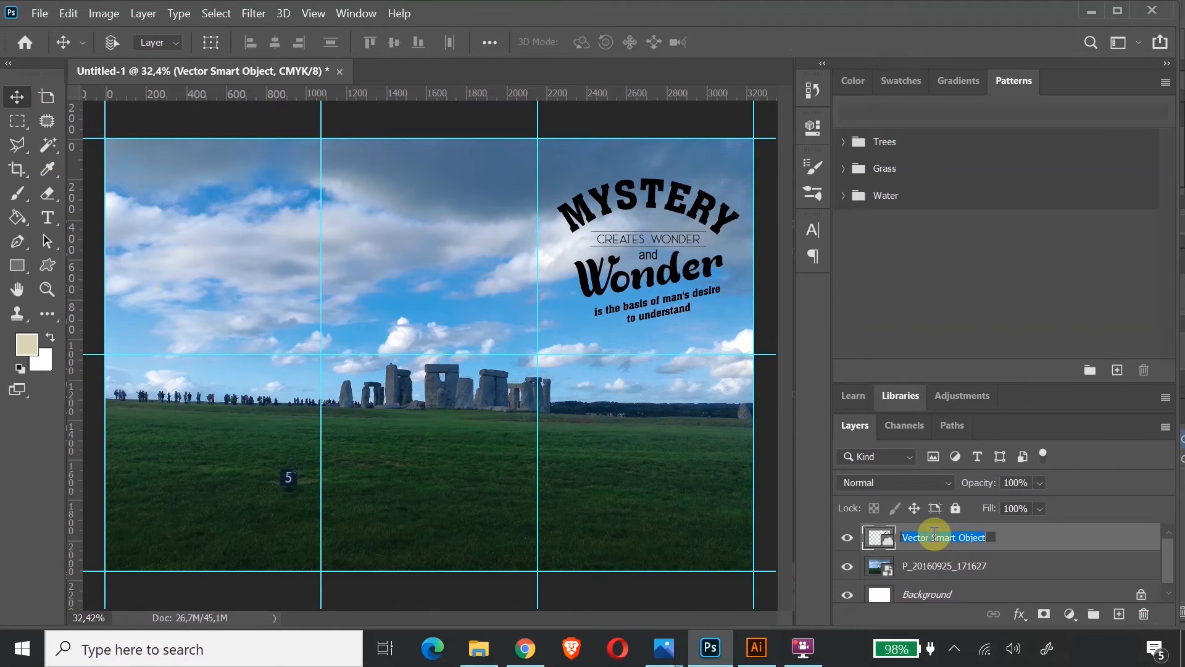
type("Mystery")
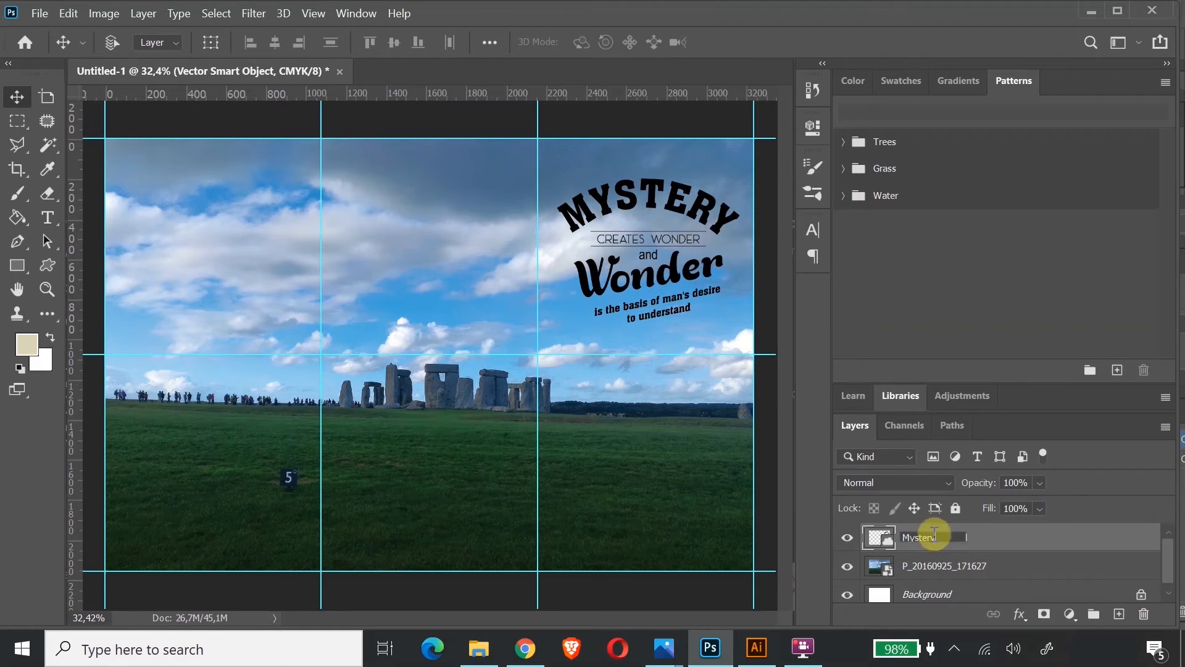
Switch to Illustrator and move the grey "Take Only Memories Leave Only Footprints" lettering group to the empty area below the other artwork
left_click(760, 659)
scroll(592, 496, "down", 1)
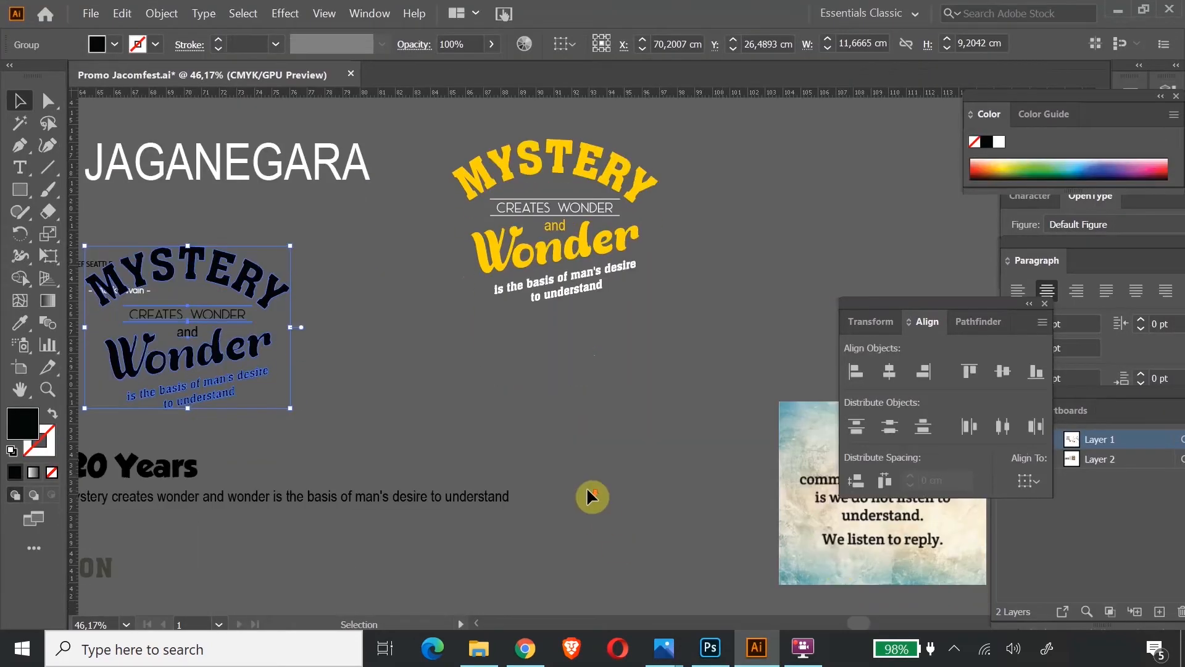
left_click_drag(864, 626, 768, 615)
key("ctrl+minus")
key("ctrl+minus")
key("ctrl+minus")
key("ctrl+minus")
key("ctrl+minus")
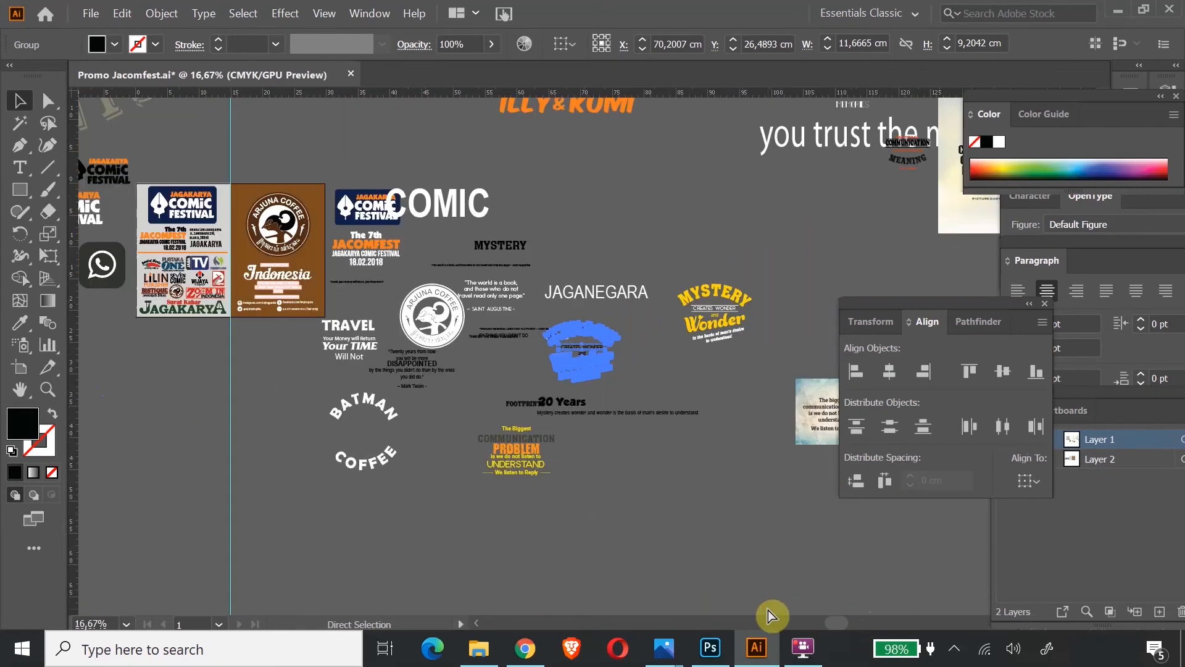
left_click(316, 142)
left_click_drag(316, 146, 682, 481)
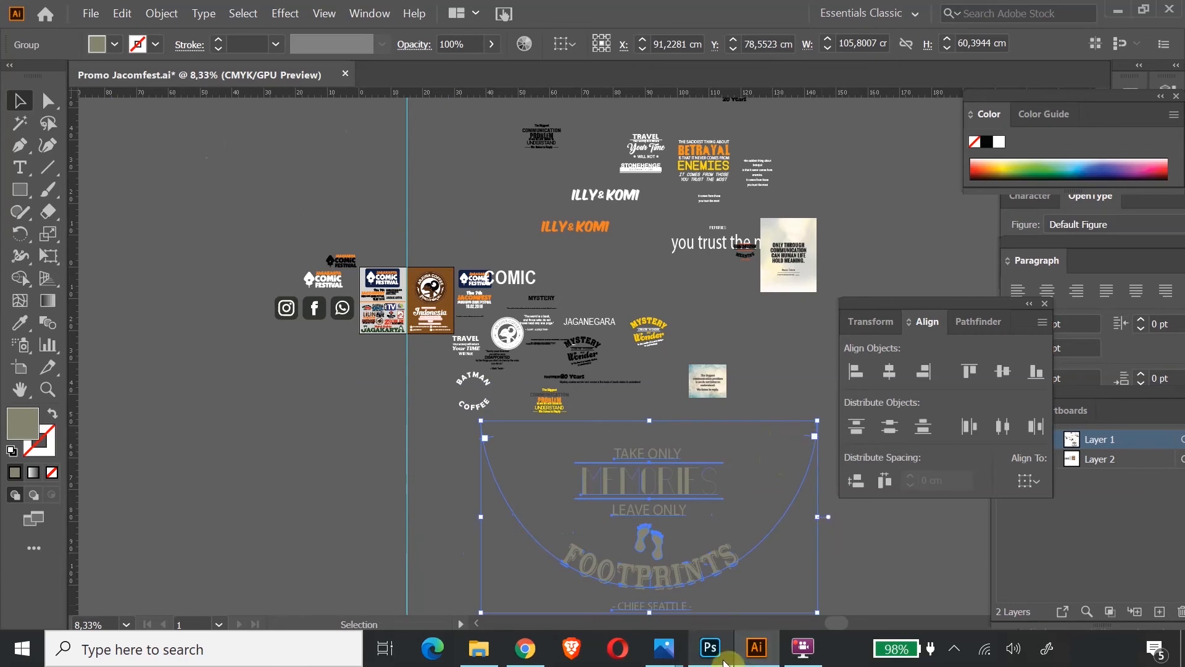
Bring the grey "Take Only Memories Leave Only Footprints" lettering into the Photoshop document as a Smart Object
left_click(710, 648)
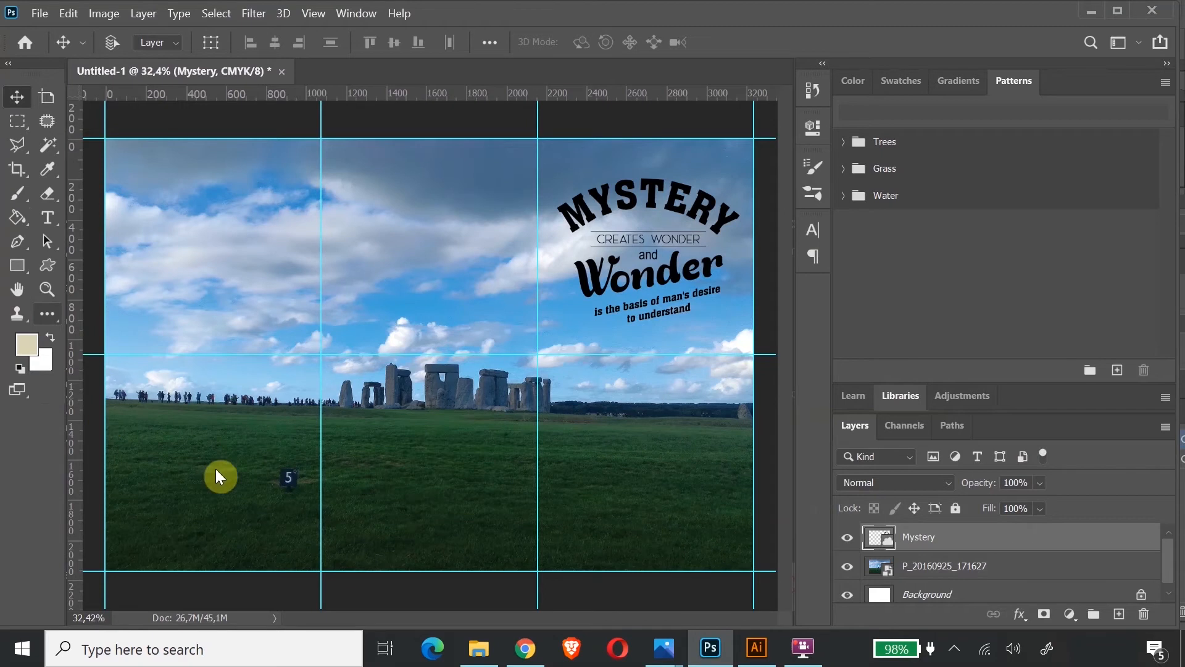
key("ctrl+v")
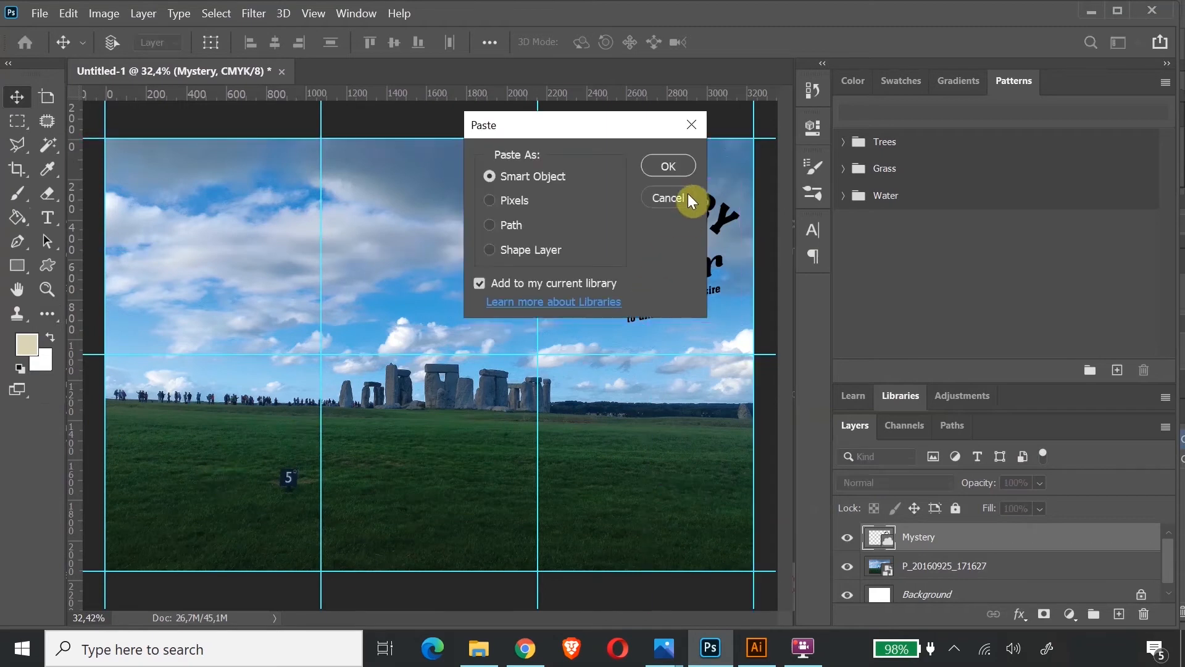
left_click(668, 167)
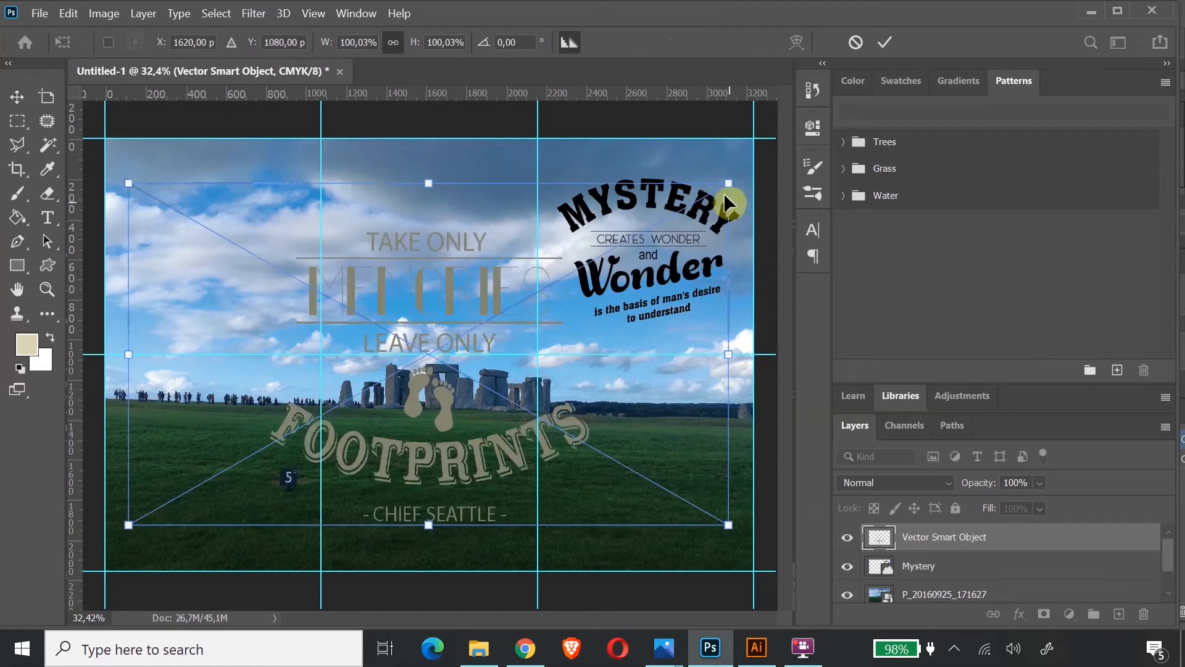
Scale the Footprints lettering proportionally to about 42,45%, commit, and centre it in the grid's lower-left cell
left_click_drag(729, 184, 343, 400)
left_click_drag(121, 529, 93, 545)
left_click_drag(219, 455, 247, 448)
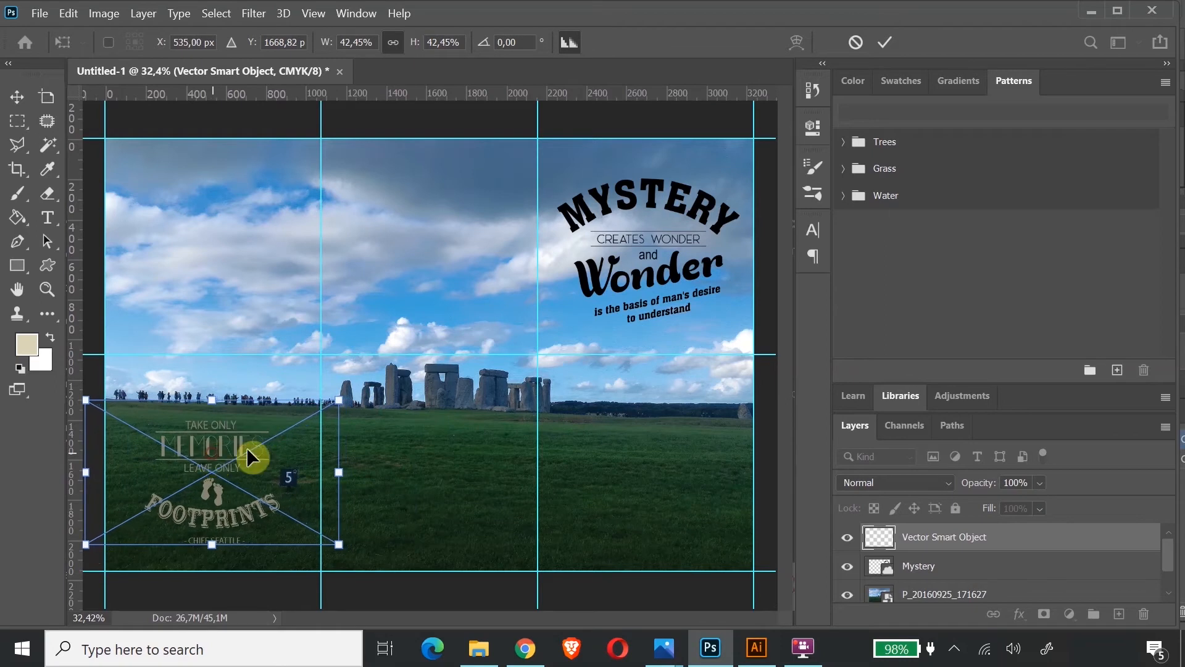
left_click(17, 97)
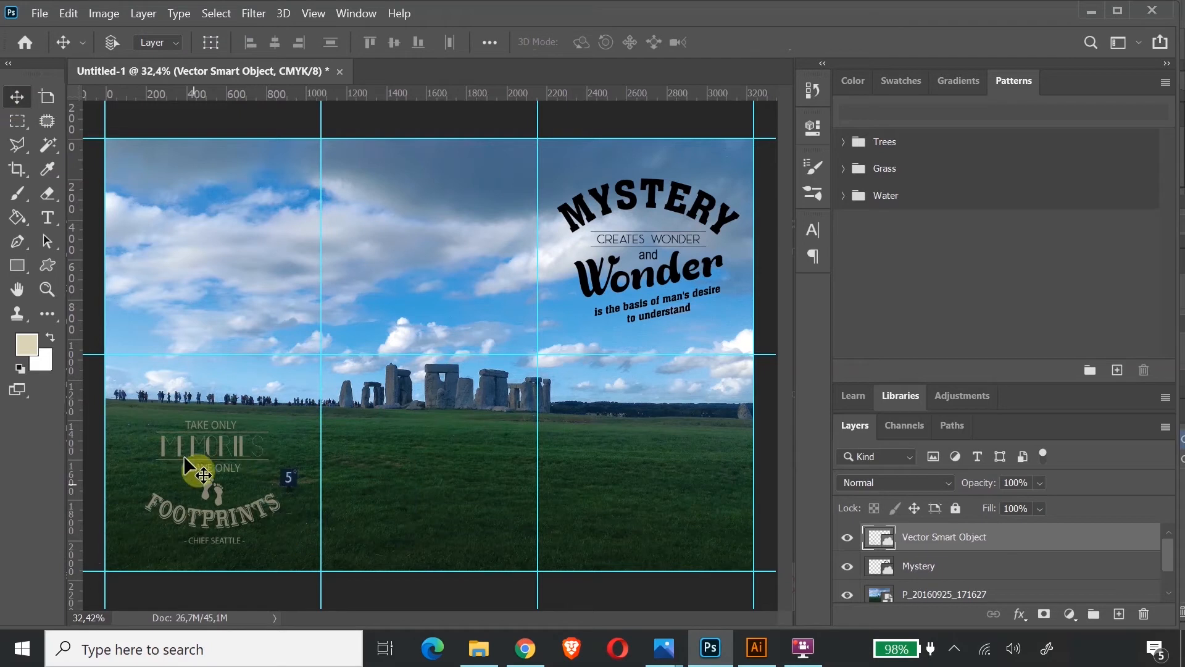
left_click_drag(202, 451, 207, 452)
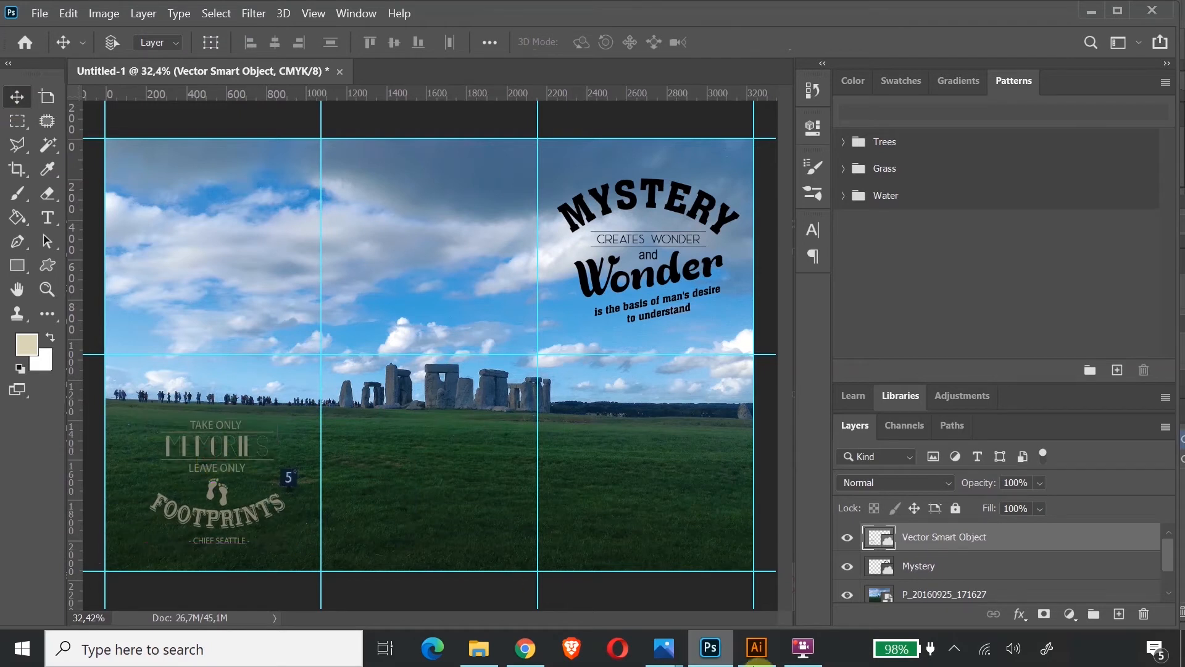
Switch to Illustrator, change the Footprints lettering group's fill from grey to bright yellow, and return to Photoshop
left_click(757, 646)
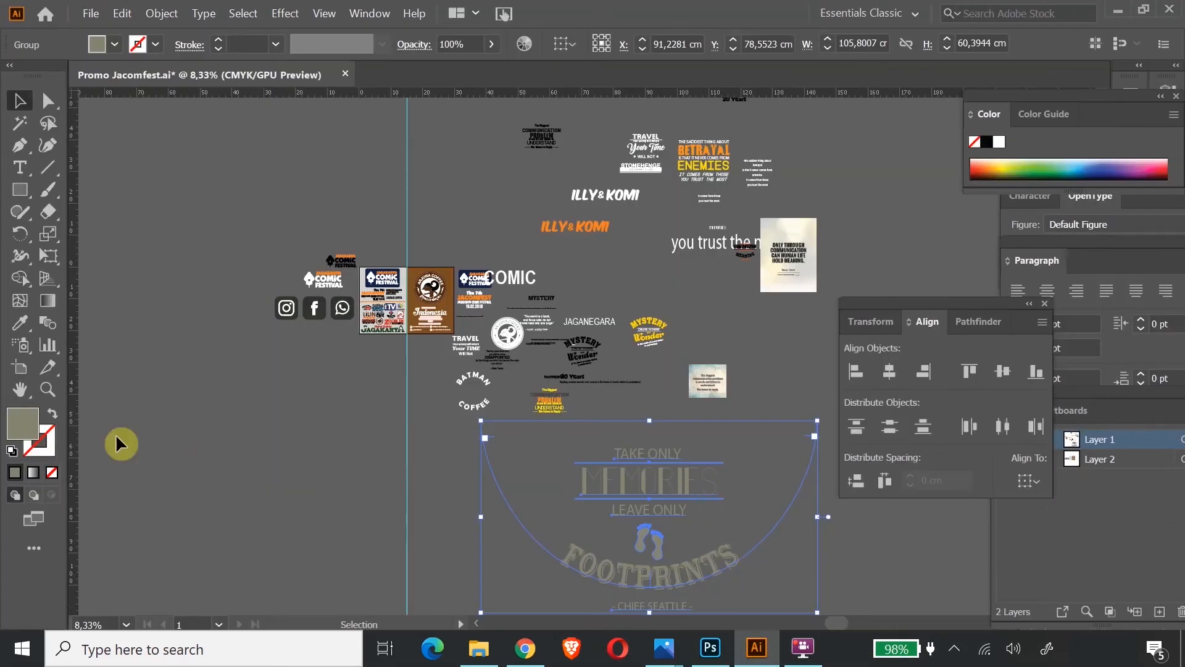
double_click(30, 430)
left_click(132, 174)
left_click_drag(135, 167, 269, 64)
left_click(463, 73)
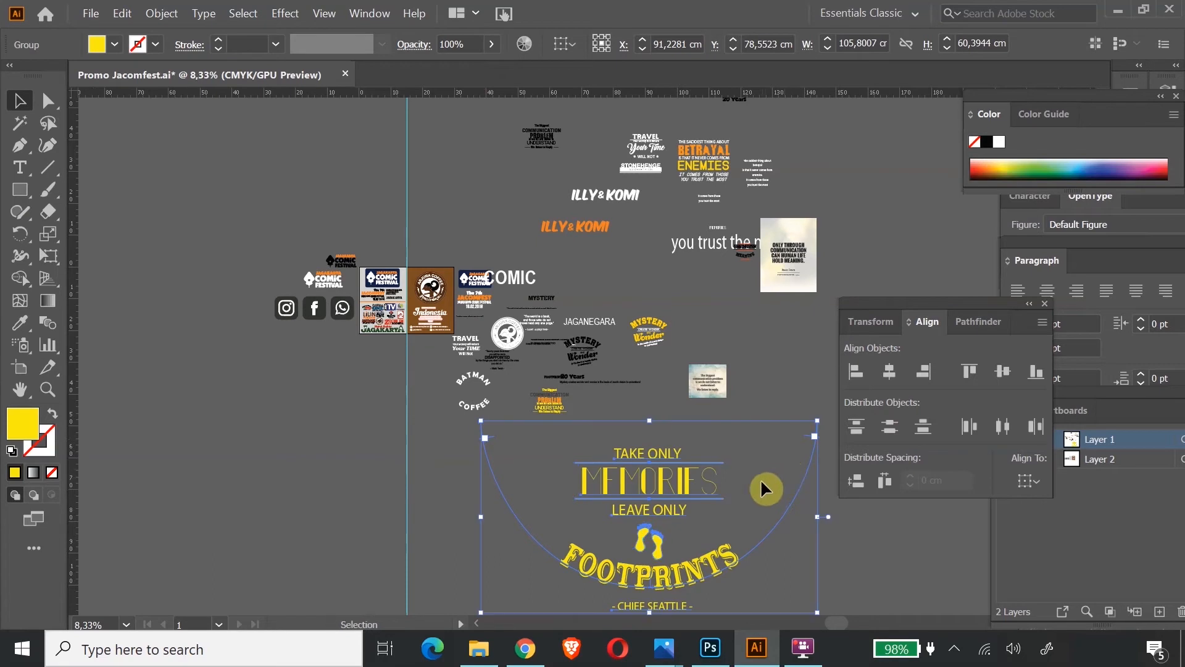
left_click(710, 649)
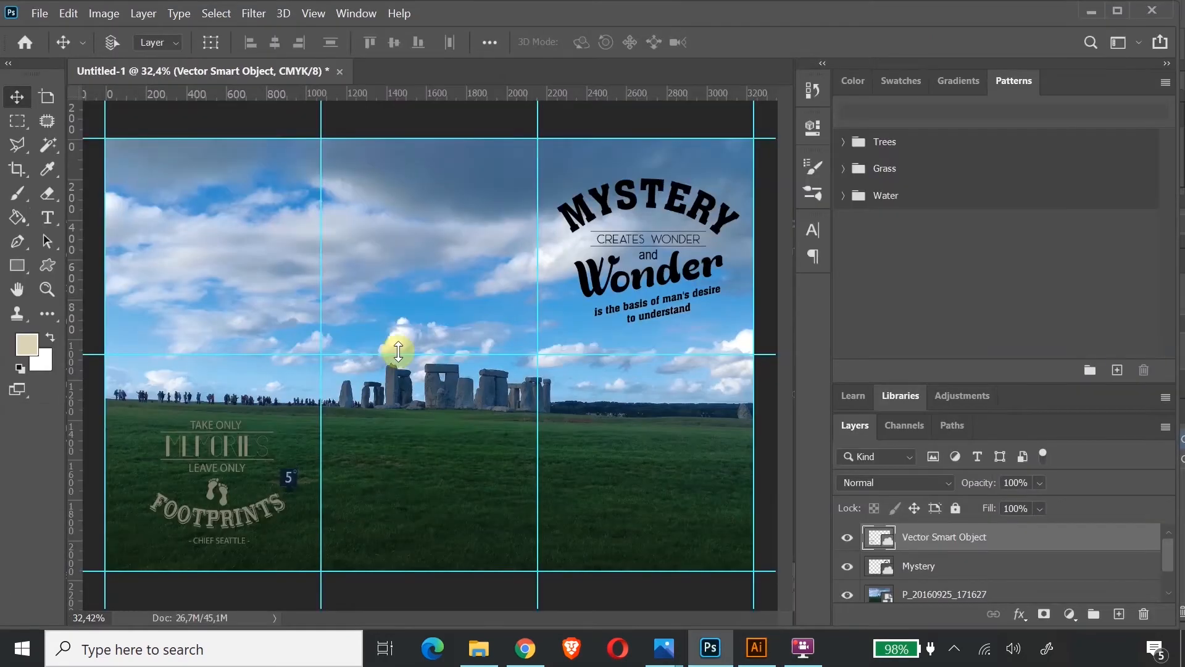
Place the copied yellow Footprints lettering as a Smart Object, scaled proportionally to about 34,64%, in the grid's lower-right cell
key("ctrl+v")
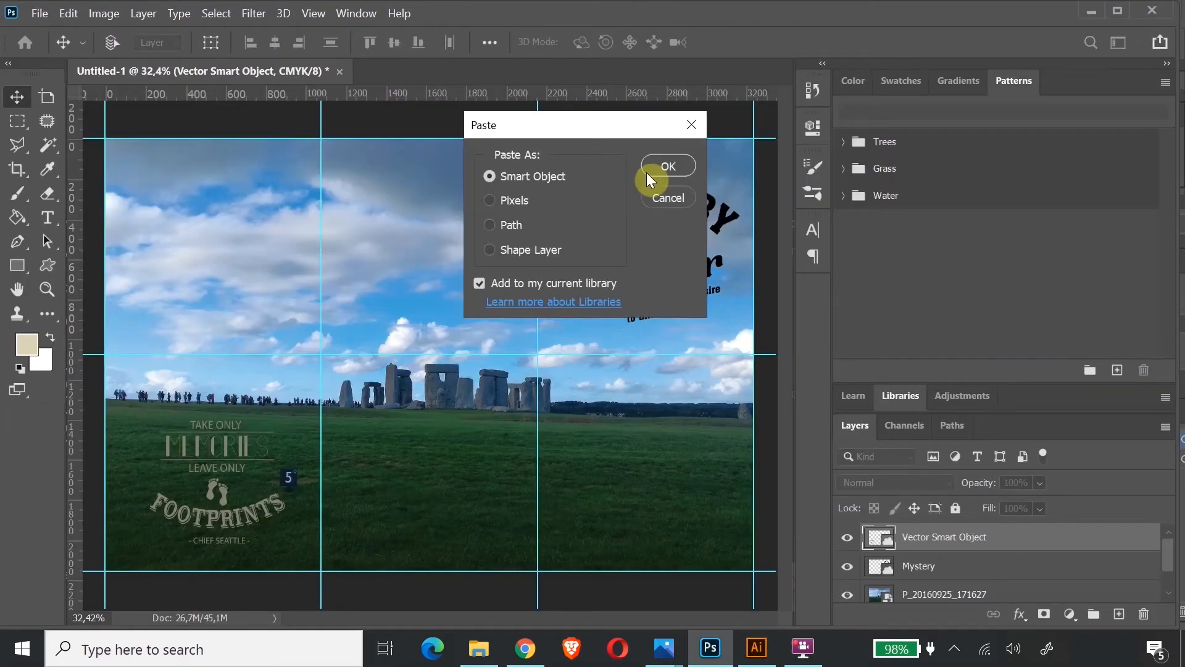
left_click(660, 164)
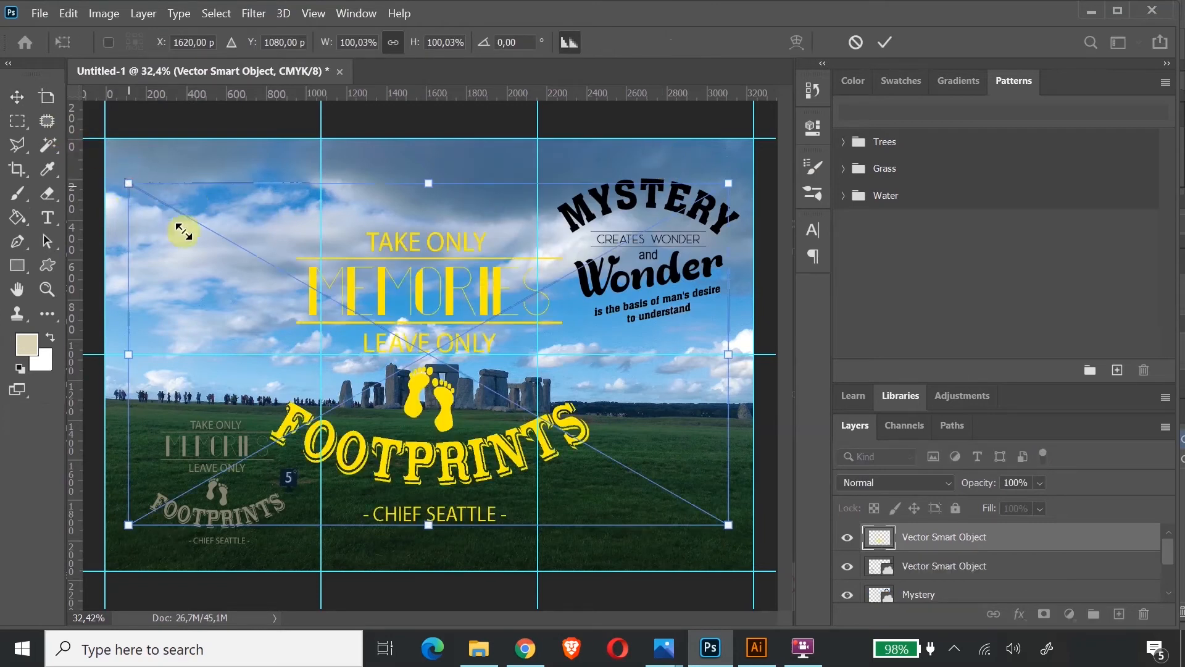
left_click_drag(129, 185, 522, 407)
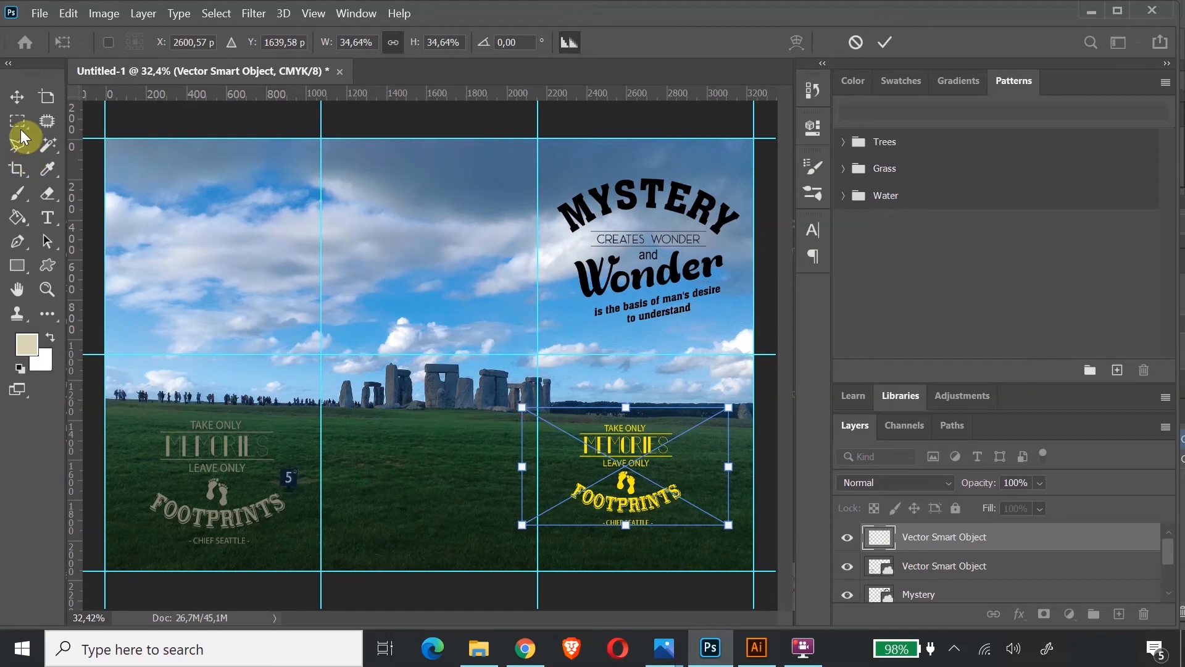
left_click(18, 98)
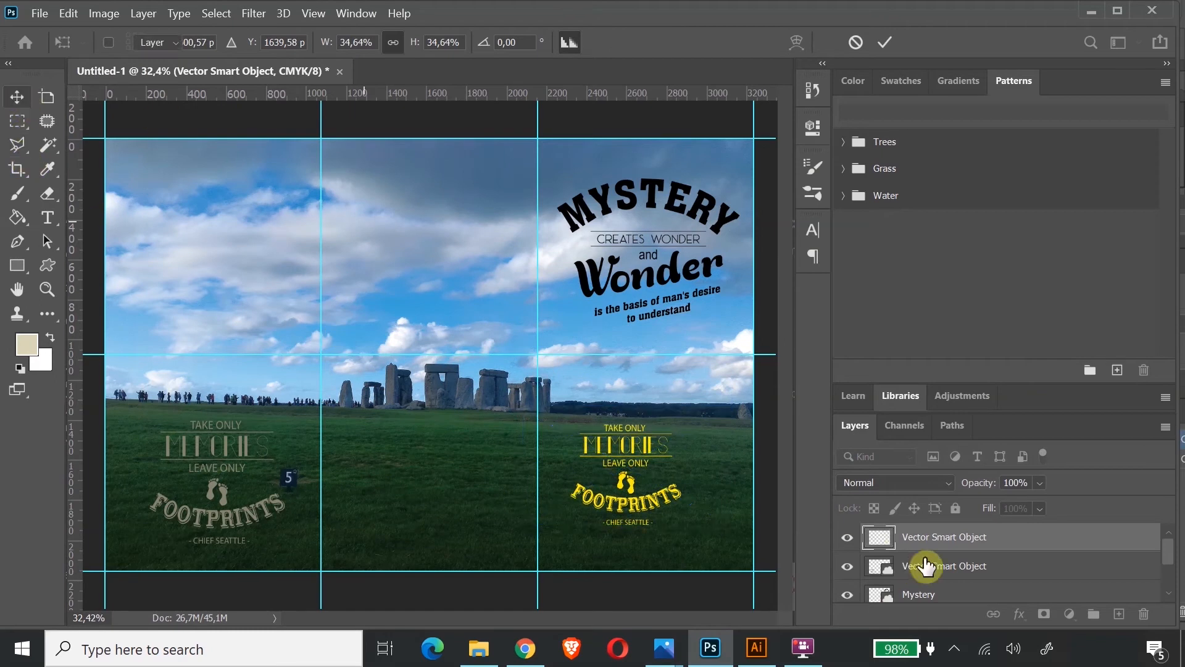
Apply a Levels adjustment to the grey Footprints lettering layer with the white input level at 109
left_click(965, 571)
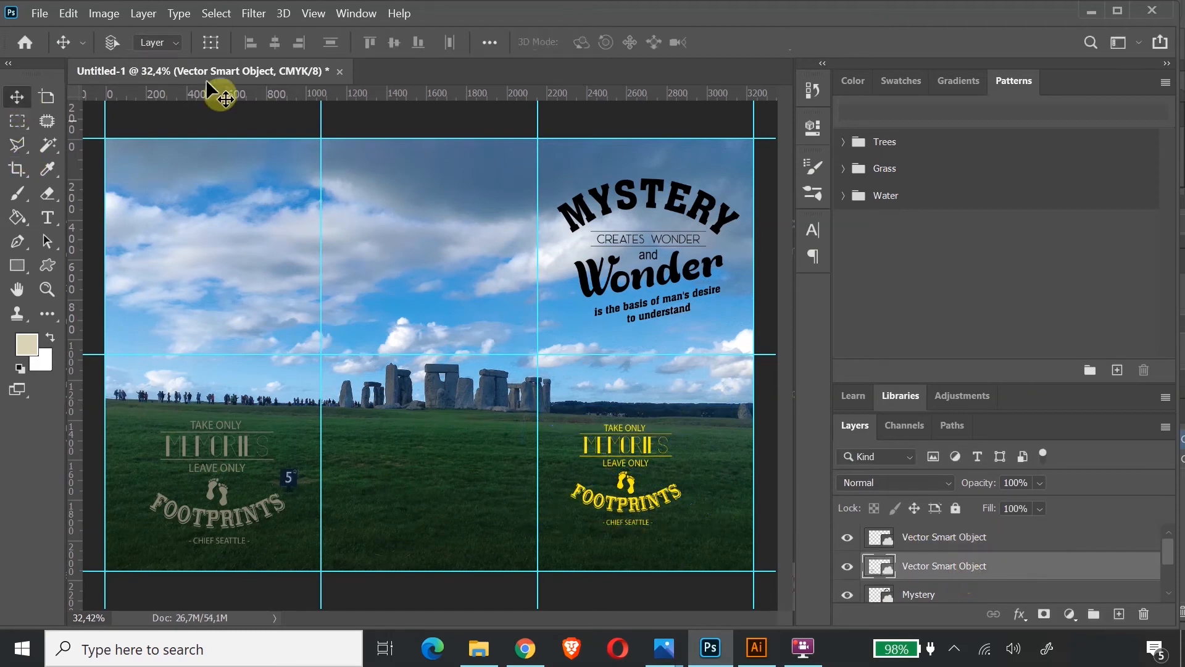
left_click(108, 16)
mouse_move(146, 54)
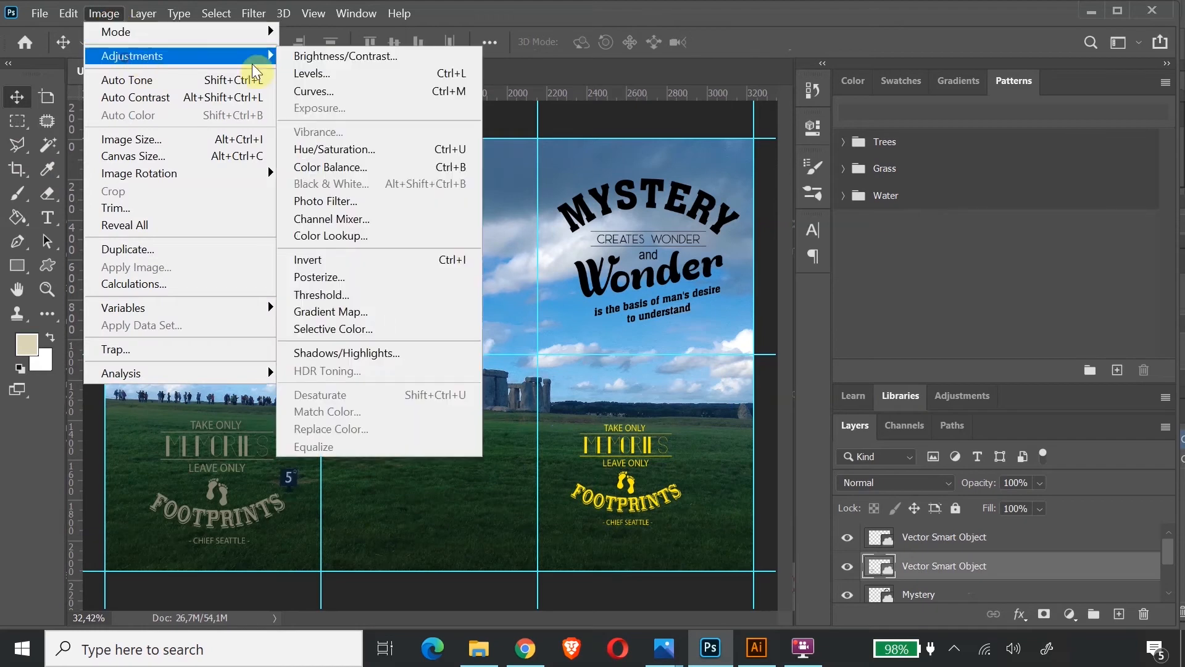
left_click(316, 76)
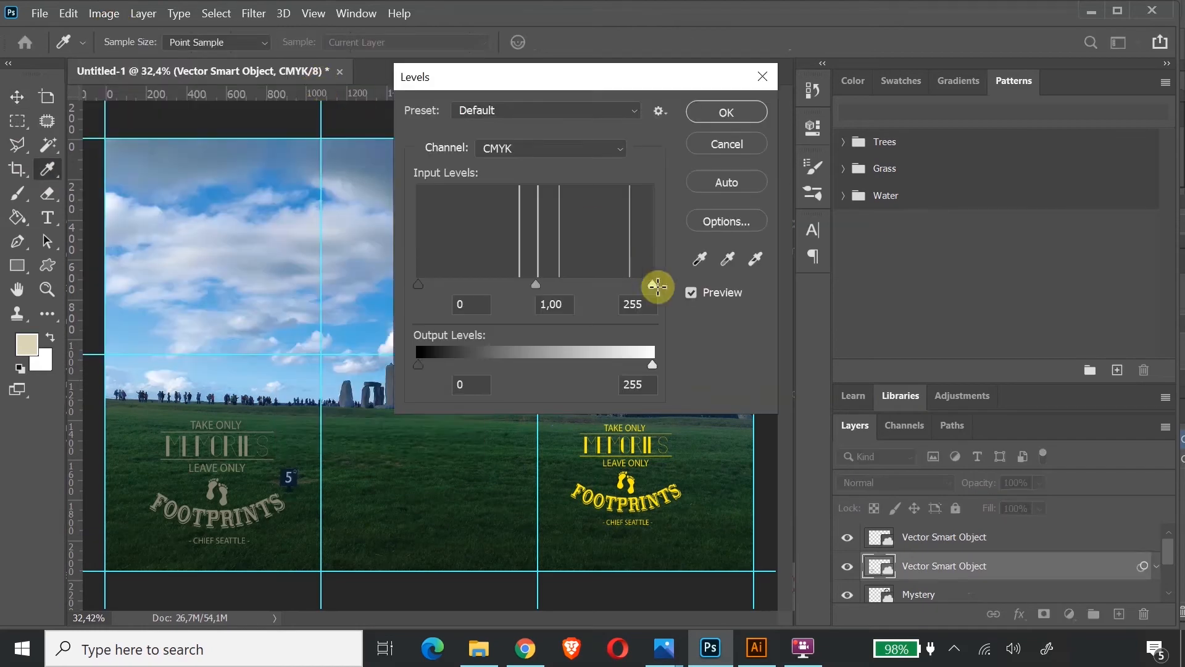
left_click_drag(653, 290, 518, 299)
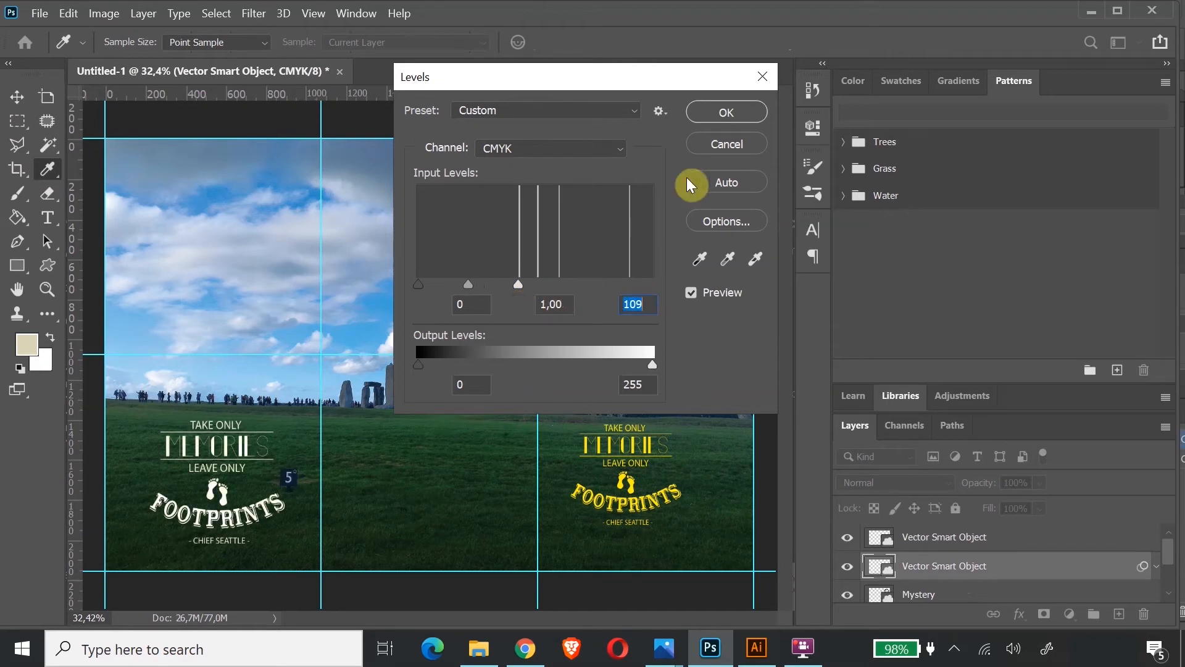
left_click(716, 115)
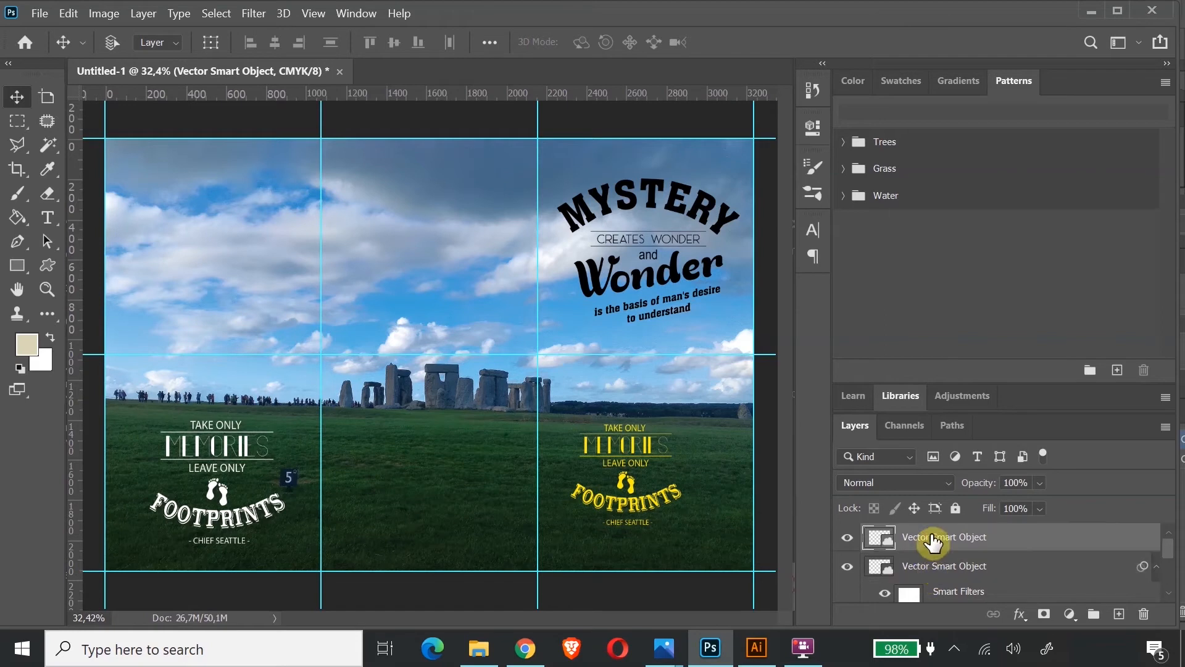
Delete the yellow Footprints lettering layer and rename the remaining Footprints lettering layer as Footprints
left_click_drag(984, 536, 1143, 613)
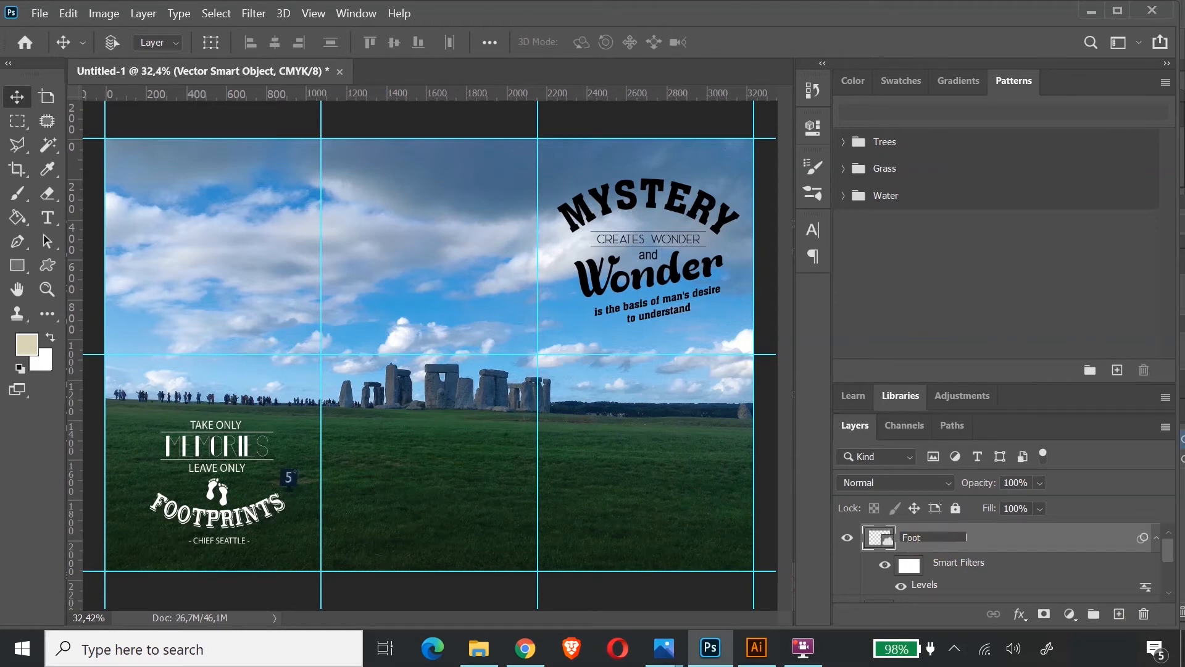
left_click(1075, 537)
Scale the Footprints lettering proportionally to about 49,40% and centre it in the grid's lower-left cell
left_click(254, 464)
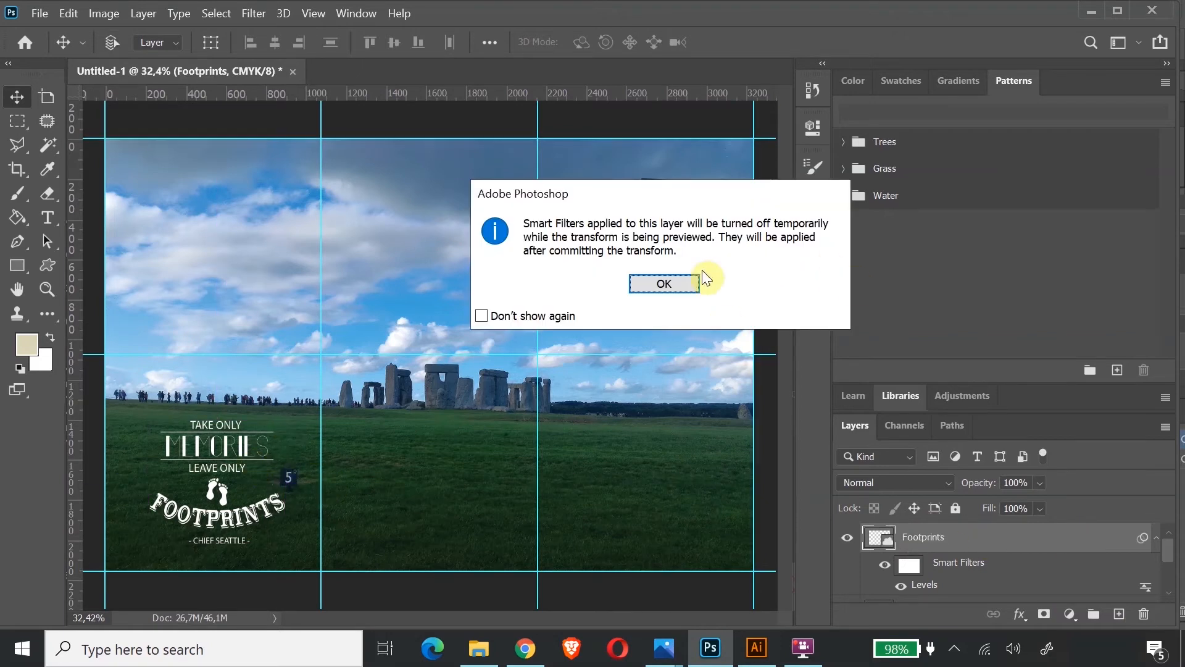
left_click(690, 285)
left_click_drag(1021, 532, 305, 509)
left_click(344, 541)
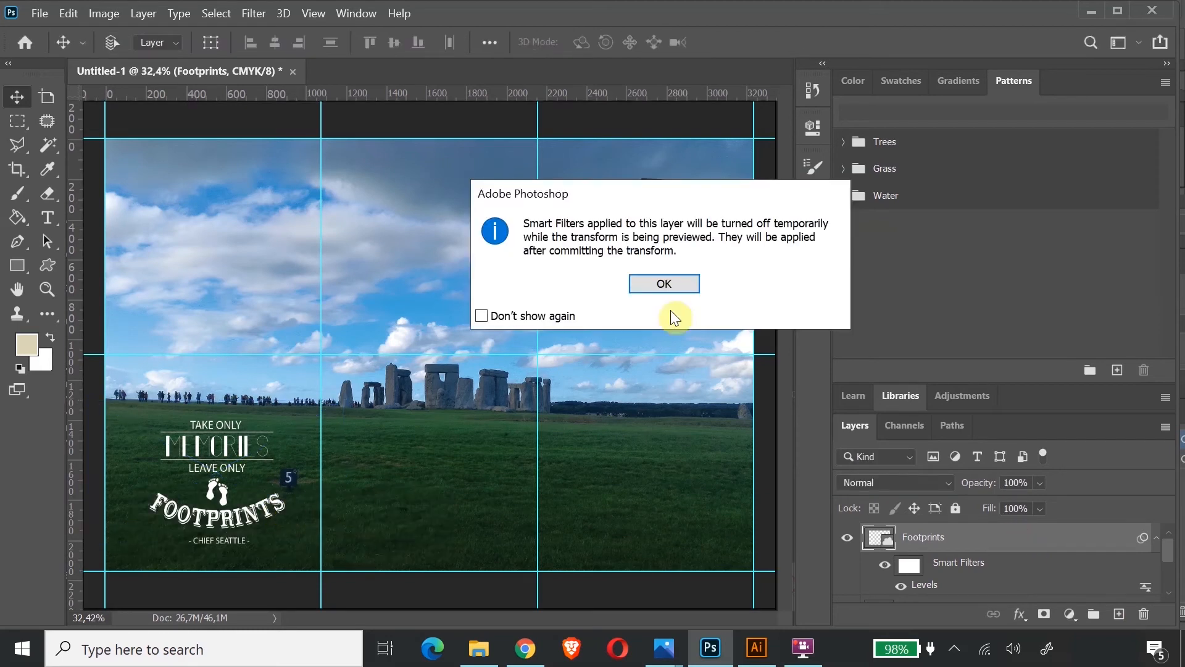
left_click(656, 285)
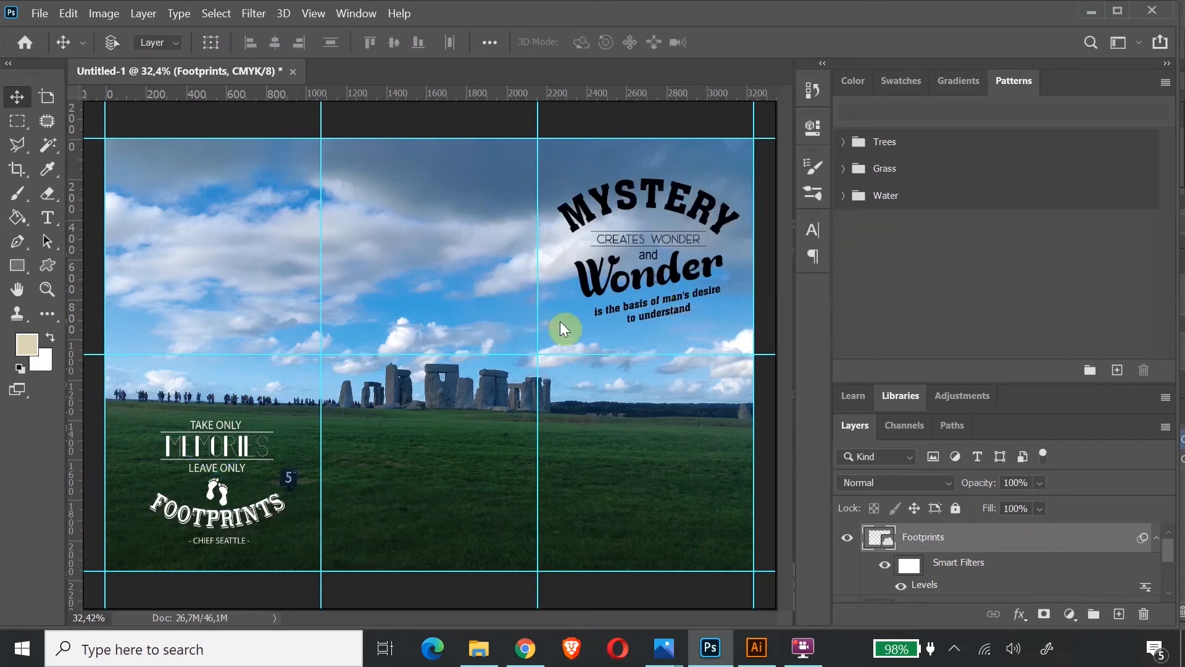
left_click_drag(344, 402, 372, 384)
left_click_drag(90, 543, 75, 553)
left_click_drag(227, 462, 221, 469)
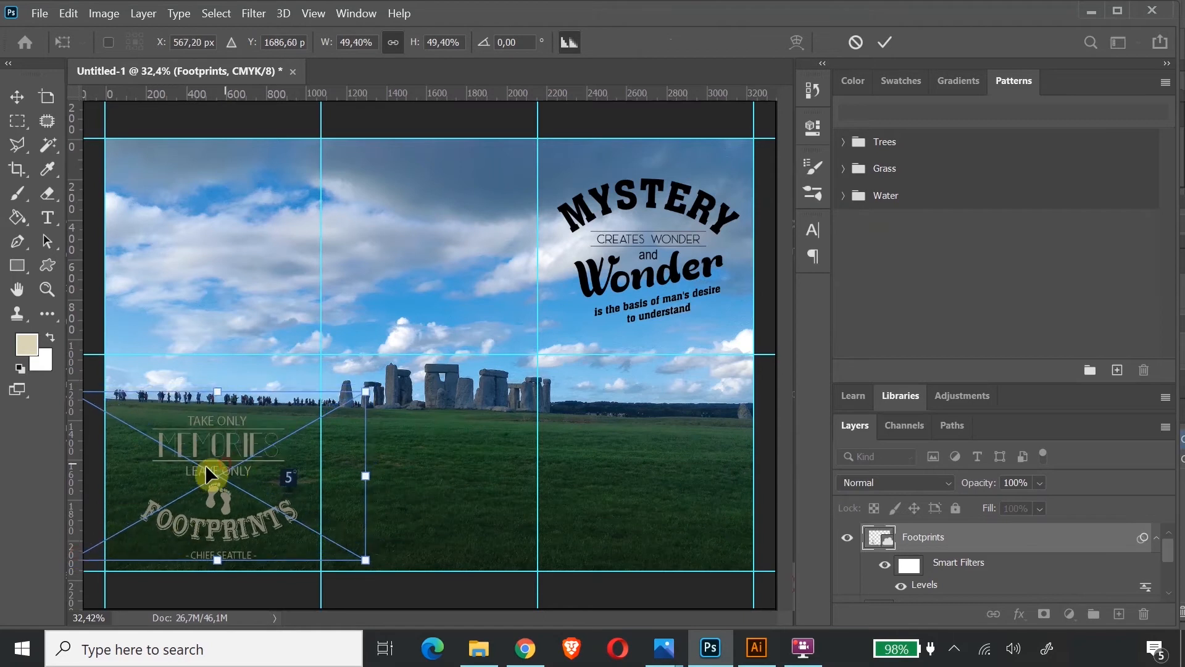
left_click(19, 101)
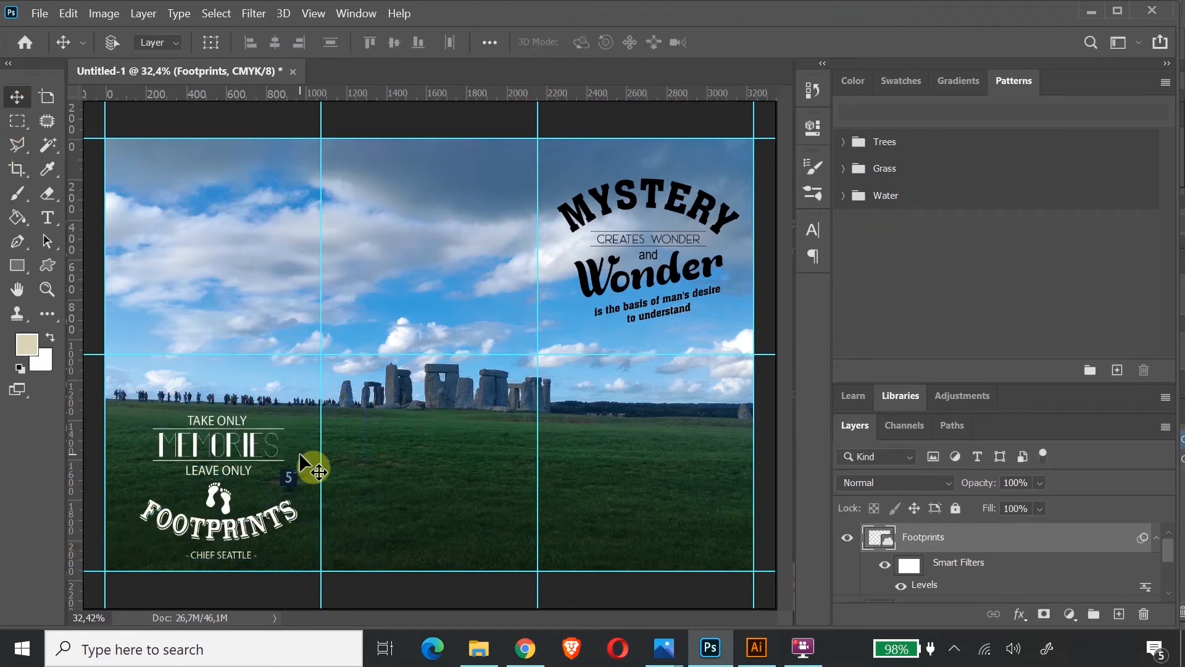
left_click_drag(208, 456, 211, 457)
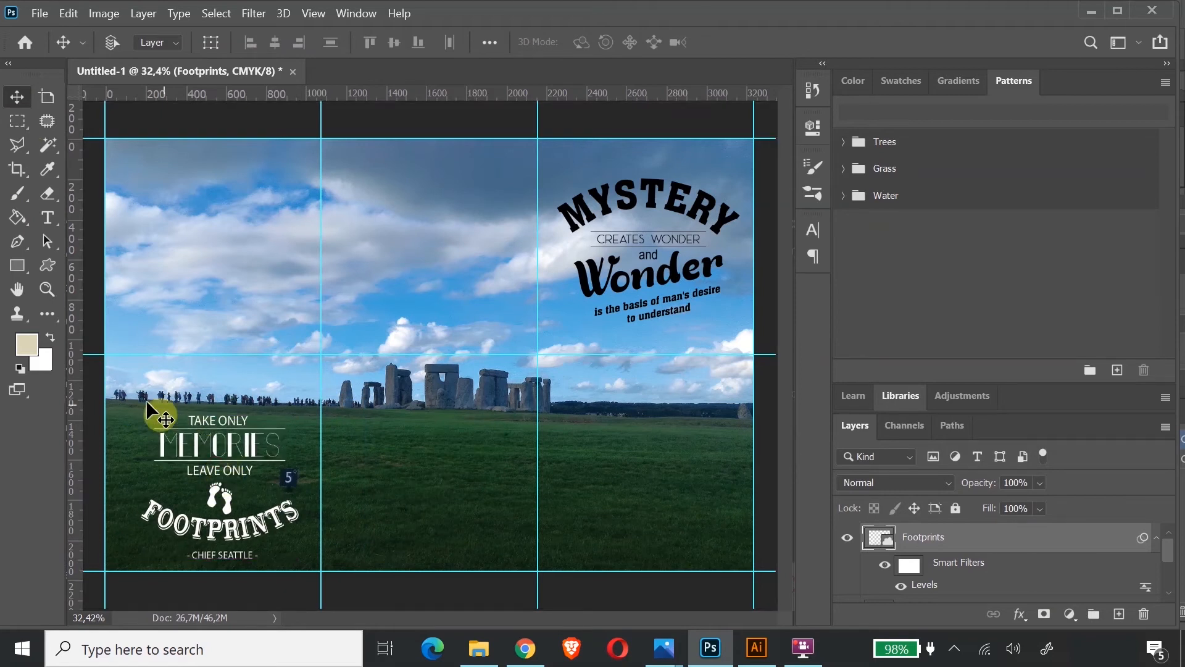
Examine the Footprints lettering and the people along the horizon up close, and return to a view of the whole grid
left_click(47, 289)
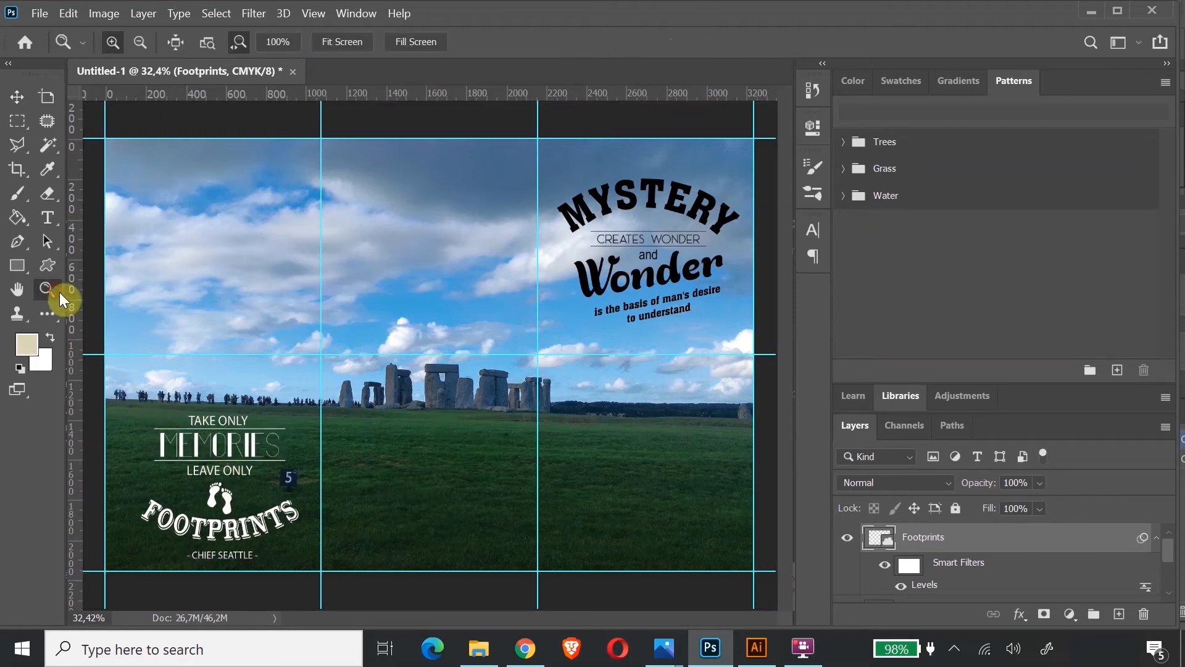
left_click(162, 380)
left_click_drag(176, 400, 159, 417)
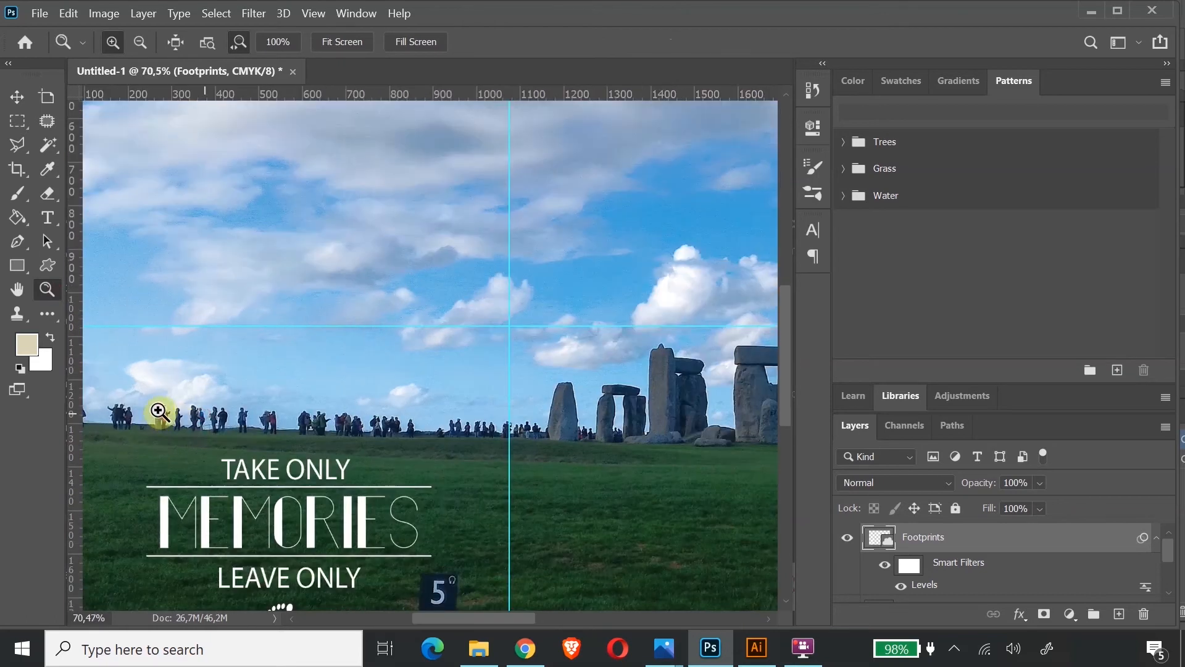
scroll(38, 326, "down", 2)
left_click(13, 291)
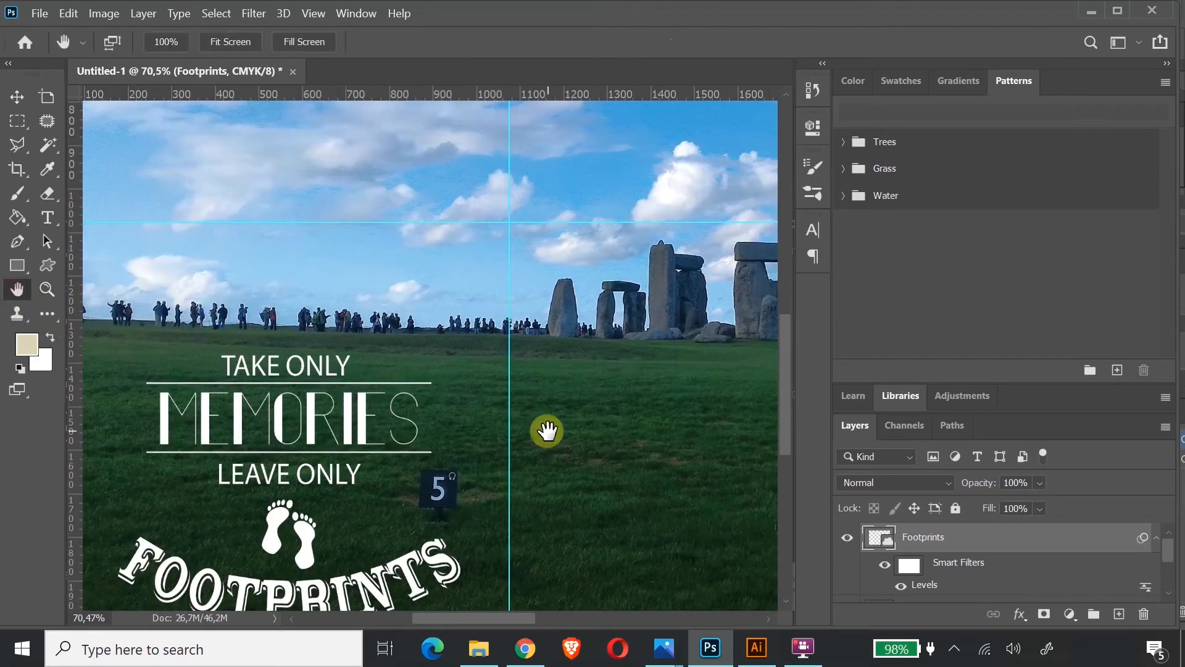
key("ctrl+minus")
key("ctrl+minus")
key("ctrl+minus")
key("ctrl+minus")
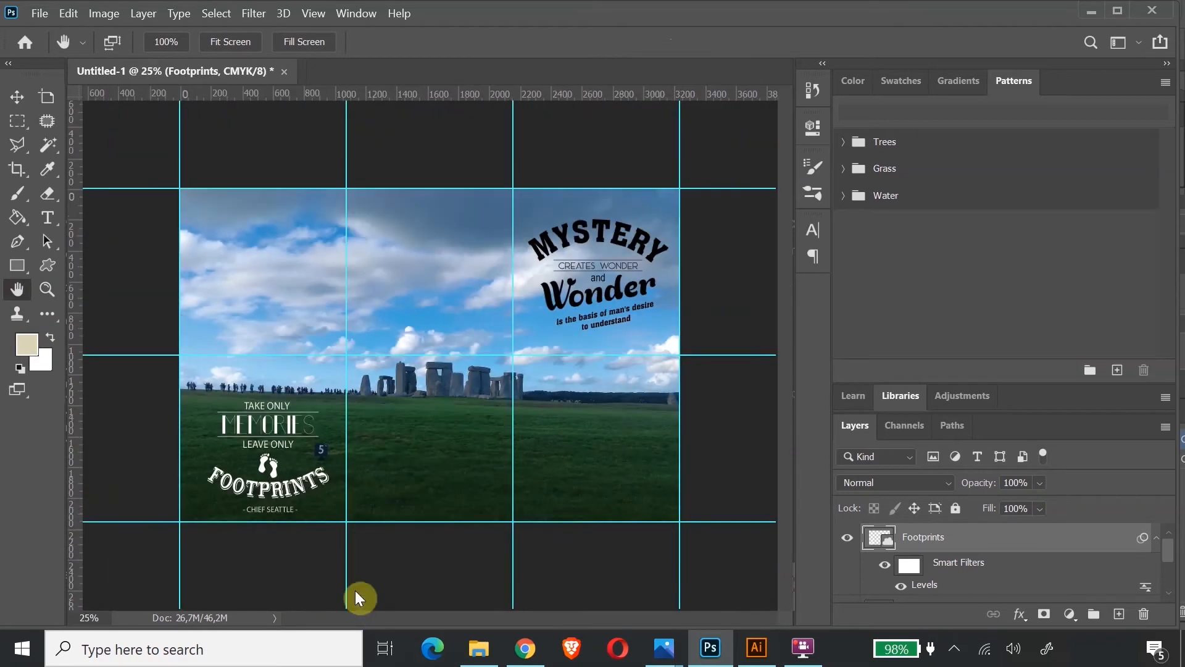
left_click(47, 289)
left_click_drag(258, 225, 286, 272)
key("ctrl+0")
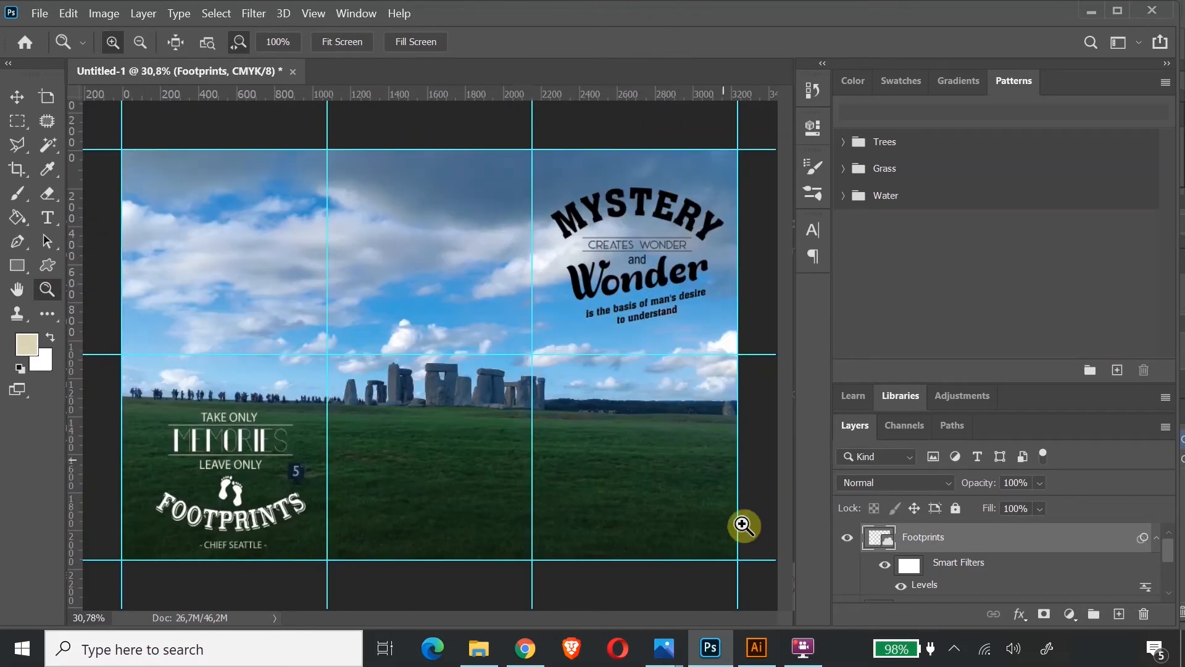
Switch to Illustrator, move the combined Travel, Stonehenge and Betrayal lettering group slightly down and ungroup it
left_click(757, 648)
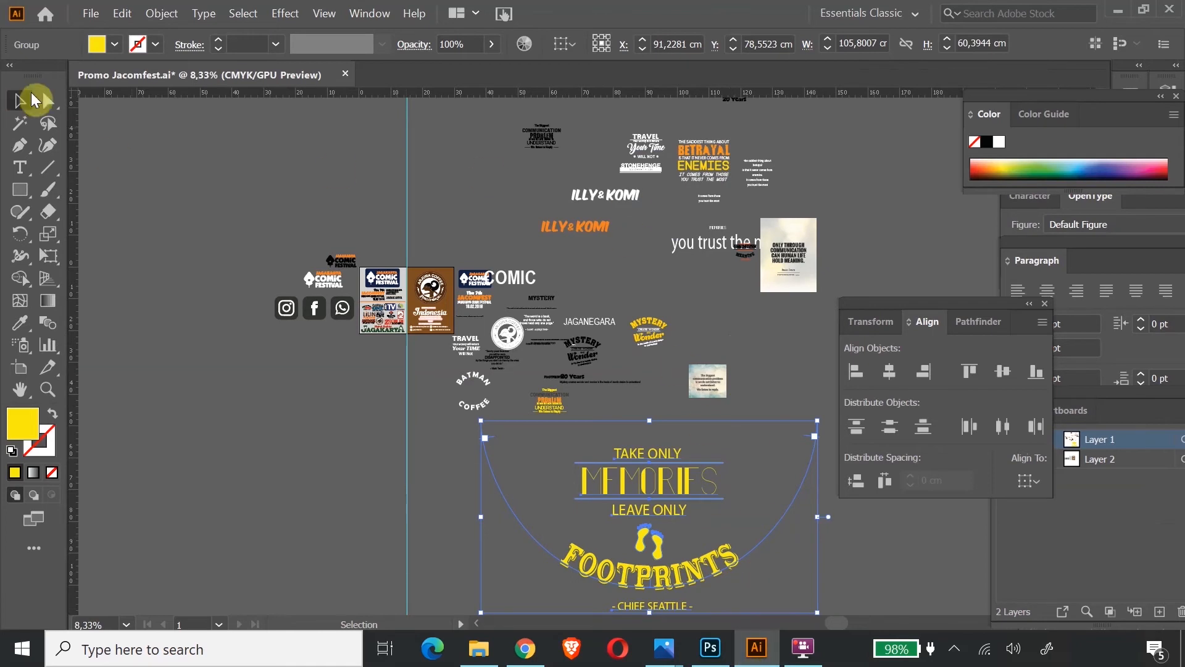
left_click(645, 148)
left_click_drag(708, 176, 667, 281)
right_click(652, 266)
left_click(703, 405)
left_click(730, 166)
Group only the parts of the white "Travel Your Money will Return Your Time Will Not" lettering
left_click(653, 258)
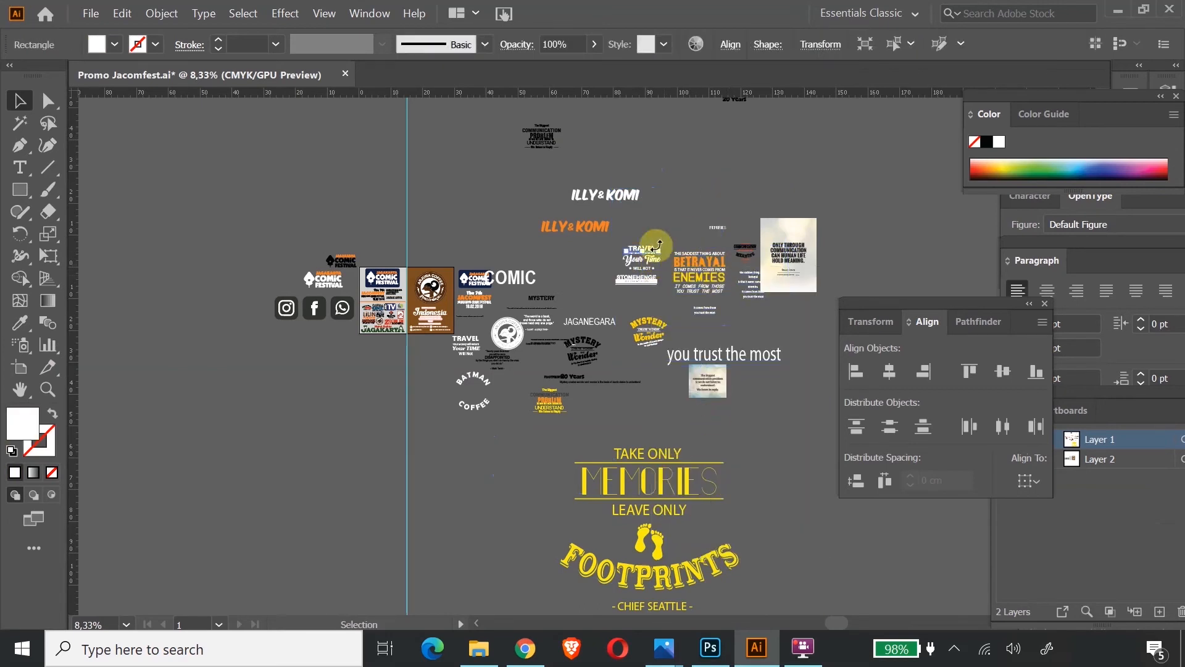
left_click(639, 248)
left_click_drag(629, 239, 650, 270)
right_click(638, 259)
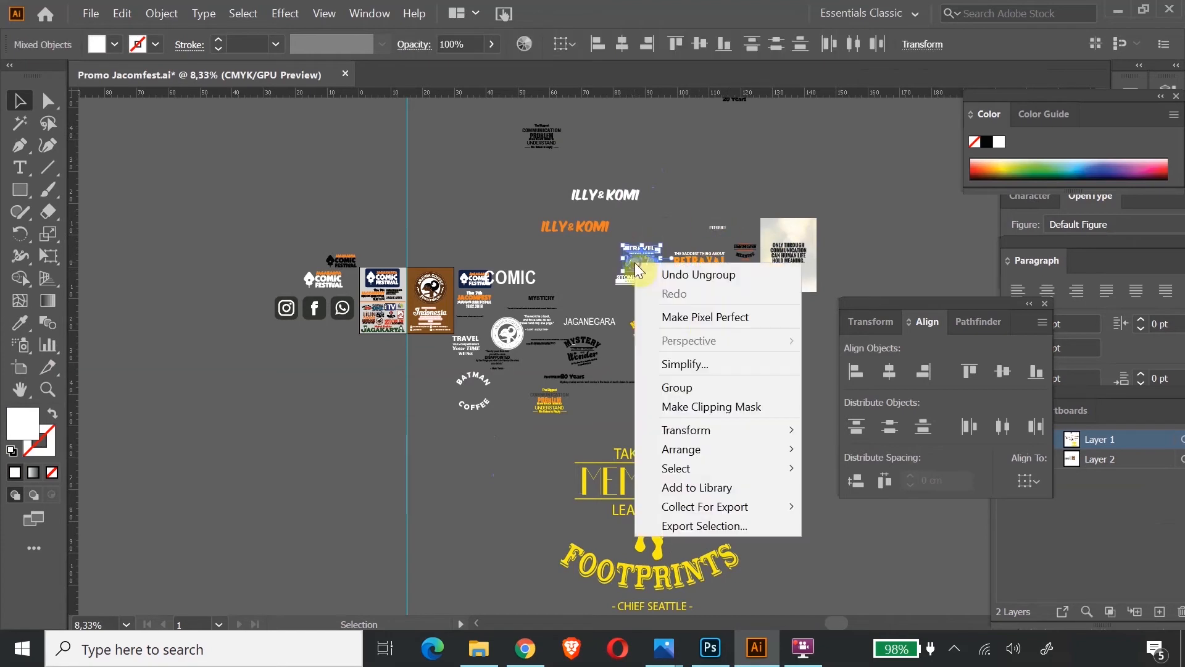
left_click(694, 385)
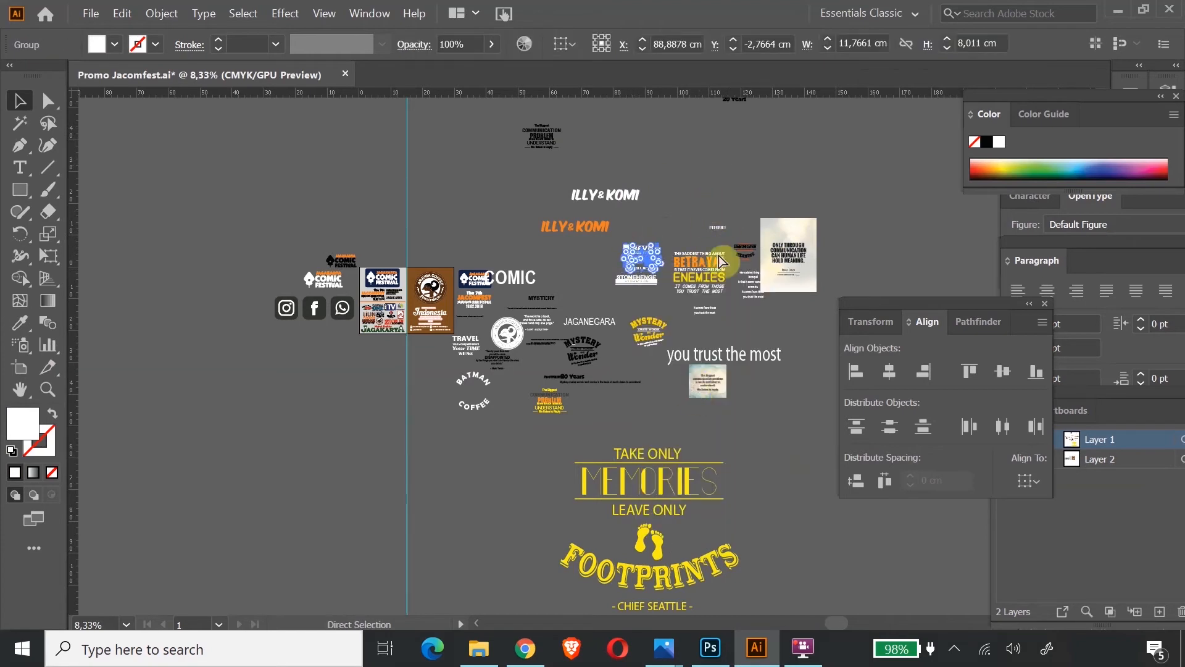
Bring the white Travel lettering into the Photoshop document as a Smart Object
left_click(710, 646)
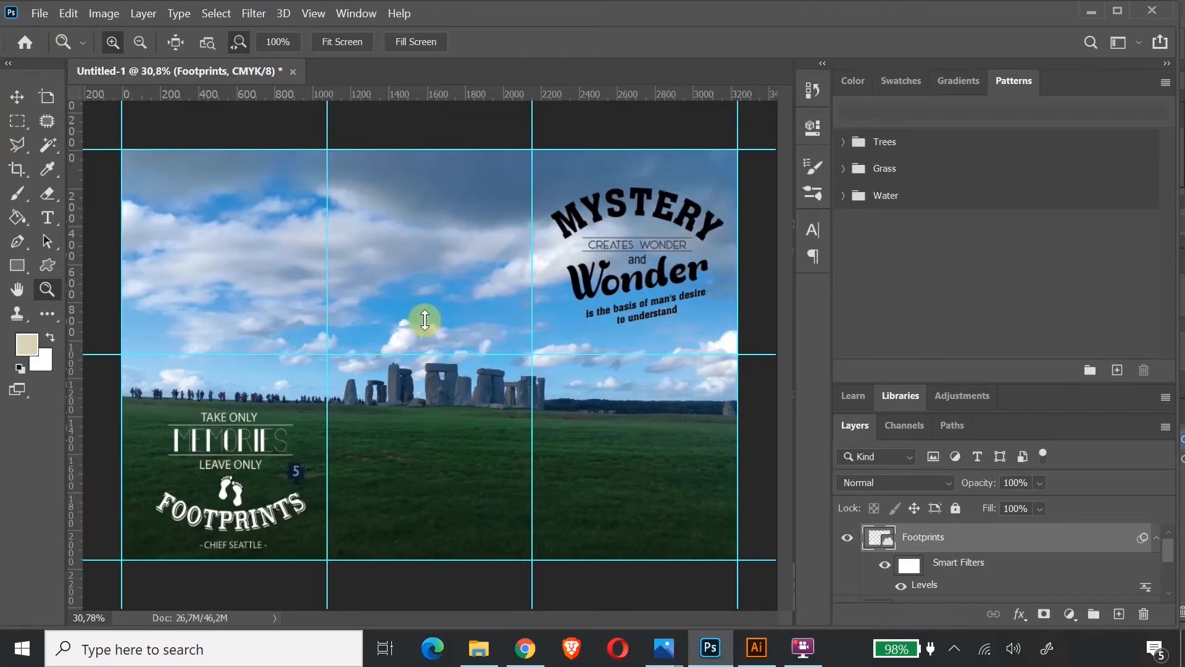
key("ctrl+v")
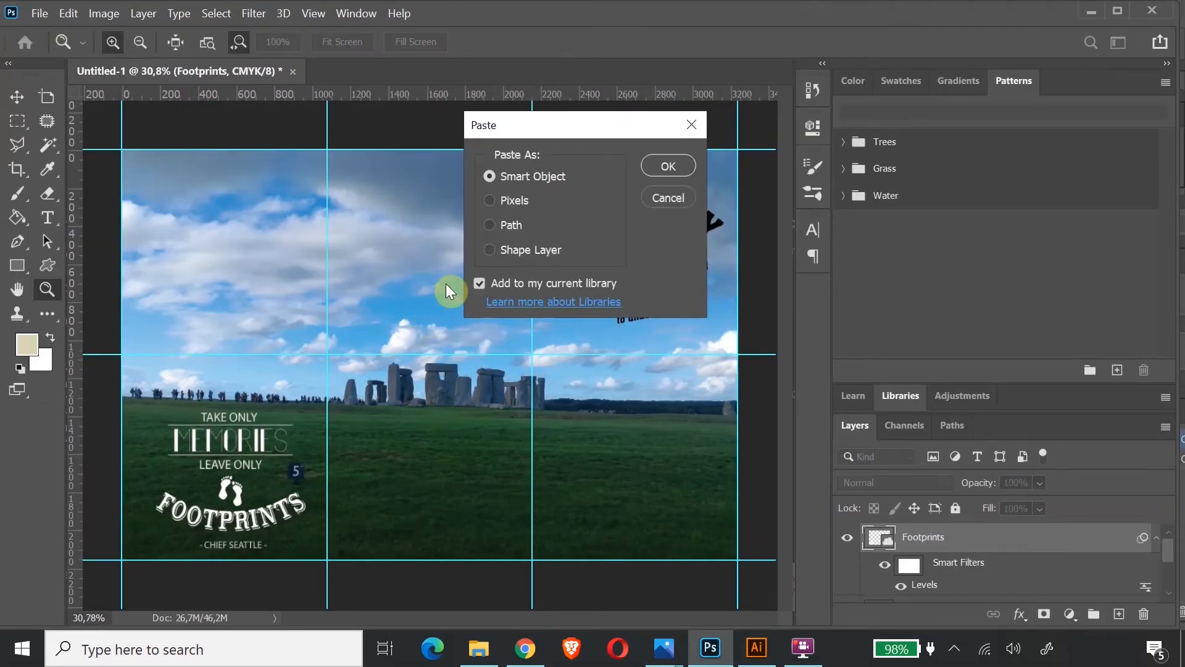
left_click(681, 169)
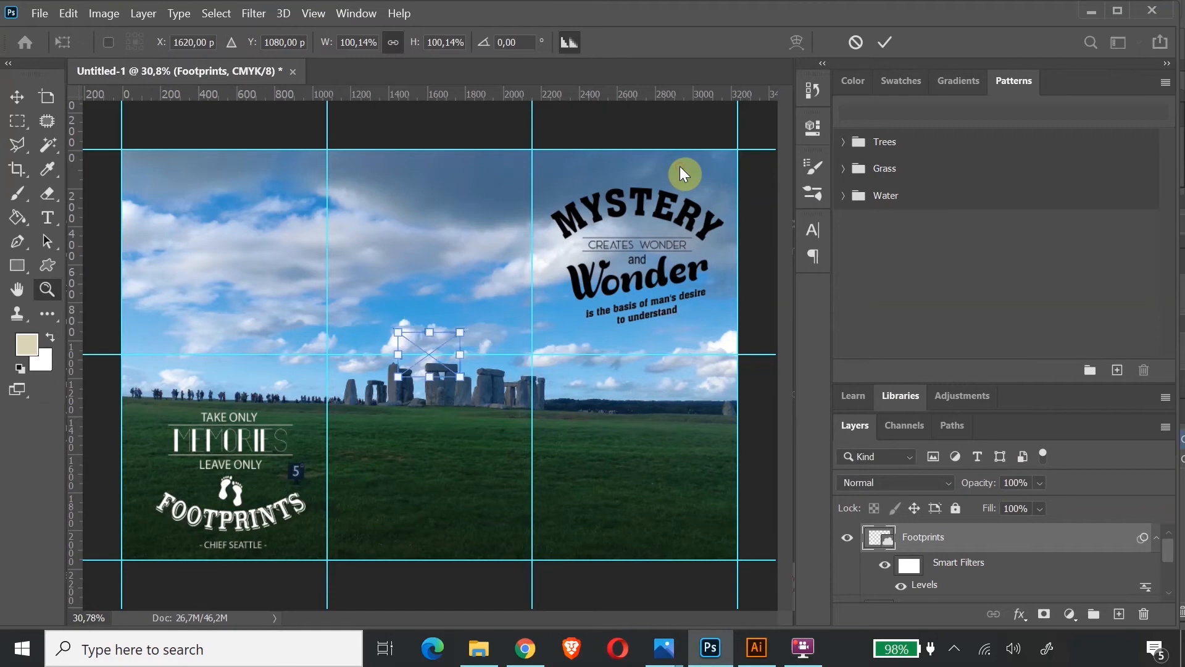
Enlarge the white Travel lettering to nearly the cell's width and centre it in the grid's upper-left cell
left_click_drag(462, 336, 573, 230)
left_click_drag(503, 269, 727, 506)
left_click_drag(546, 402, 583, 420)
left_click_drag(633, 453, 196, 220)
left_click(17, 99)
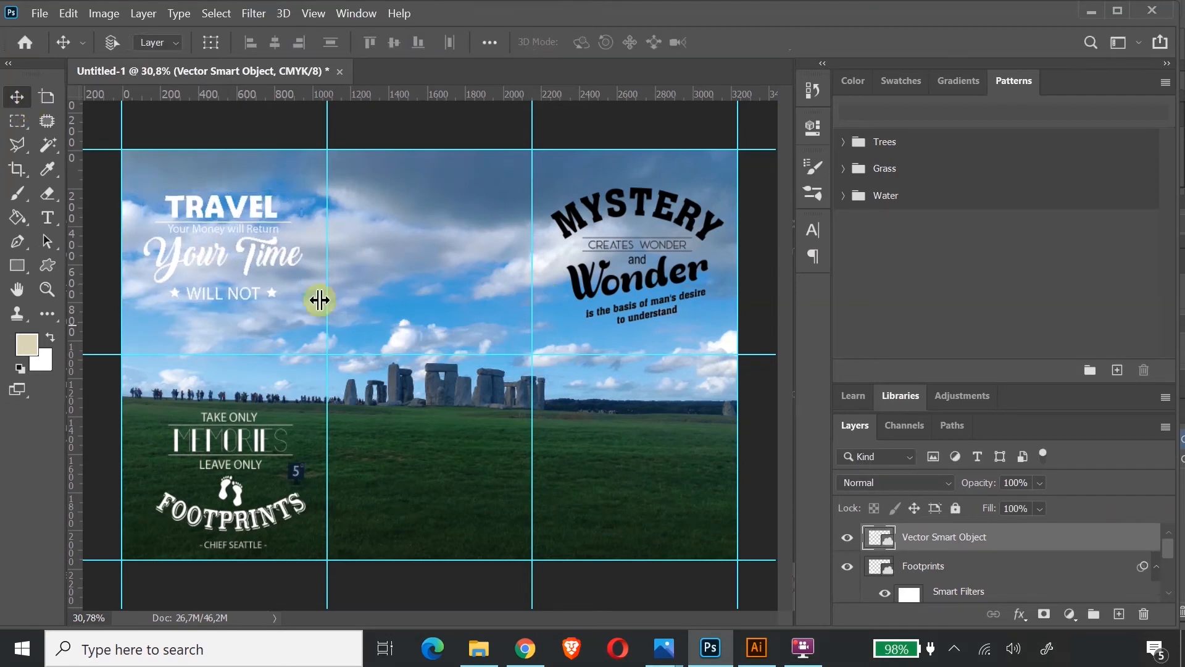
left_click_drag(296, 263, 300, 265)
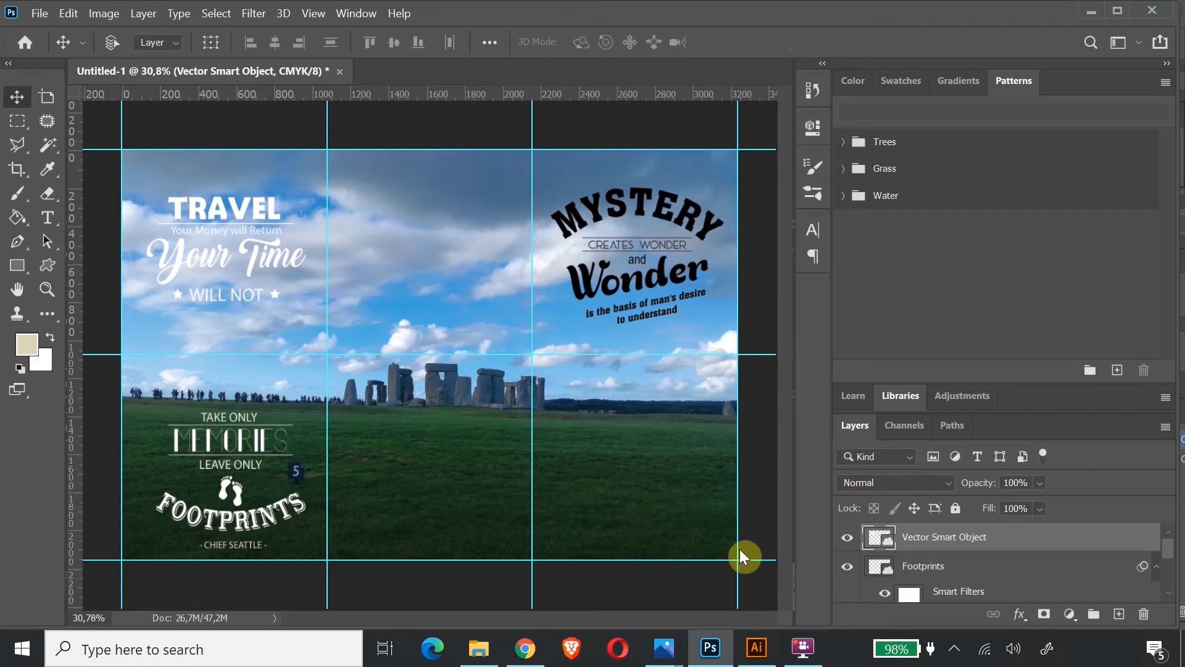
Switch to Illustrator and enlarge the white "Stonehenge Salisbury Plain" lettering to about two and a half times its size
left_click(757, 648)
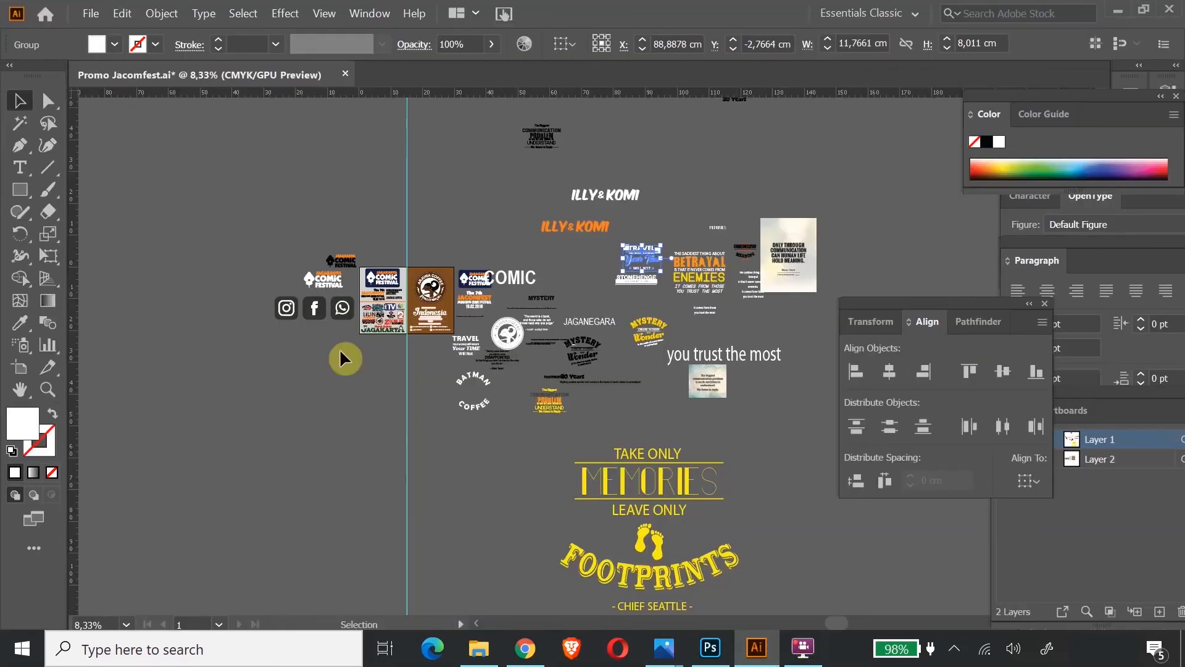
left_click(47, 389)
left_click_drag(608, 276, 796, 341)
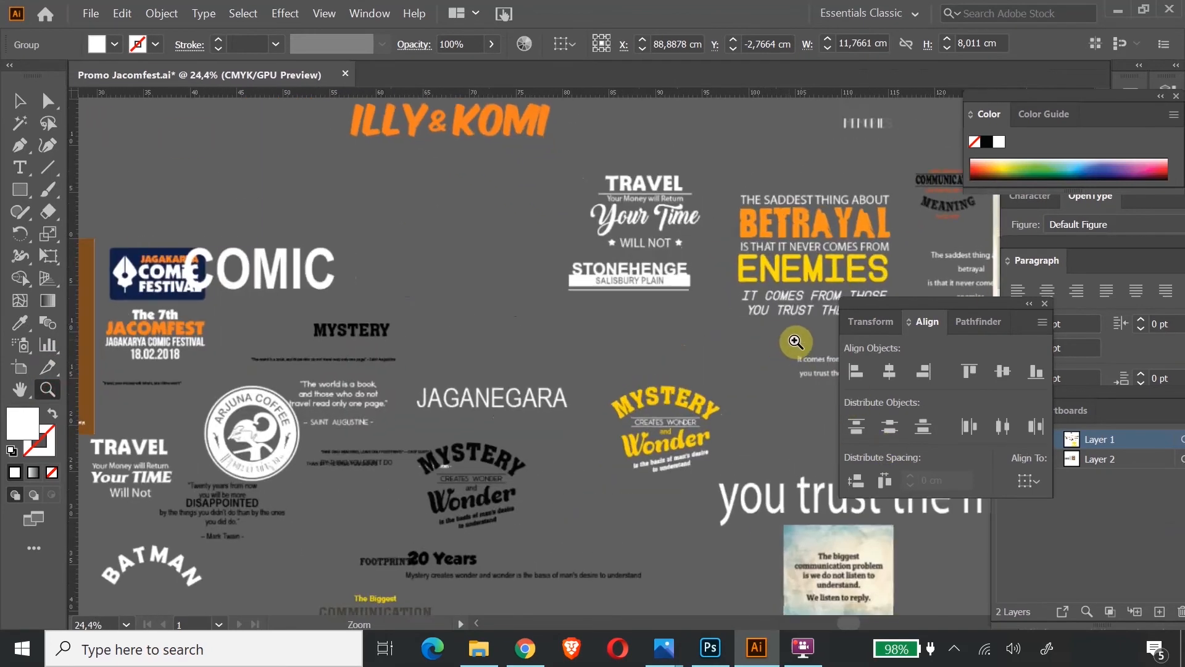
left_click(20, 100)
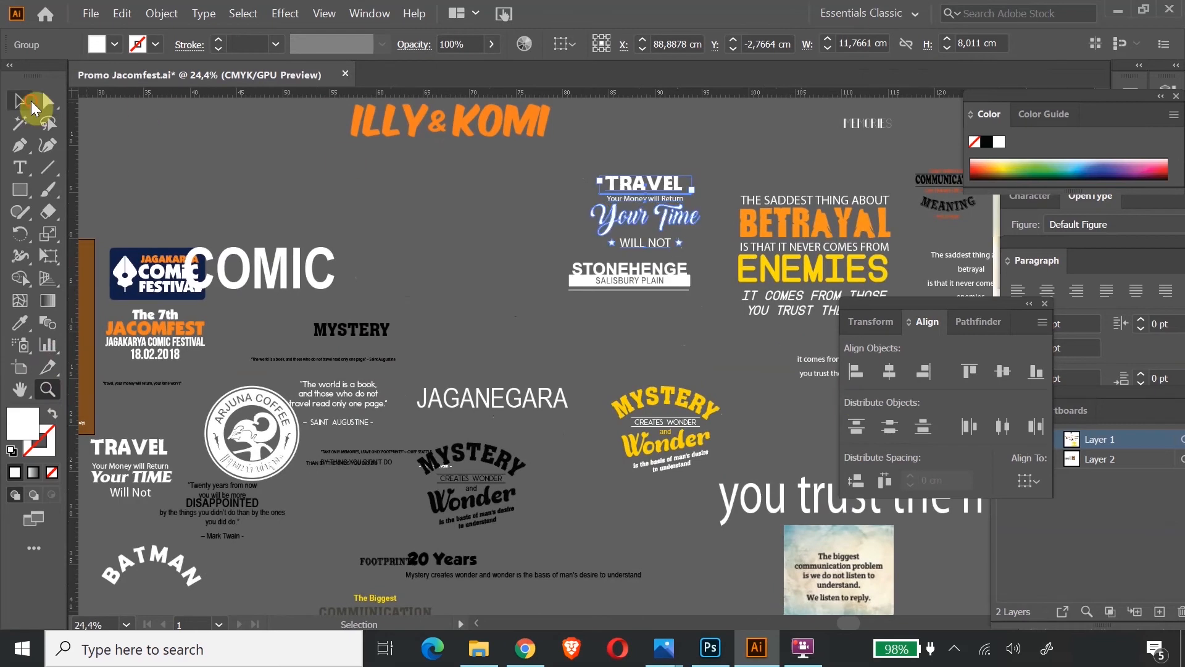
left_click(647, 285)
left_click_drag(571, 261, 567, 323)
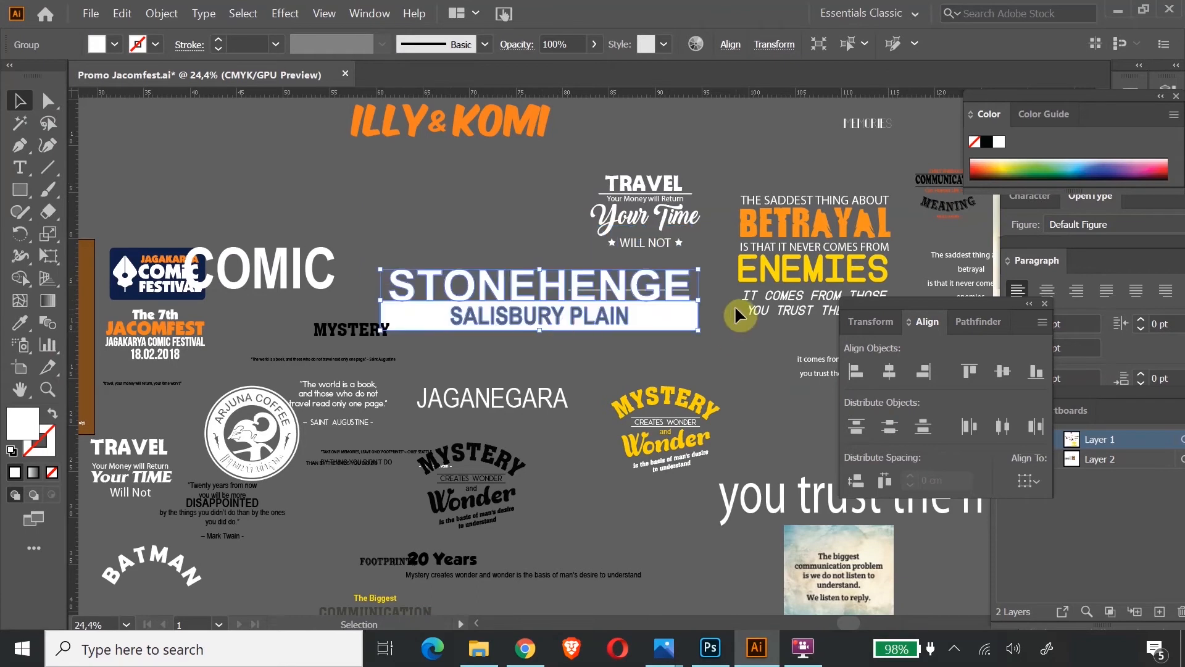
Bring the enlarged Stonehenge lettering into the Photoshop document as a Smart Object and place it near the bottom of the lower-middle cell
right_click(660, 315)
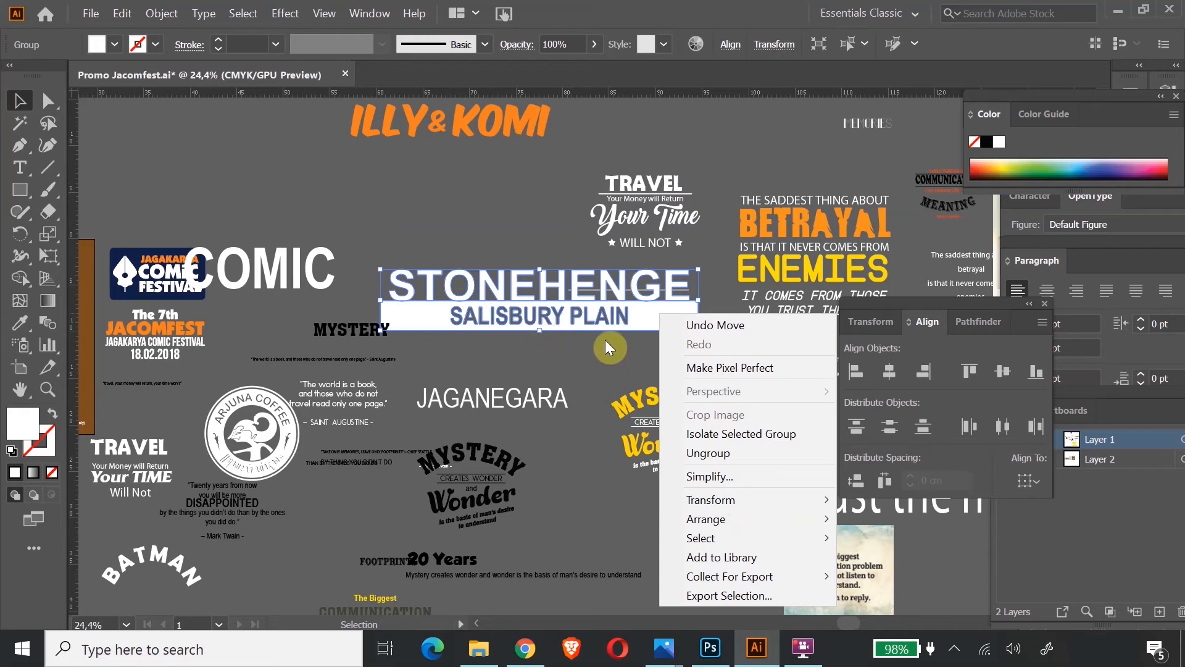
left_click(592, 369)
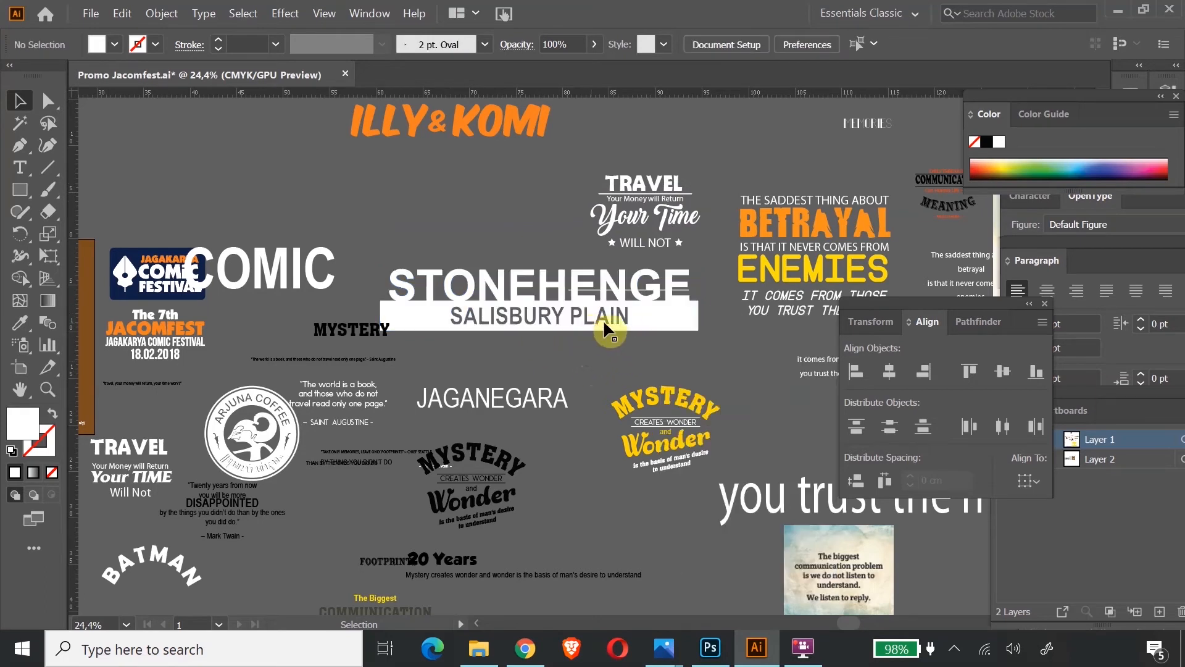
left_click(661, 331)
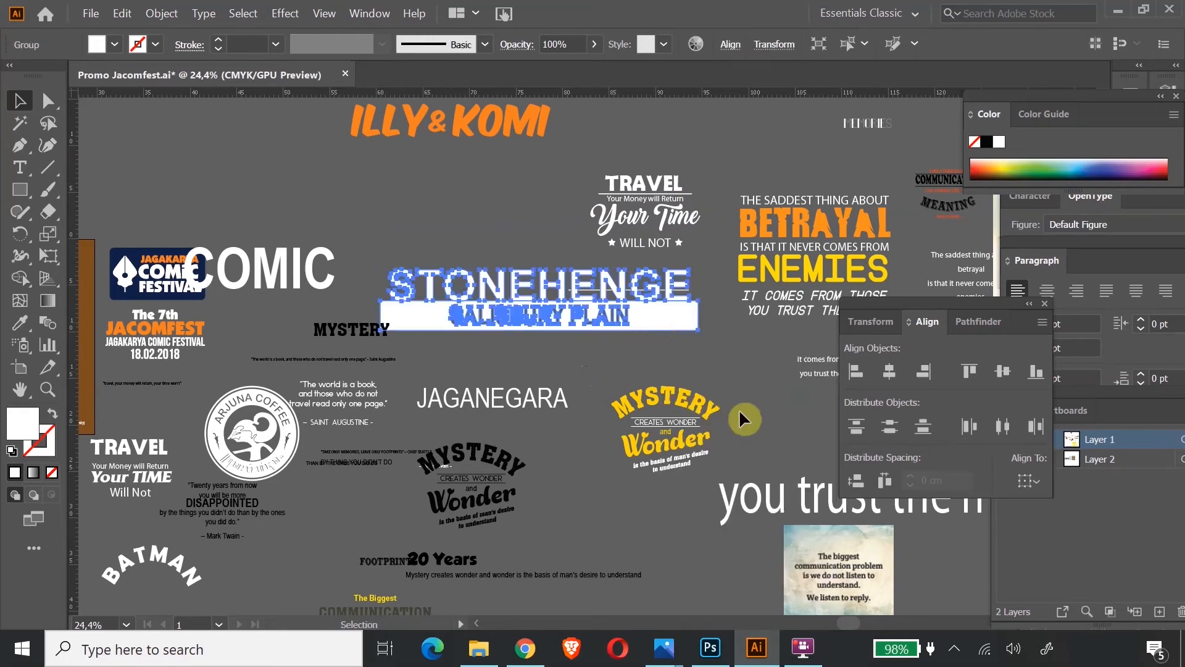
left_click(710, 647)
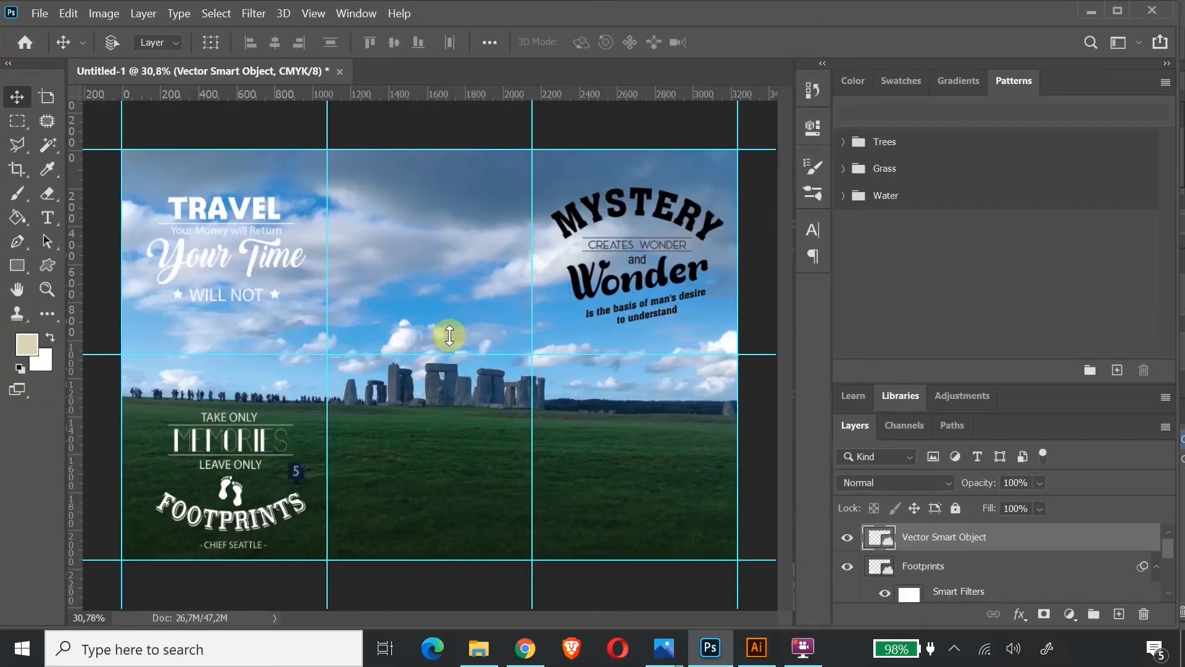
key("ctrl+v")
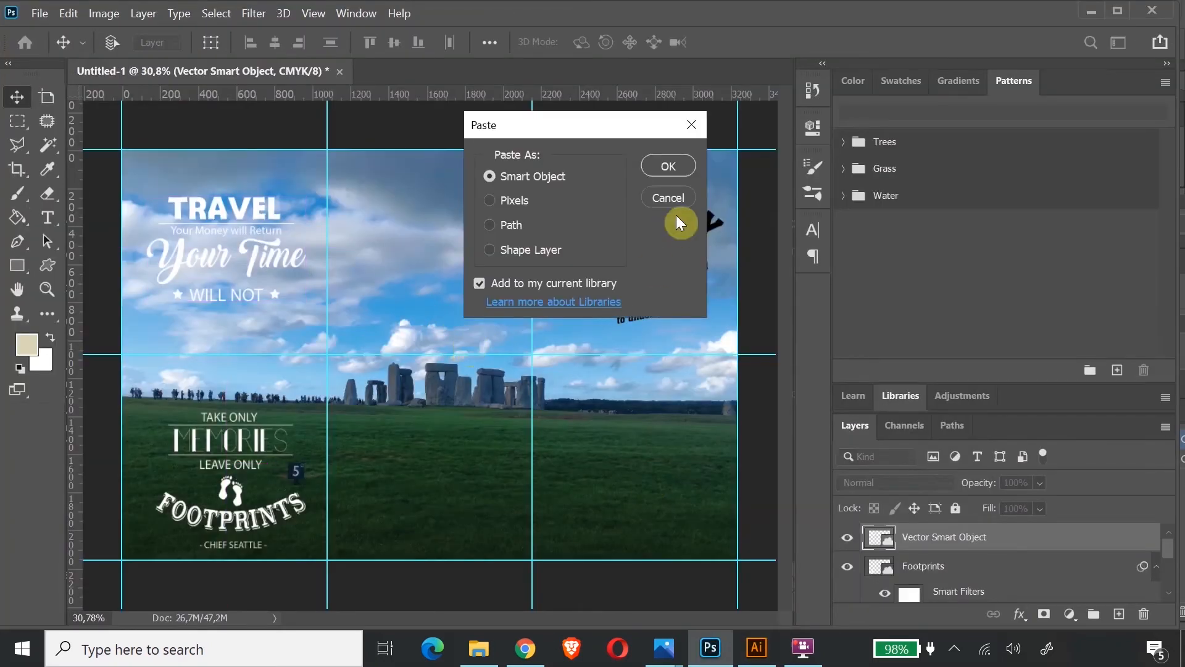
left_click(668, 165)
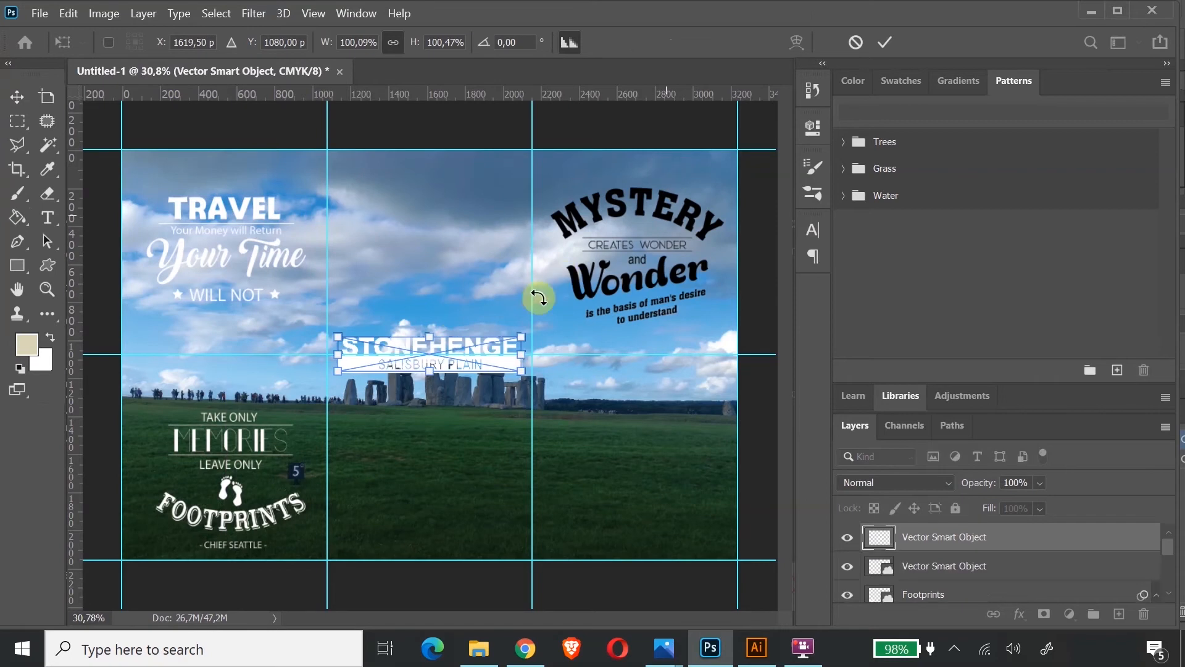
left_click_drag(501, 363, 500, 531)
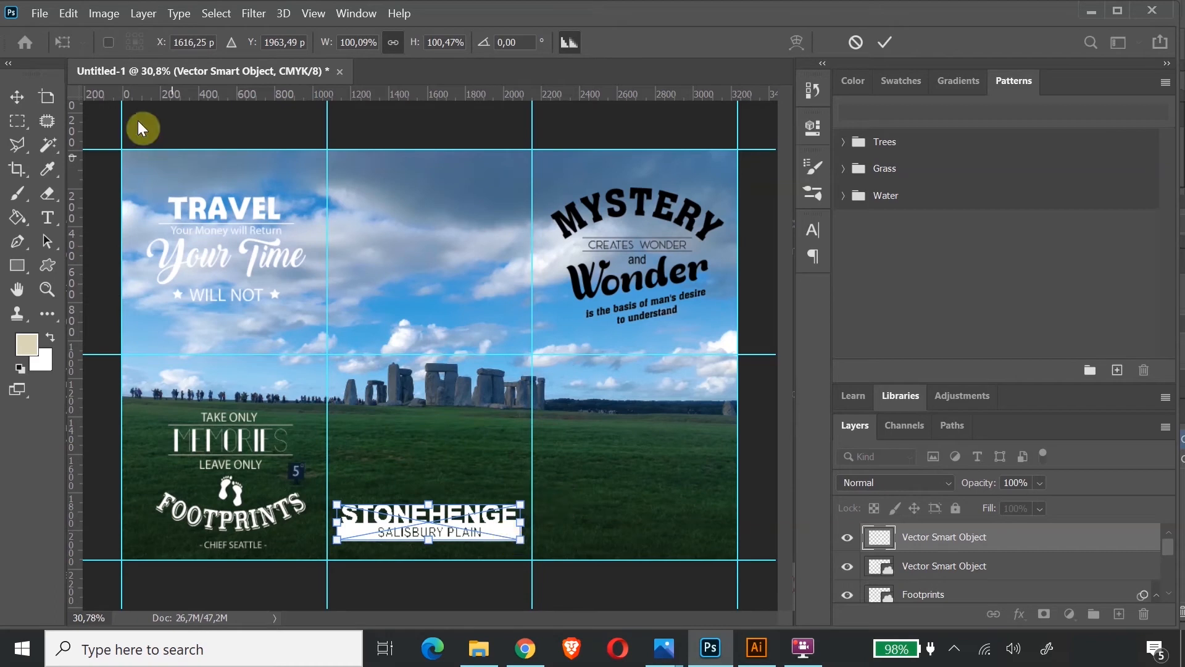
left_click(17, 97)
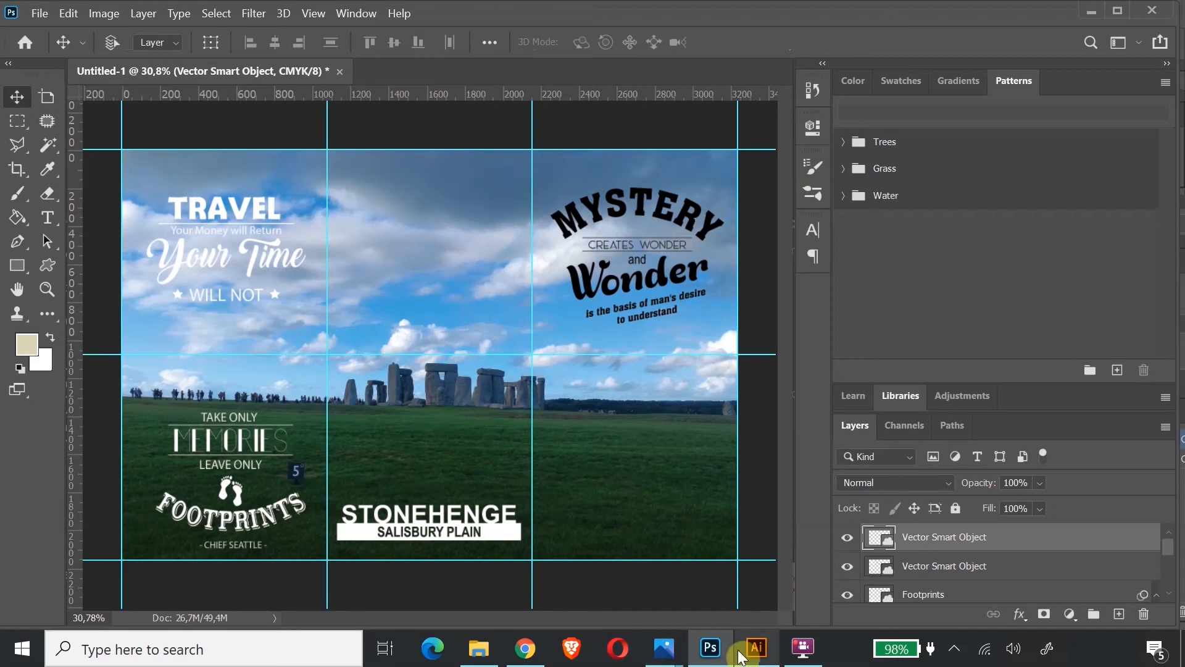
Copy the "Communication Meaning" lettering from the Illustrator document into the Photoshop document as a Smart Object
left_click(758, 649)
scroll(781, 371, "down", 3)
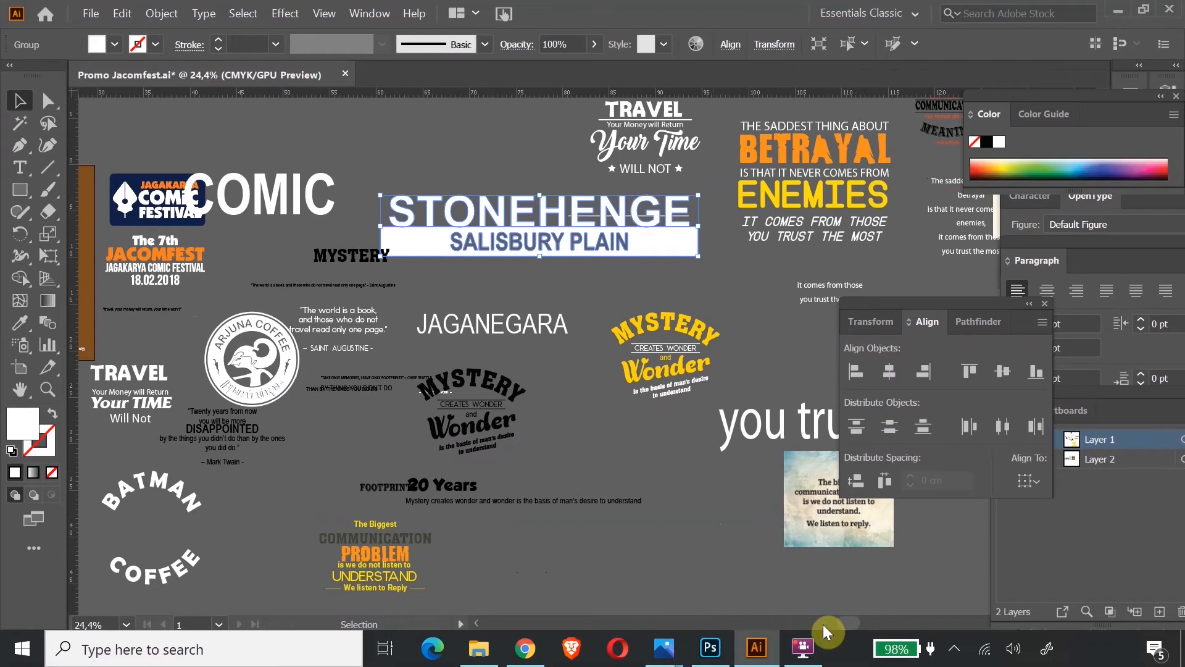
scroll(863, 630, "right", 5)
scroll(896, 632, "right", 2)
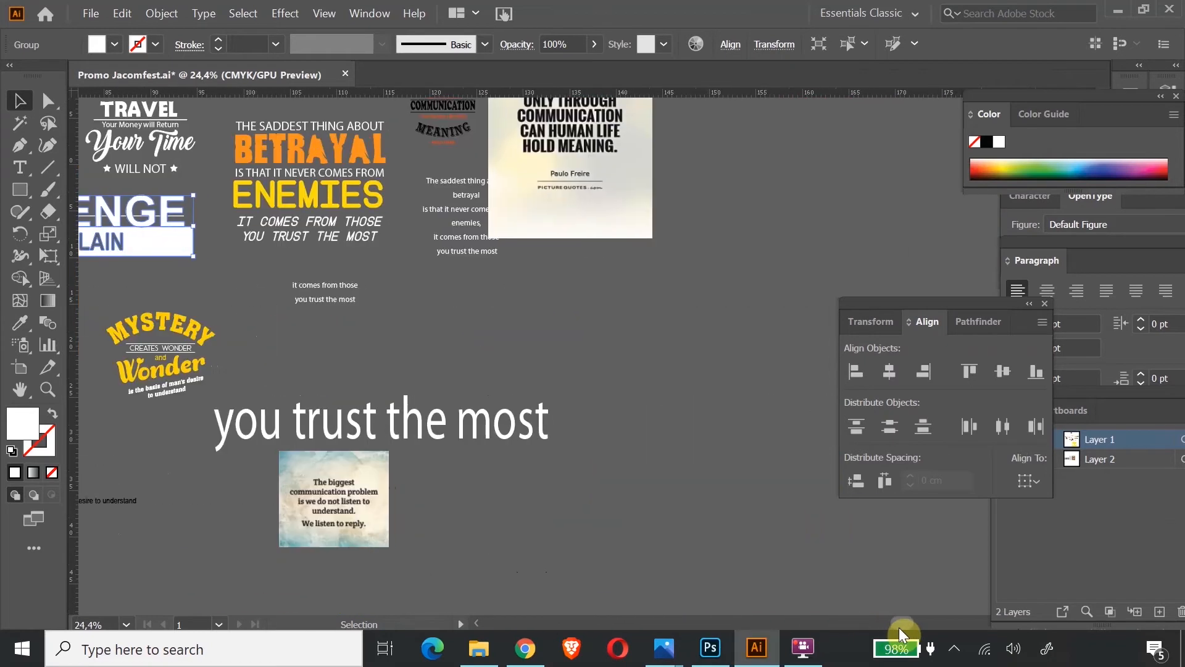
scroll(463, 351, "up", 2)
left_click(444, 194)
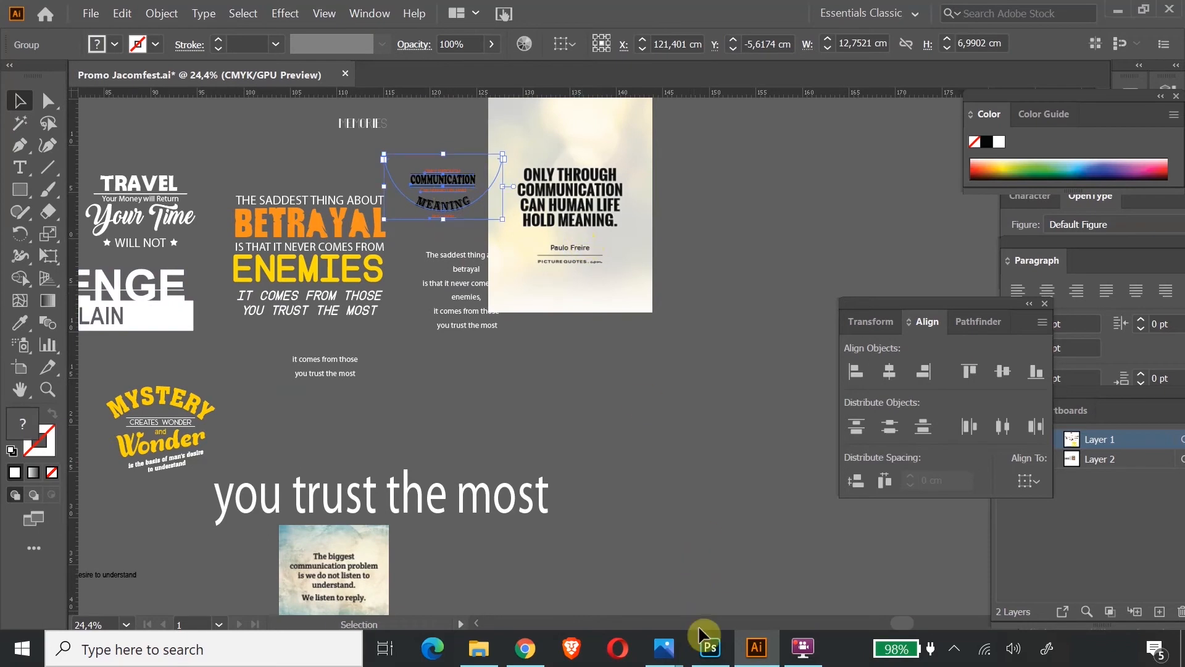
left_click(709, 648)
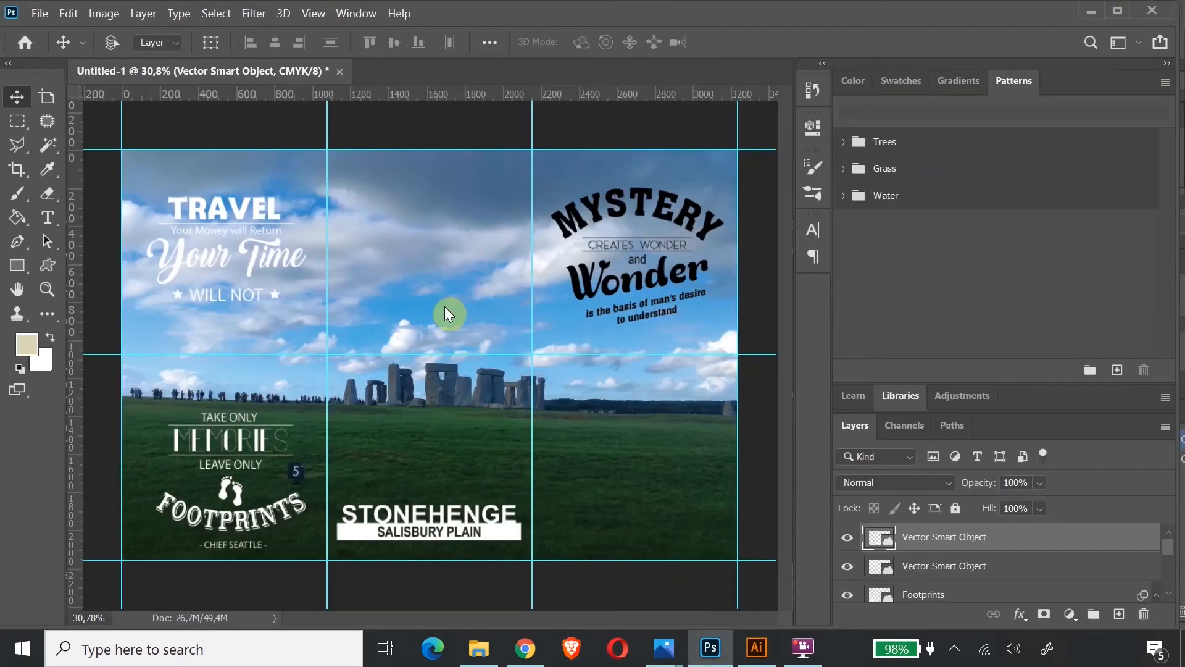
key("ctrl+v")
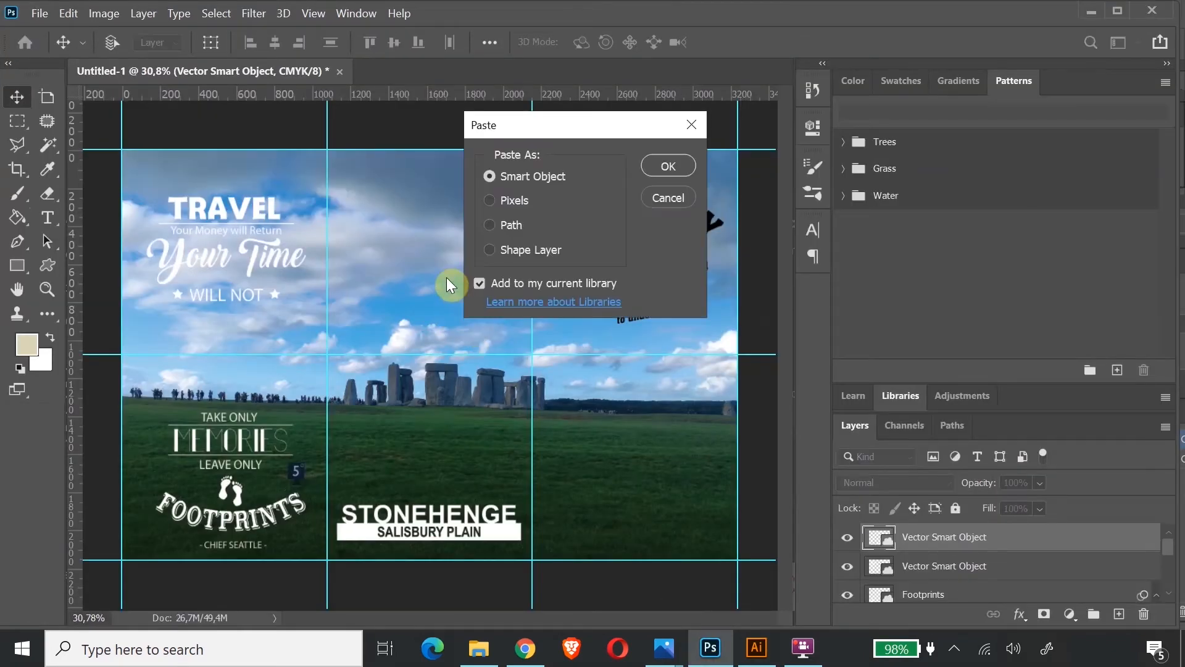
left_click(669, 166)
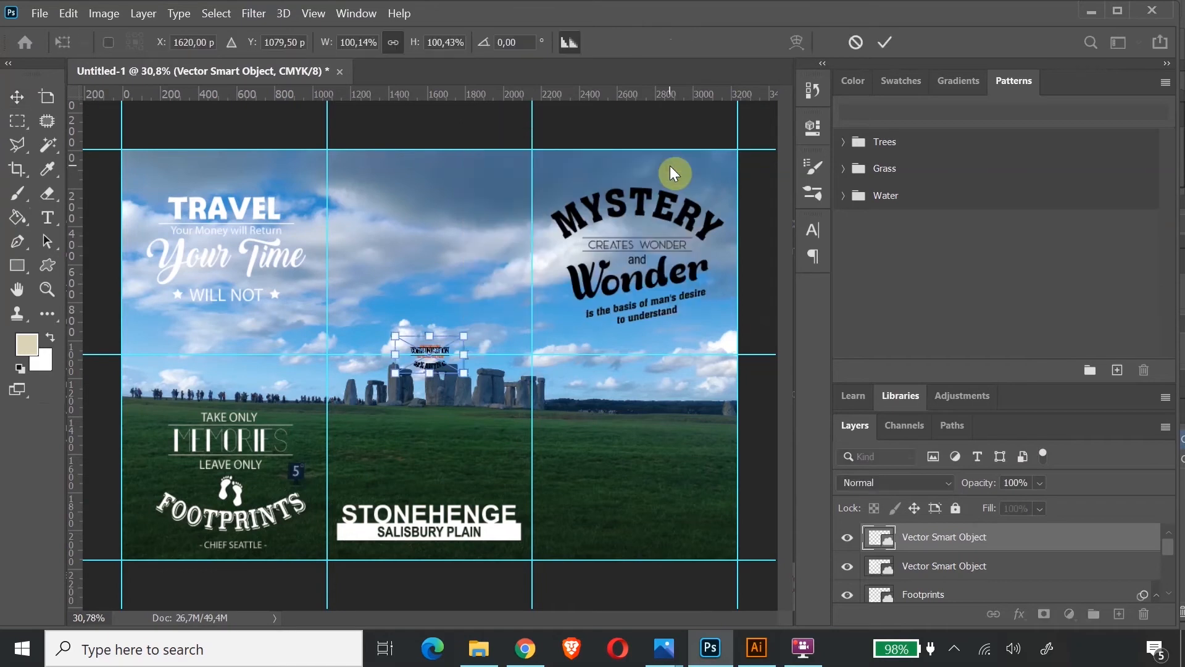
Enlarge the Communication lettering to about 339% and move it up into the grid's upper-middle cell
left_click_drag(430, 337, 415, 254)
left_click(10, 96)
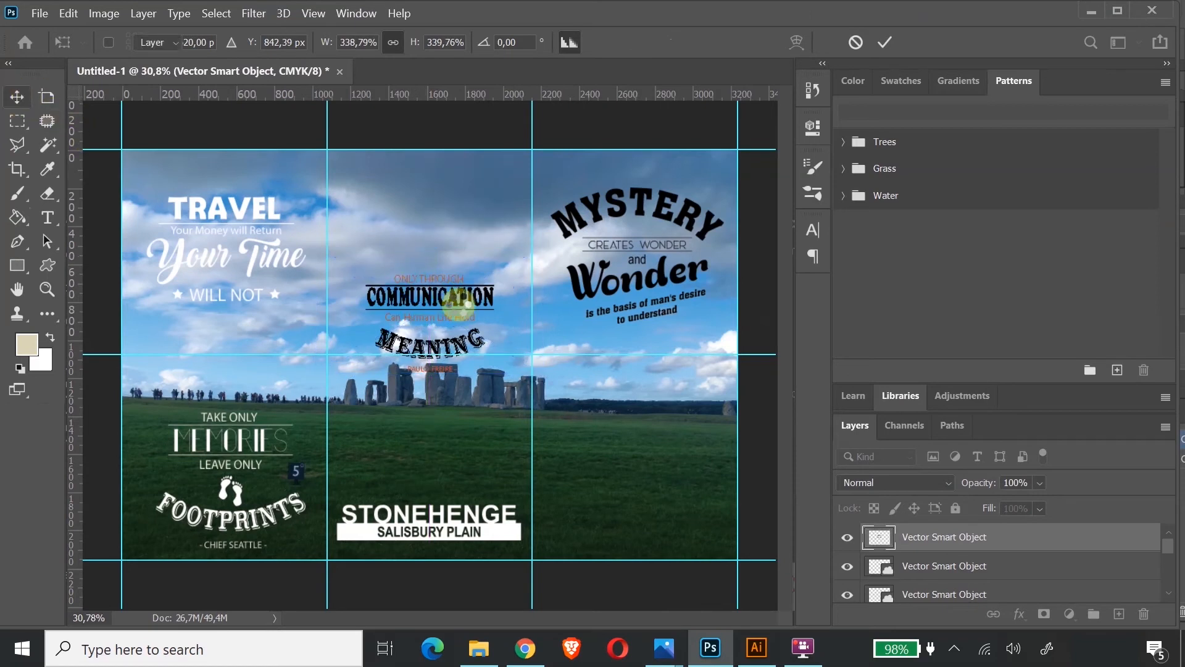
left_click_drag(463, 287, 463, 204)
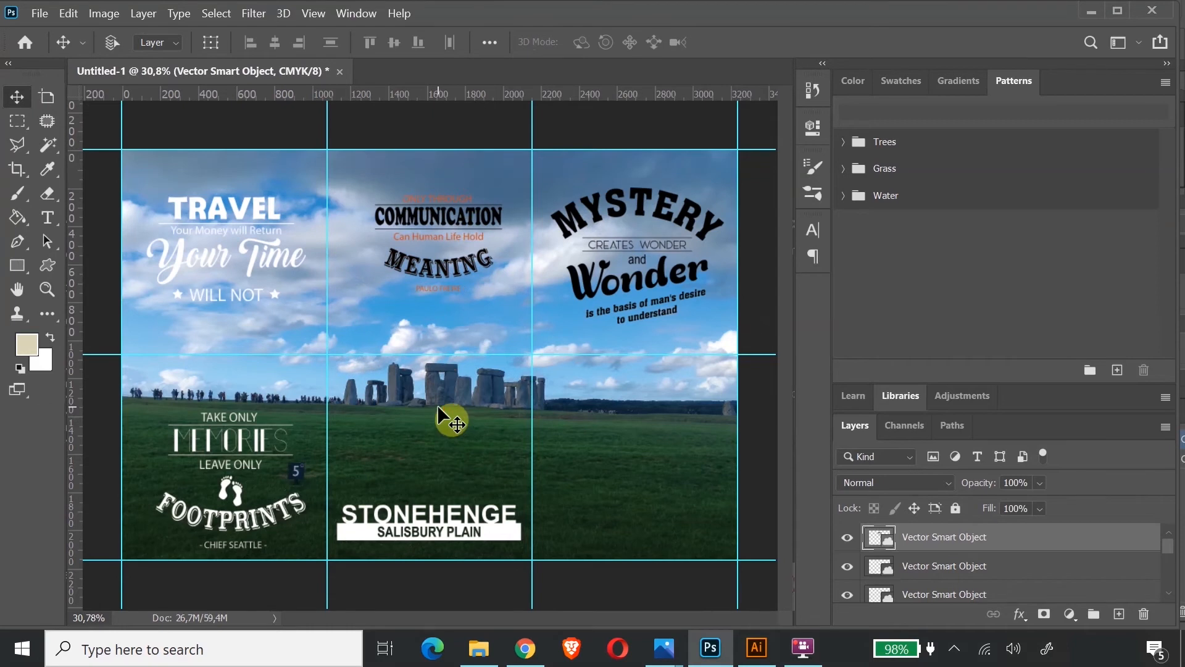
Shift the Communication lettering slightly up and left, then fine-tune its size and position to centre it in the upper-middle cell
scroll(451, 420, "down", 3)
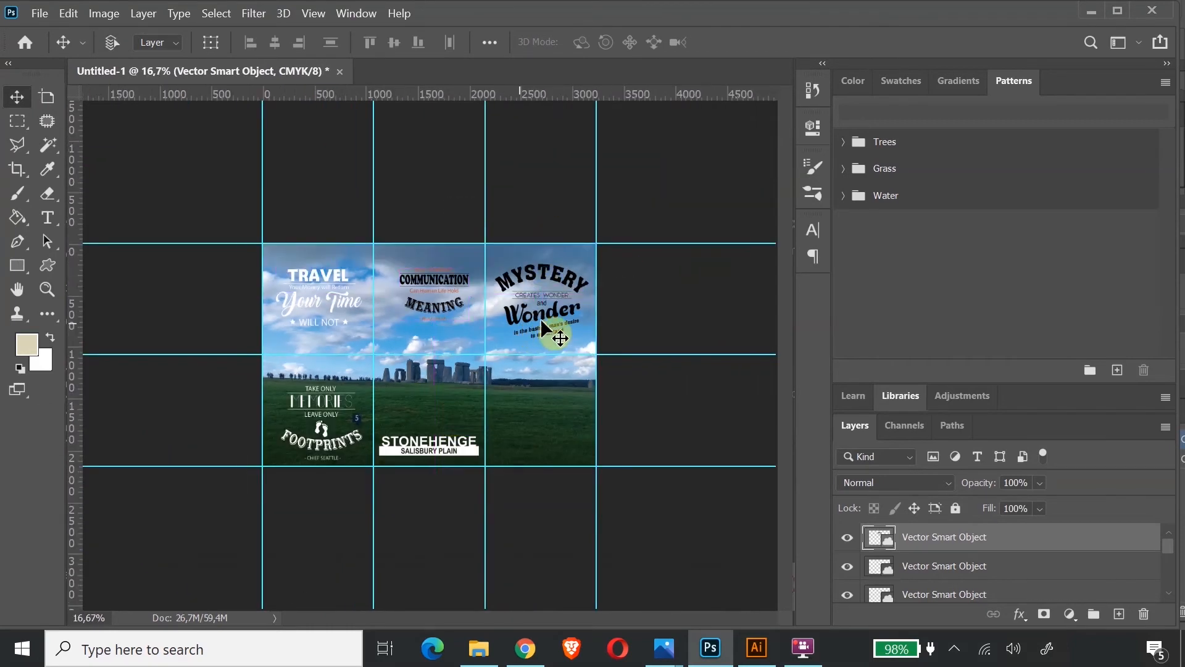
left_click_drag(541, 317, 531, 305)
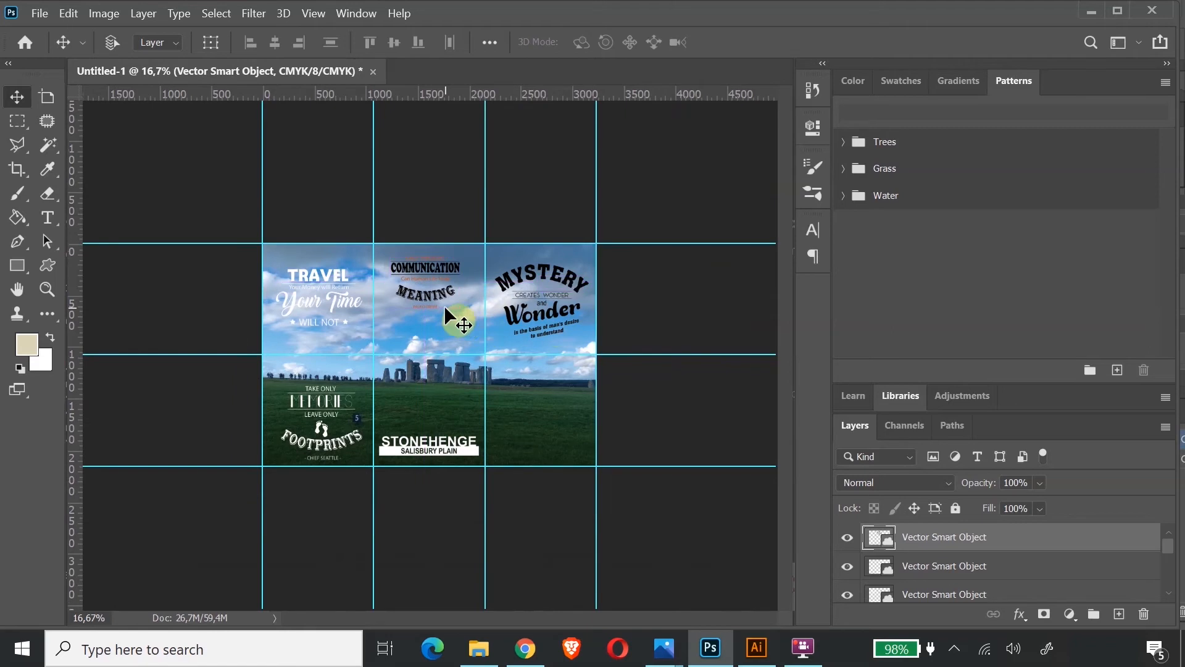
key("ctrl+t")
left_click_drag(487, 313, 498, 317)
left_click_drag(423, 259, 424, 273)
left_click(16, 97)
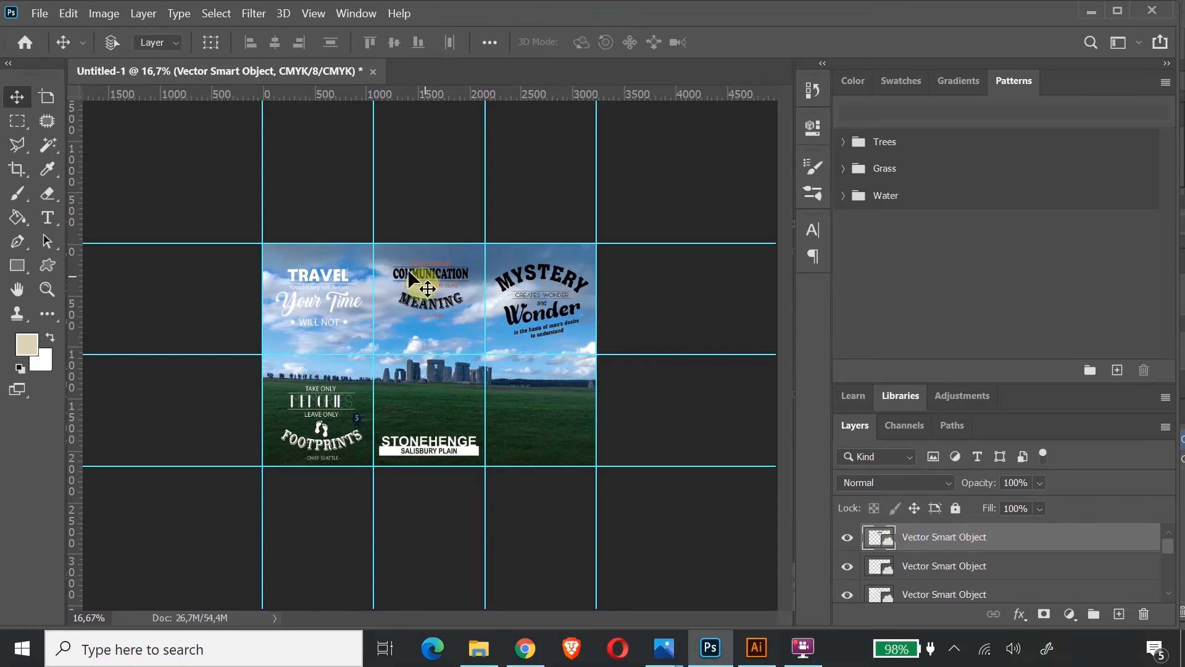
Identify the layer holding the Travel lettering by toggling its visibility and rename it "Travel"
scroll(945, 560, "down", 2)
scroll(947, 560, "up", 4)
scroll(948, 562, "down", 3)
scroll(951, 566, "up", 1)
left_click(848, 538)
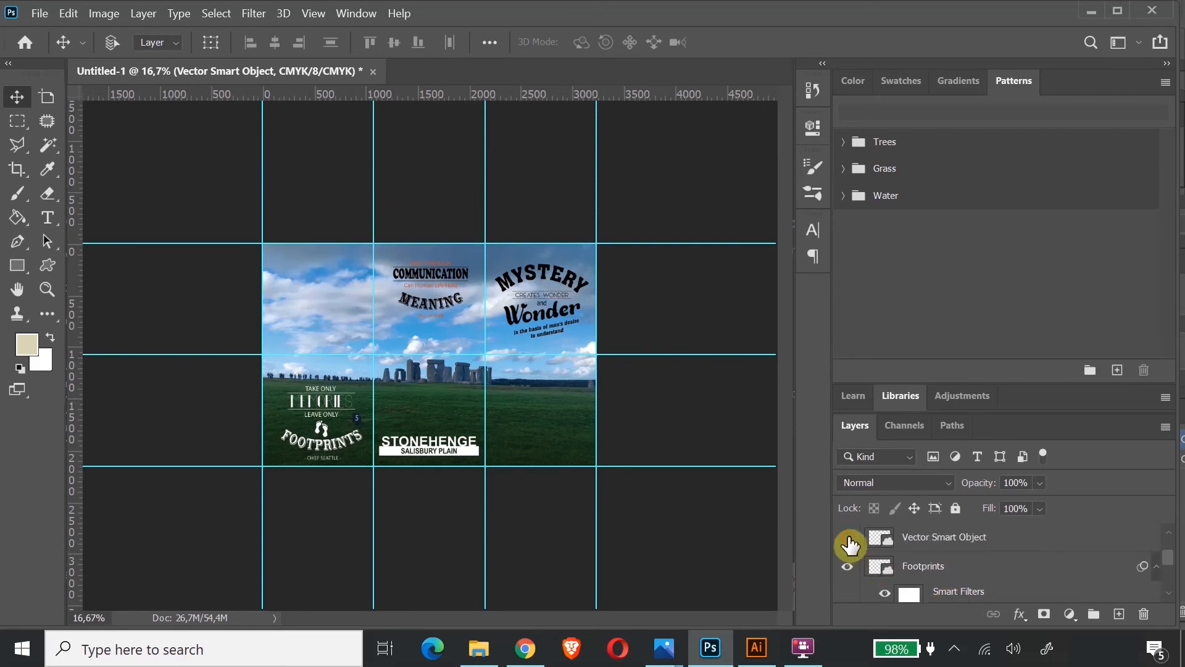
left_click(848, 538)
double_click(924, 536)
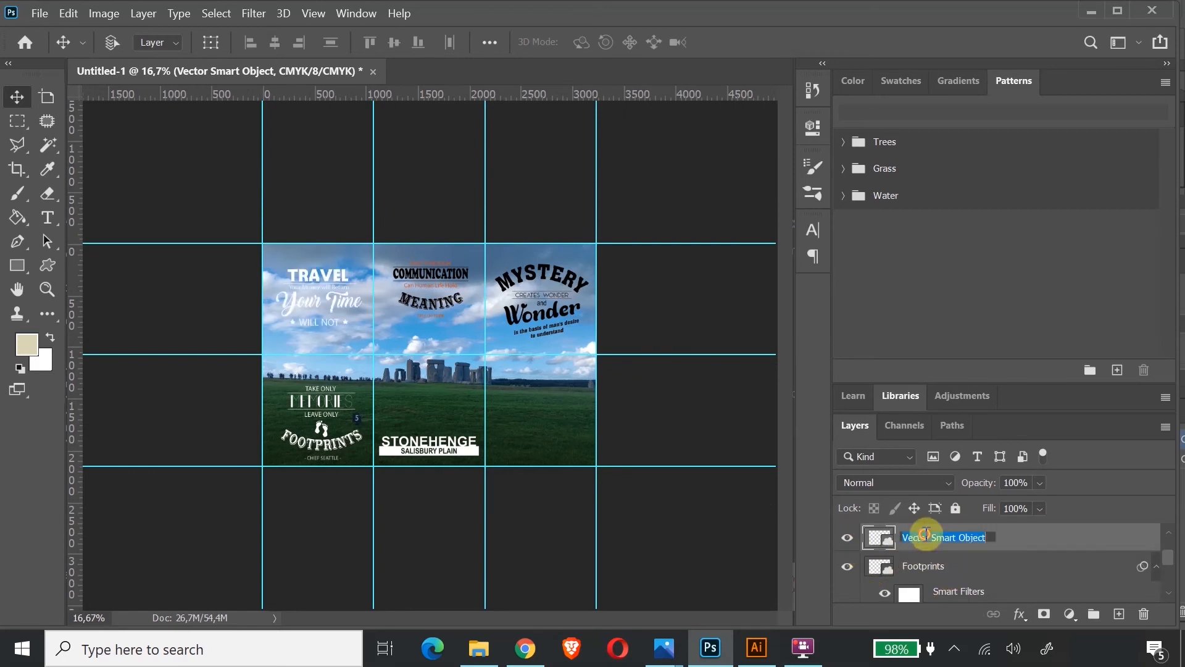
type("Travel")
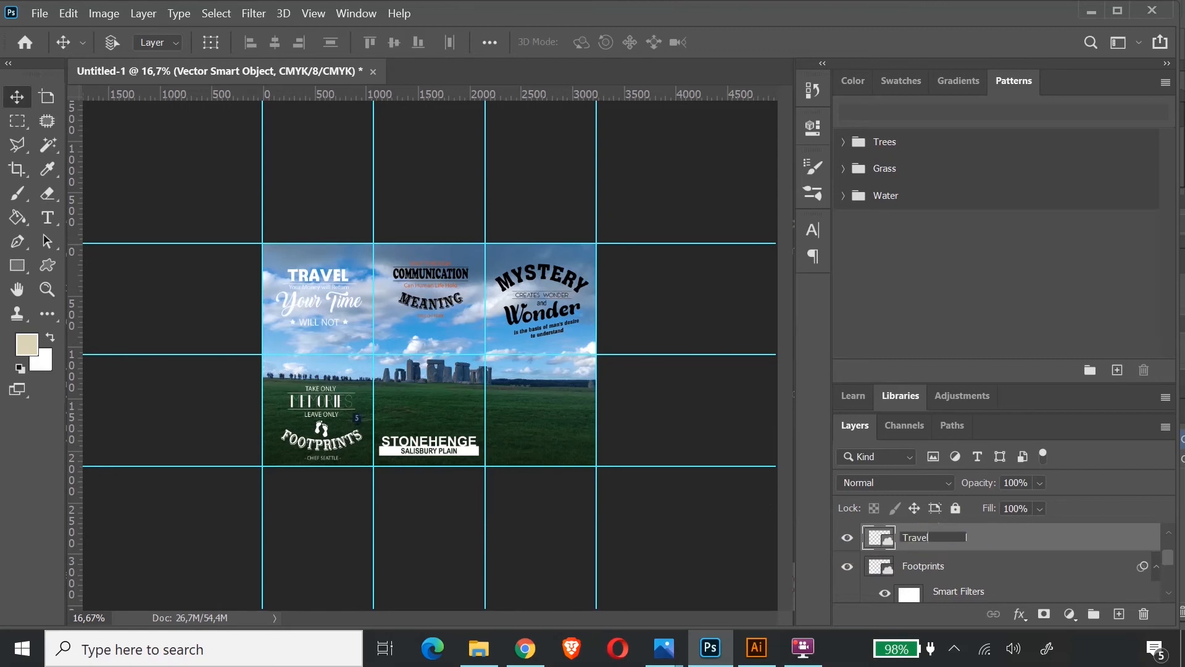
left_click(1046, 547)
Check which lettering the Smart Object layer above Travel holds and rename that layer "Stonehenge"
scroll(1046, 546, "up", 1)
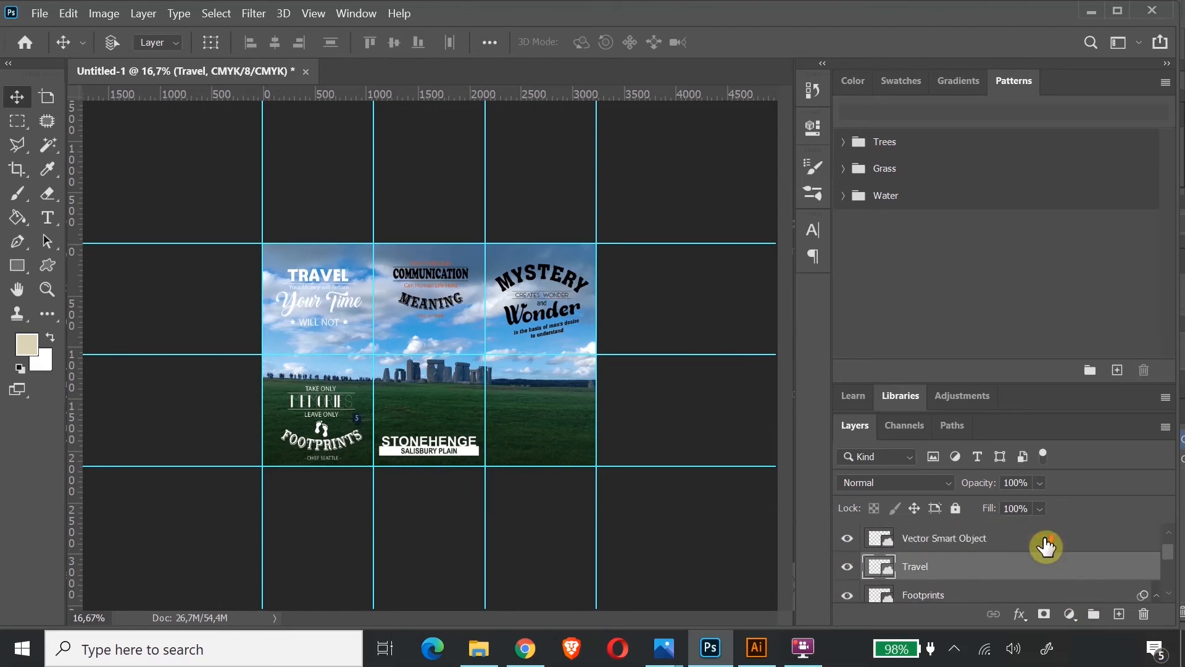
double_click(988, 535)
left_click(846, 540)
left_click(847, 540)
left_click(847, 540)
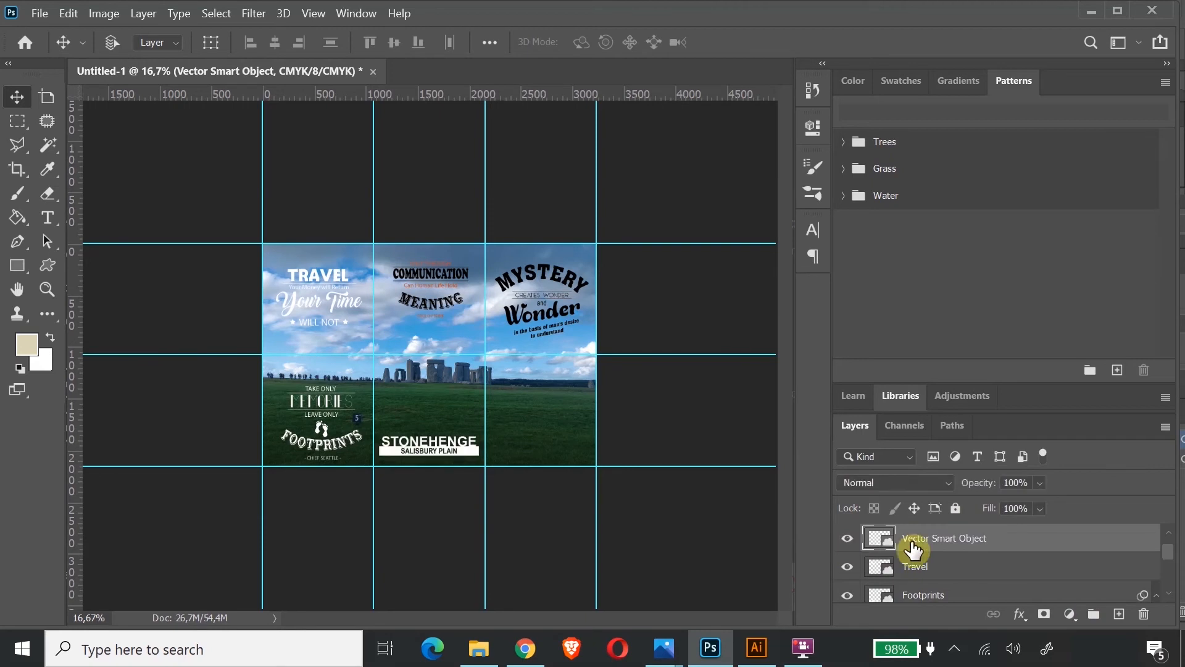
double_click(958, 539)
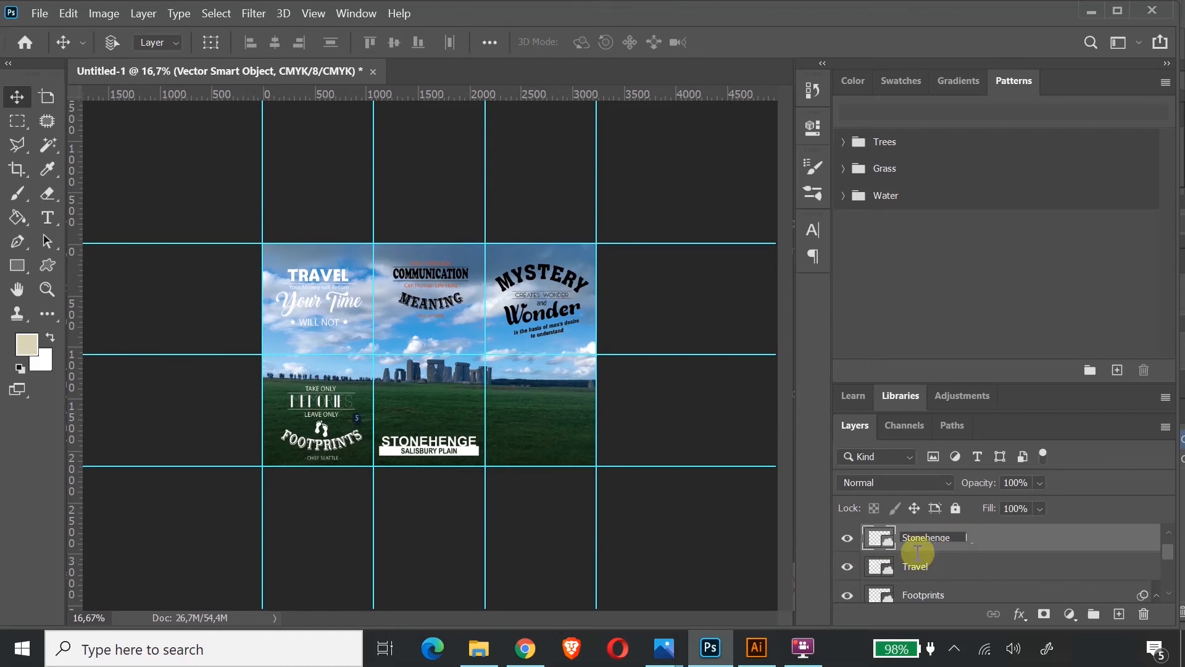
key("Return")
Check the topmost Smart Object layer by toggling its visibility and rename it "Communication"
scroll(1013, 542, "up", 1)
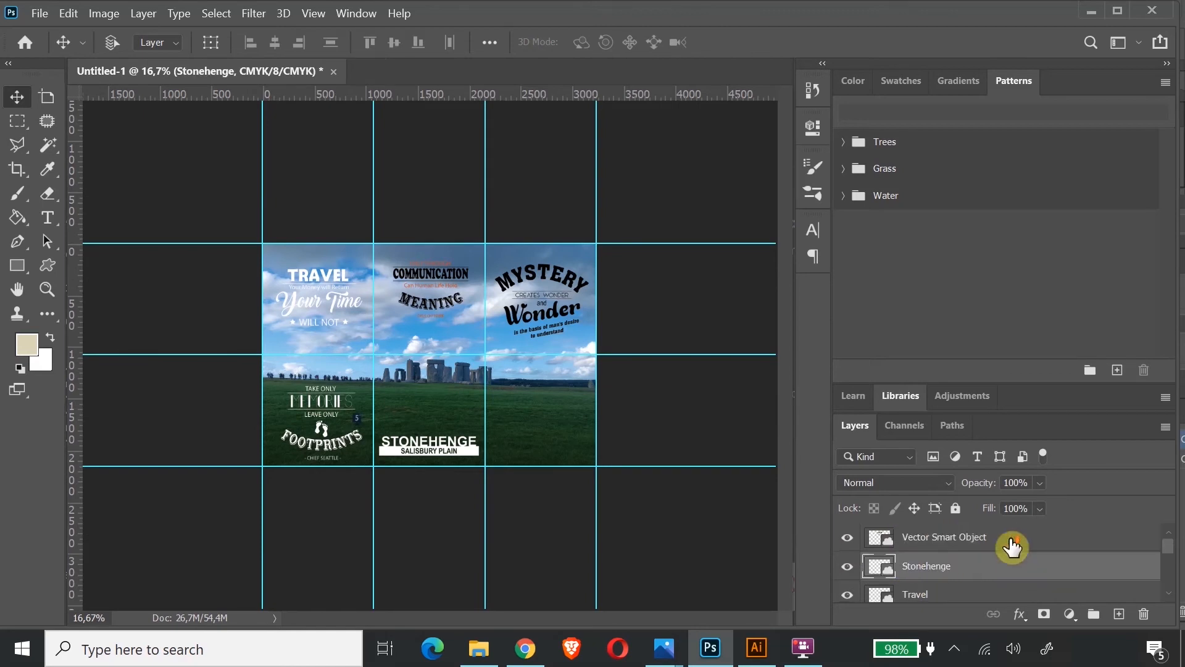
left_click(939, 544)
left_click(848, 543)
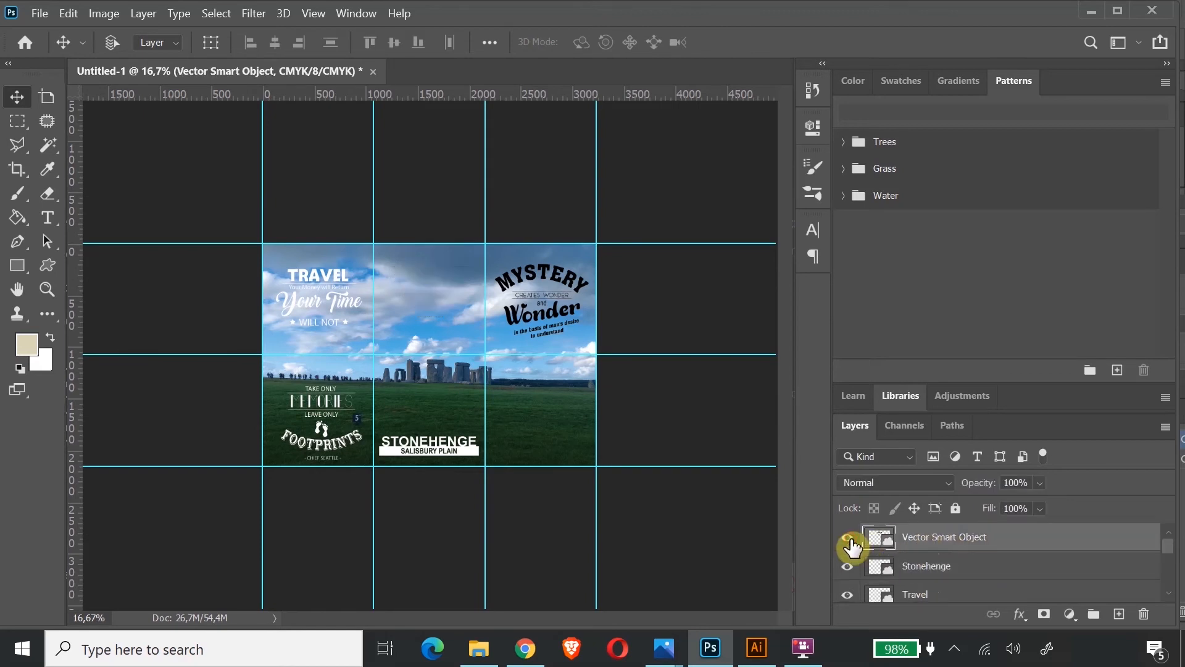
left_click(849, 538)
double_click(944, 538)
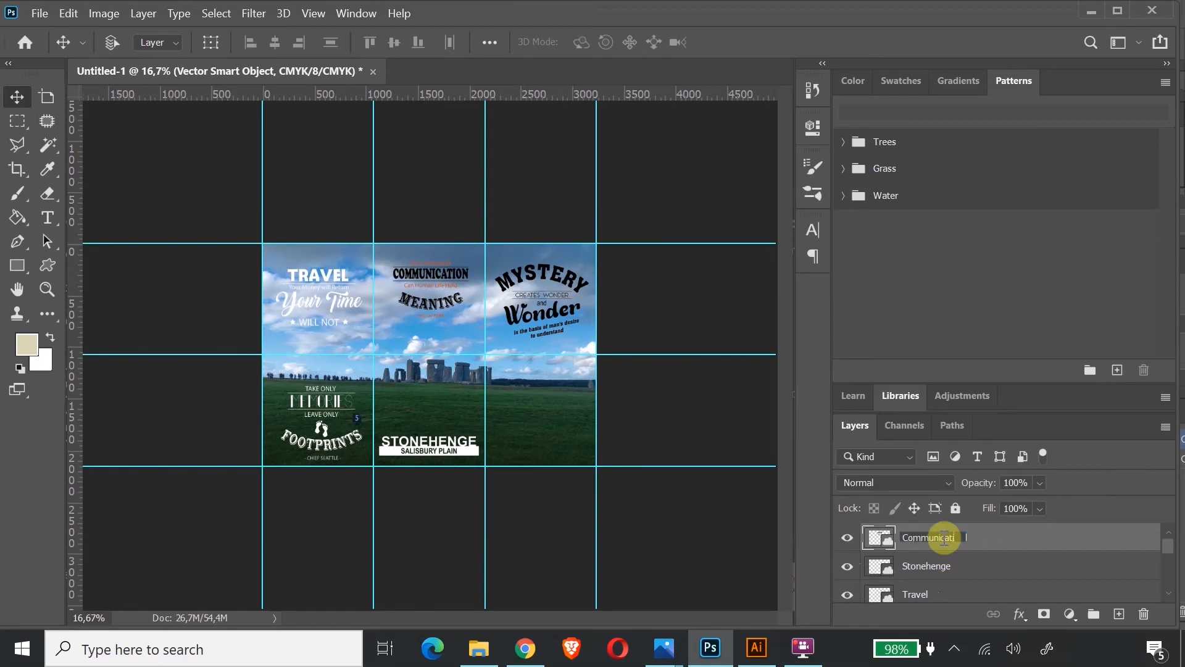
type("Communication")
left_click(1020, 546)
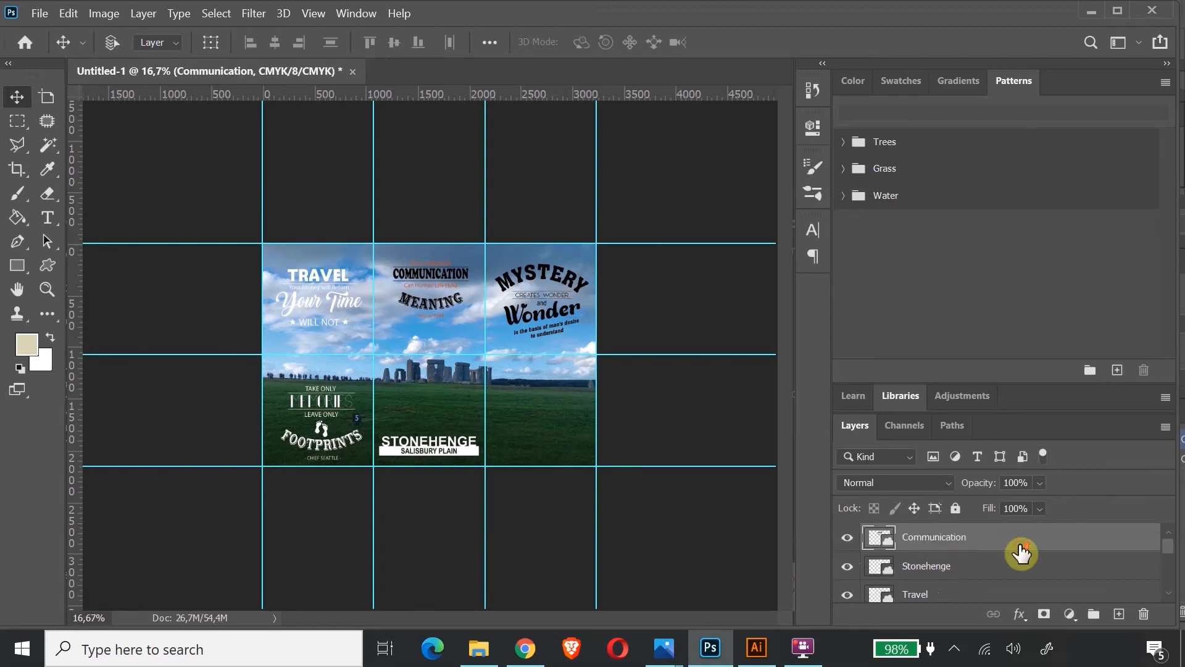
scroll(913, 546, "down", 3)
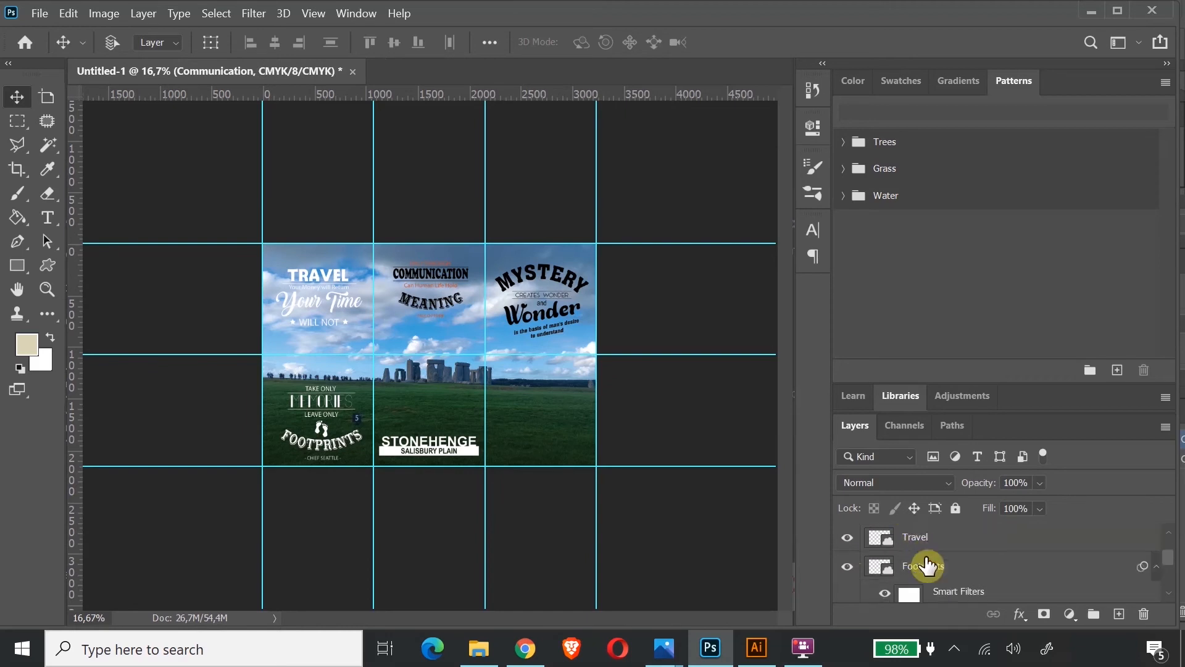
scroll(935, 584, "down", 2)
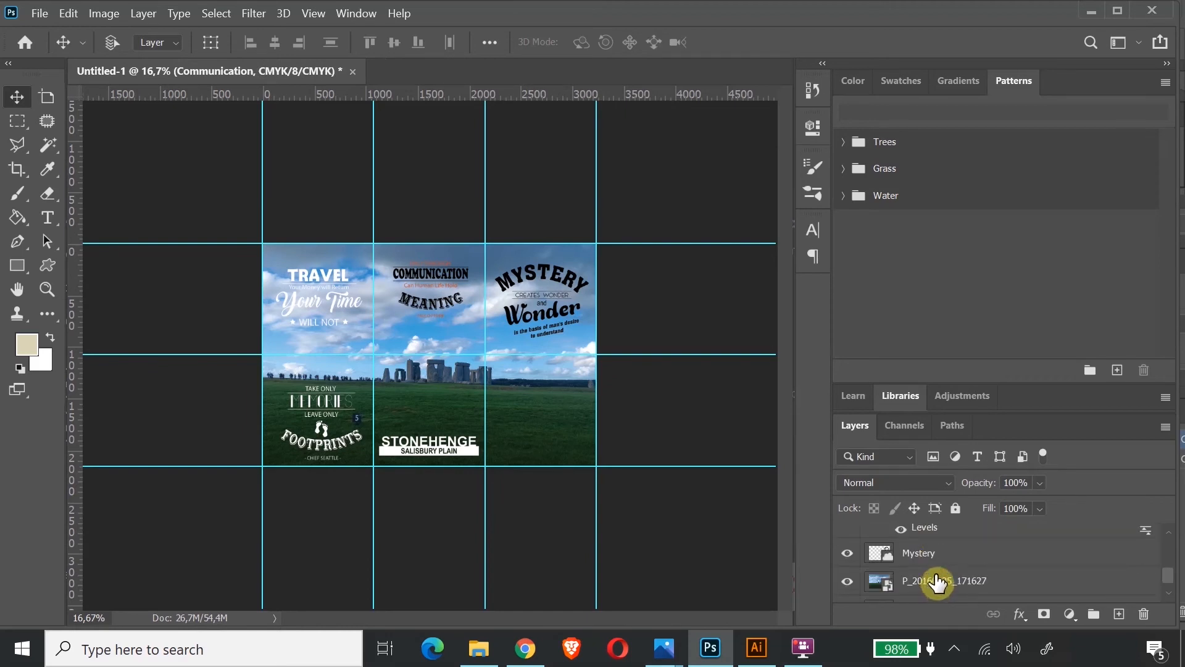
Lighten the Mystery lettering with a Levels adjustment, raising the dark end of the output levels to 235
left_click(1017, 553)
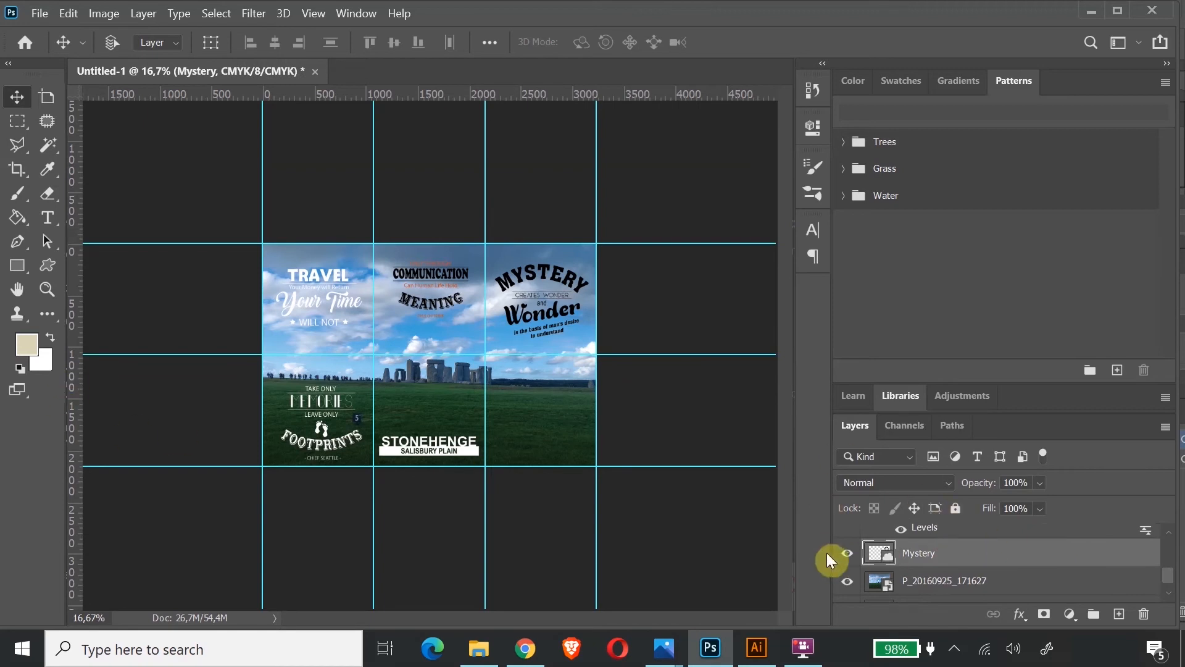
left_click(849, 555)
left_click(849, 555)
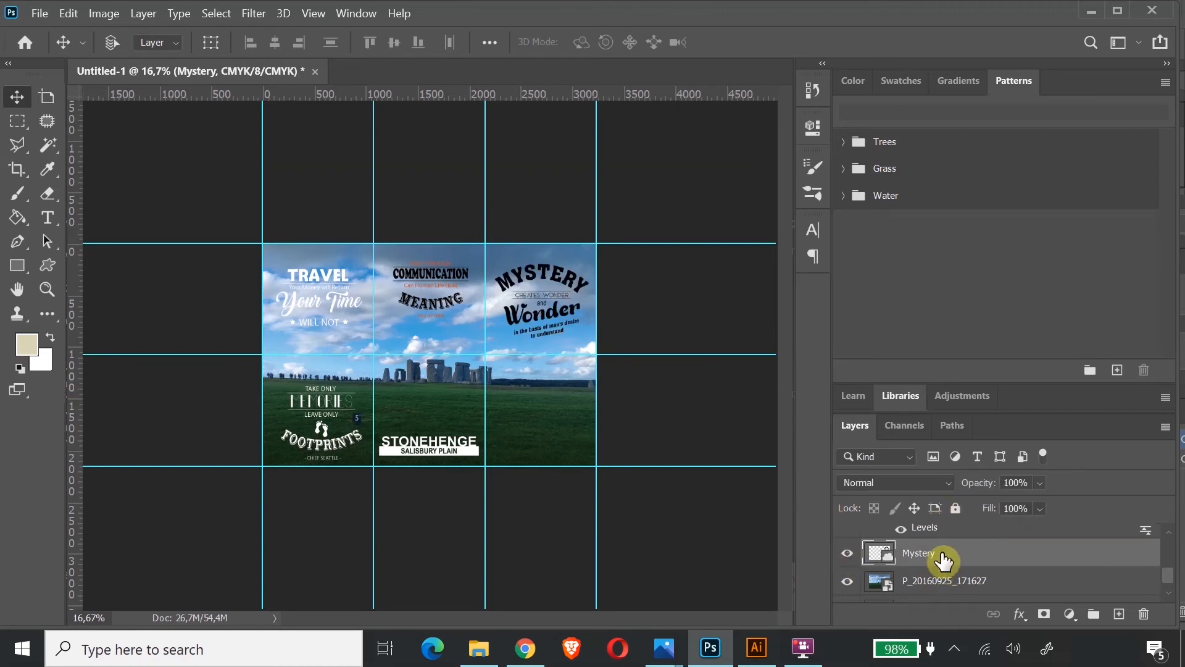
left_click(103, 14)
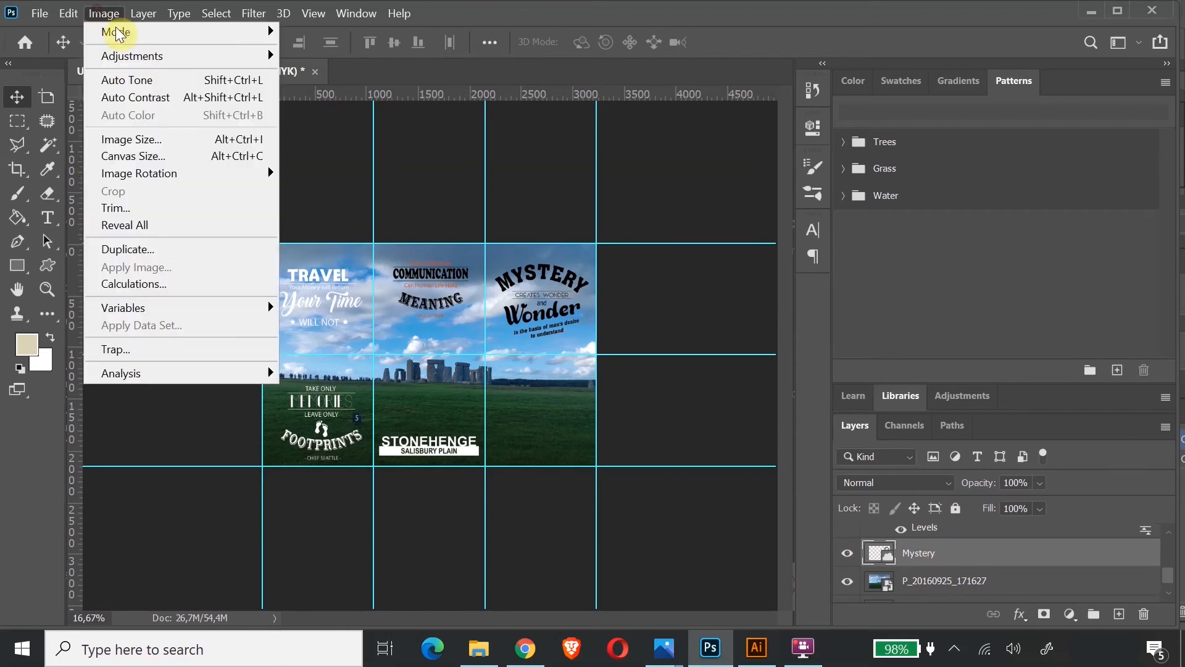
mouse_move(148, 60)
left_click(299, 73)
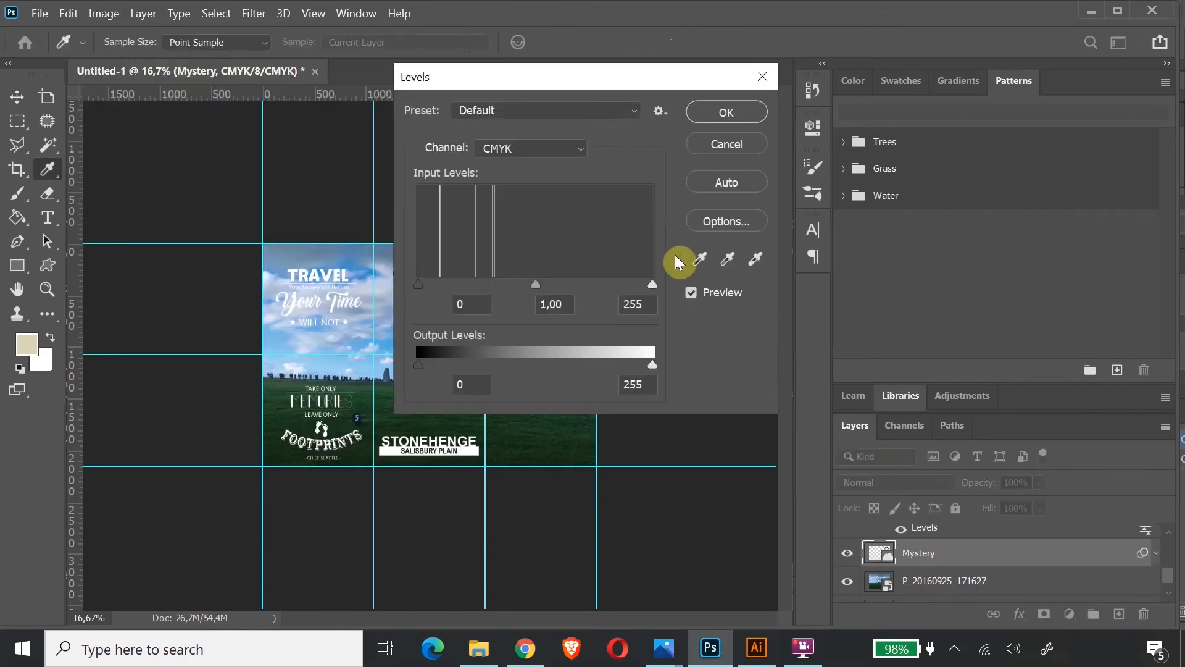
left_click_drag(550, 83, 871, 160)
left_click_drag(739, 442, 954, 434)
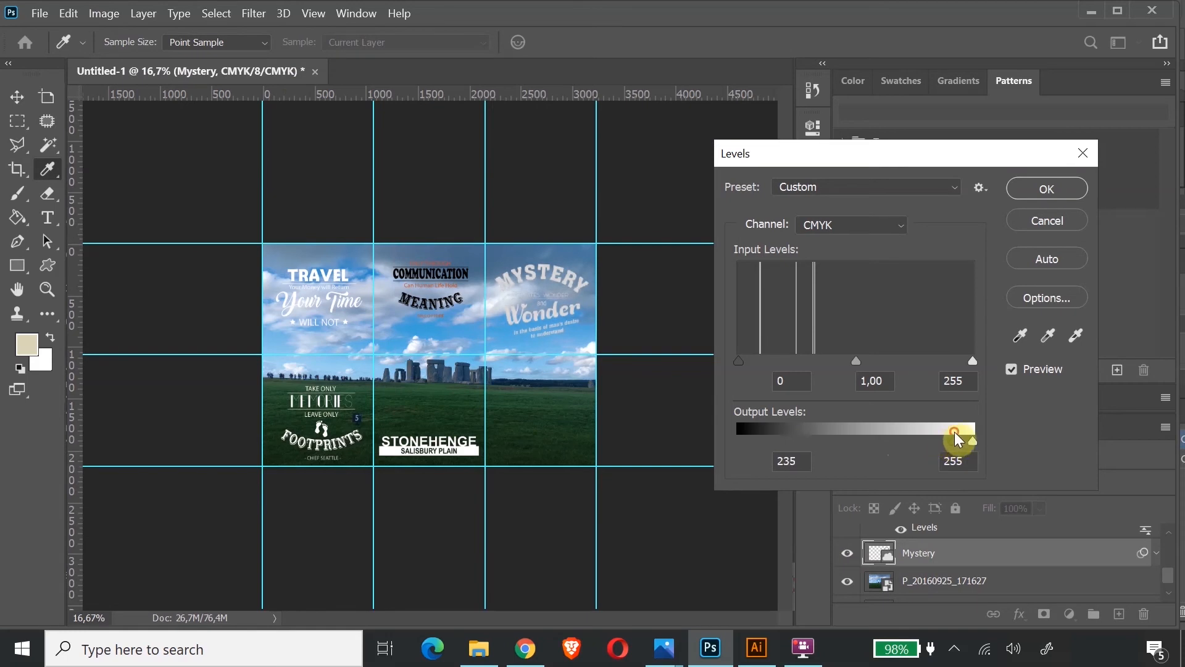
left_click(1073, 196)
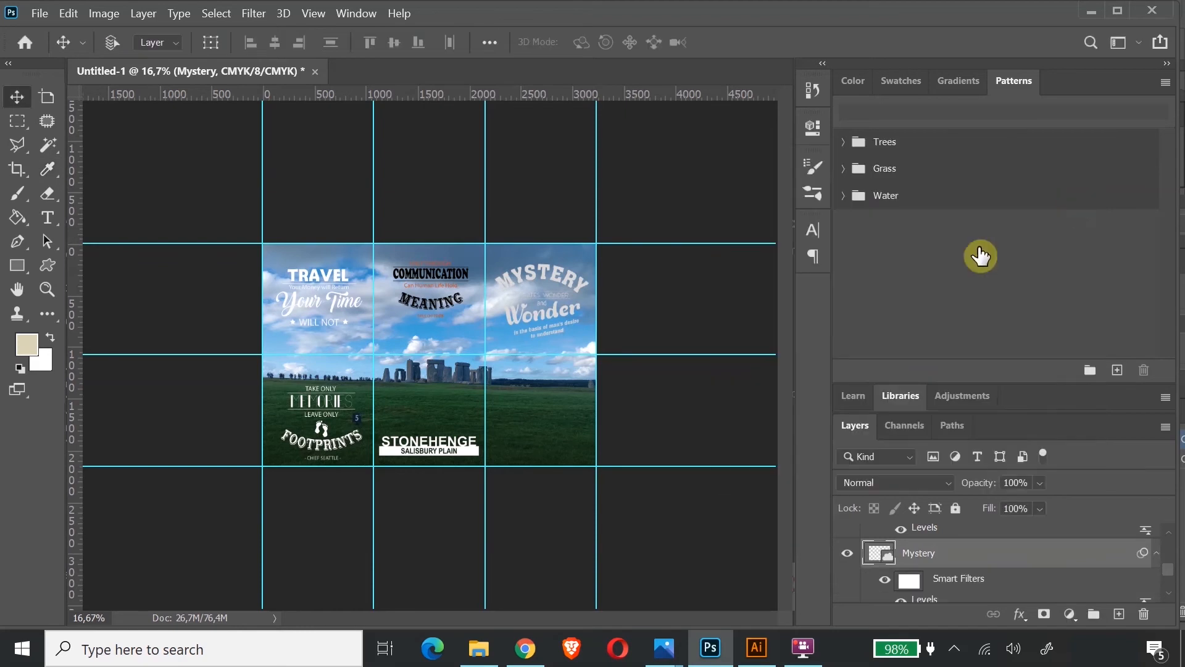
Lighten the Communication lettering with a Levels adjustment, lowering the white input level to 30
scroll(961, 546, "up", 3)
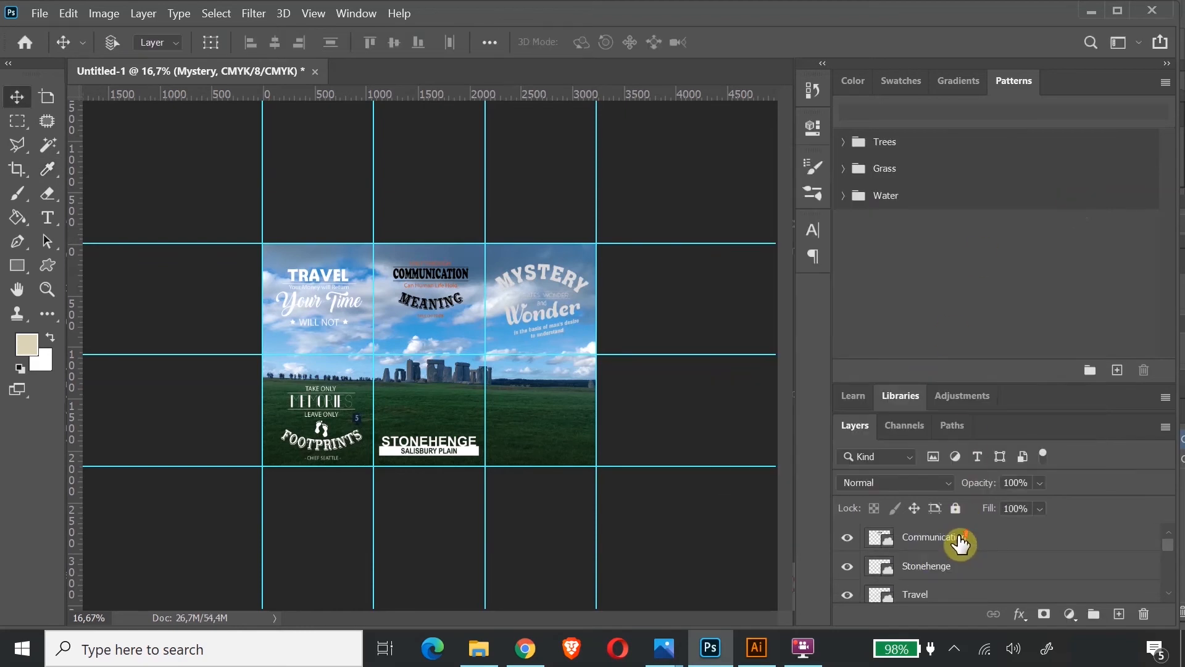
left_click(961, 544)
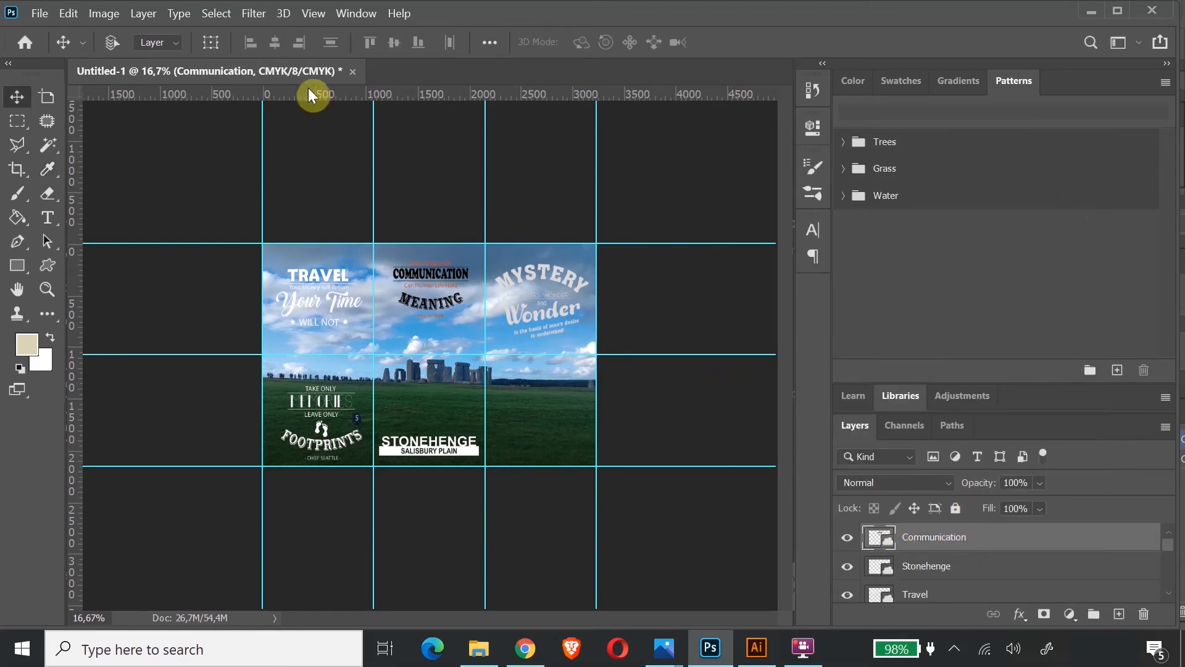
left_click(102, 13)
mouse_move(118, 58)
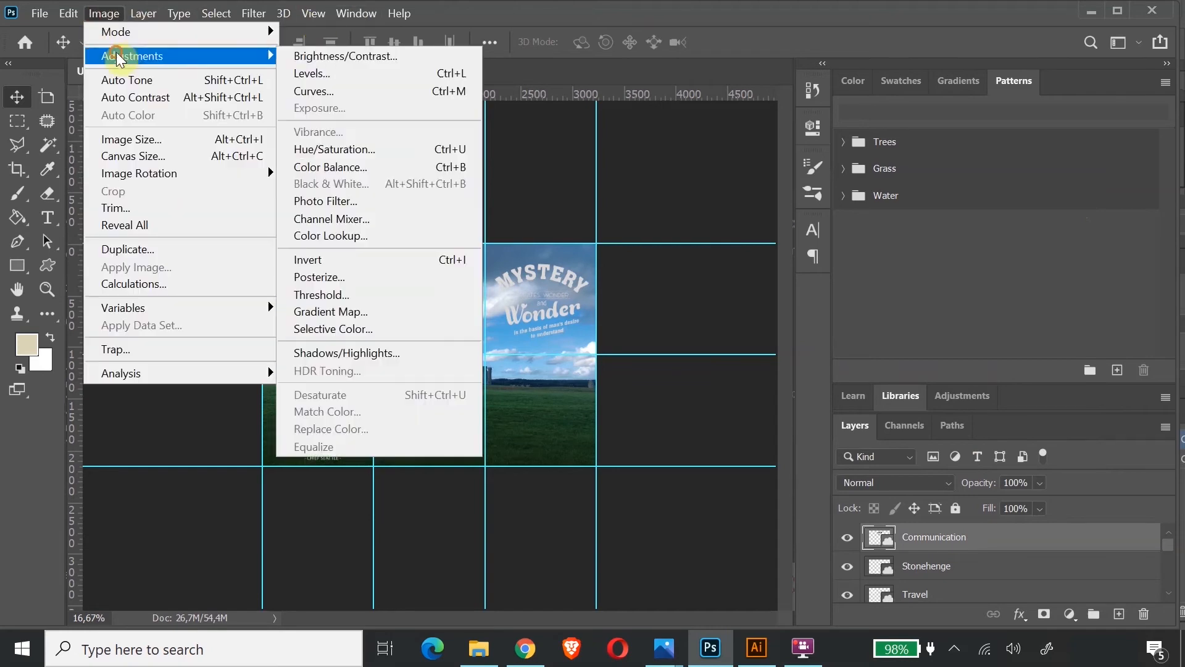
left_click(317, 74)
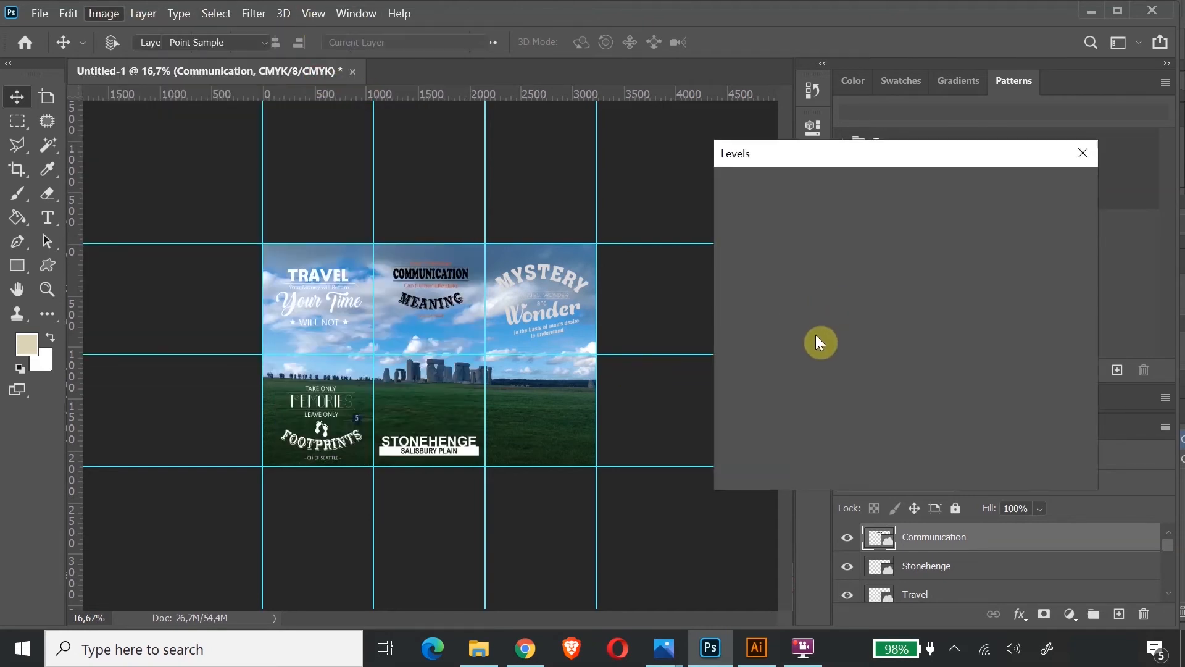
left_click_drag(810, 363, 873, 363)
left_click_drag(741, 356, 723, 350)
left_click_drag(972, 362, 765, 353)
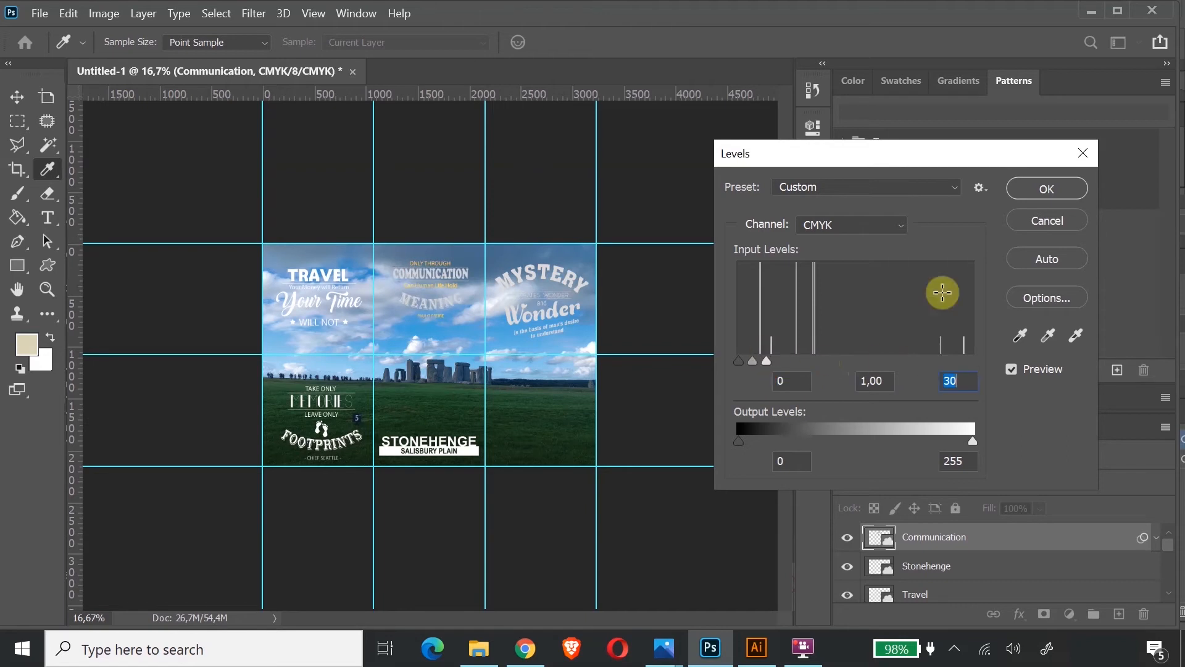
left_click(1046, 190)
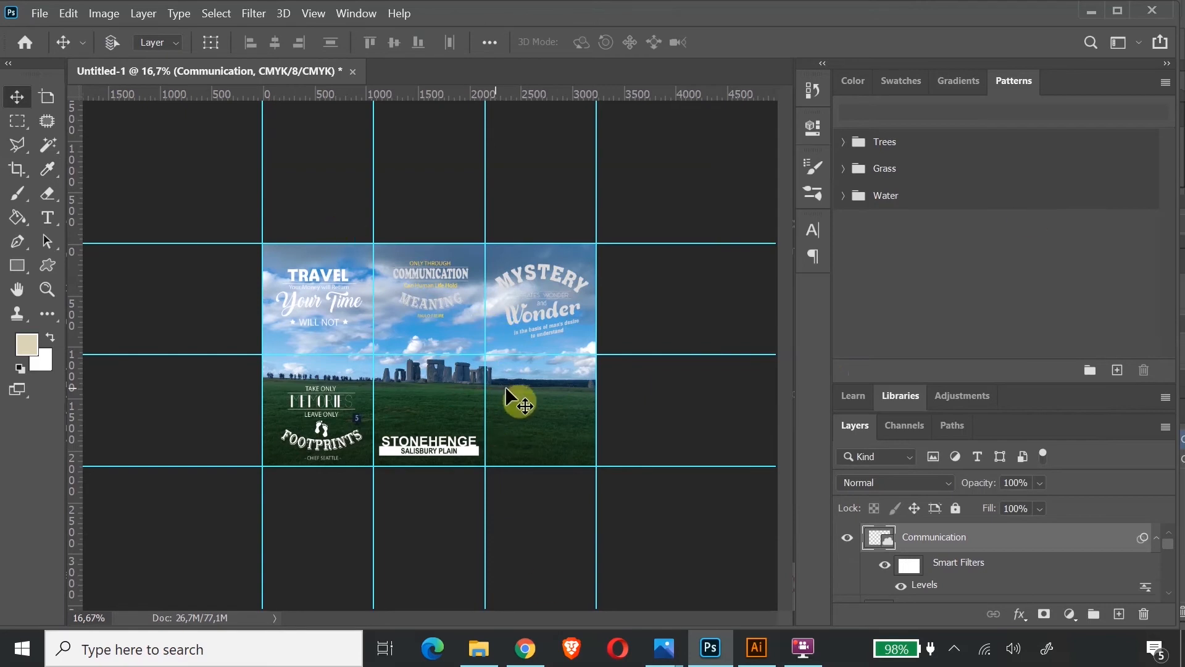
Place the channel's white logo file (name ending in "putih") as an embedded image over the lower-right grid cell
left_click(47, 289)
left_click_drag(530, 404, 449, 351)
left_click(18, 290)
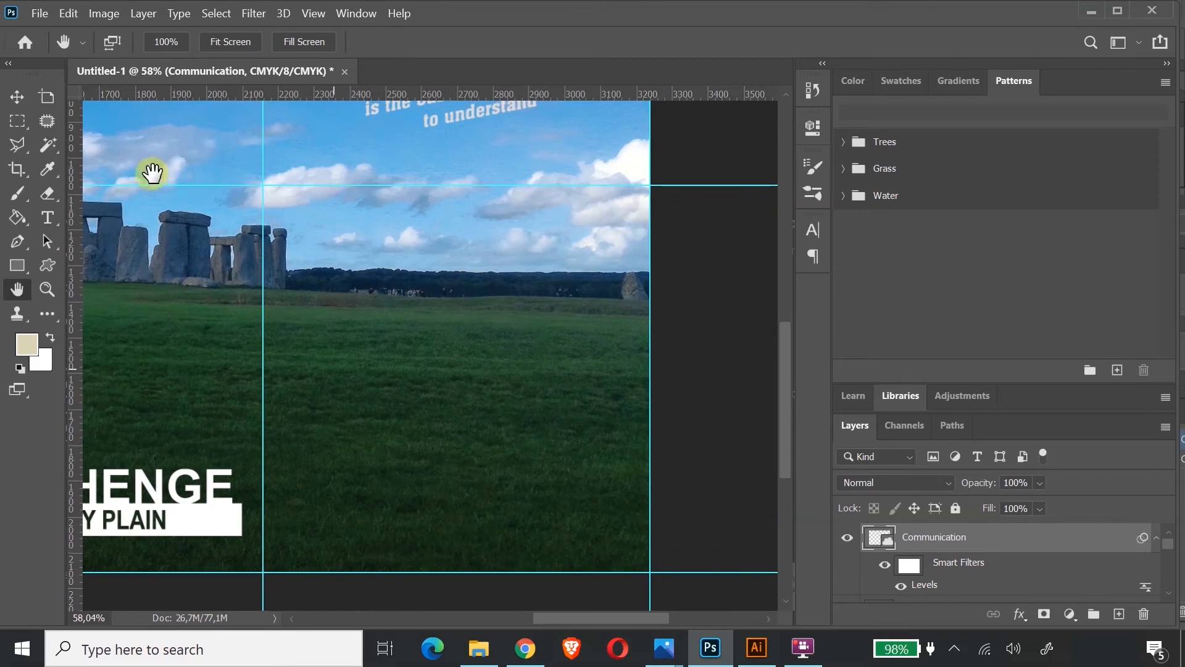
left_click(38, 14)
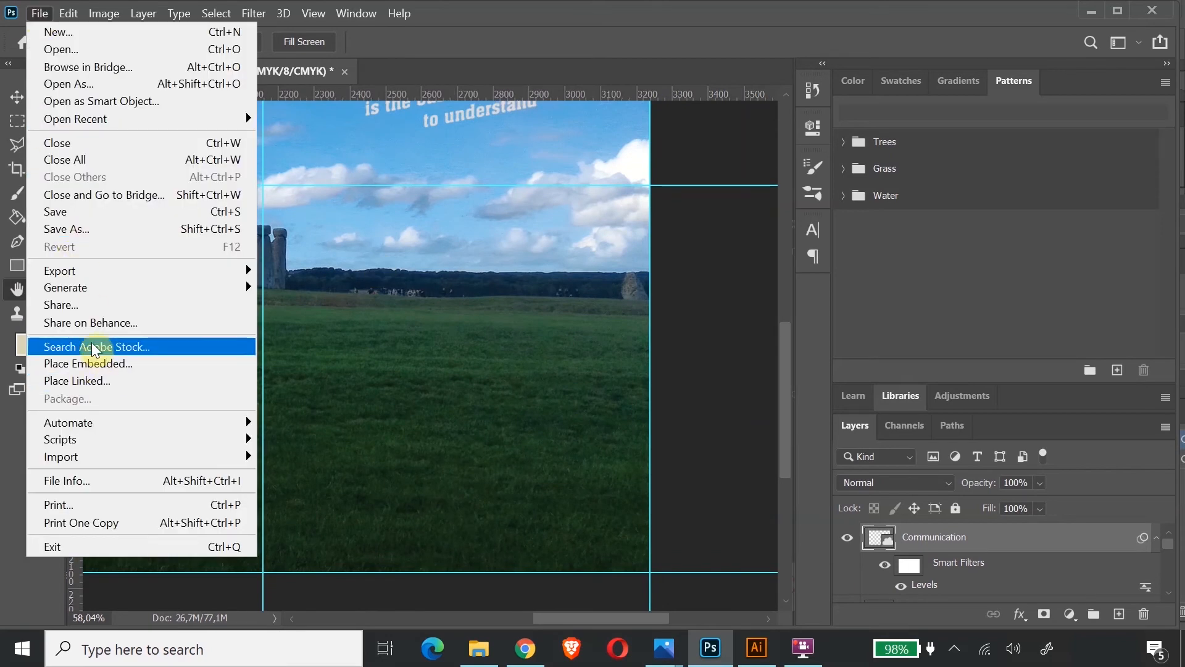
left_click(116, 364)
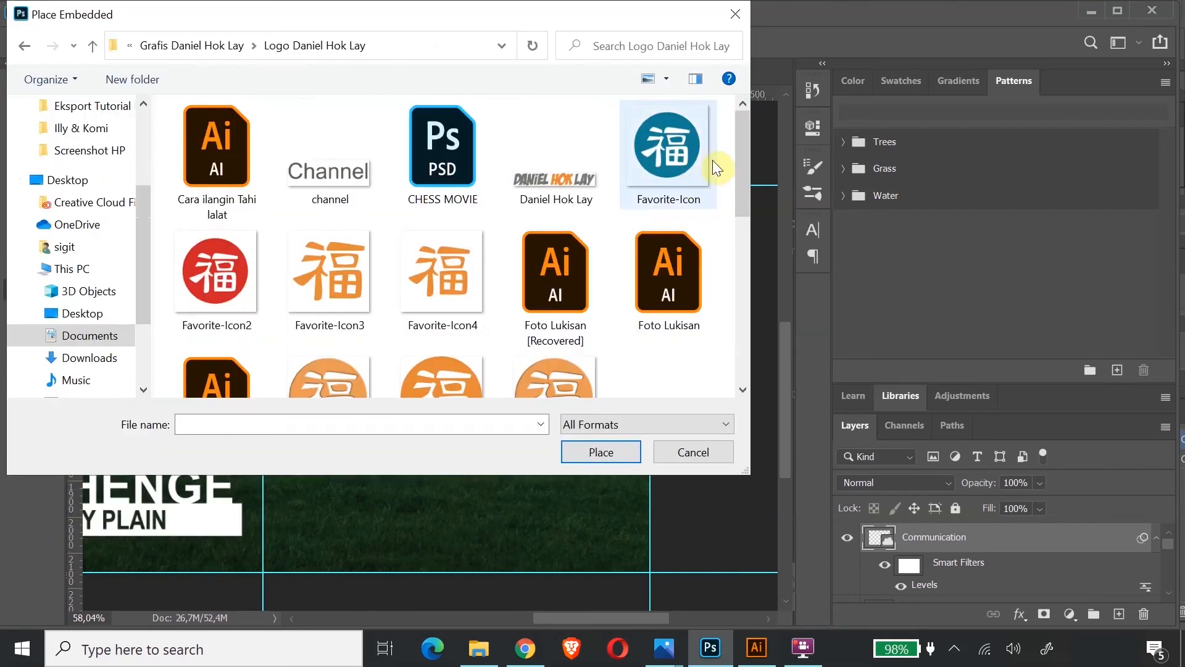
left_click_drag(745, 140, 761, 335)
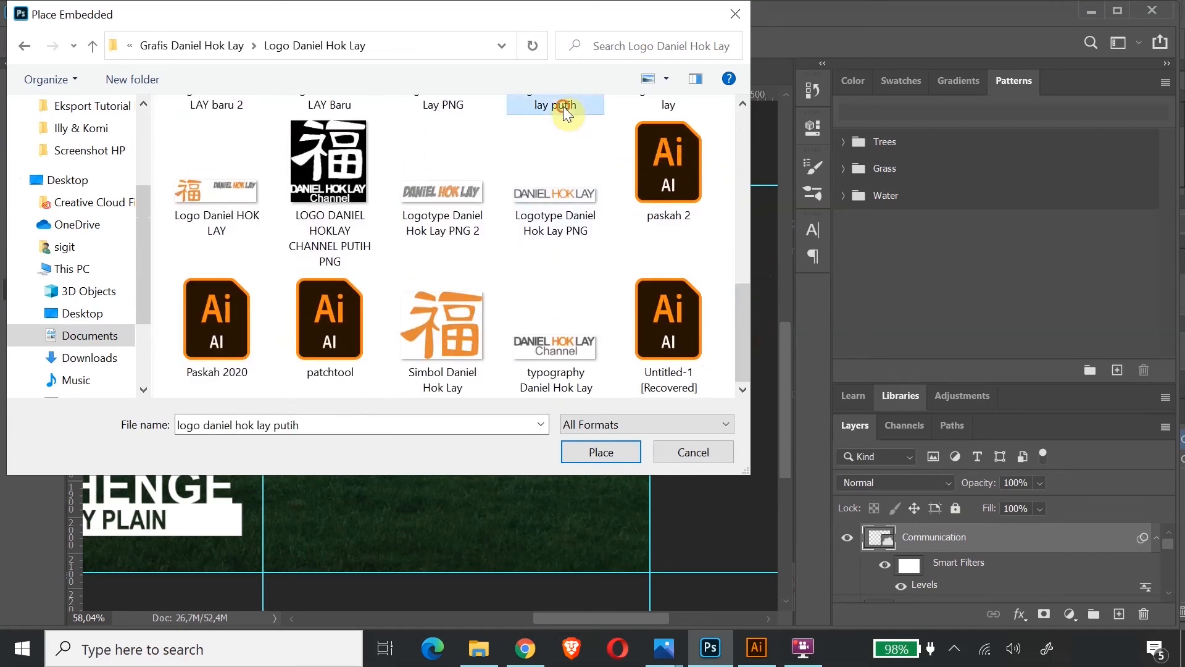
left_click(563, 106)
left_click(607, 455)
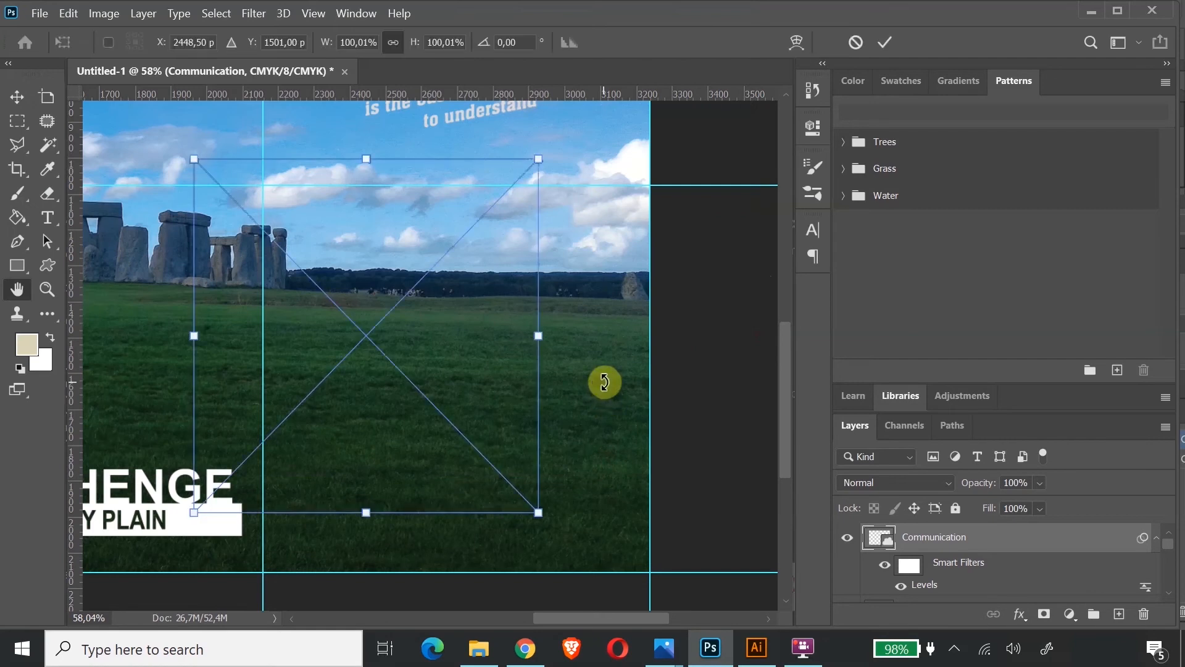
Scale the placed white logo to about 45% and position it near the bottom-right corner of the lower-right cell
left_click_drag(187, 159, 424, 423)
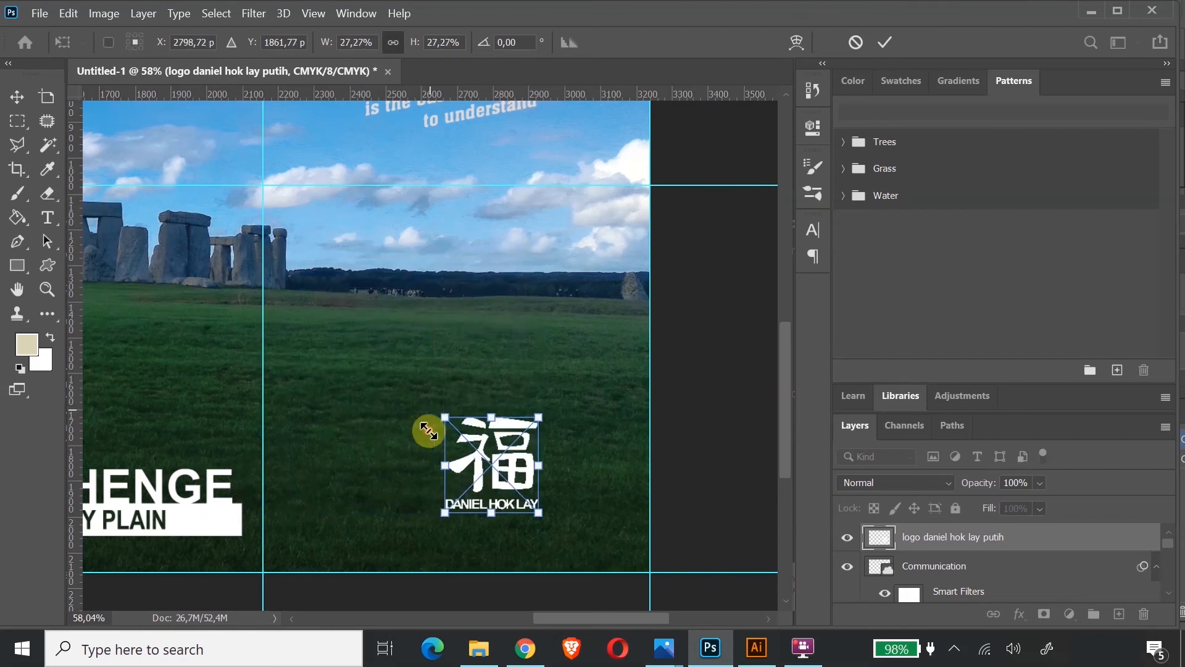
left_click_drag(499, 455, 646, 506)
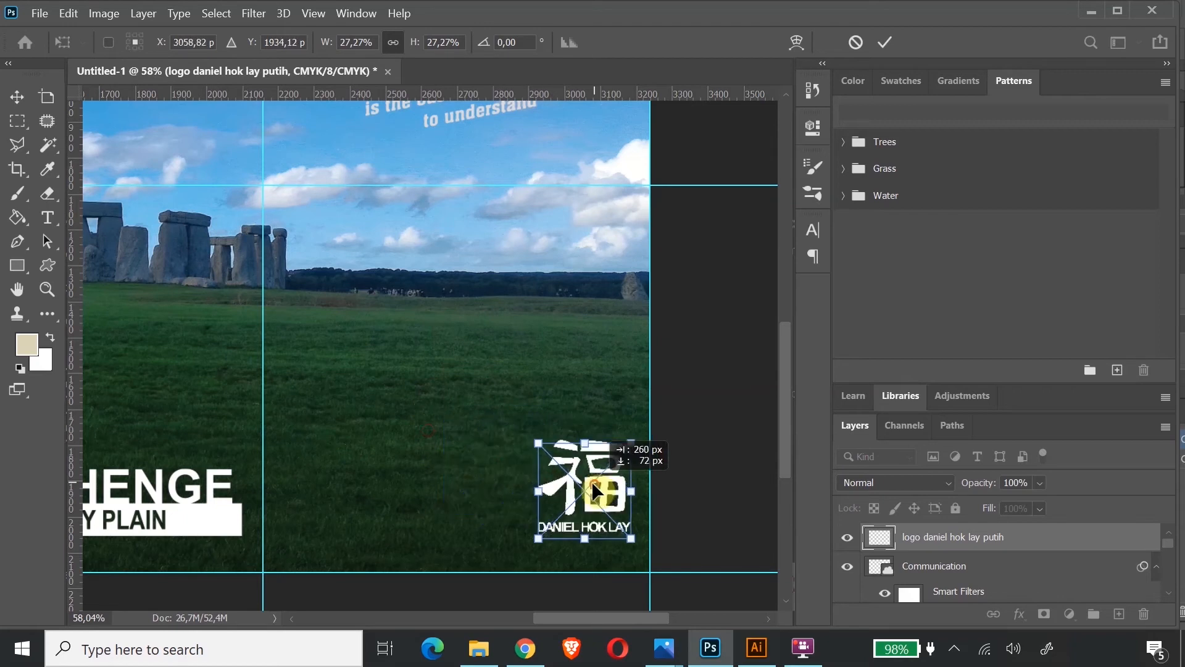
left_click_drag(538, 442, 451, 373)
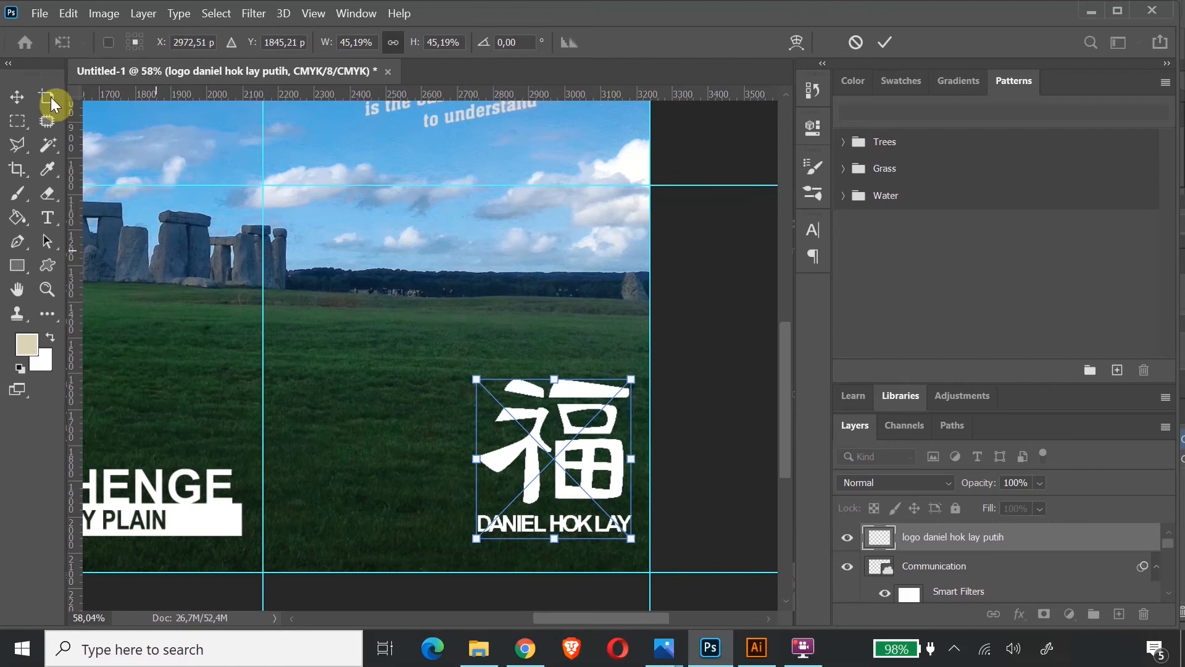
left_click(18, 97)
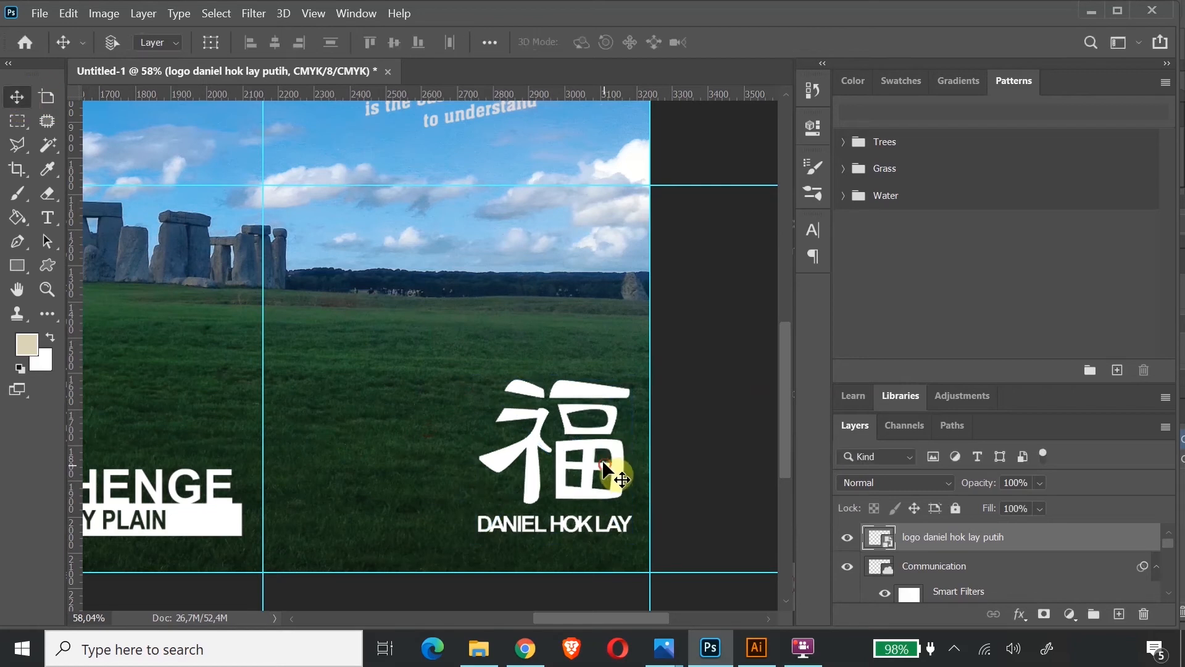
left_click_drag(605, 472, 600, 458)
left_click_drag(529, 468, 528, 471)
key("ctrl+0")
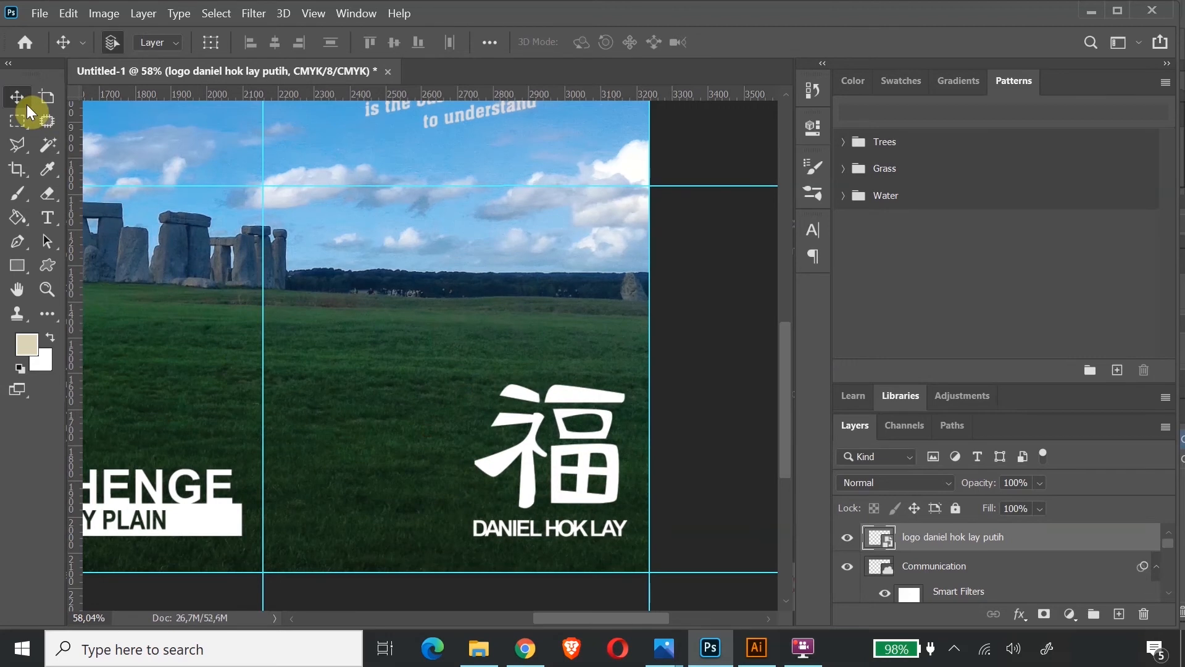
key("ctrl+minus")
key("ctrl+minus")
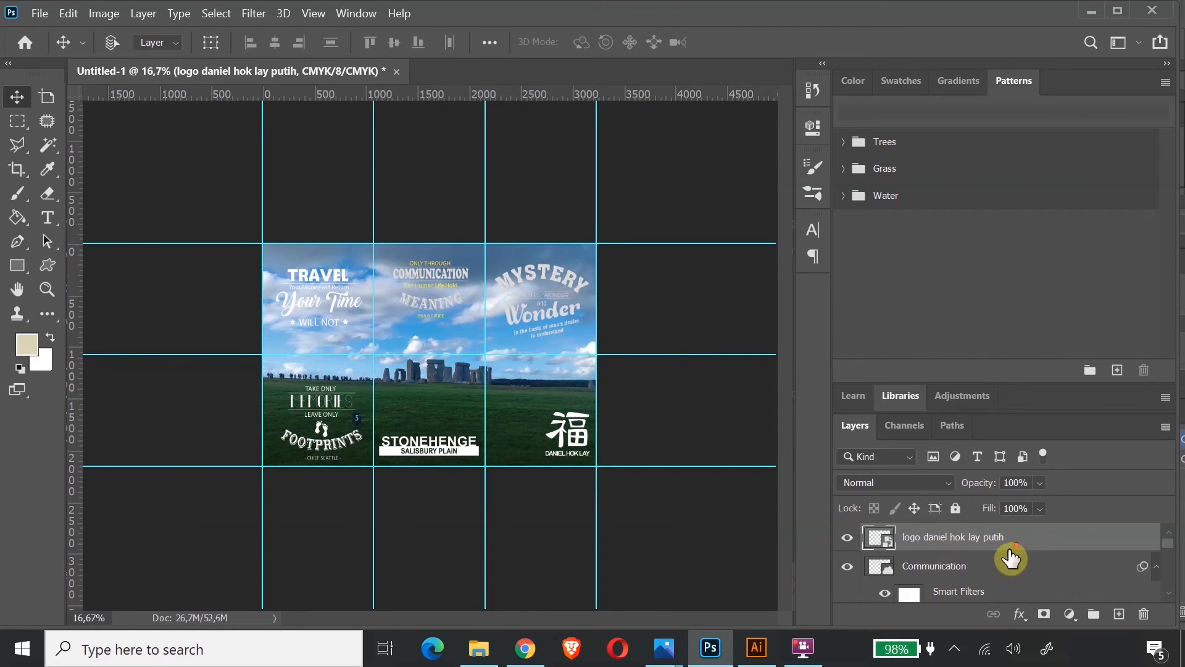
Add a Drop Shadow to the logo layer using Multiply, 10% opacity, 134° angle, 12 px distance, 35% spread and 7 px size
scroll(1013, 555, "down", 1)
scroll(1047, 568, "up", 1)
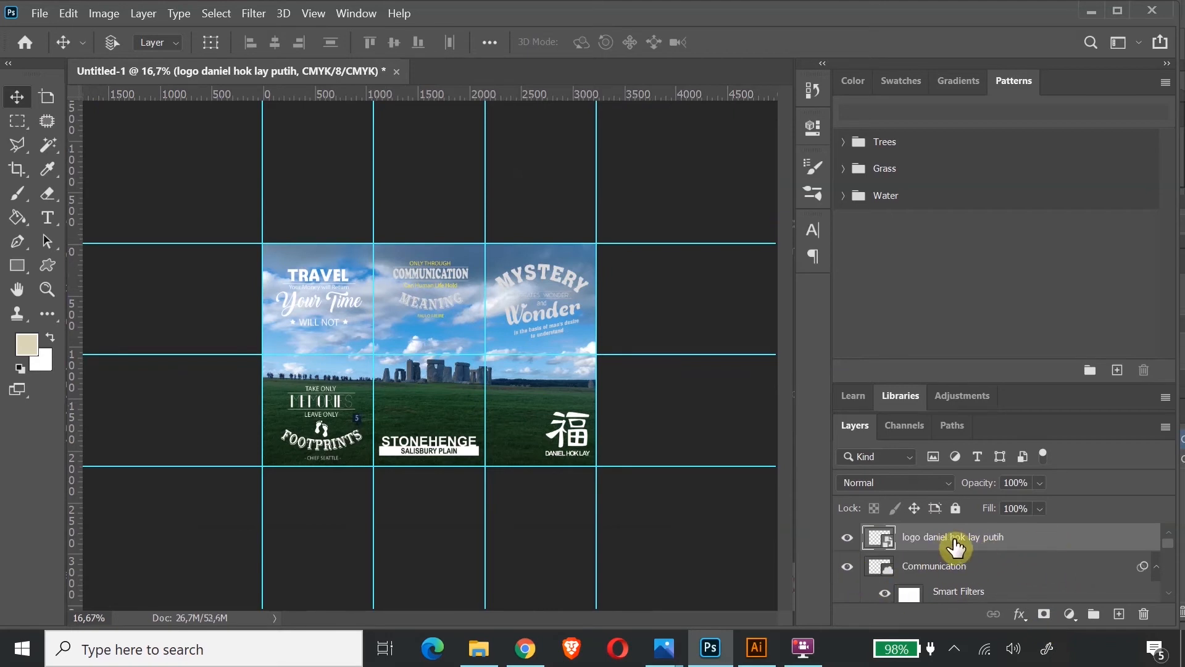
left_click(1044, 545)
double_click(1050, 541)
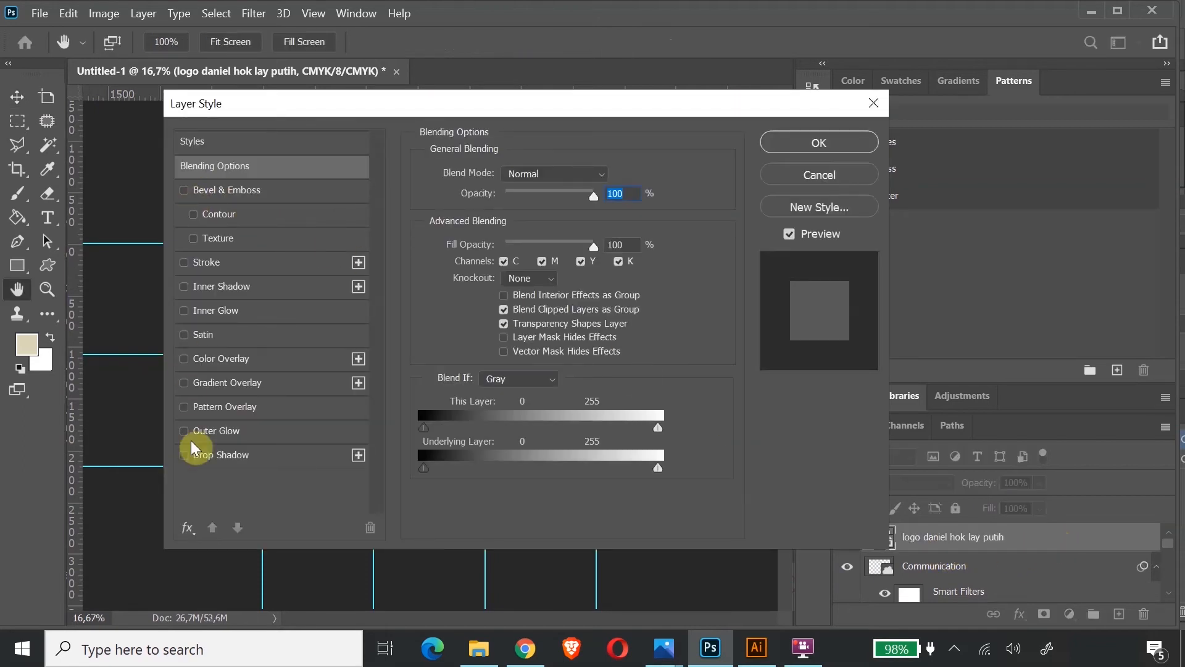
left_click(184, 455)
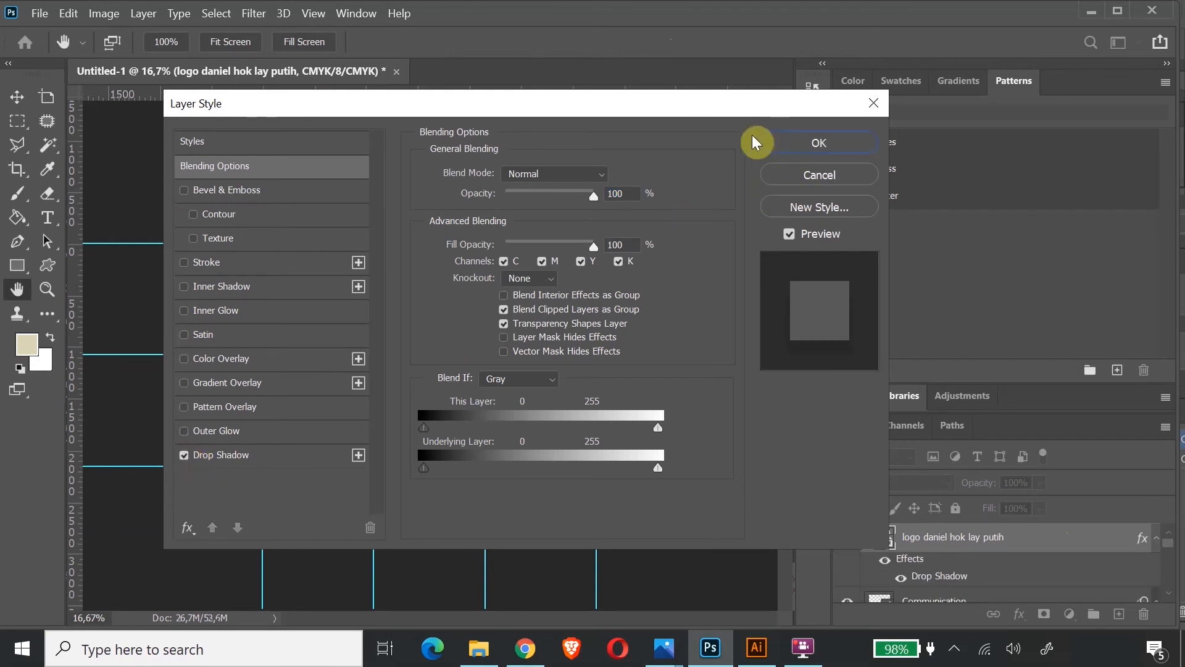
left_click(270, 460)
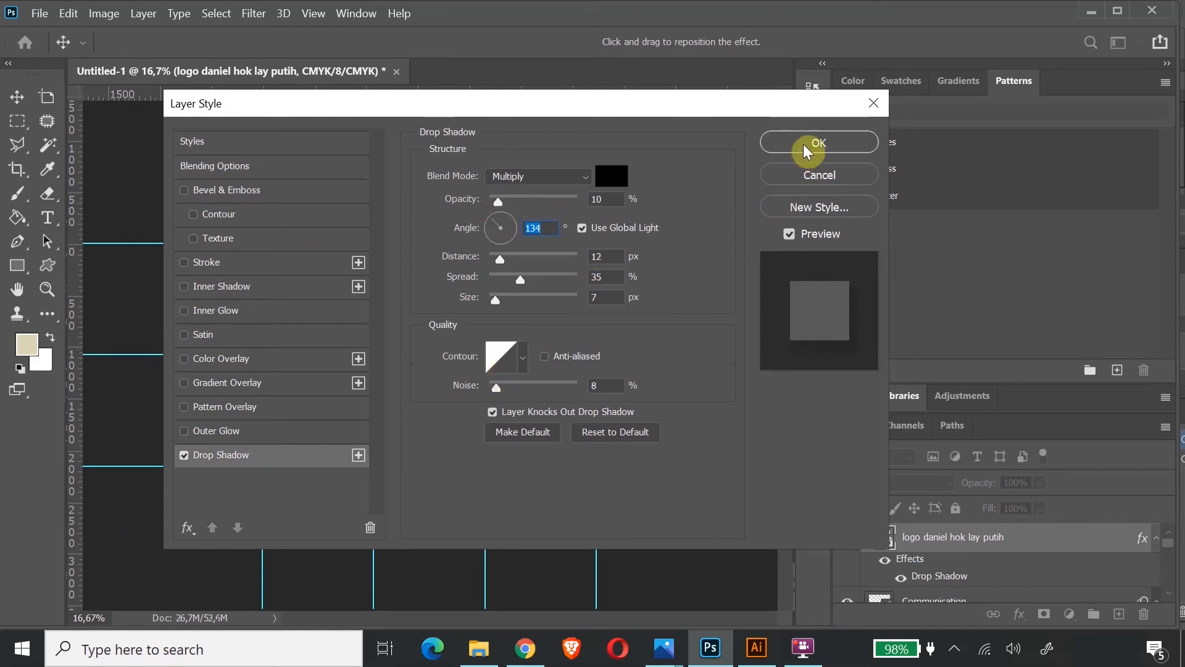
left_click(821, 142)
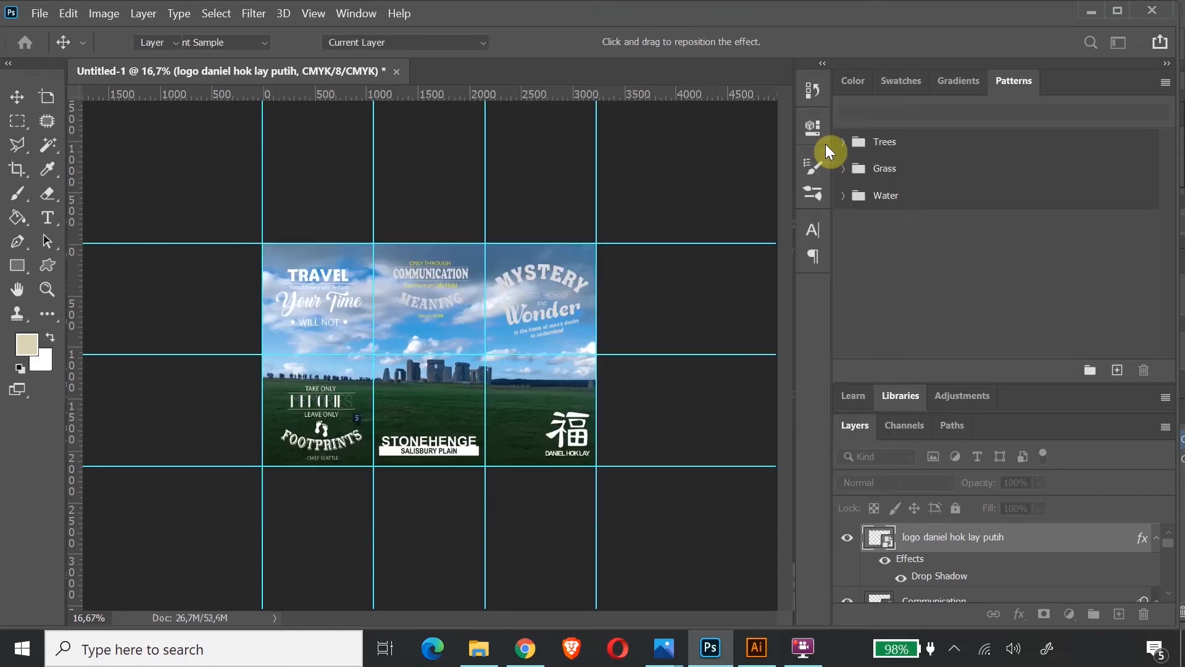
Add a Drop Shadow to the Travel layer using Multiply, 10% opacity, 134° angle, 12 px distance, 35% spread and 7 px size
left_click(47, 289)
left_click_drag(575, 411, 587, 471)
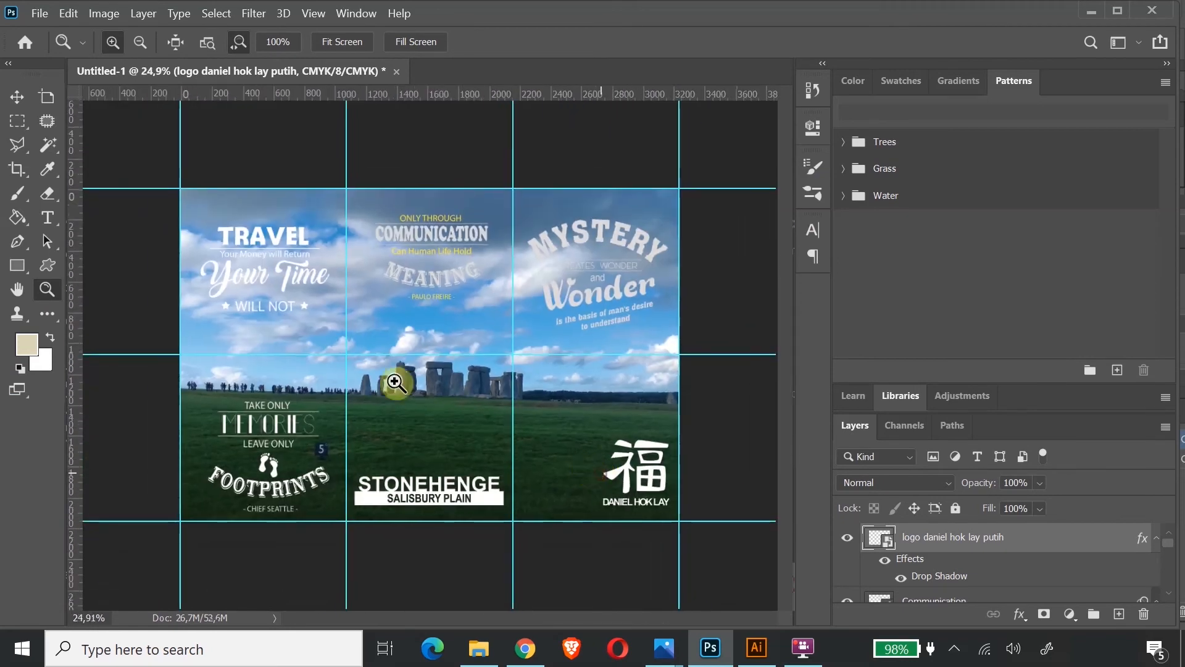
left_click(23, 95)
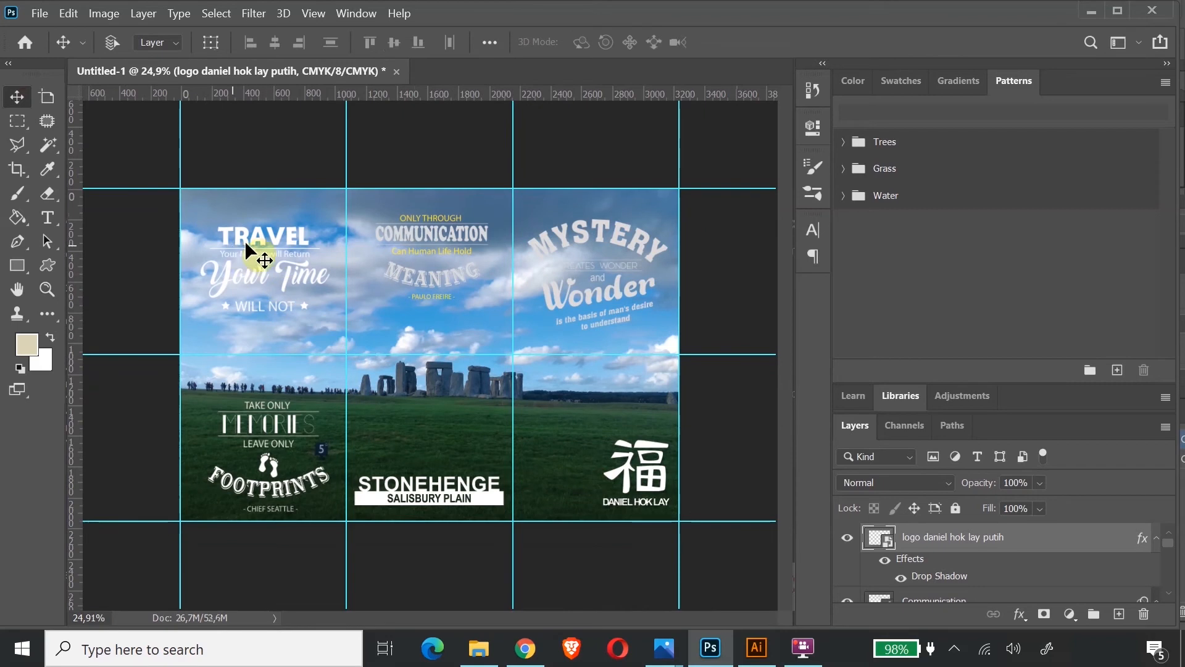
scroll(962, 543, "down", 2)
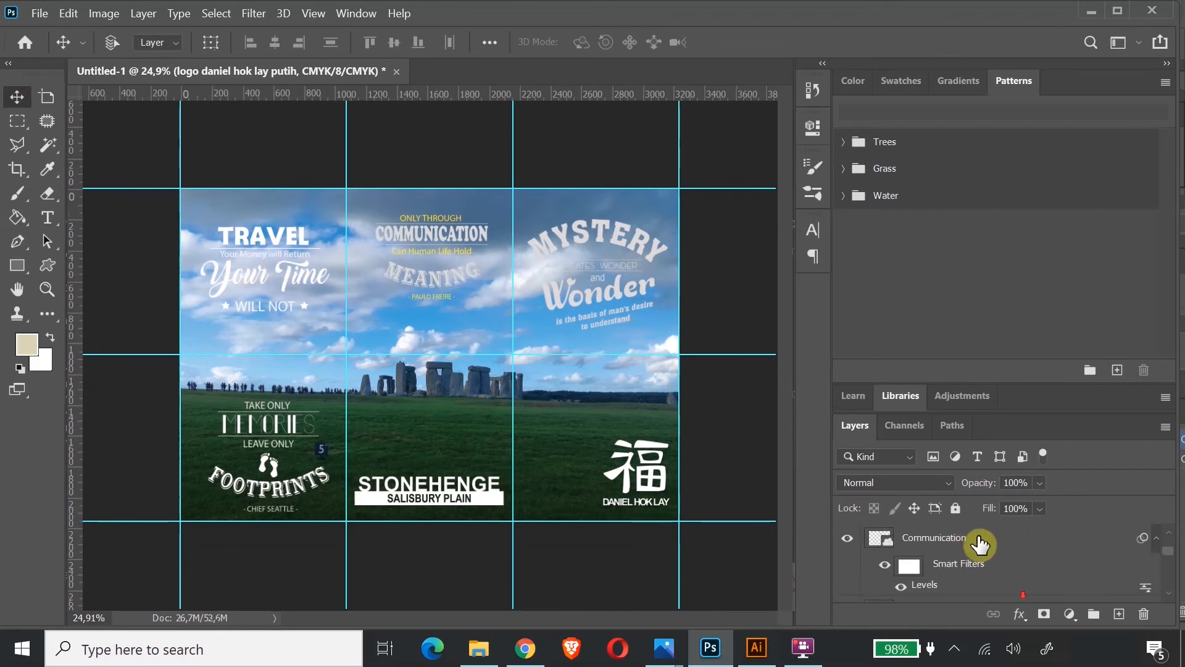
scroll(980, 547, "down", 3)
scroll(977, 545, "down", 2)
scroll(979, 547, "up", 2)
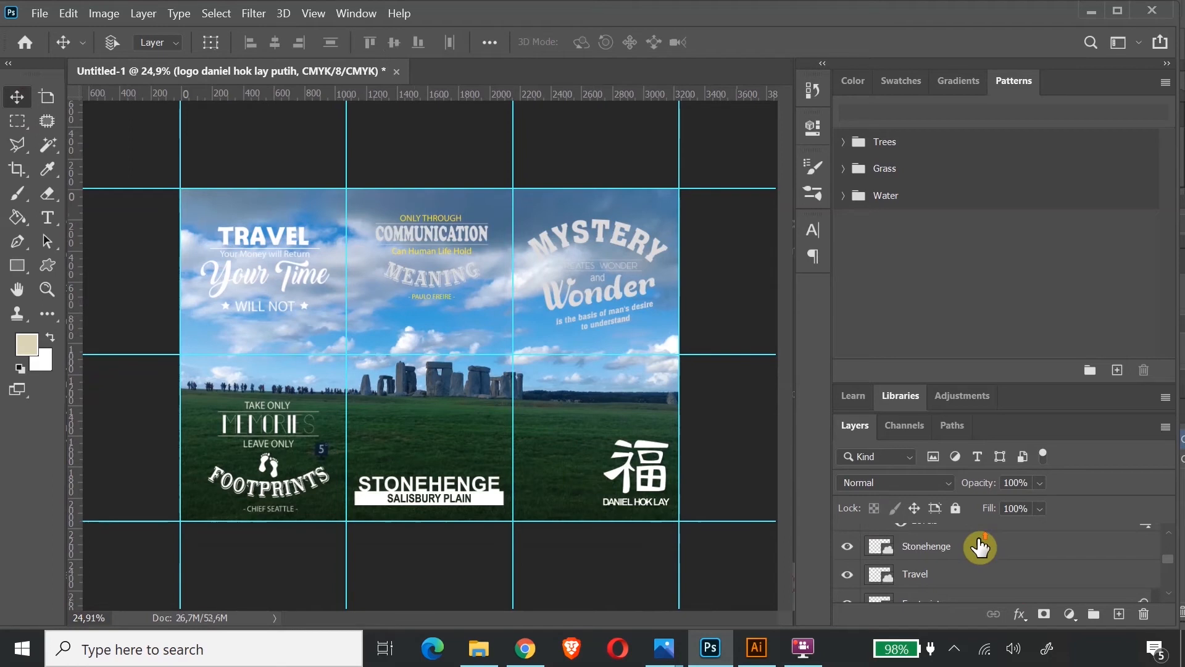
left_click(977, 580)
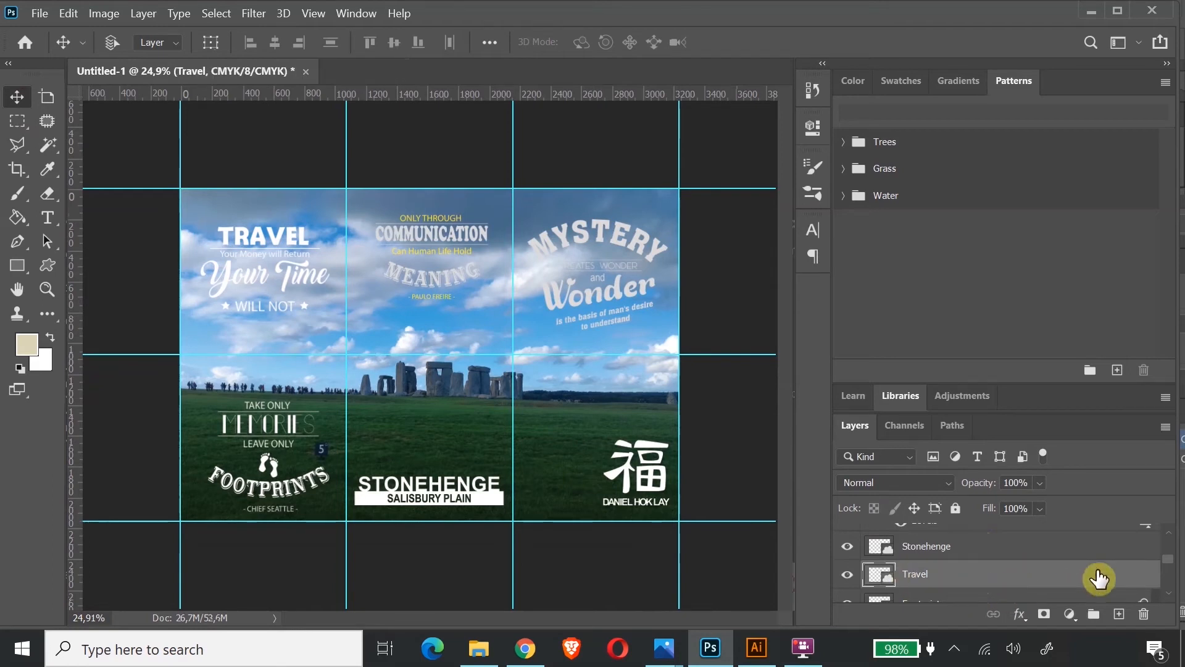
left_click(1021, 614)
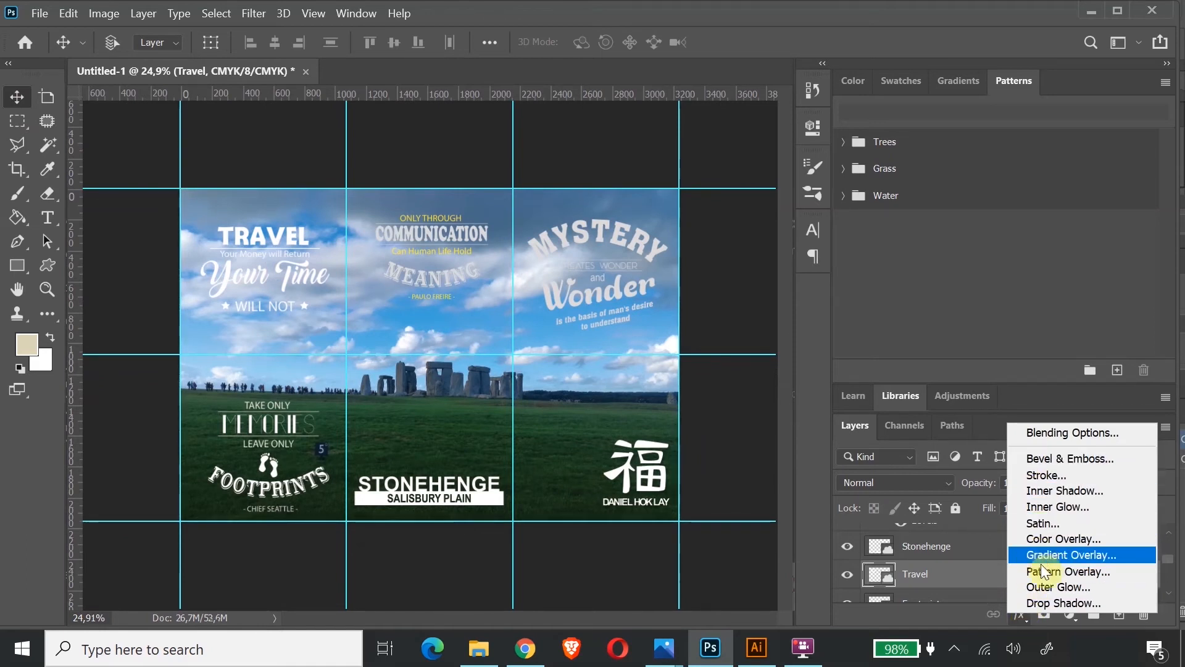
left_click(1048, 604)
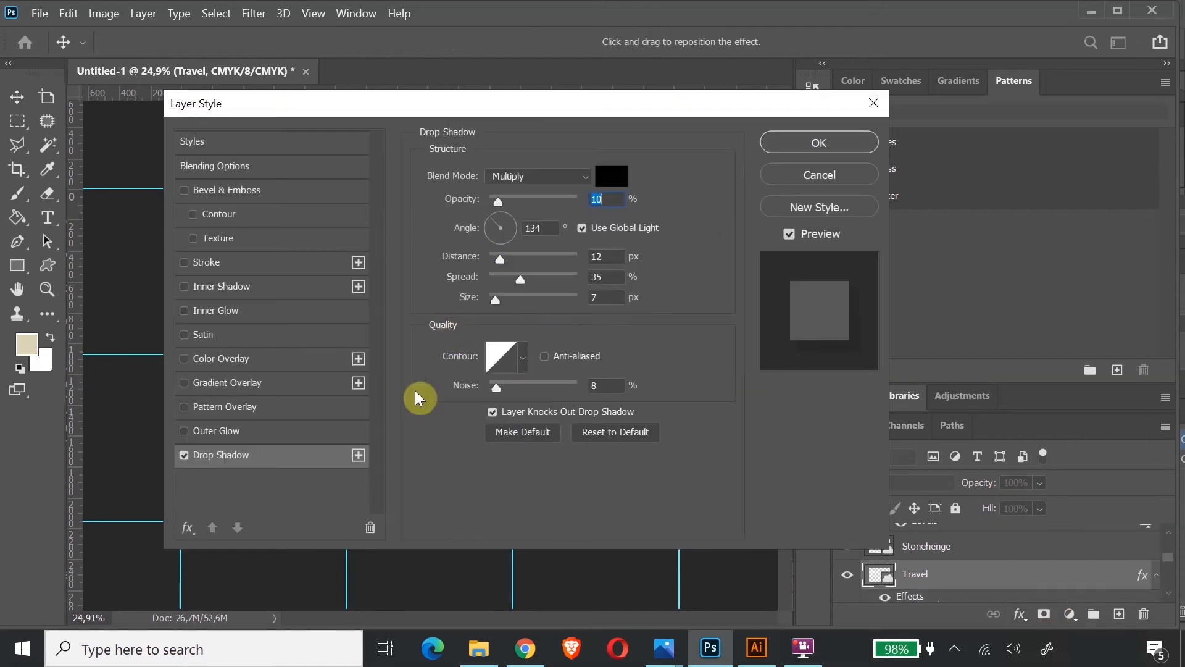
left_click(821, 143)
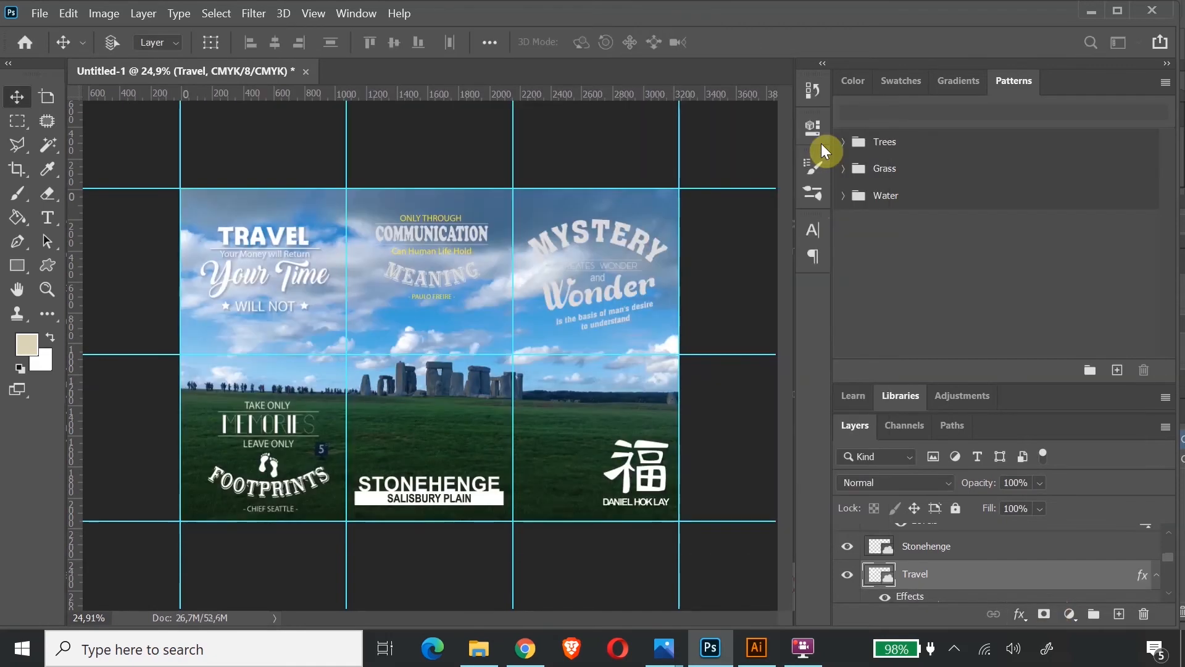
Add a Drop Shadow to the Mystery layer using Multiply, 10% opacity, 134° angle, 12 px distance, 35% spread and 7 px size
mouse_move(268, 257)
left_mouse_down()
mouse_move(312, 303)
mouse_move(279, 276)
left_mouse_up()
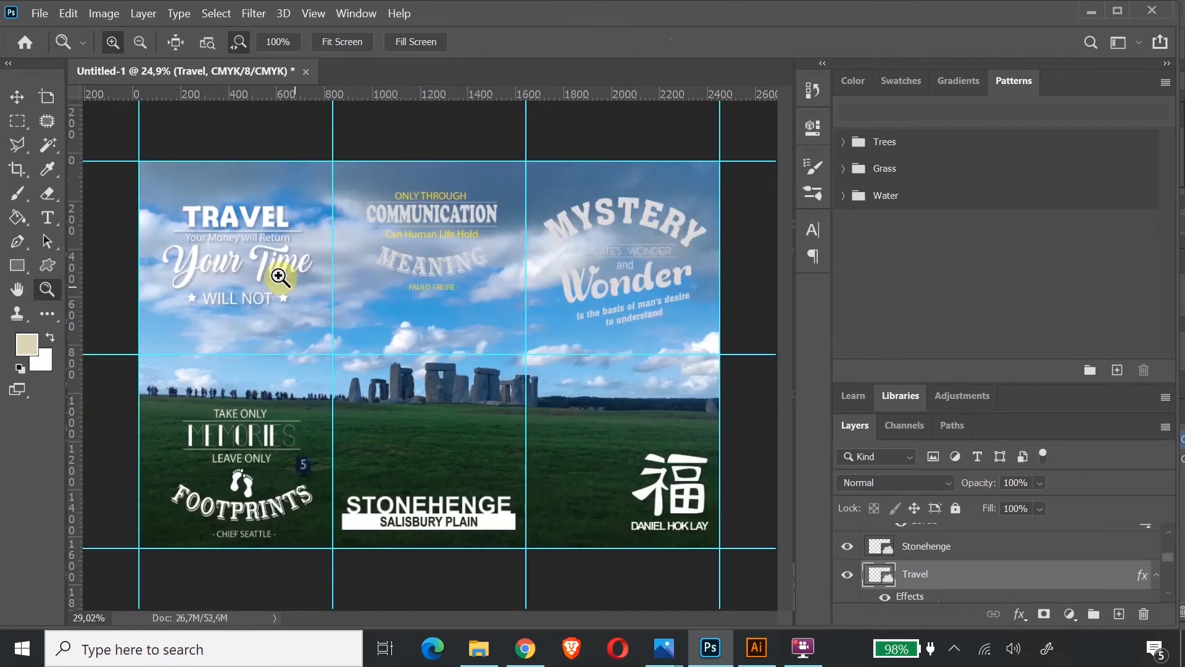
scroll(931, 587, "down", 1)
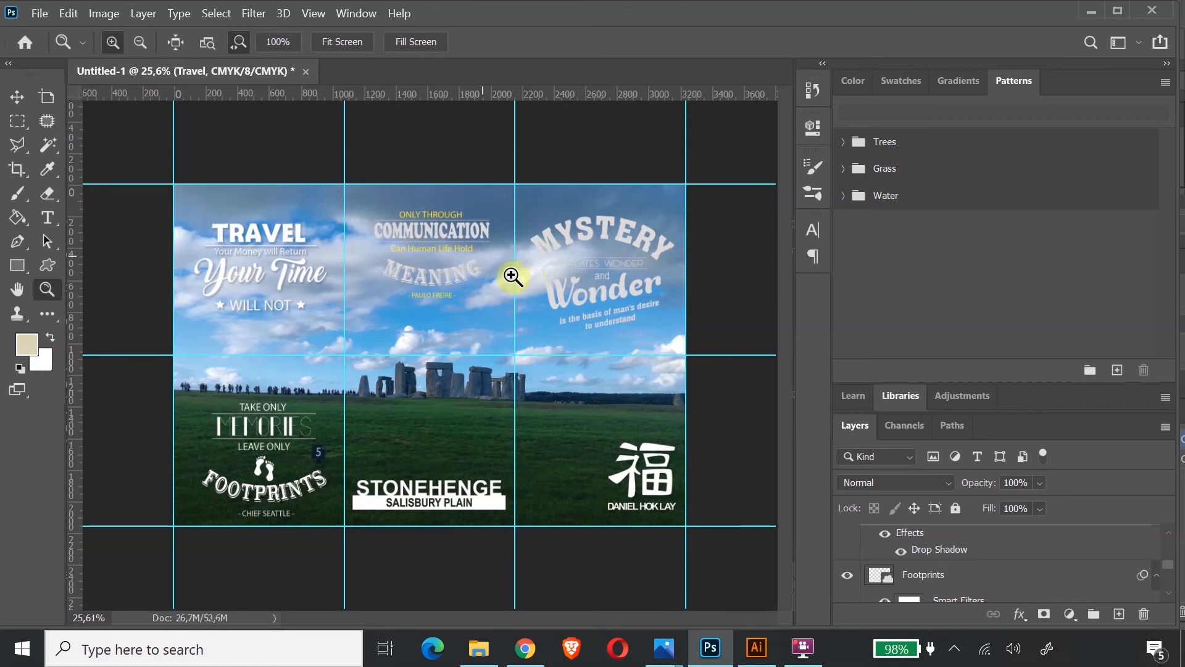
scroll(934, 557, "down", 3)
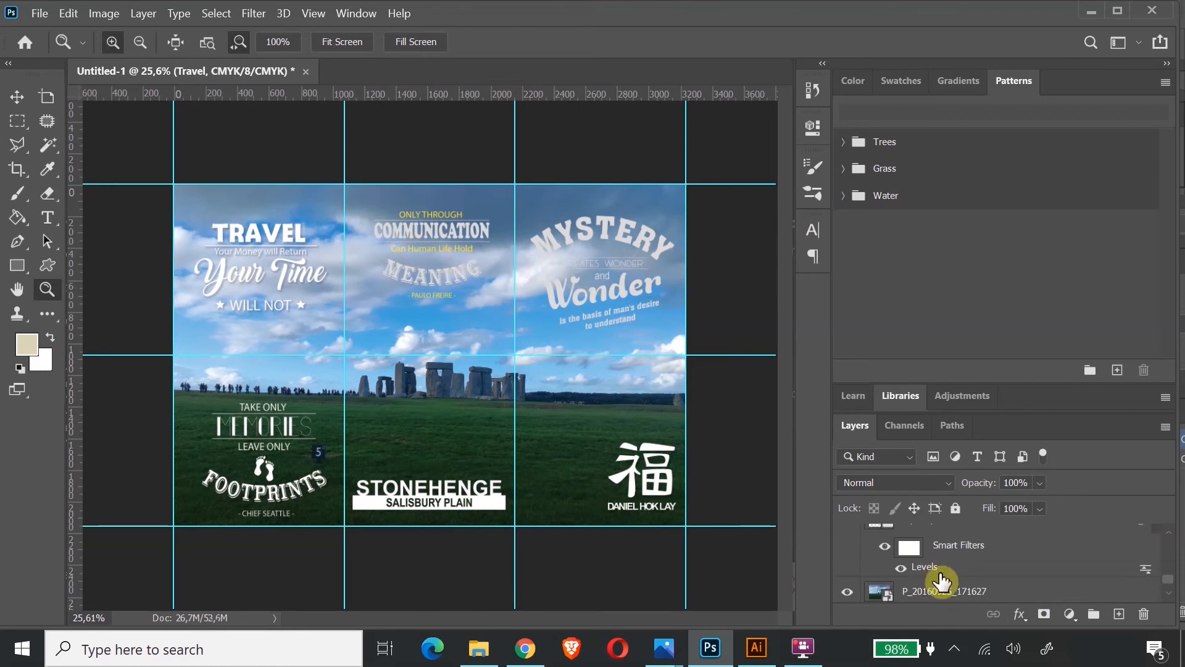
left_click(953, 584)
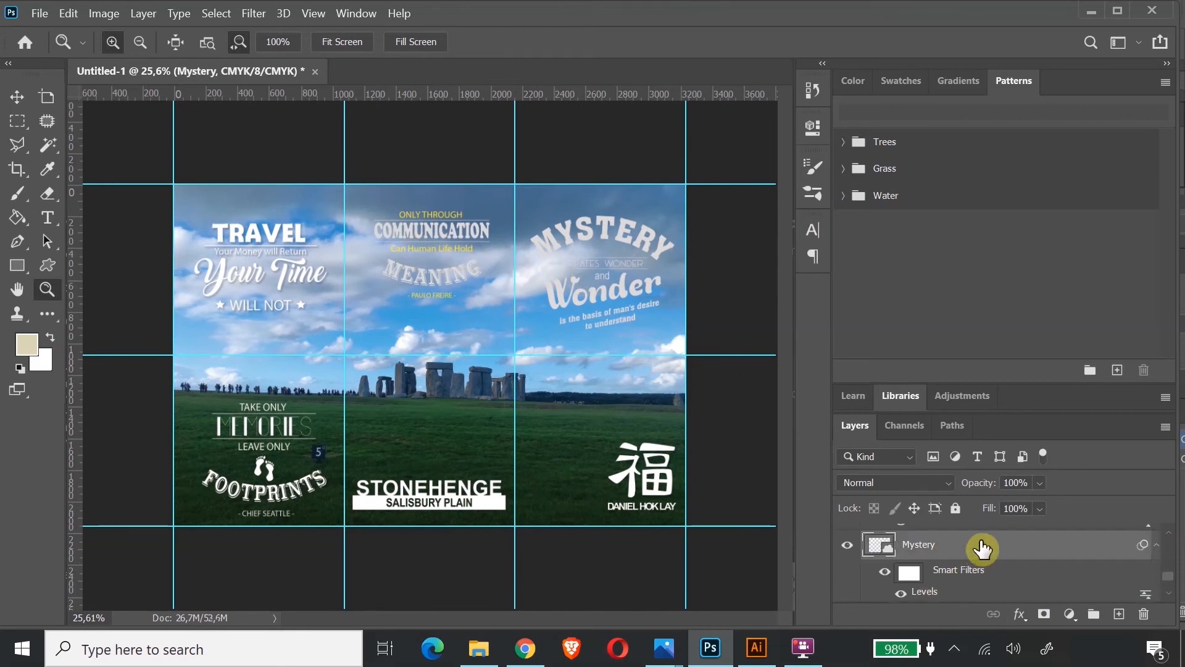
left_click(1020, 614)
left_click(1034, 605)
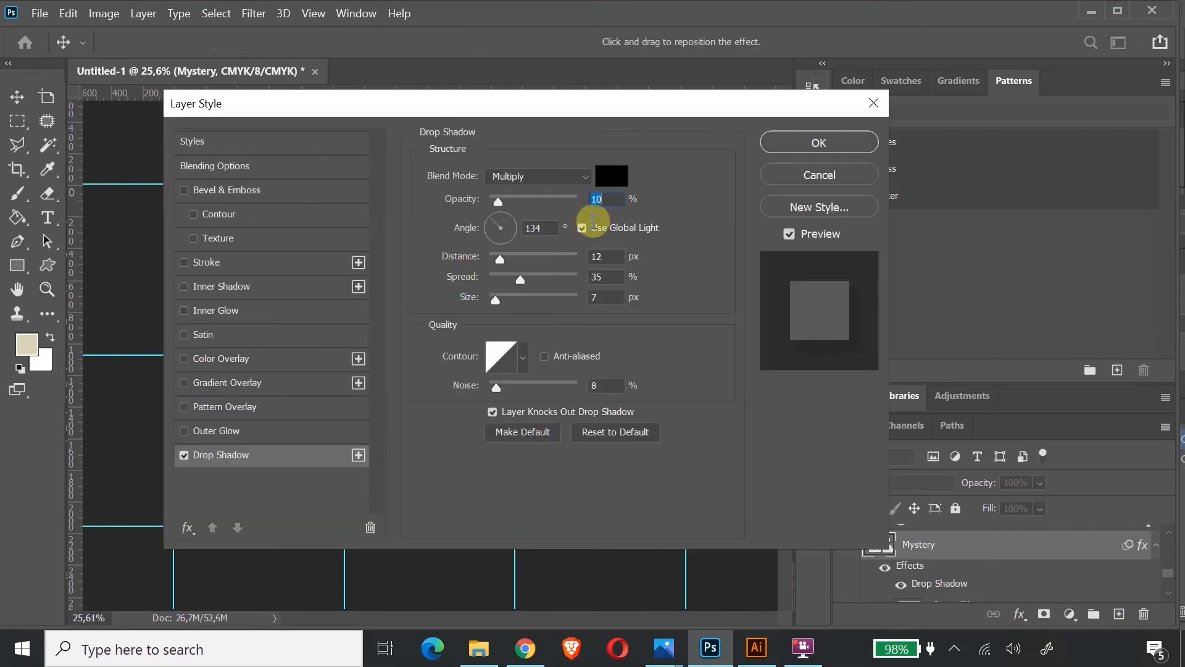
left_click(783, 143)
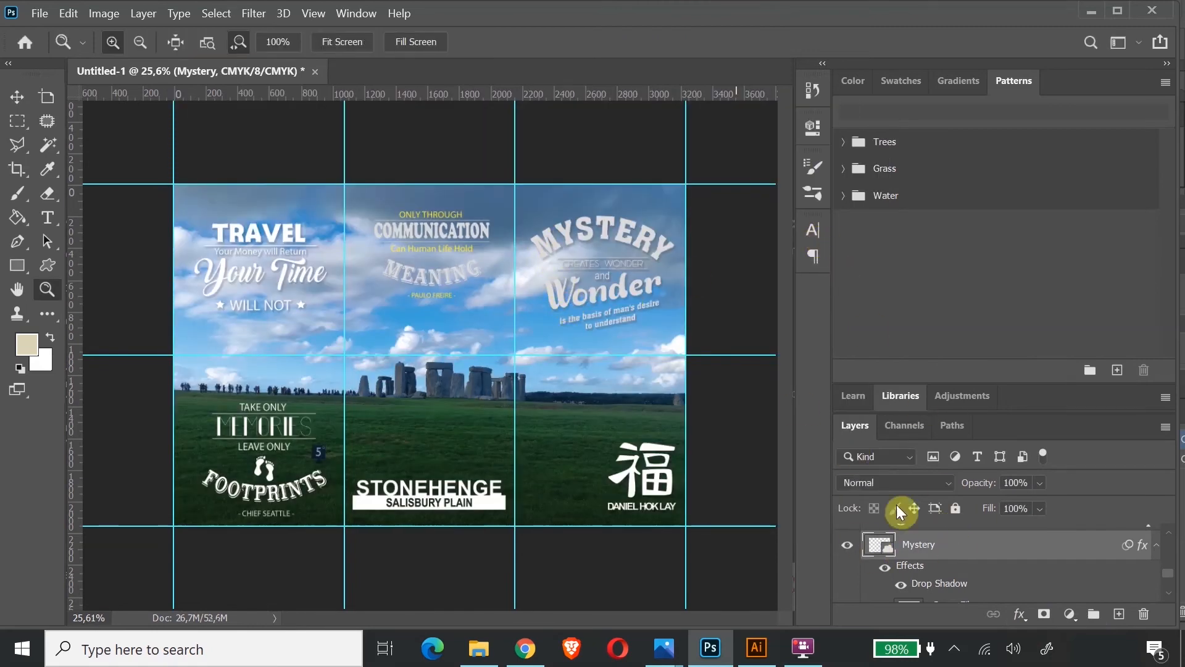
Add a Drop Shadow to the Communication layer using Multiply, 10% opacity, 134° angle, 12 px distance, 35% spread and 7 px size
scroll(951, 560, "down", 2)
scroll(955, 570, "up", 1)
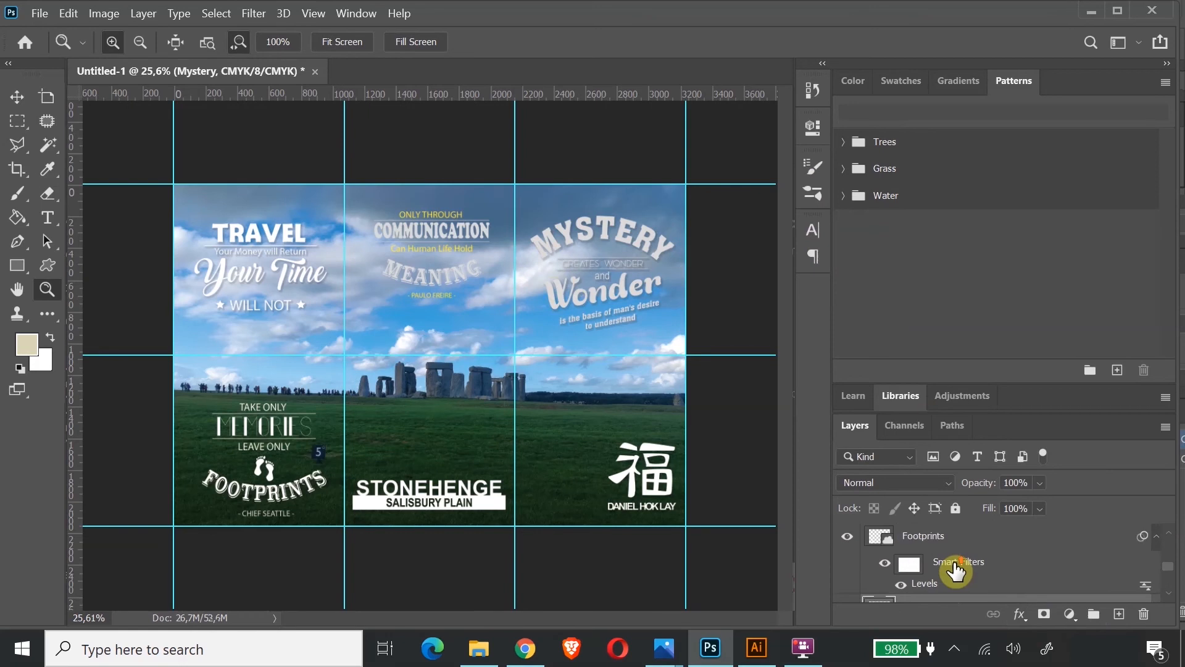
scroll(956, 570, "up", 1)
scroll(957, 565, "down", 3)
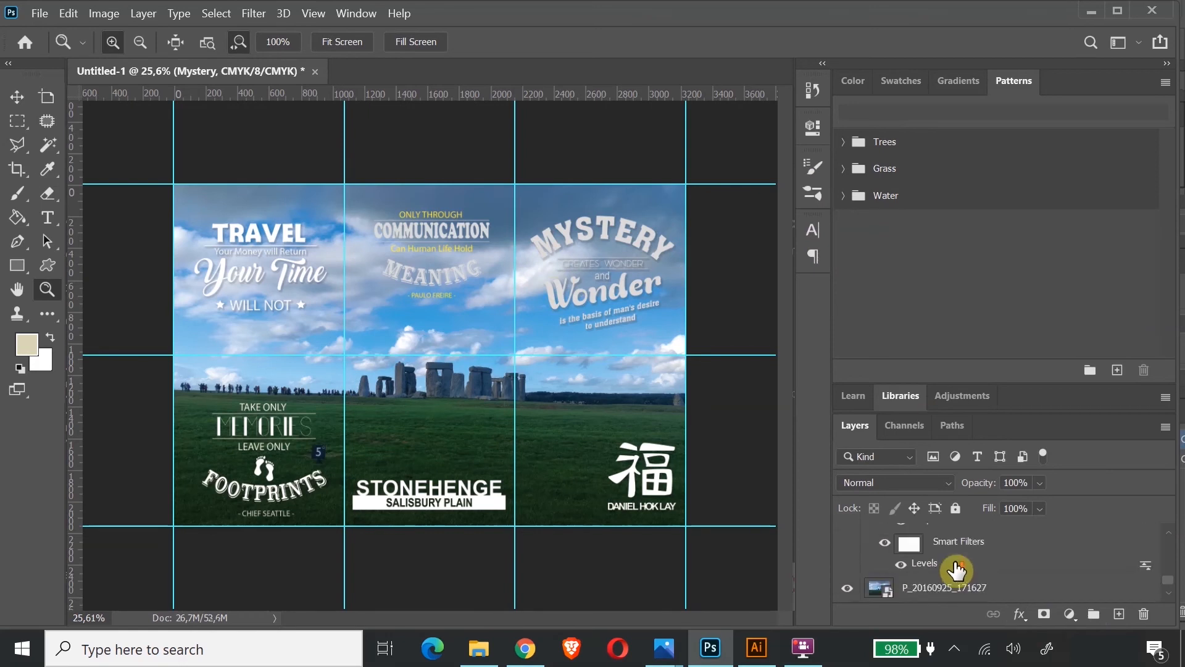
left_click(958, 547)
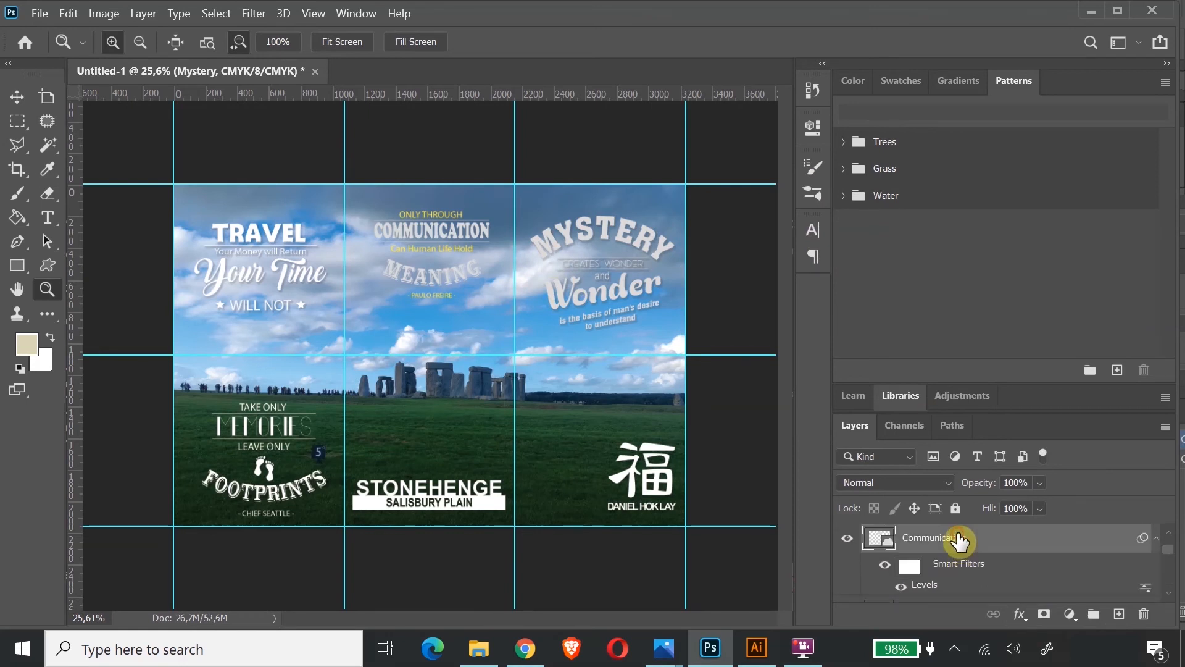
left_click(1020, 614)
left_click(1041, 603)
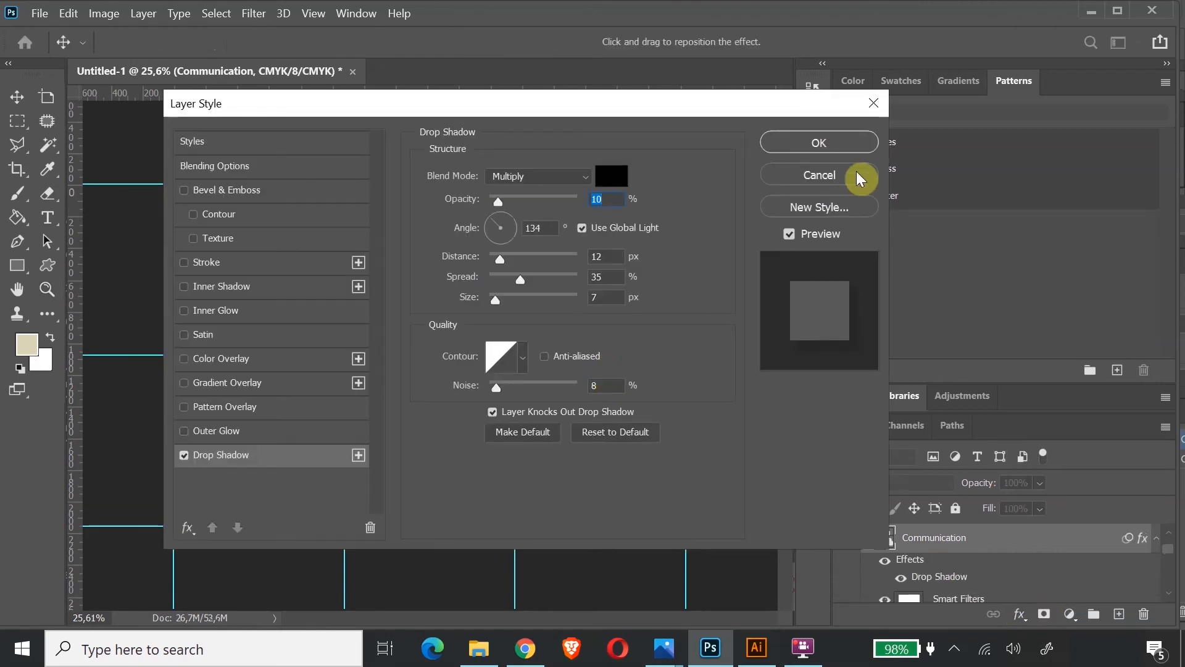
left_click(857, 141)
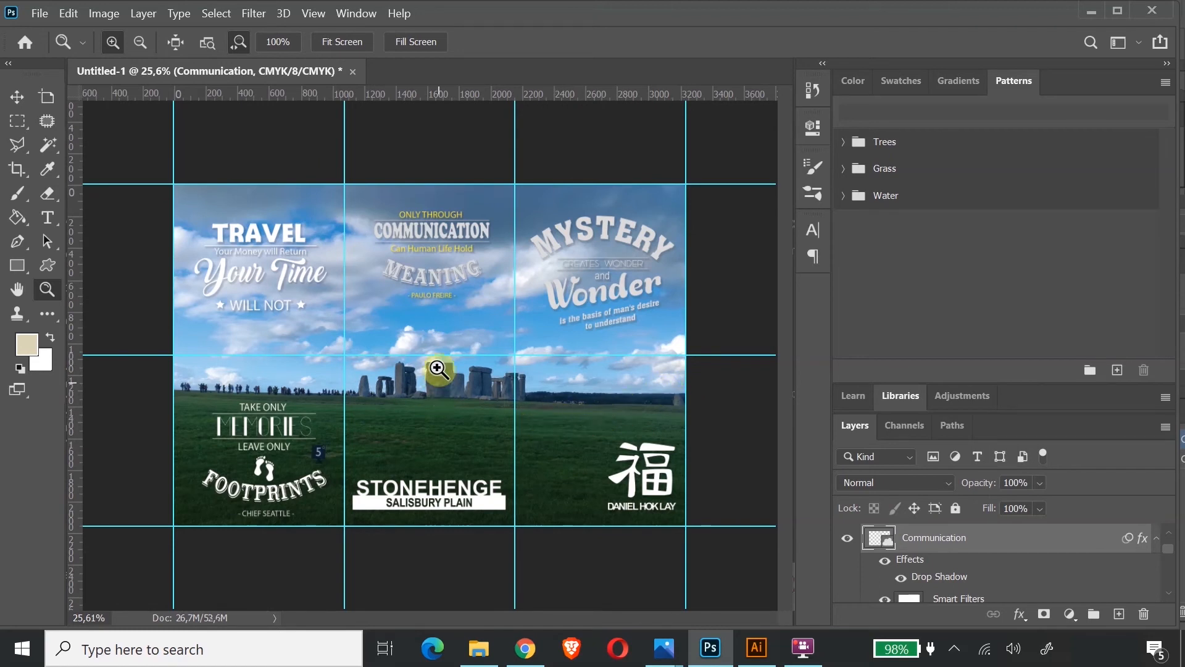
Examine up close how the tops of the Stonehenge stones sit relative to the horizontal grid guide
left_click_drag(428, 352, 462, 317)
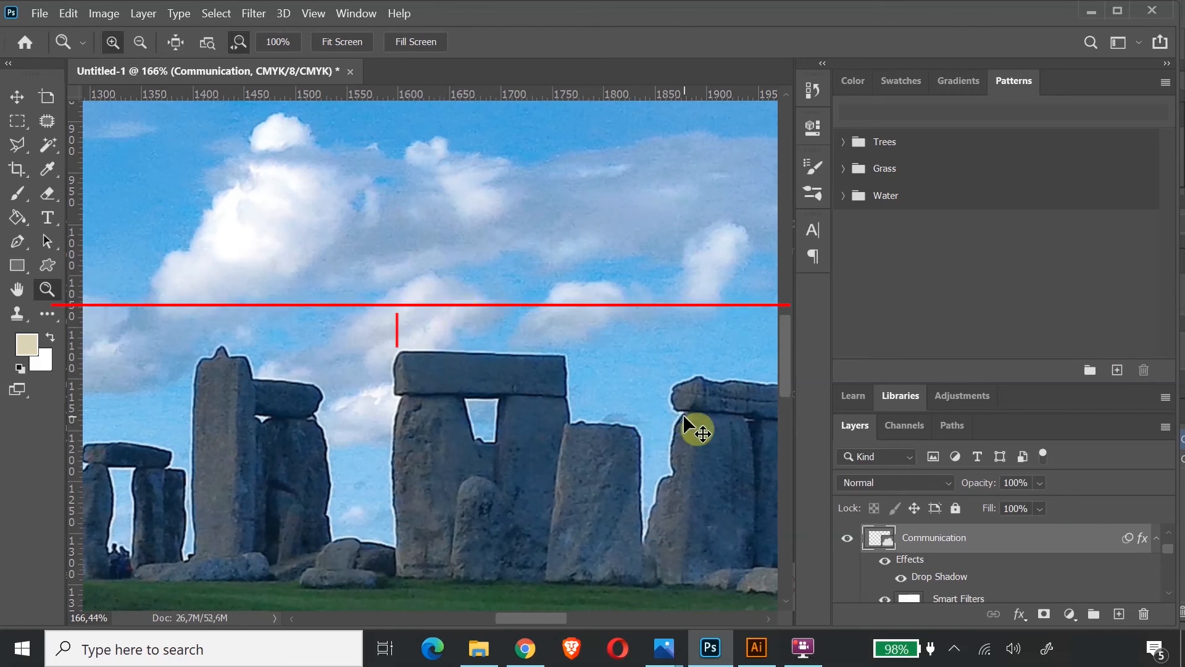
key("ctrl+1")
key("ctrl+minus")
key("ctrl+minus")
key("ctrl+minus")
key("ctrl+minus")
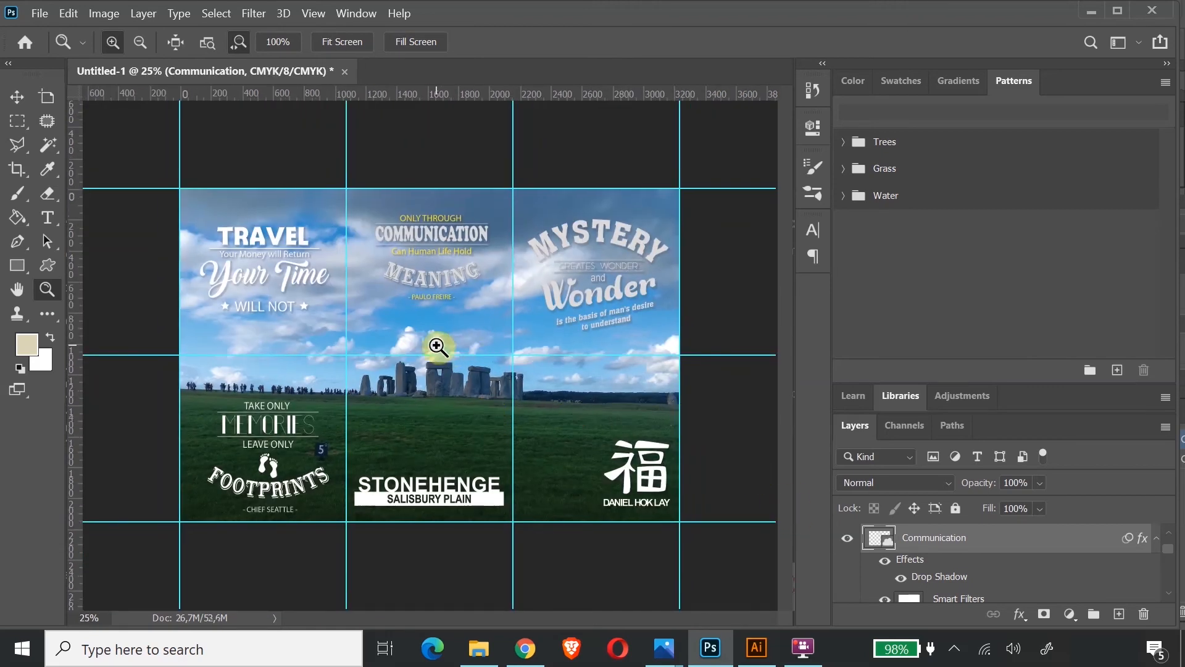
key("ctrl+t")
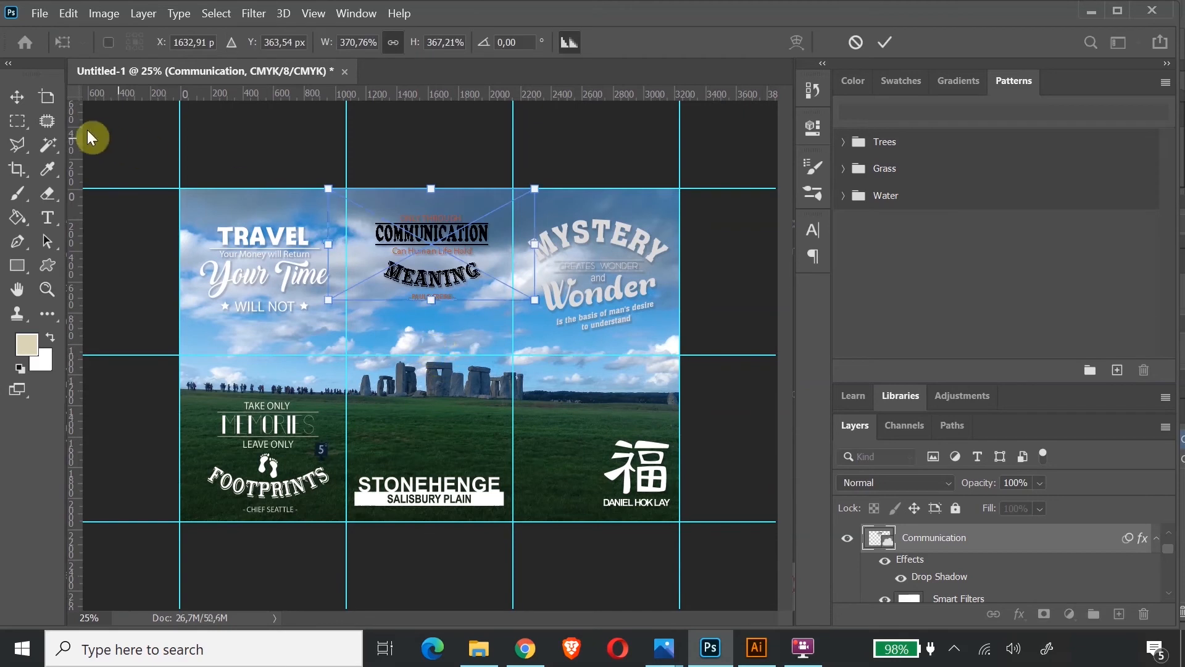
left_click(19, 106)
Enlarge the Stonehenge background photo proportionally from its lower corners, extending it past both sides of the canvas and lowering the stones beneath the horizontal guide
scroll(973, 532, "down", 5)
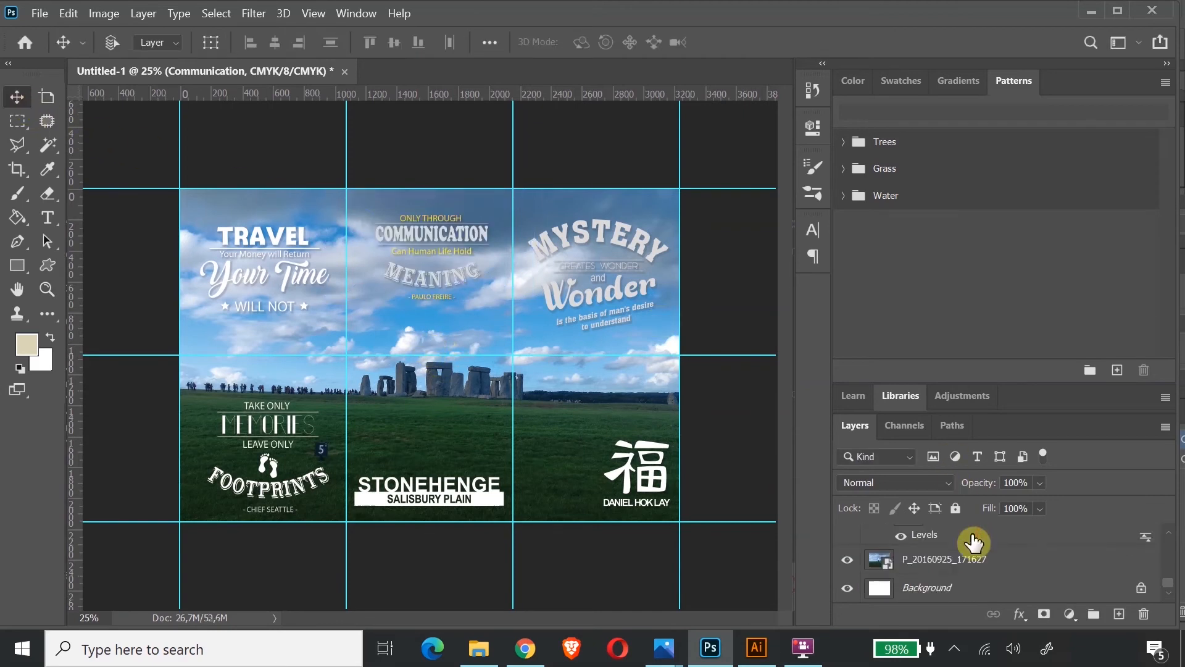
left_click(970, 562)
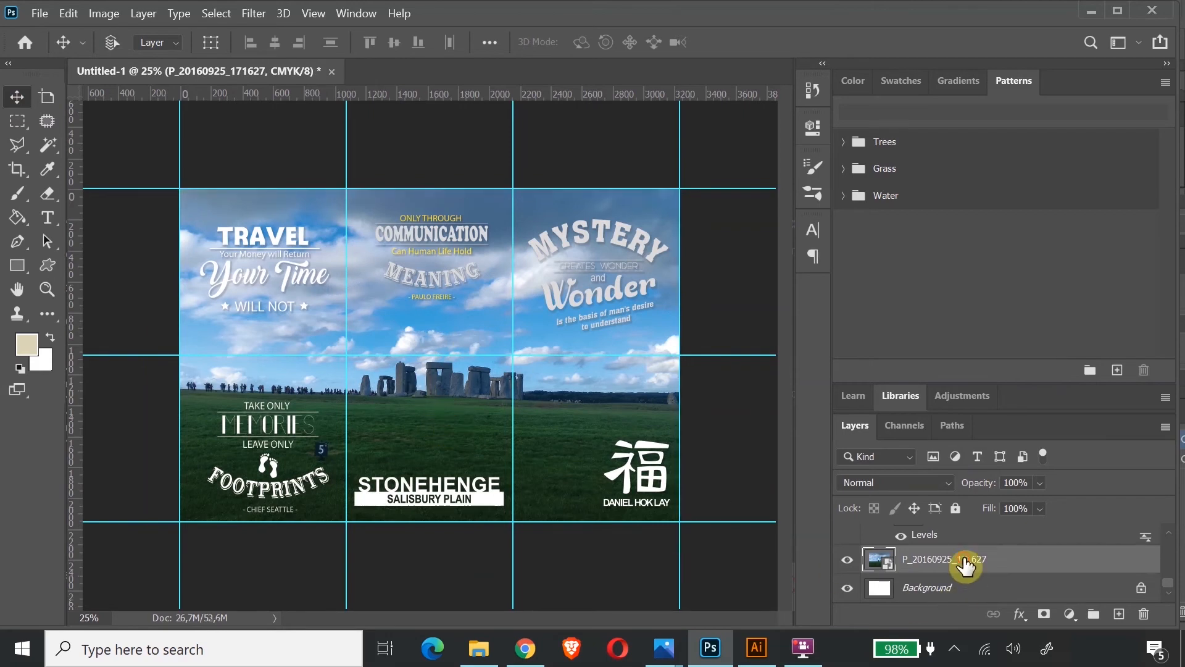
key("ctrl+t")
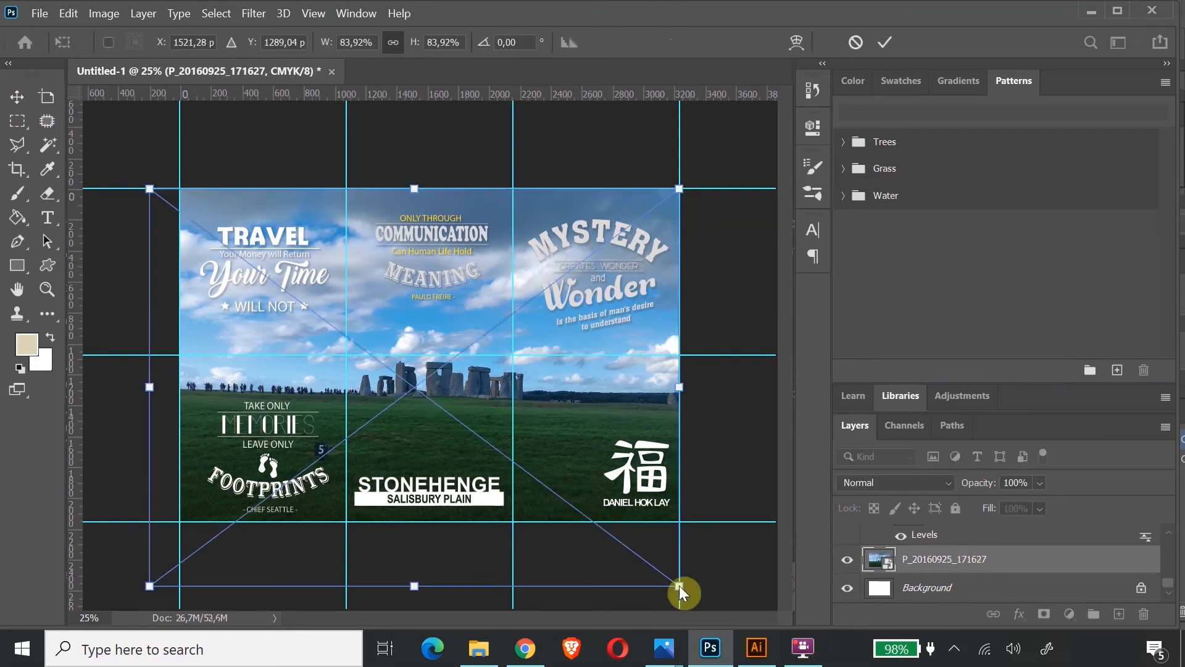
left_click_drag(679, 585, 709, 600)
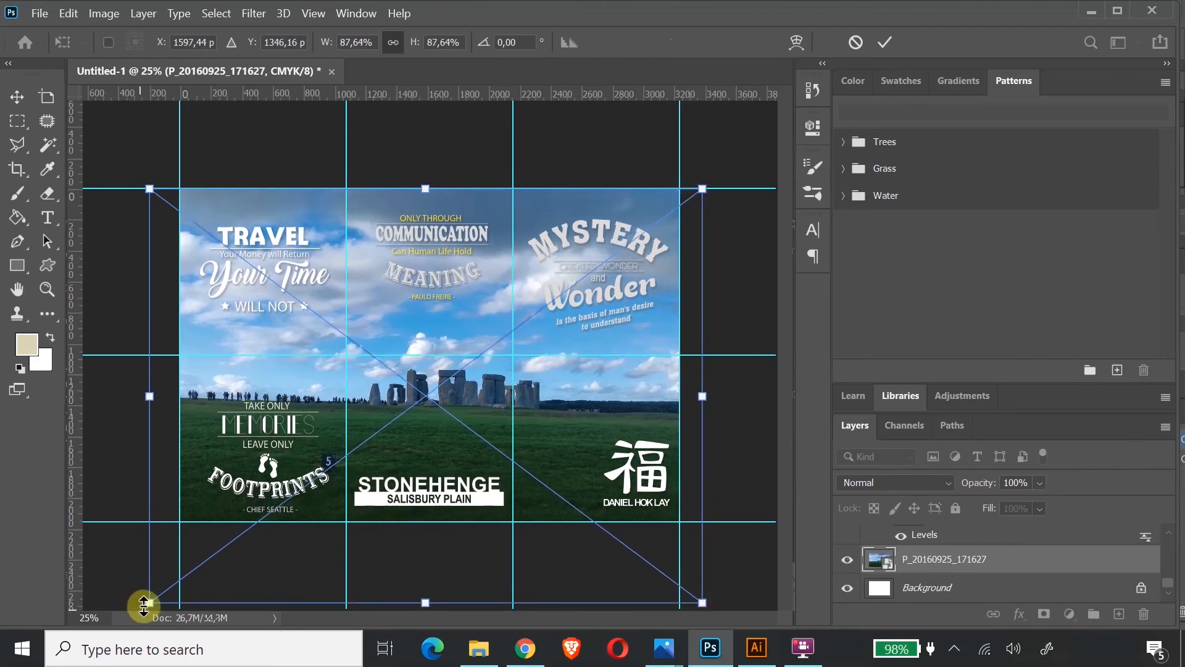
left_click_drag(141, 606, 128, 612)
left_click(17, 97)
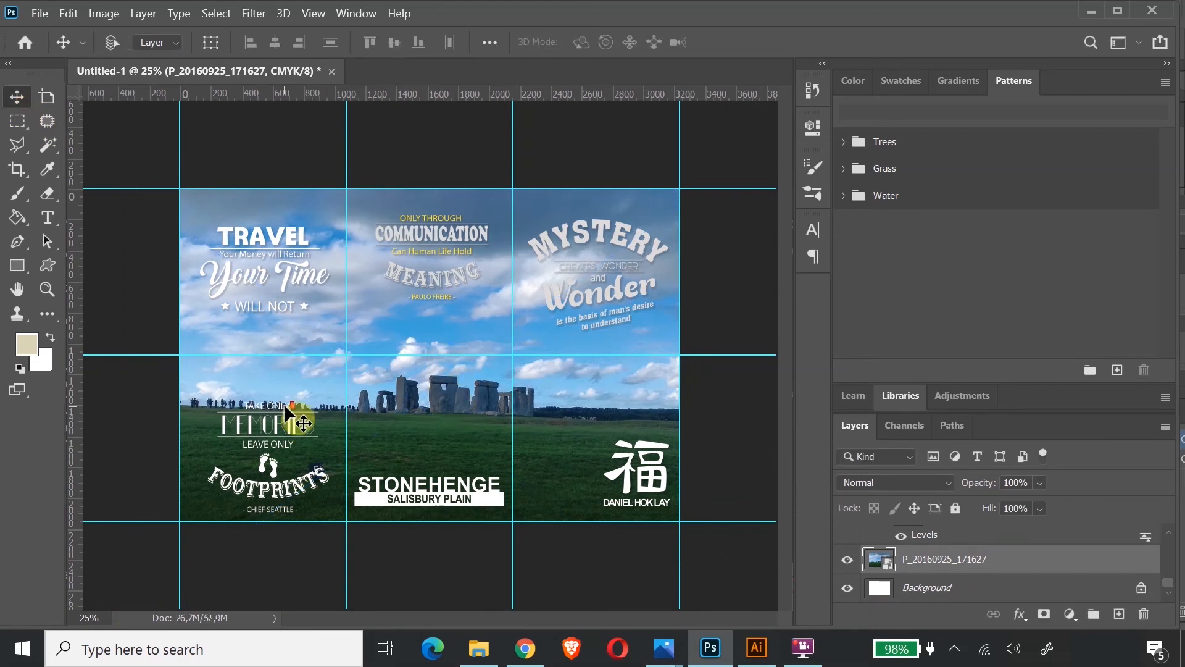
Scale the Footprints quote layer down to about 35% within the lower-left grid cell
left_click(47, 288)
left_click_drag(214, 403, 271, 442)
scroll(273, 435, "down", 5)
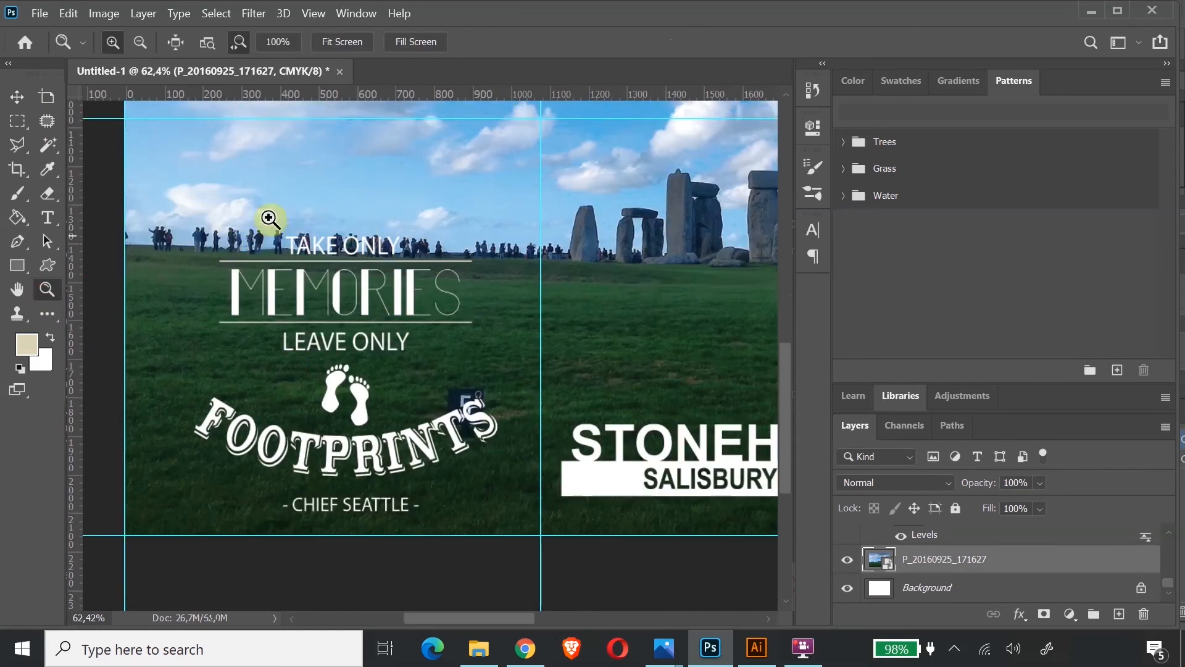
left_click(17, 98)
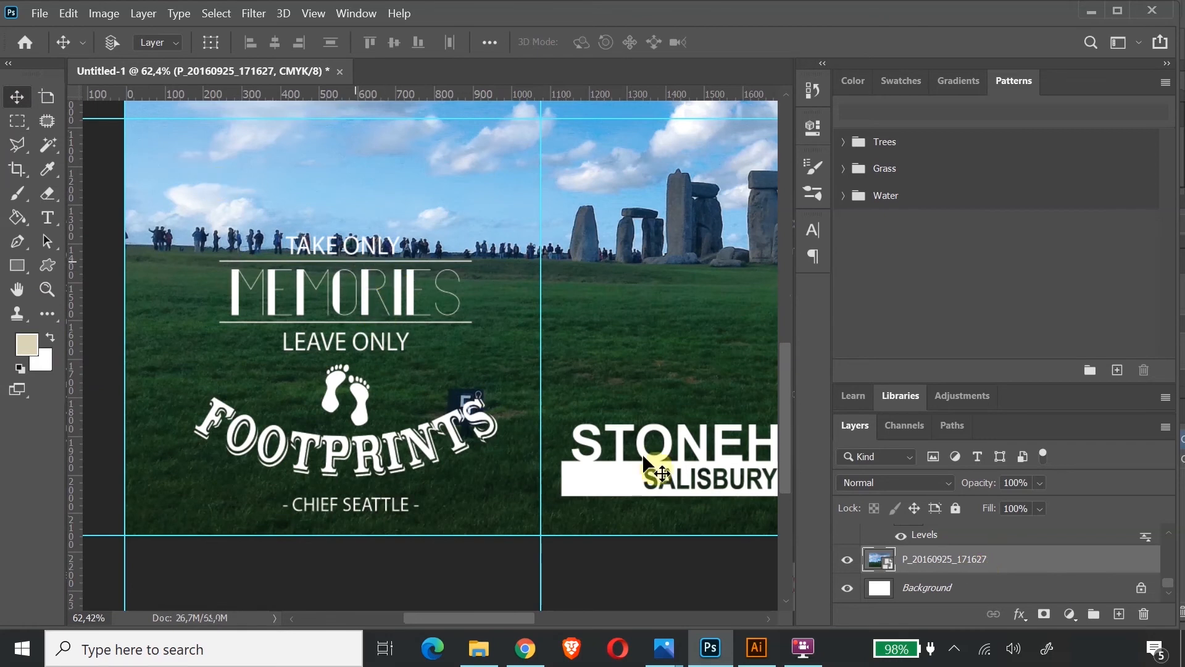
scroll(1176, 586, "up", 3)
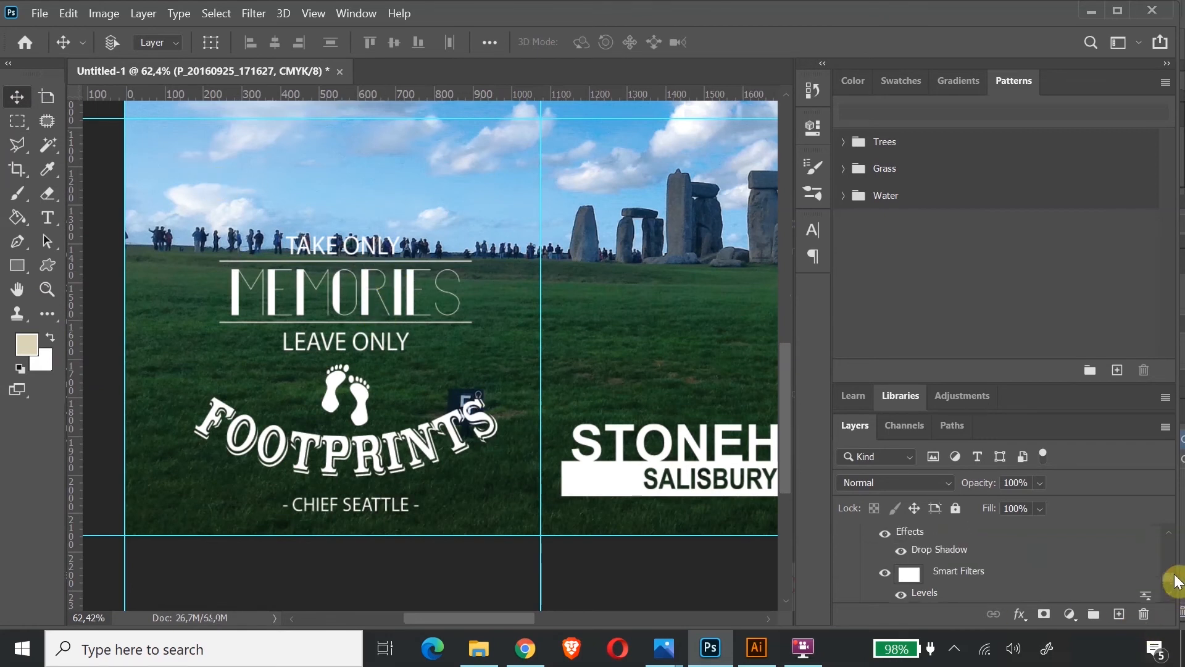
scroll(1176, 571, "up", 5)
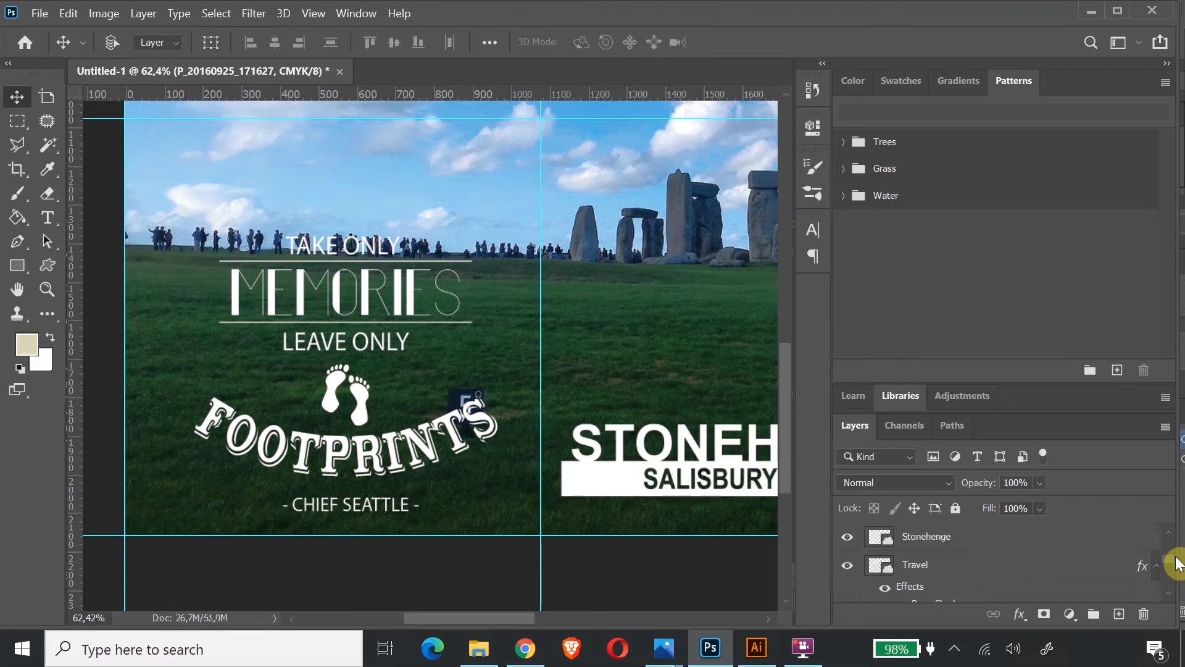
scroll(1173, 552, "up", 2)
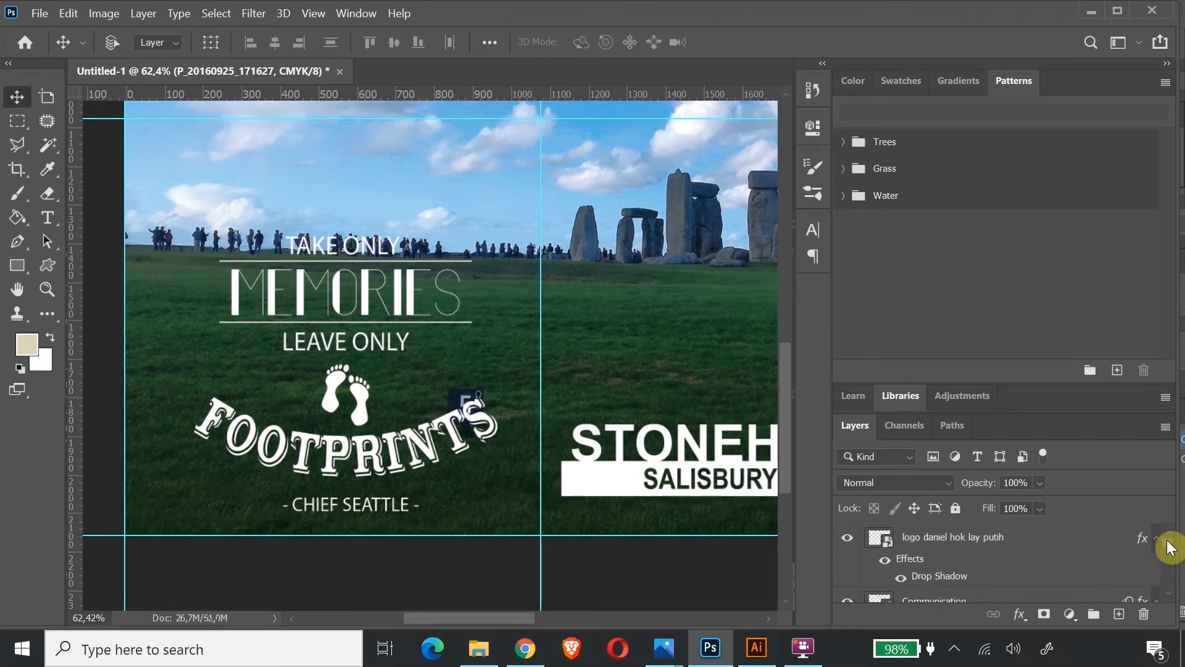
scroll(1171, 549, "down", 8)
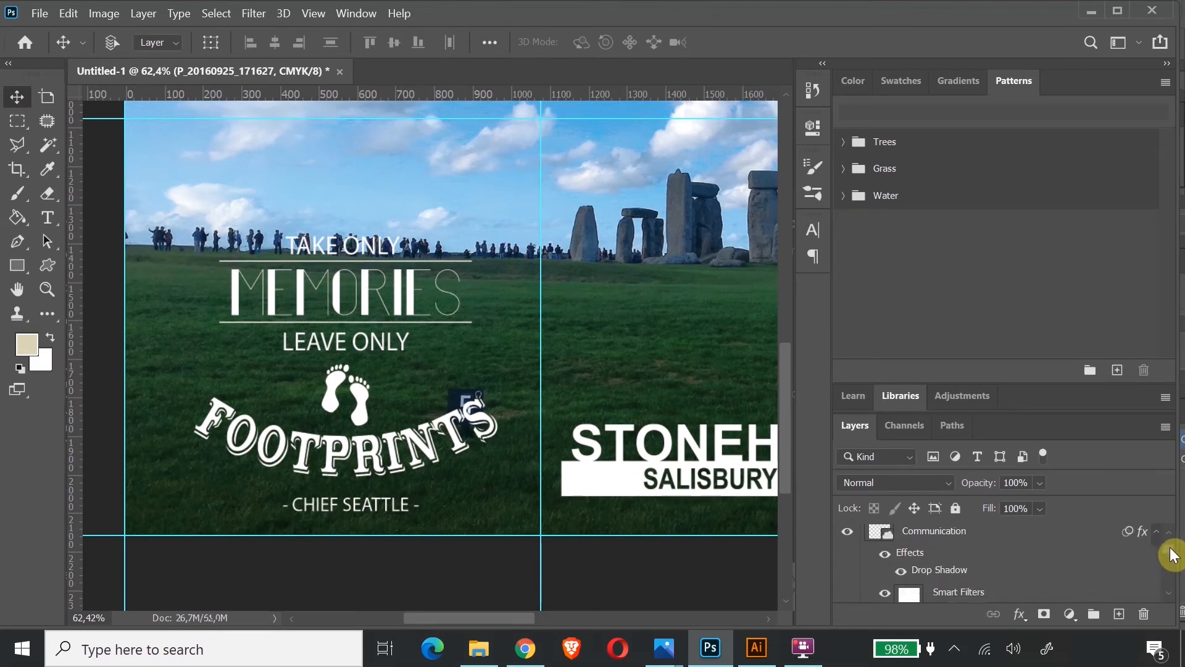
scroll(1175, 563, "down", 3)
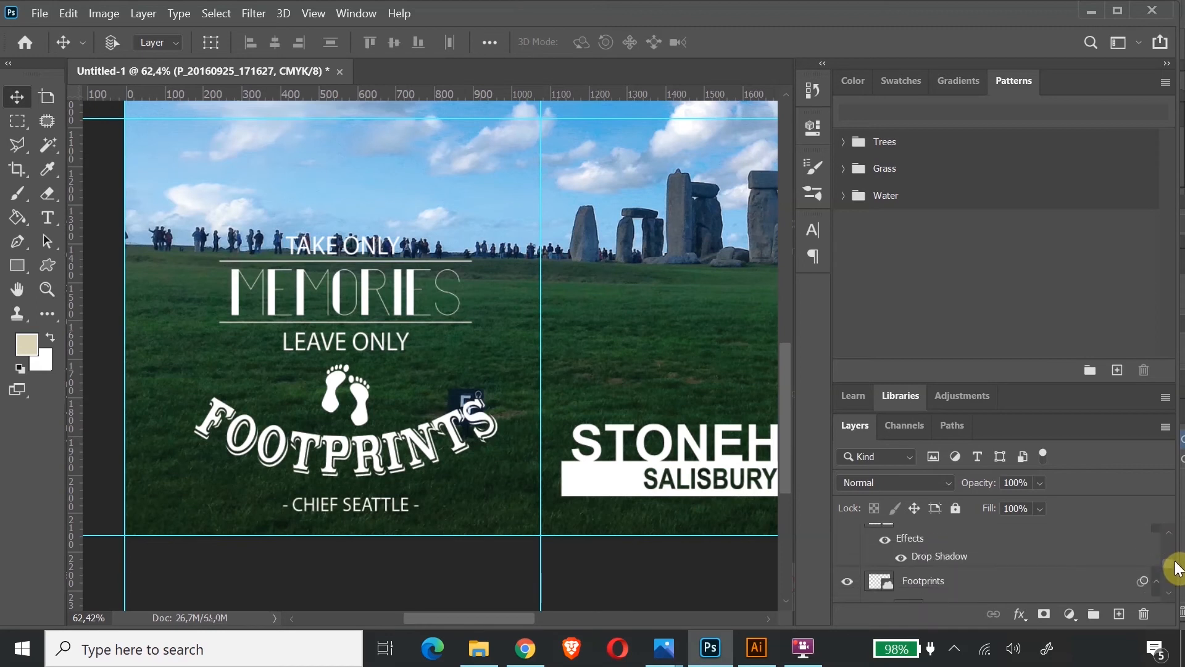
left_click(1028, 590)
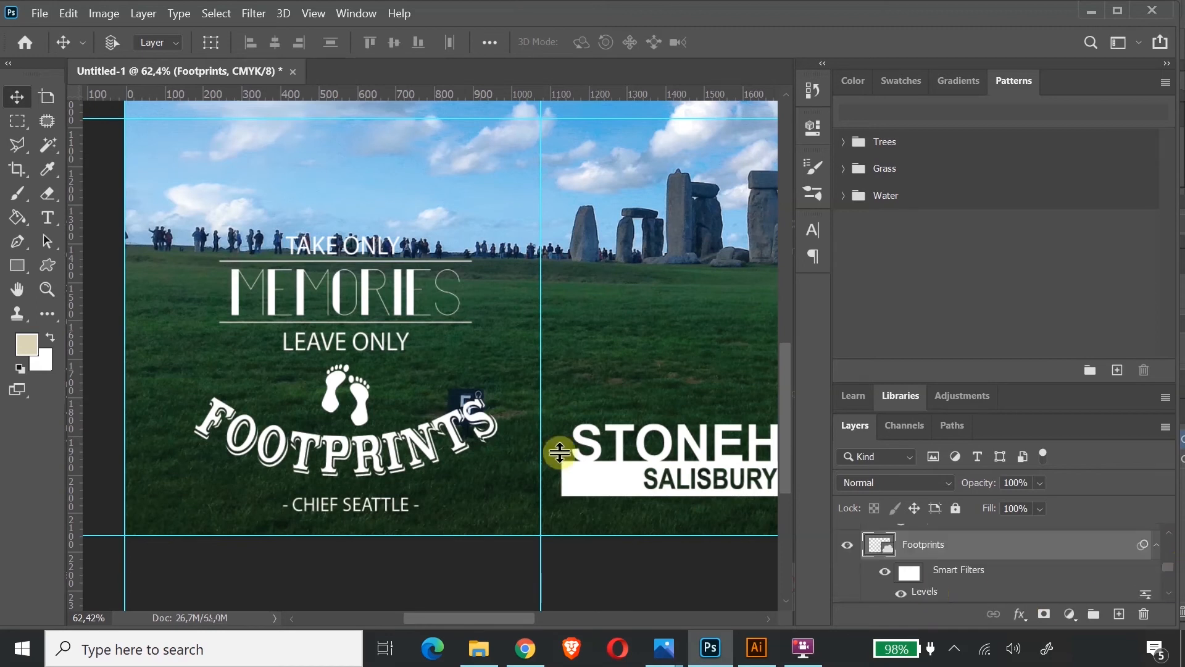
key("ctrl+t")
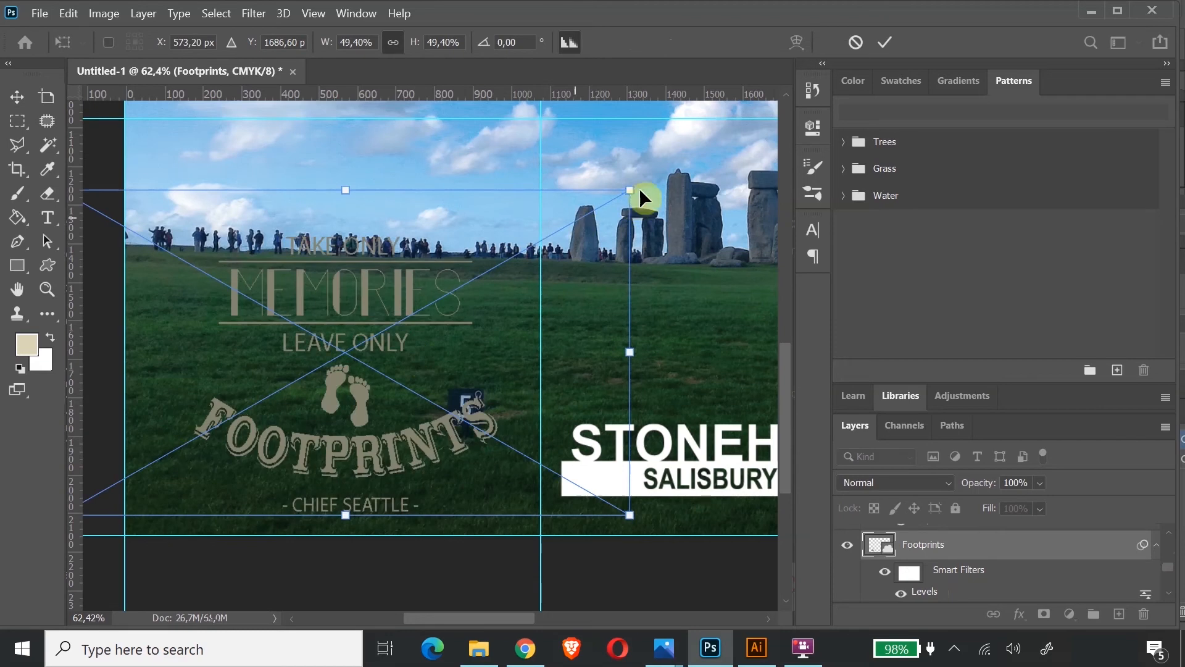
left_click_drag(629, 193, 451, 300)
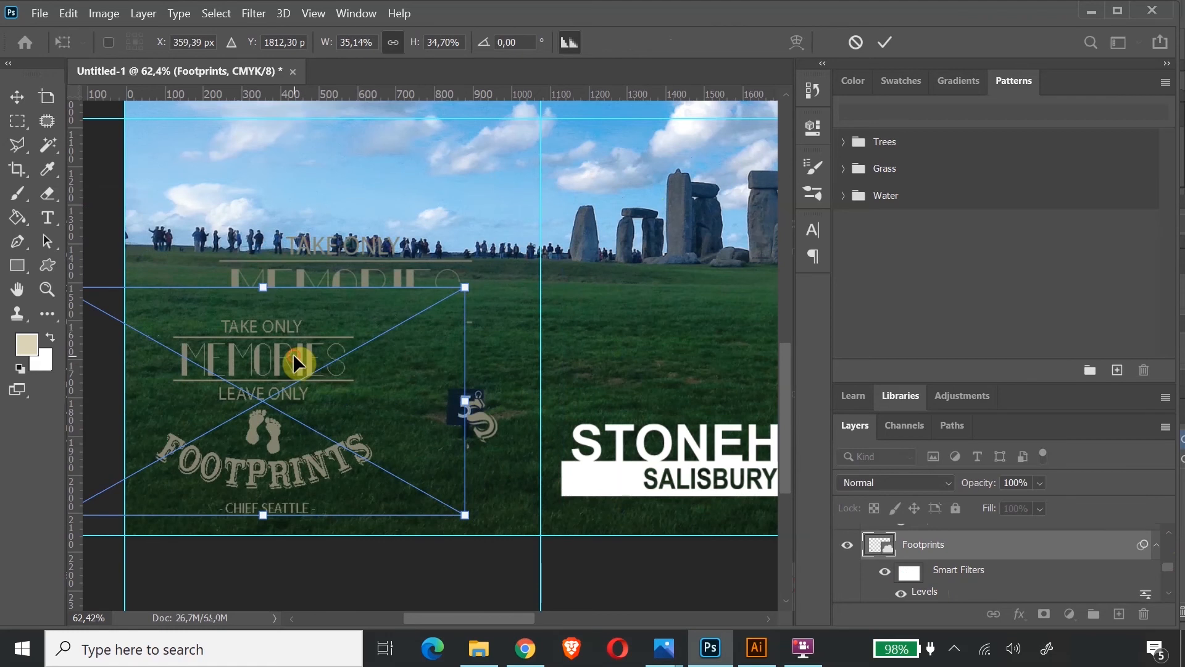
Reposition the reduced Footprints quote on the grass, centred between the crowd on the horizon and the cell's lower edge
left_click_drag(301, 356, 369, 345)
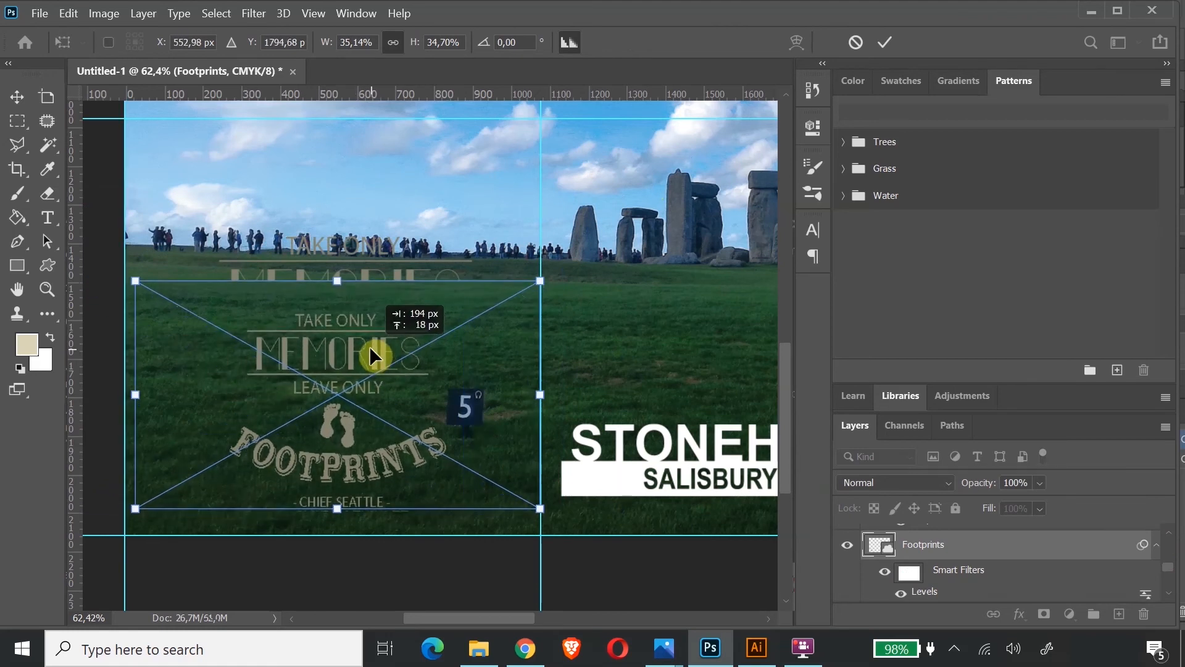
left_click(17, 102)
left_click_drag(379, 365, 363, 348)
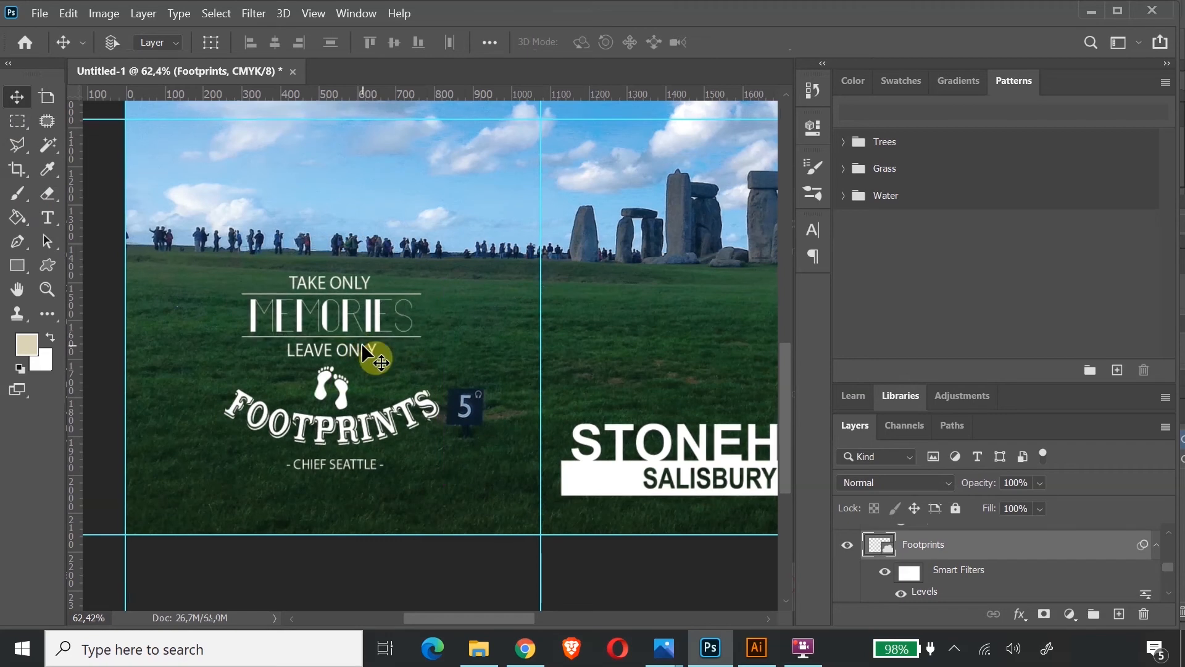
key("ctrl+0")
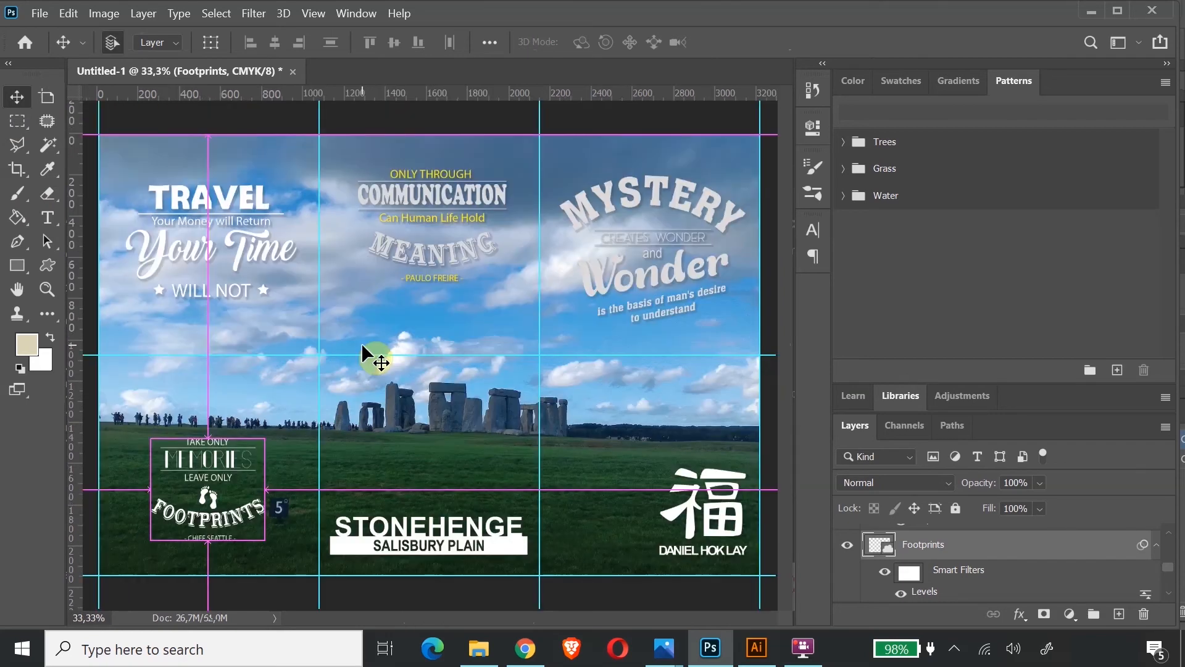
key("ctrl+minus")
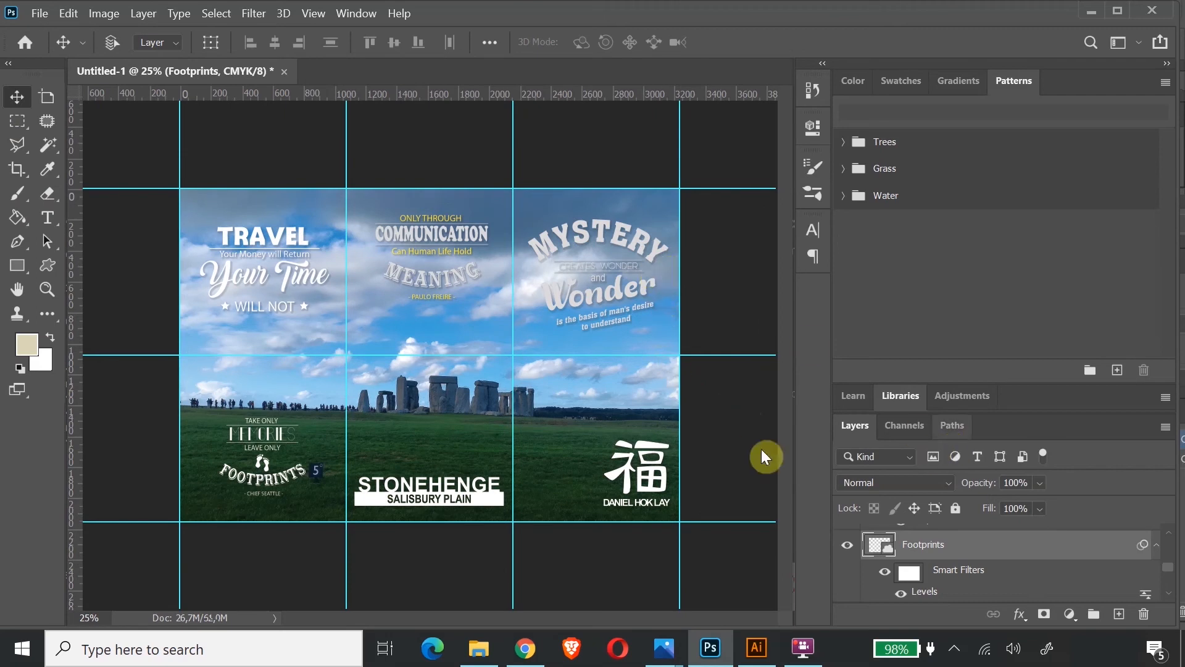
Apply a Levels adjustment to the P_20160925_171627 photo layer, raising the shadow input, lowering the highlight input and adjusting the midtones for stronger contrast
scroll(973, 554, "down", 2)
left_click(974, 565)
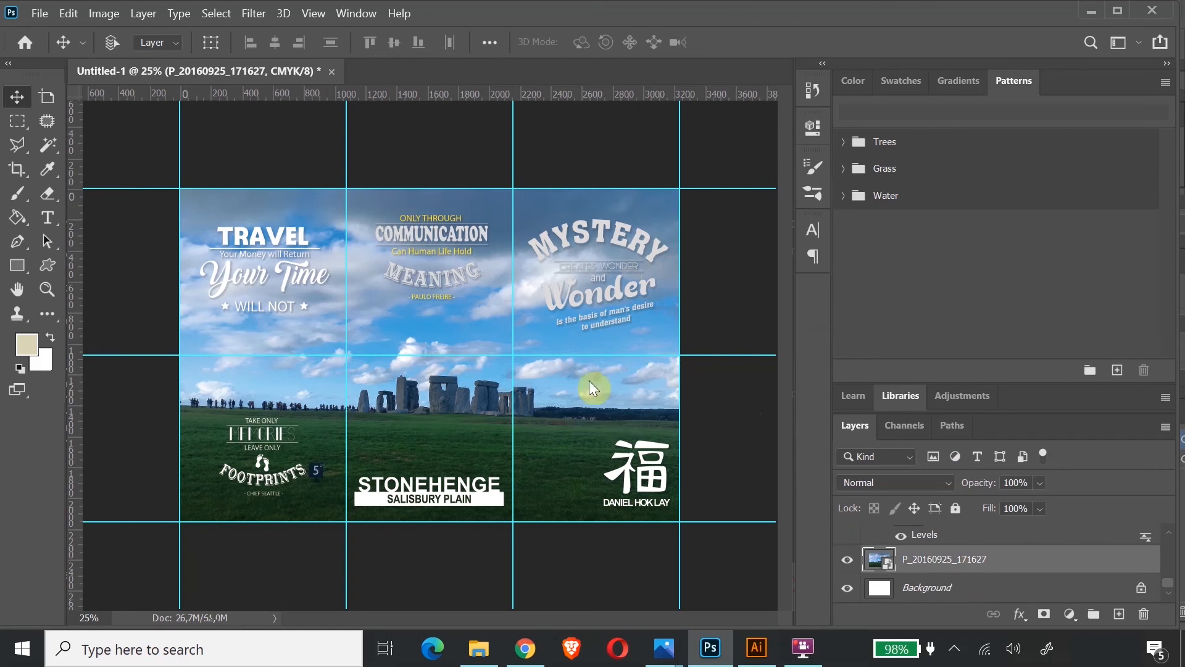
left_click(104, 15)
mouse_move(124, 54)
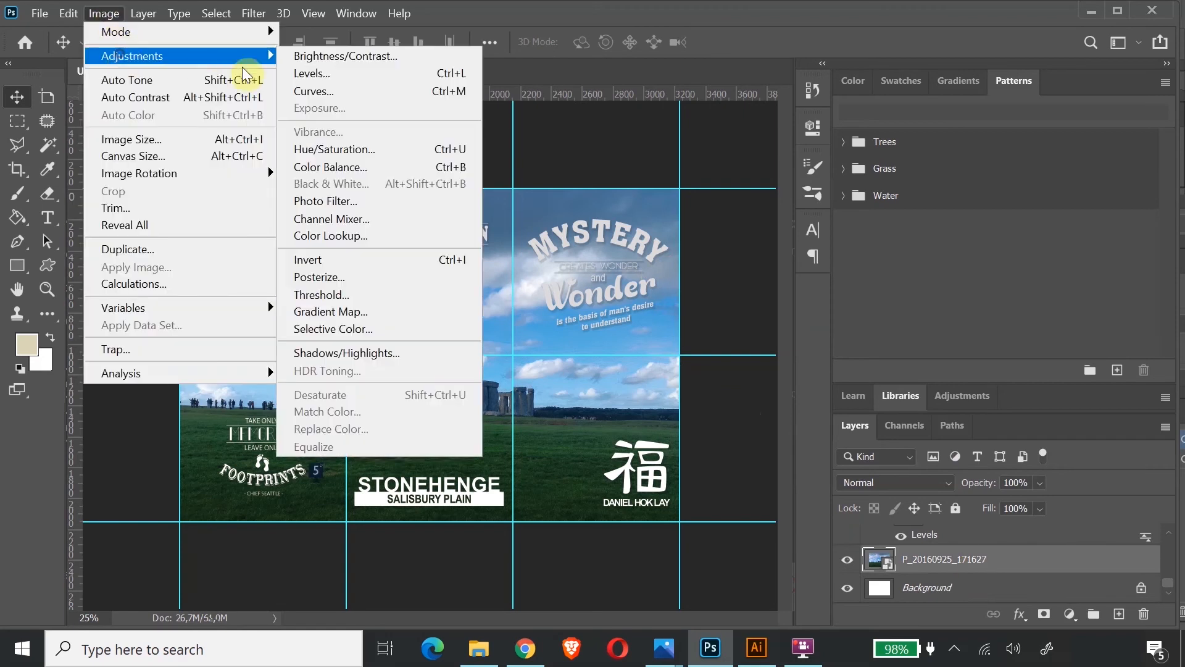
left_click(303, 71)
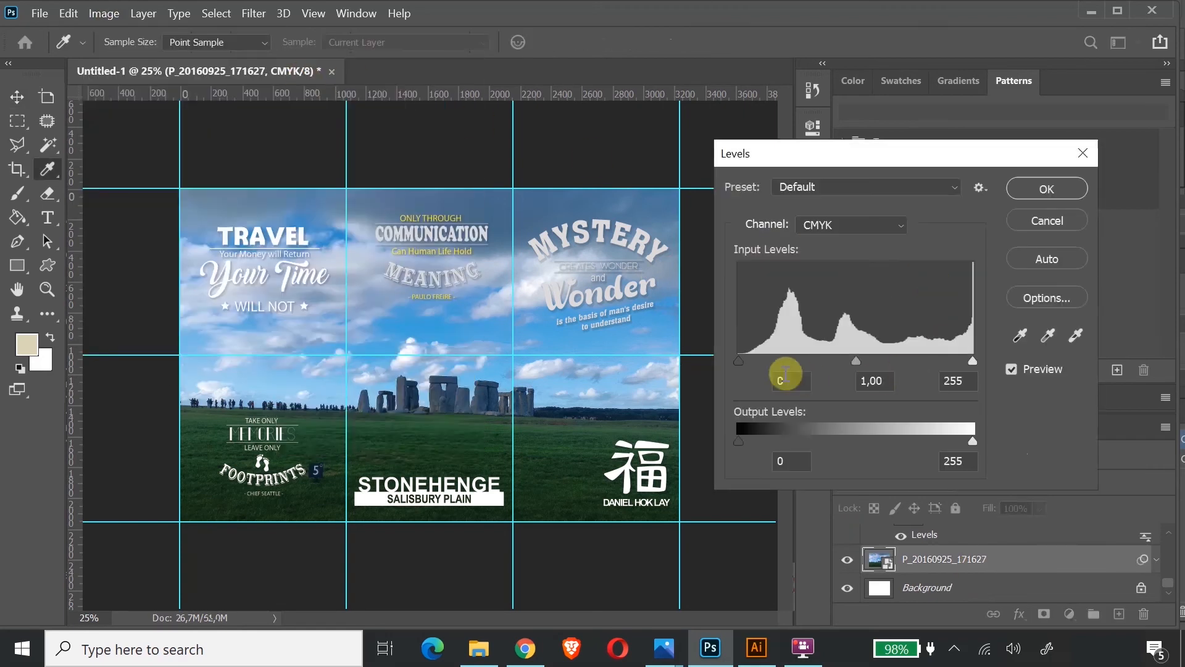
left_click_drag(737, 363, 753, 363)
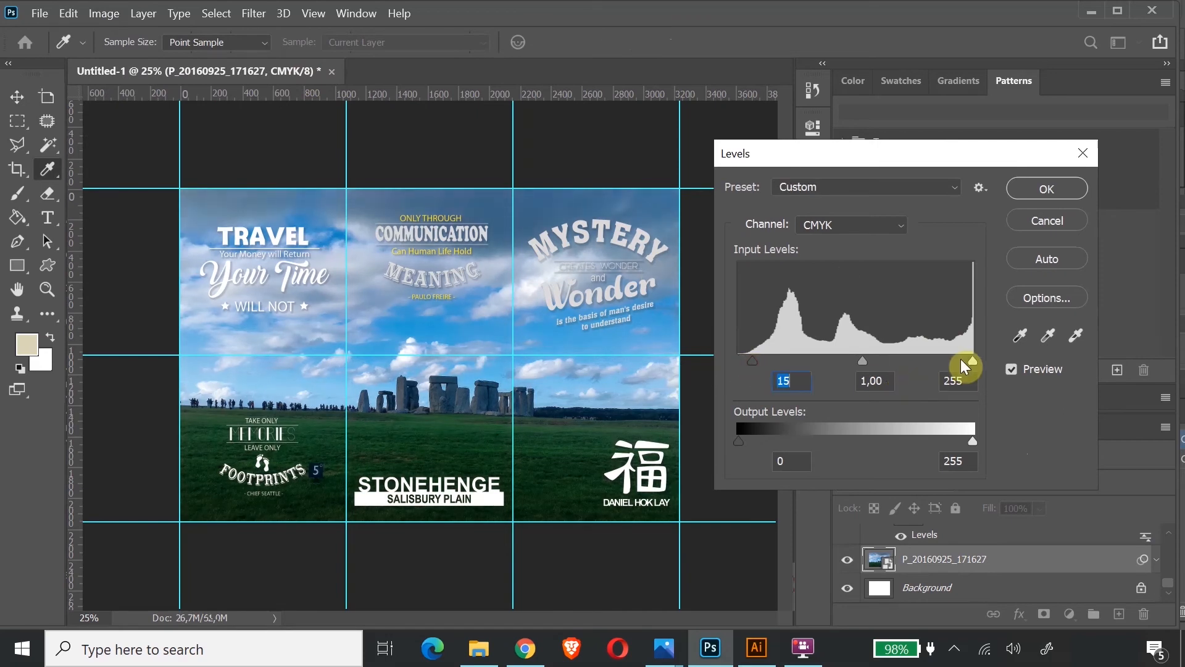
left_click_drag(973, 363, 949, 365)
left_click_drag(853, 363, 866, 360)
left_click_drag(749, 361, 757, 358)
left_click(1029, 180)
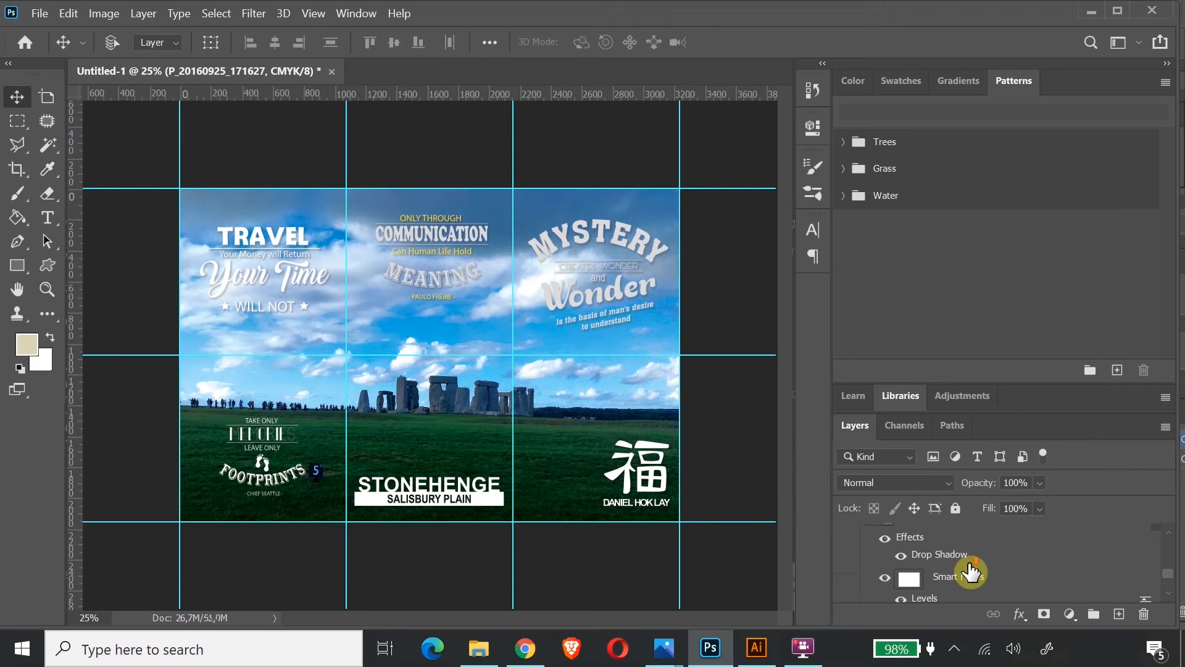
Add a new layer directly above the Stonehenge photo and set the foreground color to bright orange, ff4800
scroll(970, 573, "down", 2)
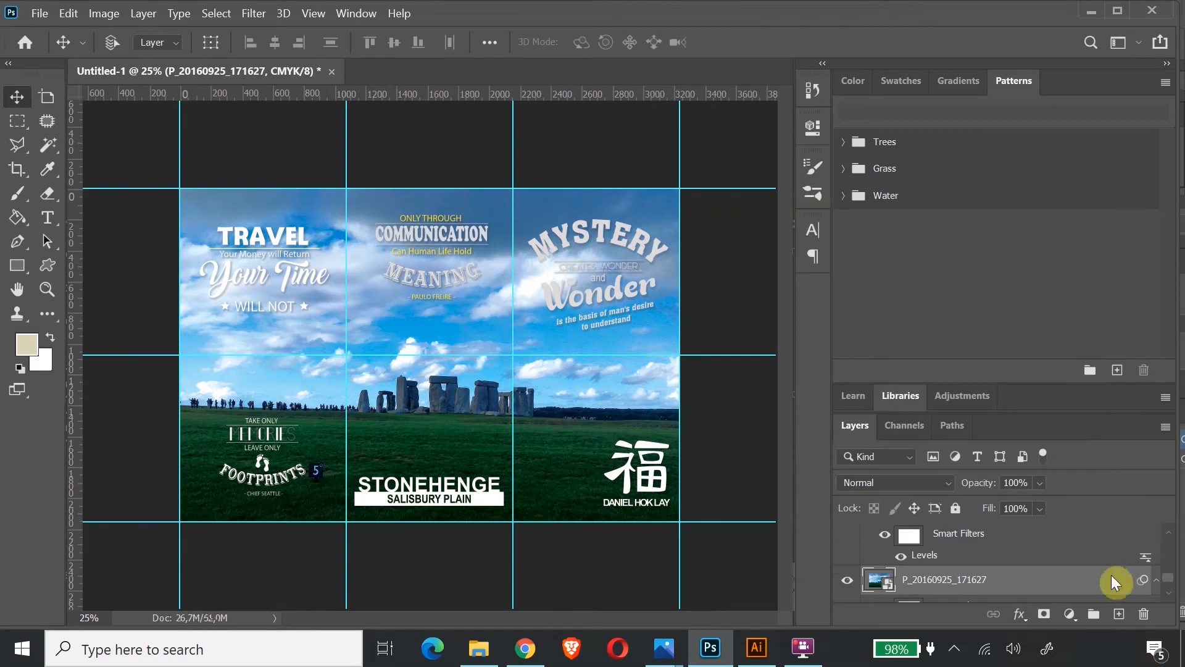
left_click(1119, 614)
left_click(21, 344)
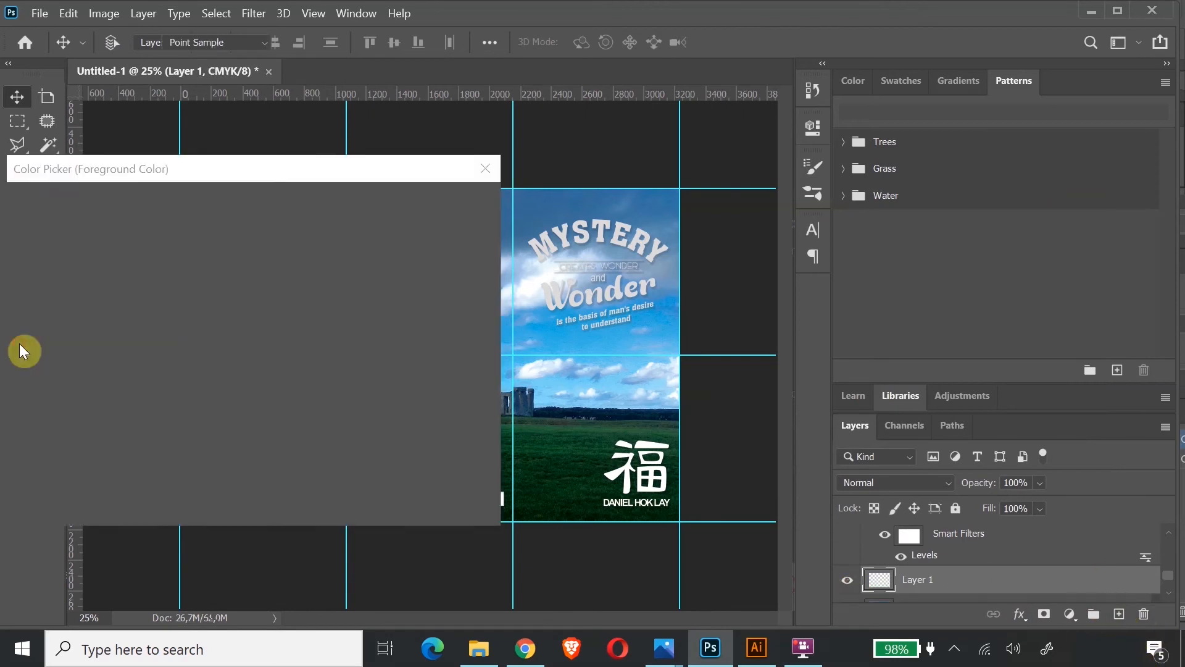
left_click(273, 436)
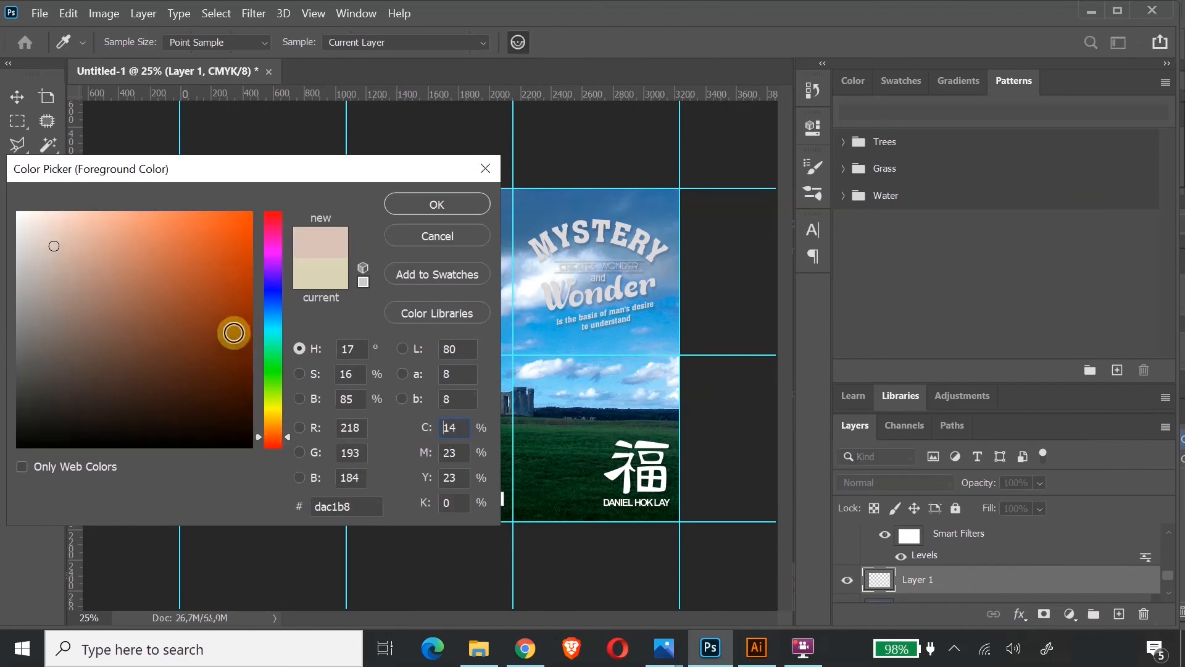
left_click(241, 226)
left_click_drag(241, 226, 263, 195)
left_click(436, 204)
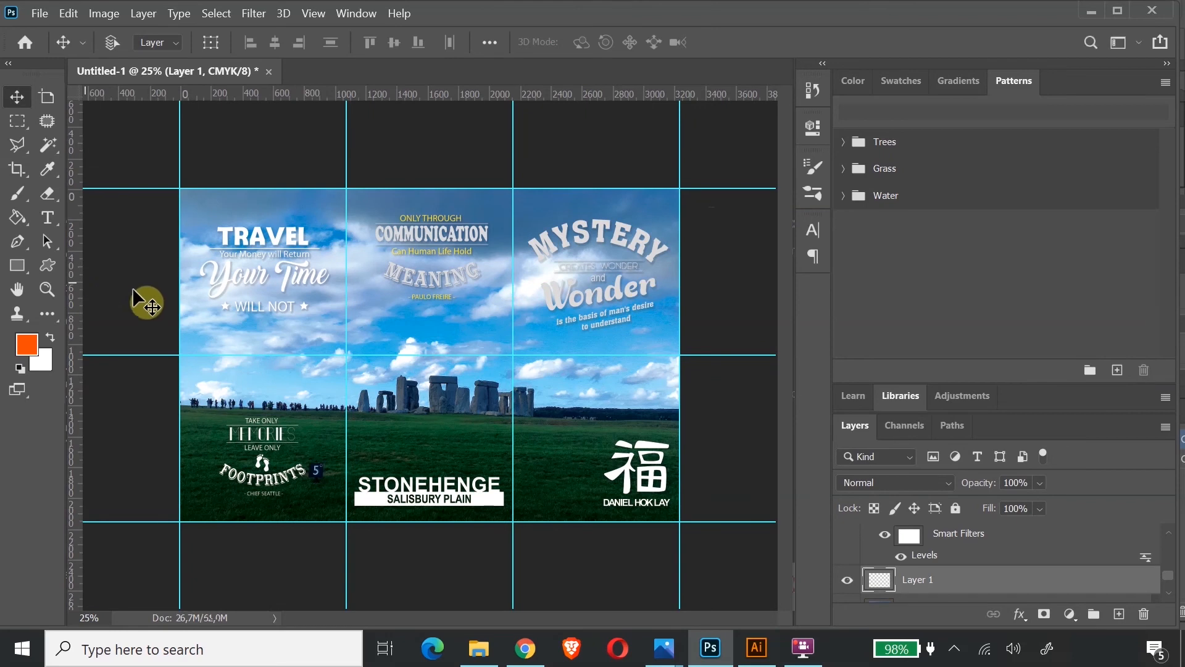
Draw an orange-to-transparent gradient on Layer 1 from beyond the canvas's upper-right corner diagonally to just below its center
left_click(20, 268)
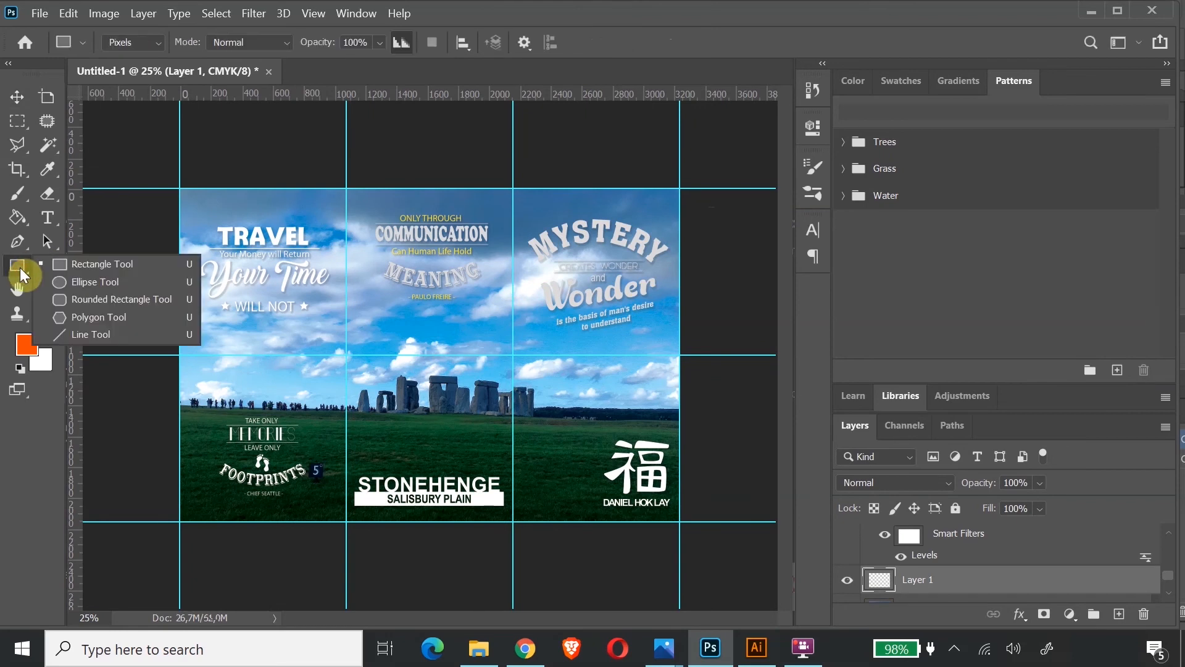
left_click(18, 221)
left_click(101, 235)
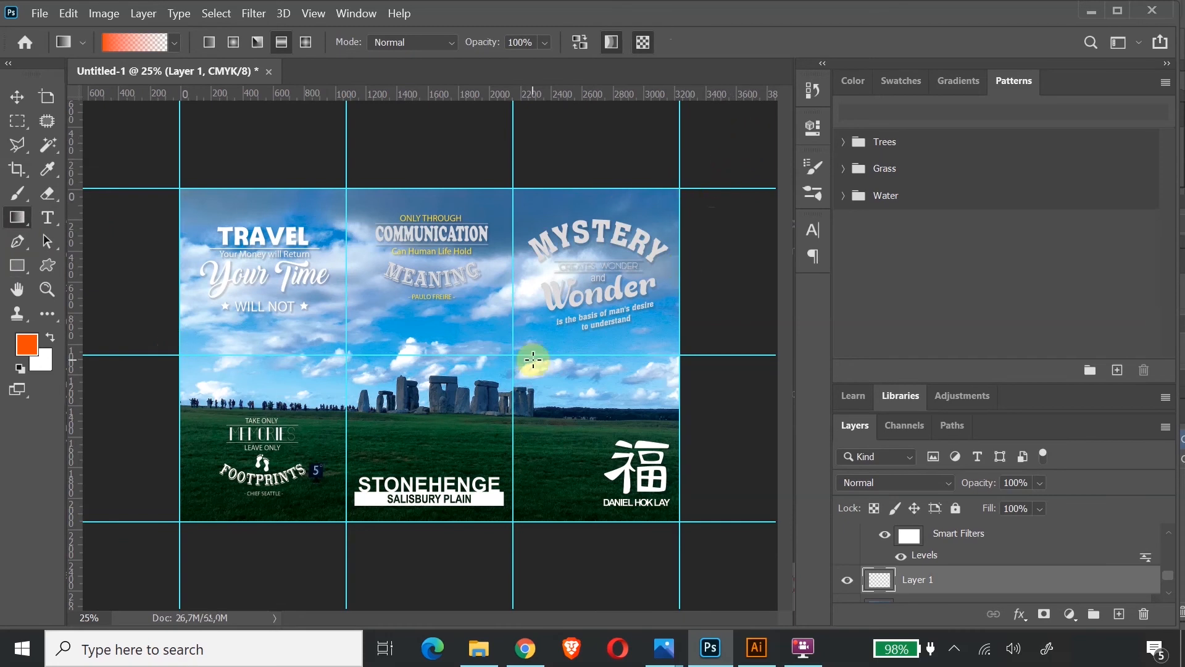
key("ctrl+minus")
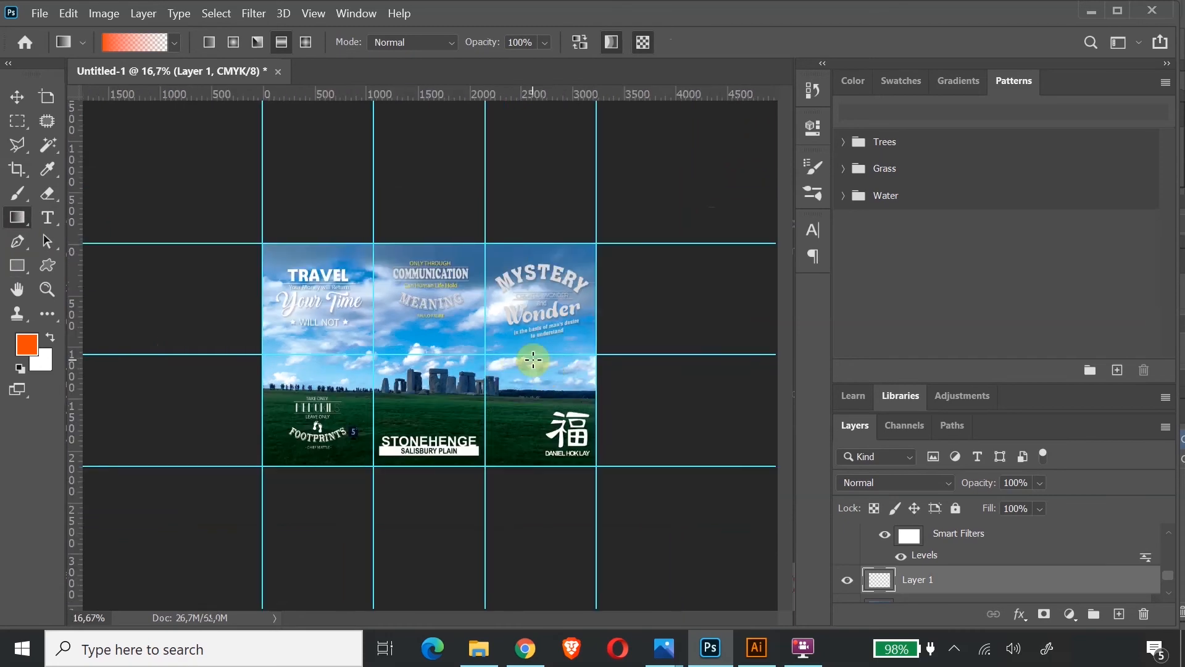
left_click_drag(716, 155, 420, 389)
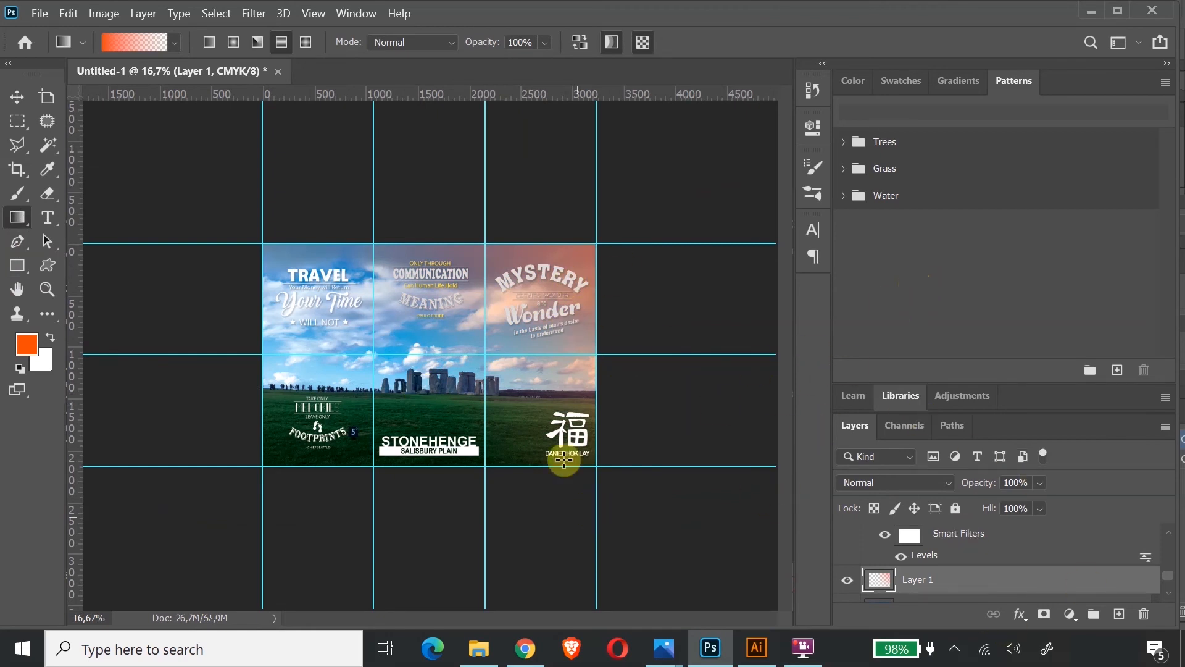
Try a purple 6c09b2 gradient on Layer 1 from beyond the canvas's lower-left corner toward its center, and undo it
left_click(27, 345)
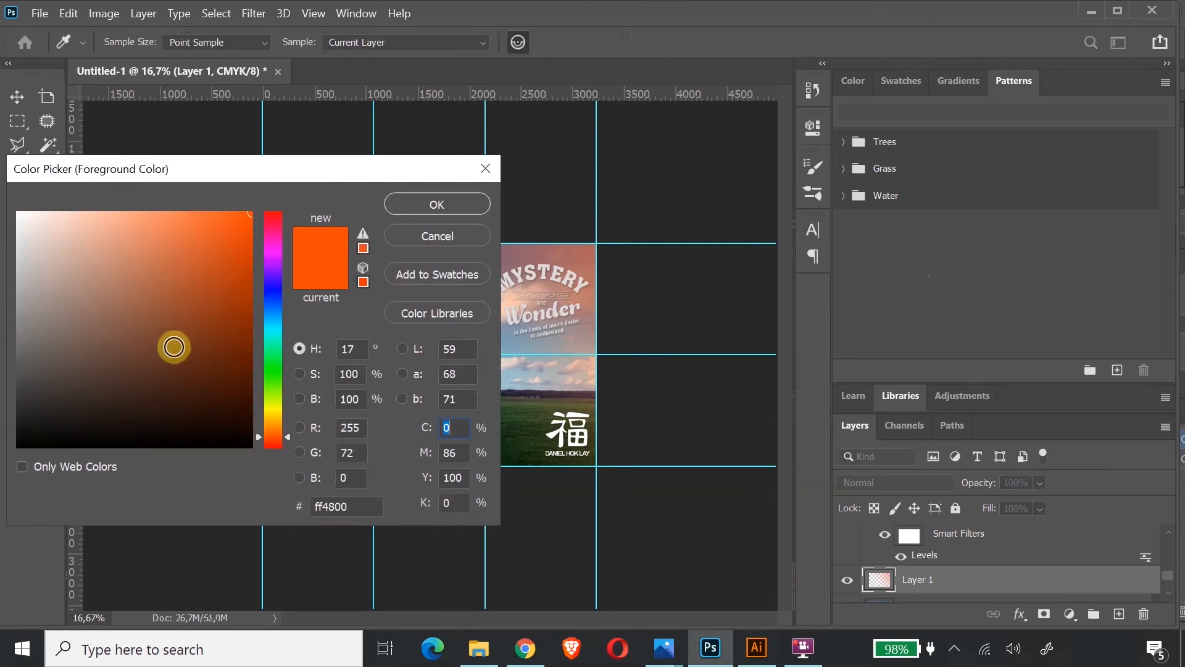
left_click(272, 266)
left_click(241, 284)
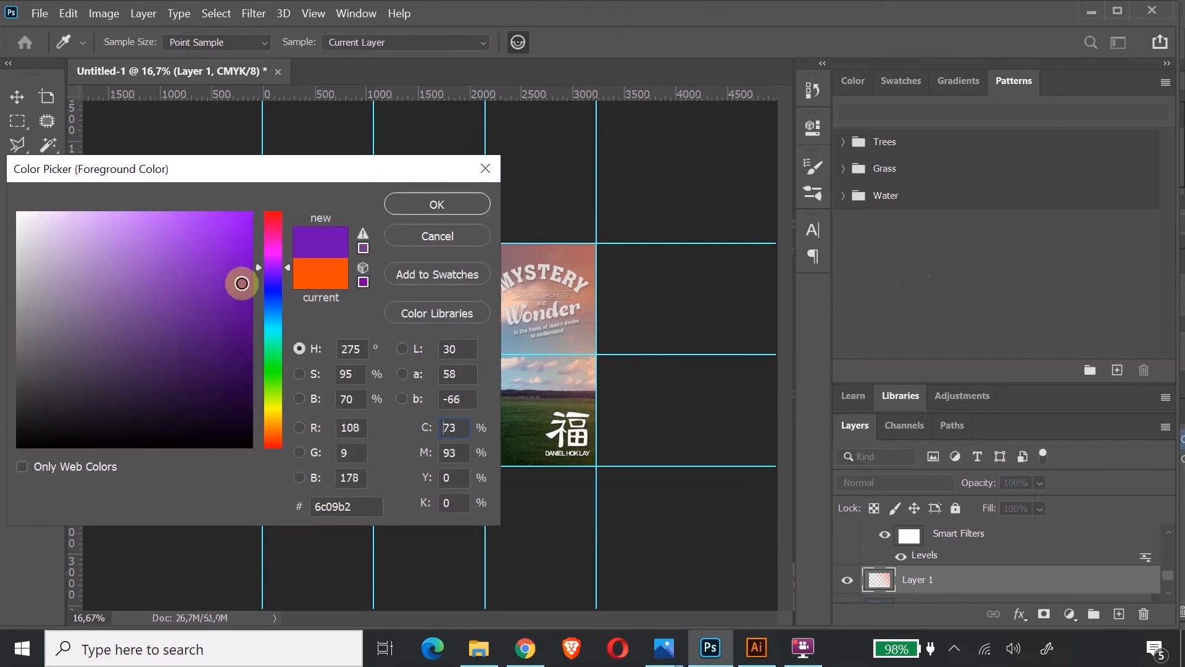
left_click(454, 205)
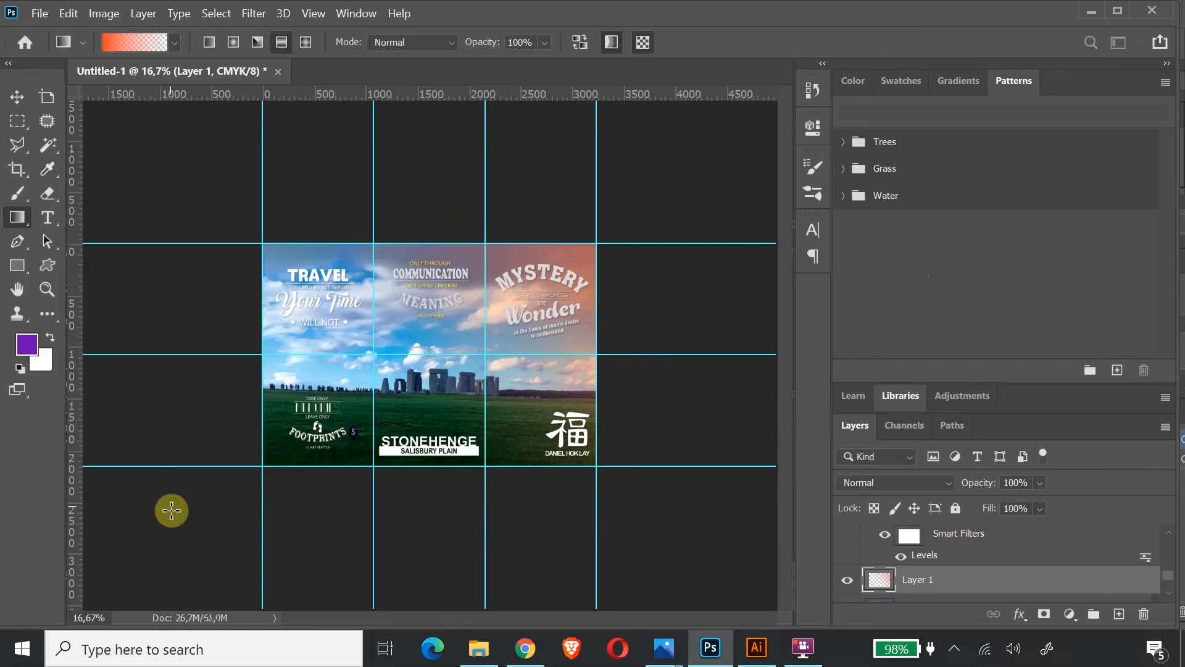
left_click_drag(142, 497, 399, 372)
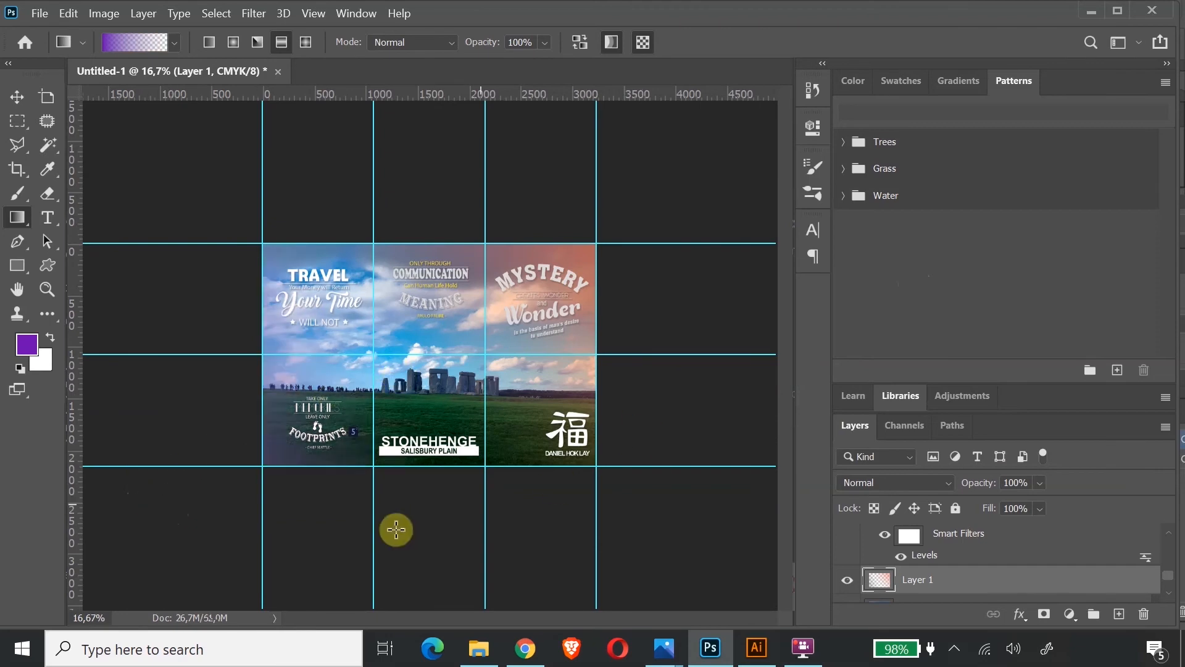
key("ctrl+z")
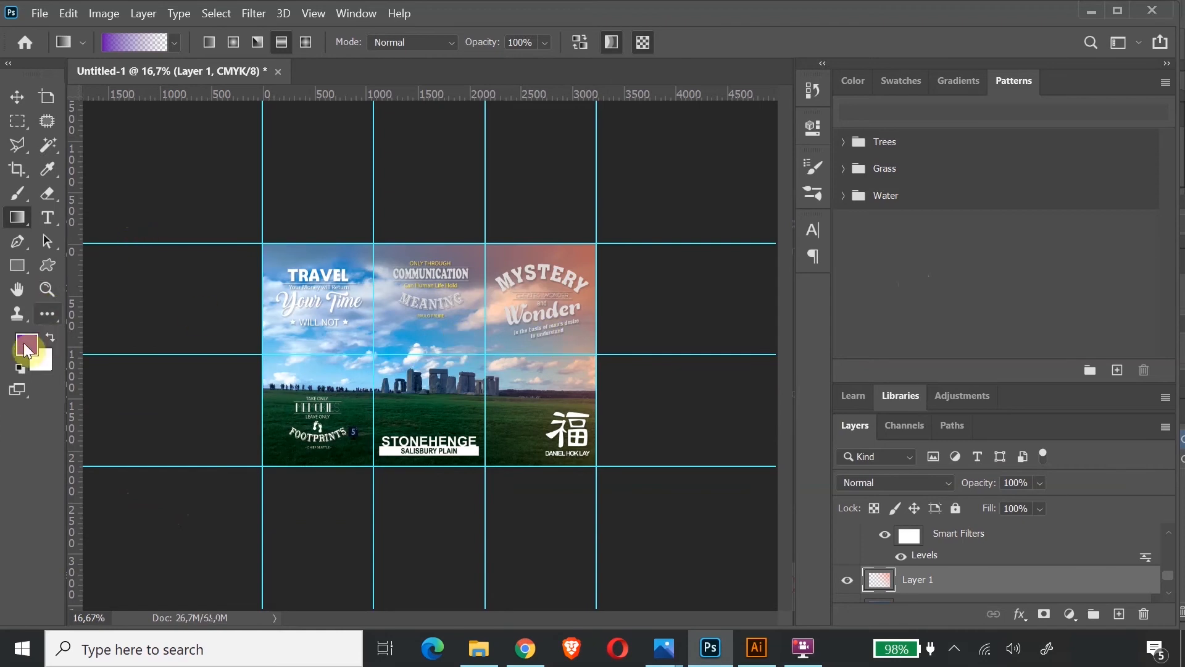
Set the foreground color to deep indigo 330c83 and draw a fading gradient on Layer 1 from outside the canvas's upper-left area toward the Stonehenge caption
left_click(42, 347)
left_click(230, 326)
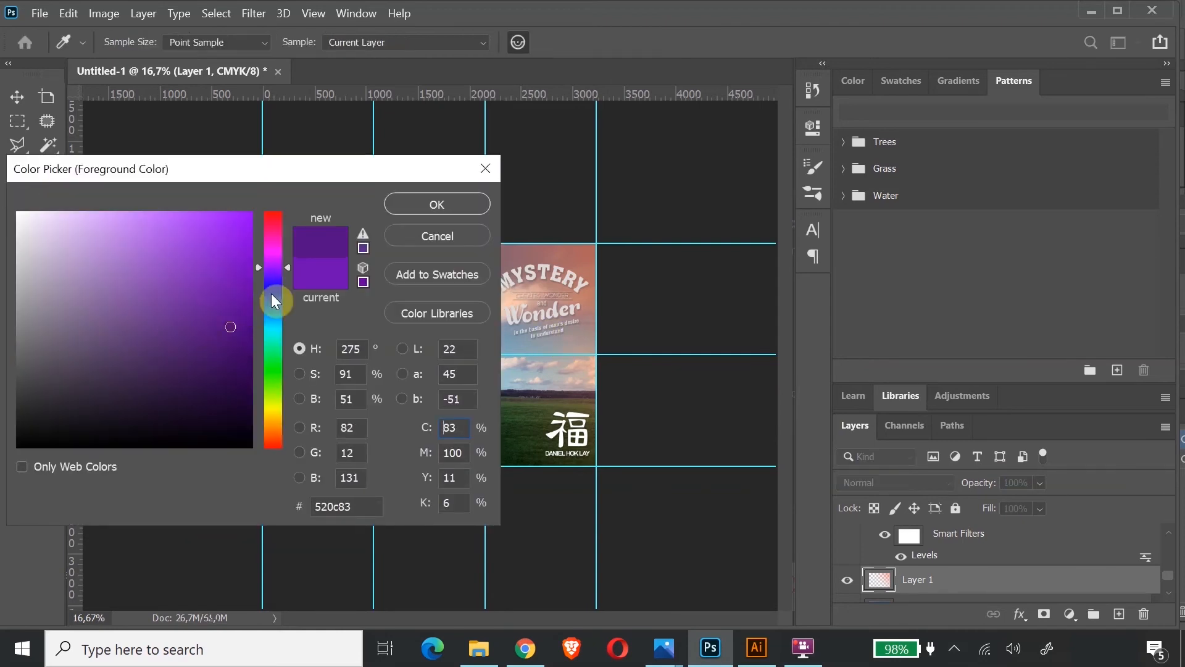
left_click_drag(288, 268, 291, 276)
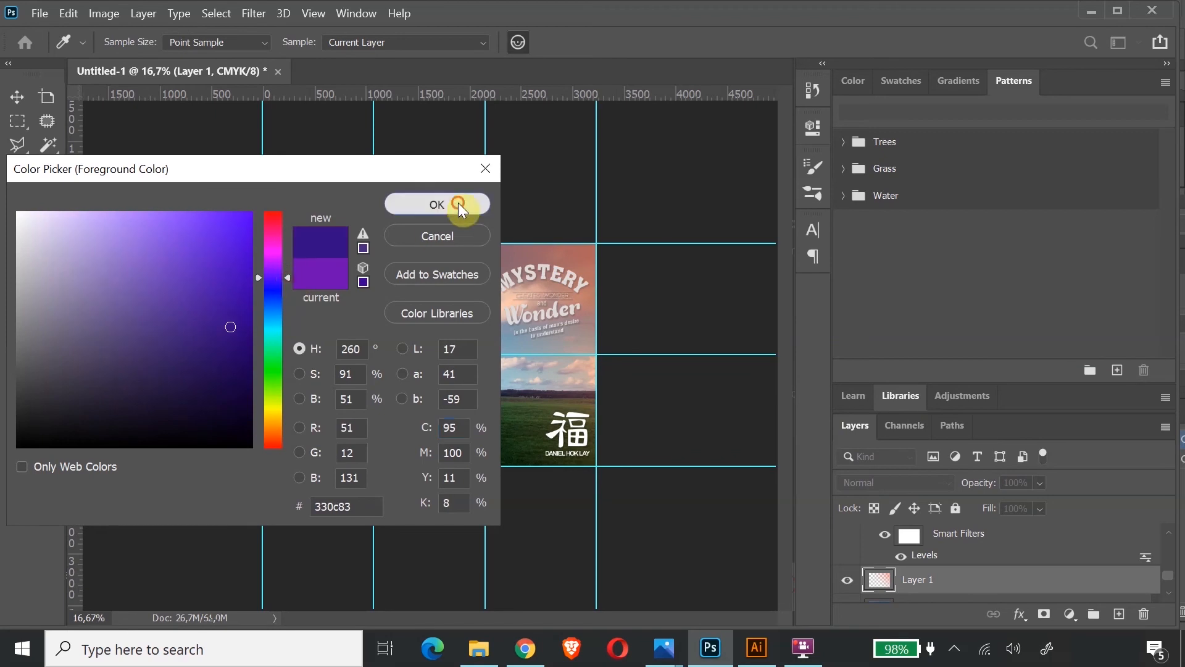
left_click(458, 203)
left_click_drag(183, 306, 372, 446)
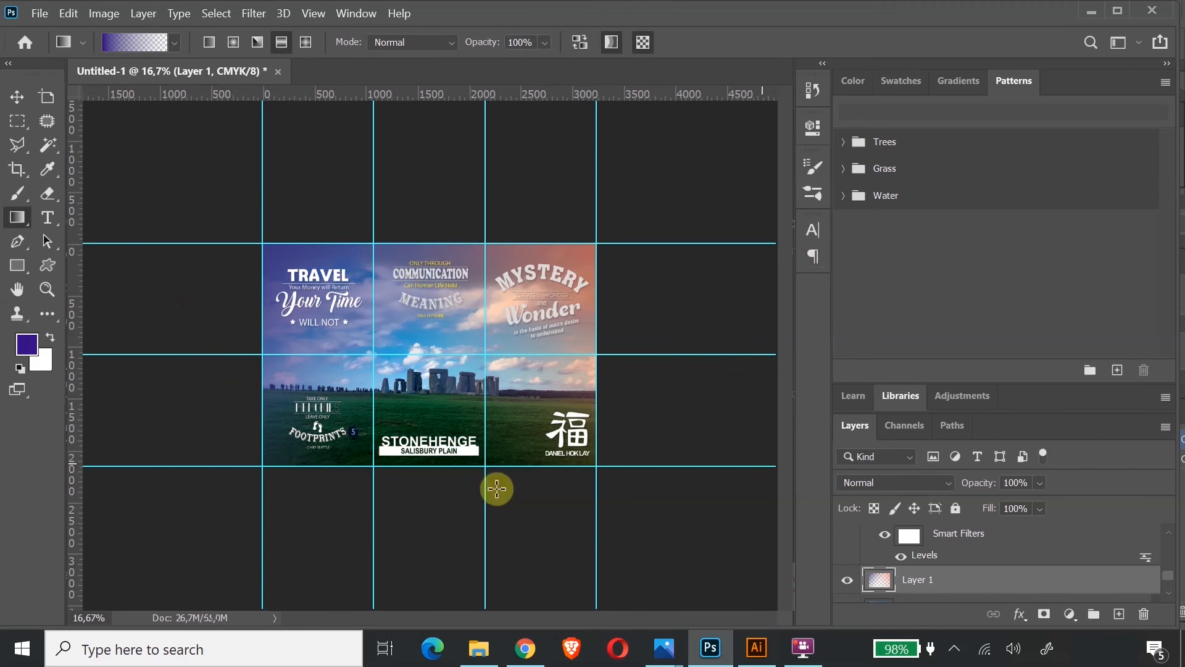
Inspect the tinted feed grid as a whole, and look closely at the Travel quote in its upper-left tile
left_click(16, 97)
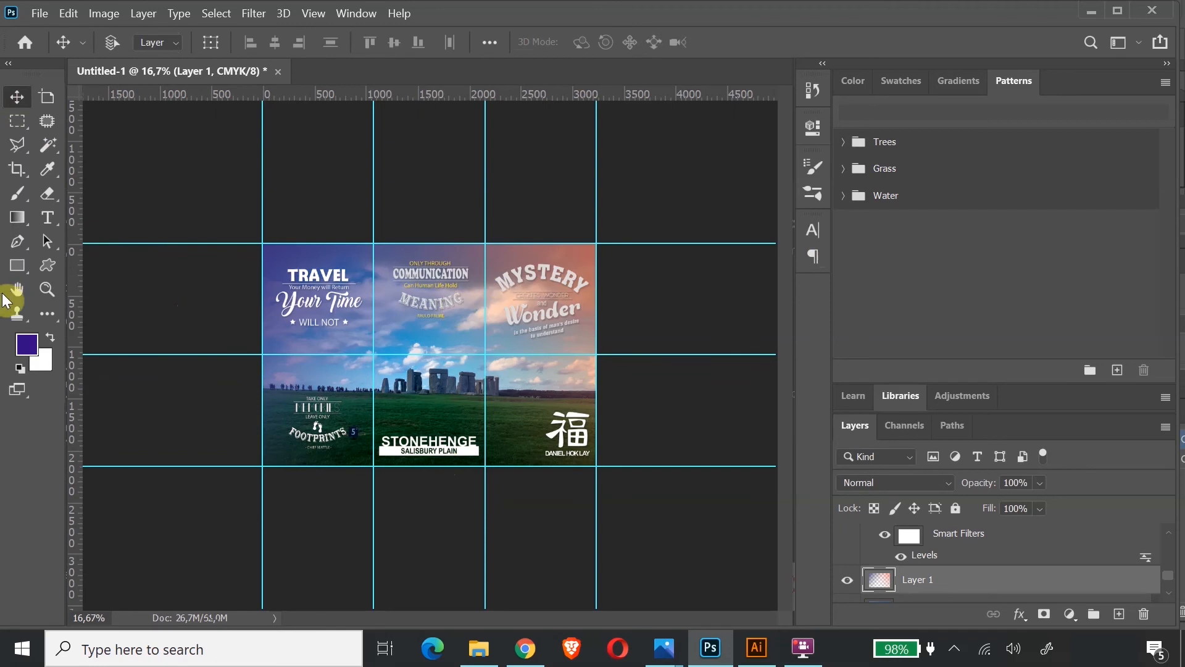
left_click(48, 299)
left_click_drag(382, 306, 418, 337)
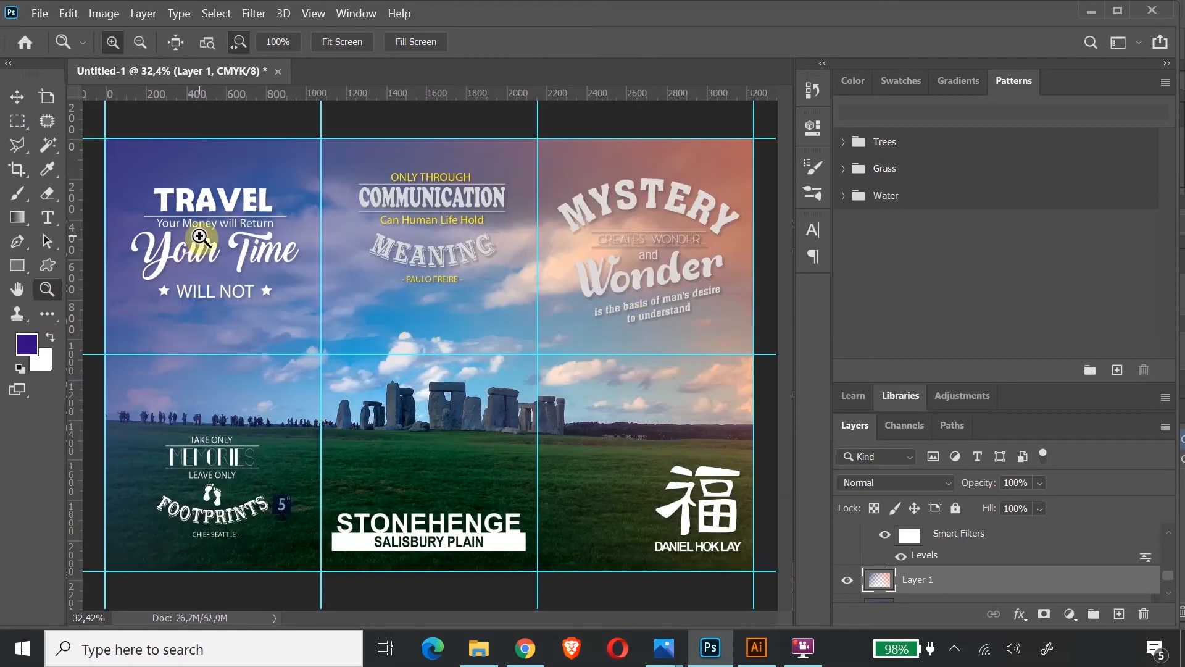
left_click_drag(102, 135, 193, 209)
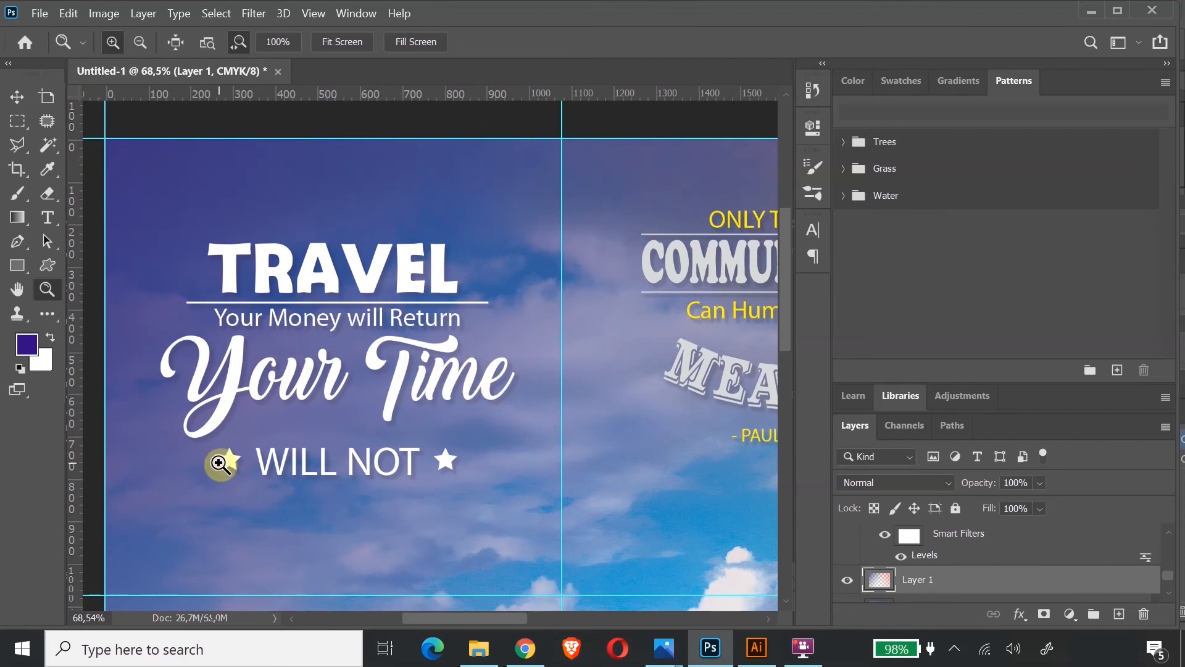
key("ctrl+minus")
key("ctrl+minus")
key("ctrl+minus")
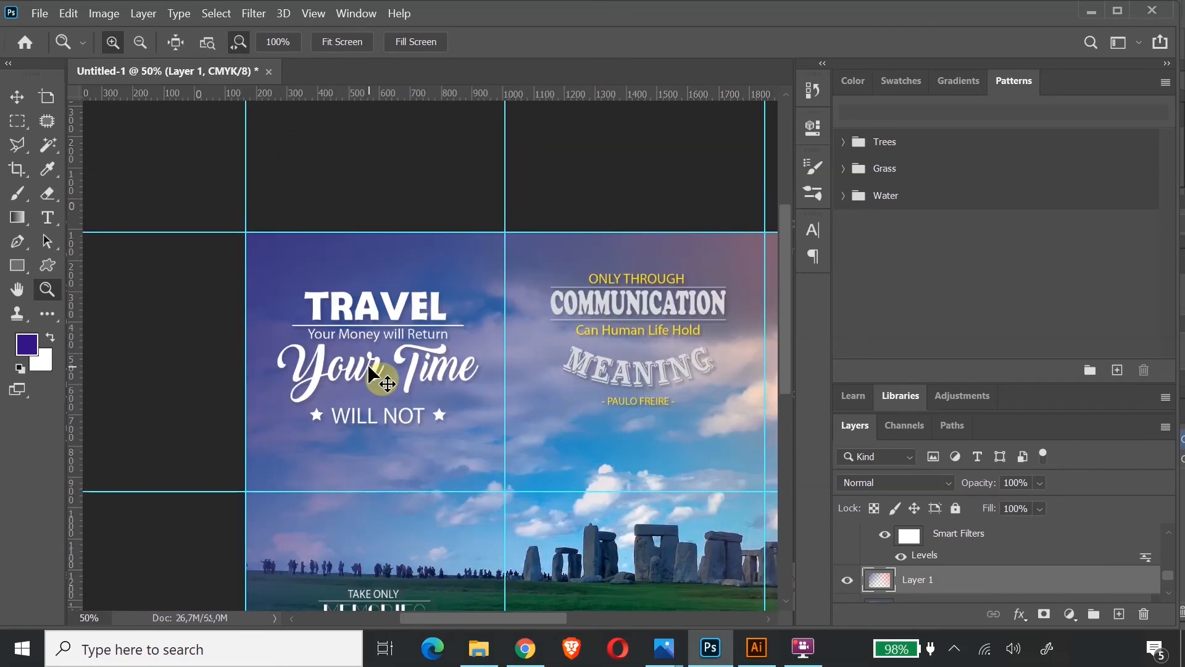
key("ctrl+minus")
key("ctrl+minus")
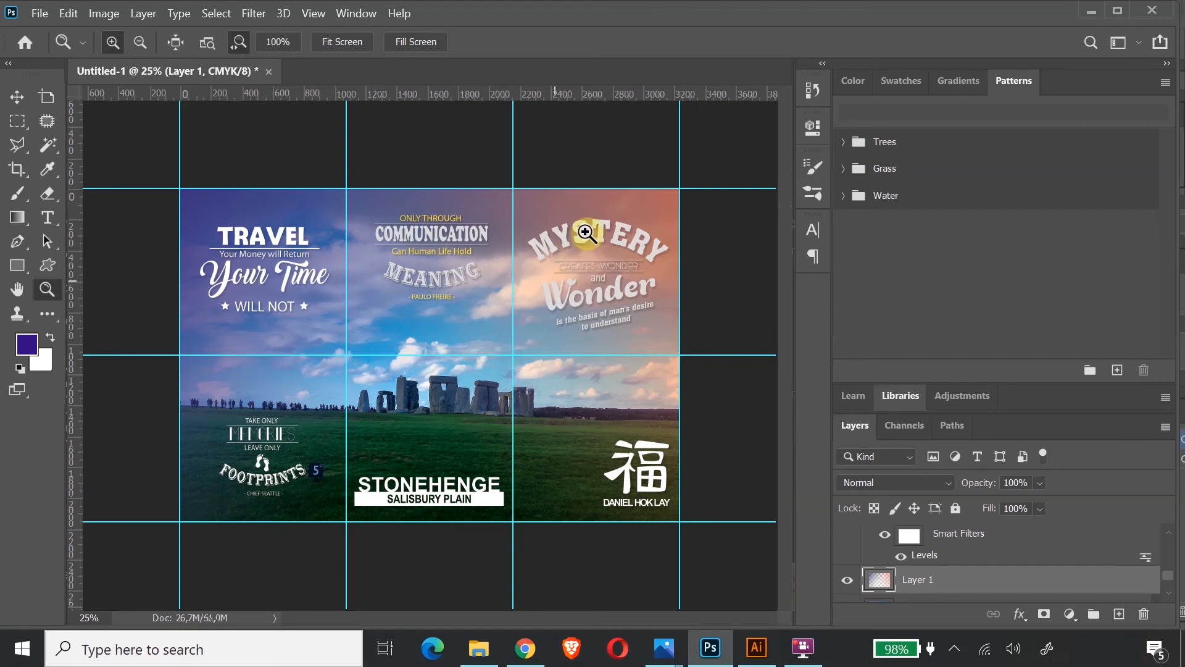
Start a Save for Web export of the full grid as PNG-24, choosing the IG project folder that contains the images subfolder
left_click(39, 13)
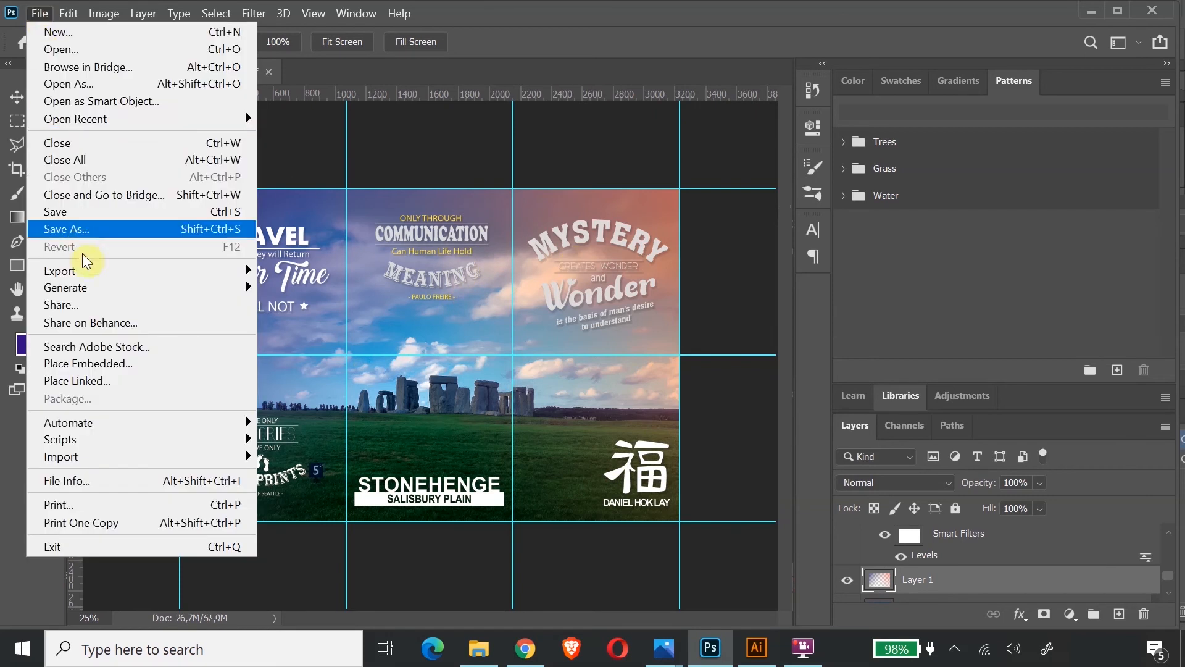
mouse_move(92, 275)
left_click(307, 335)
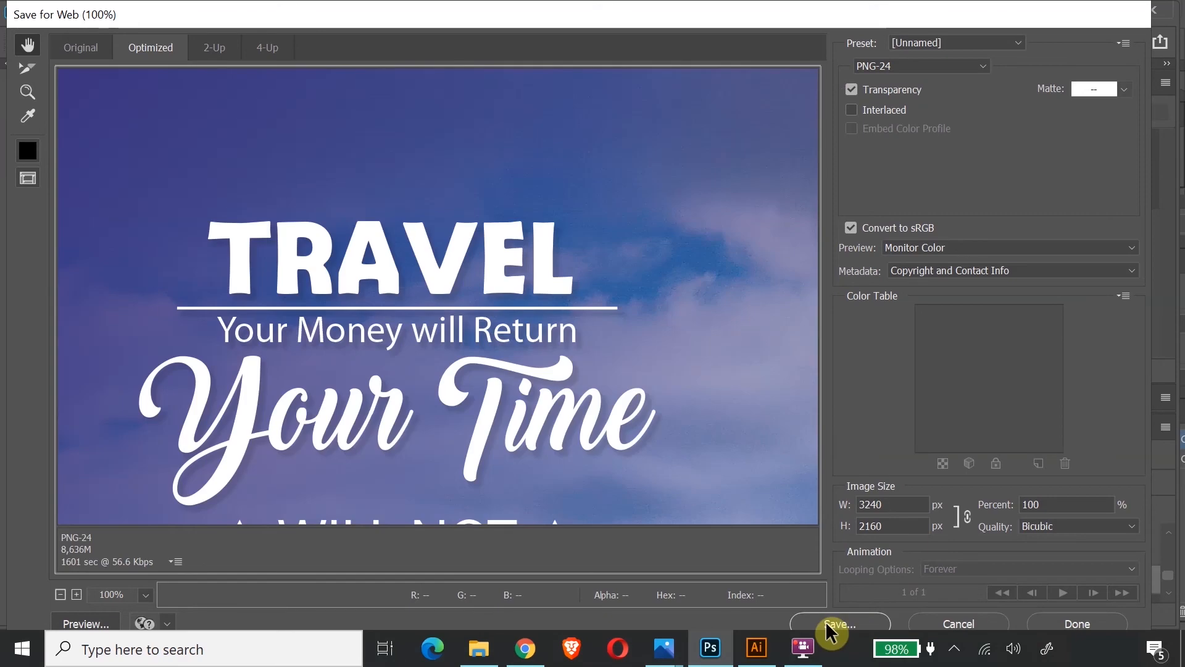
left_click(825, 621)
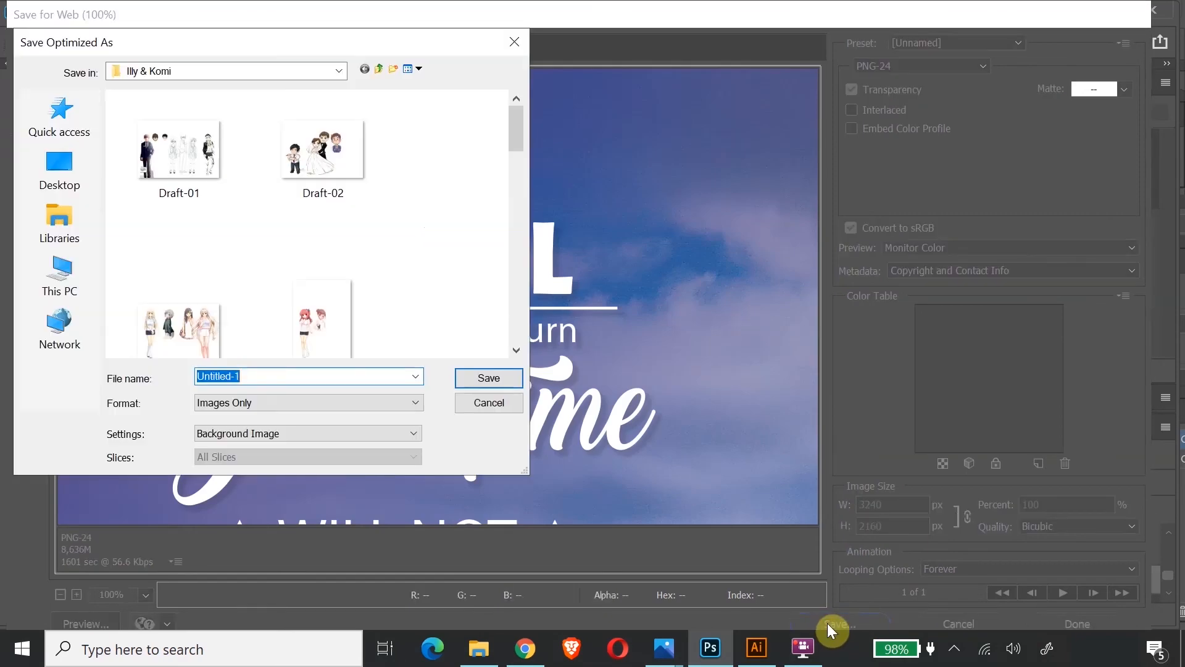
left_click(380, 67)
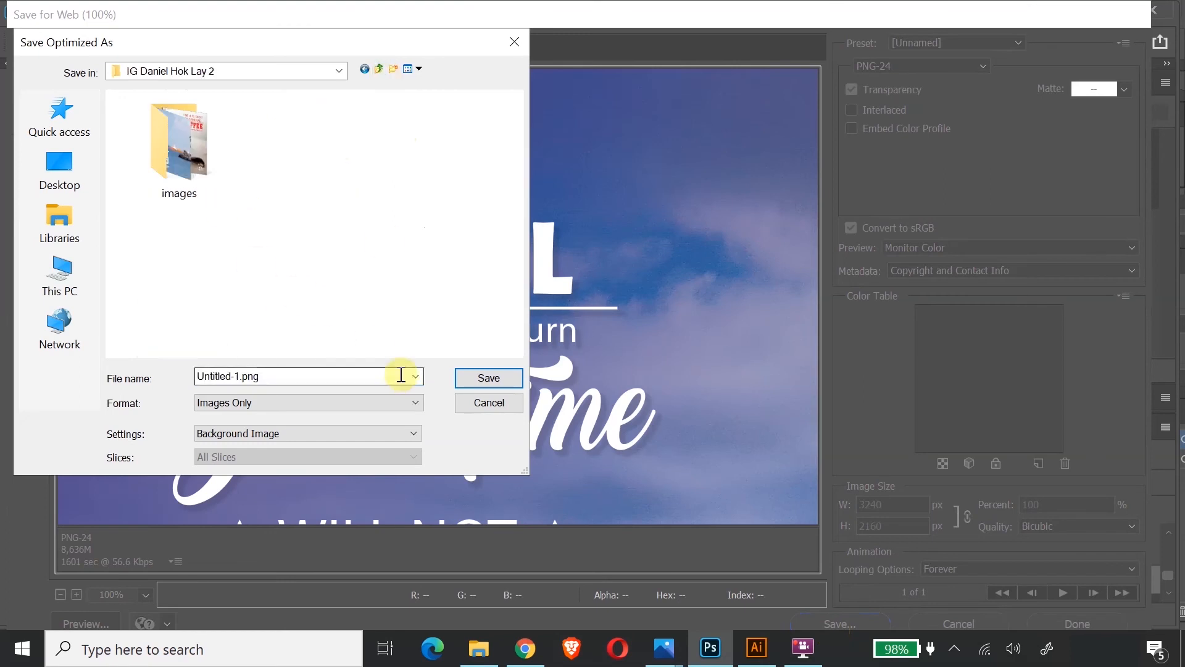
Name the exported image Stonehenge.png and save it
double_click(301, 374)
left_click(242, 375)
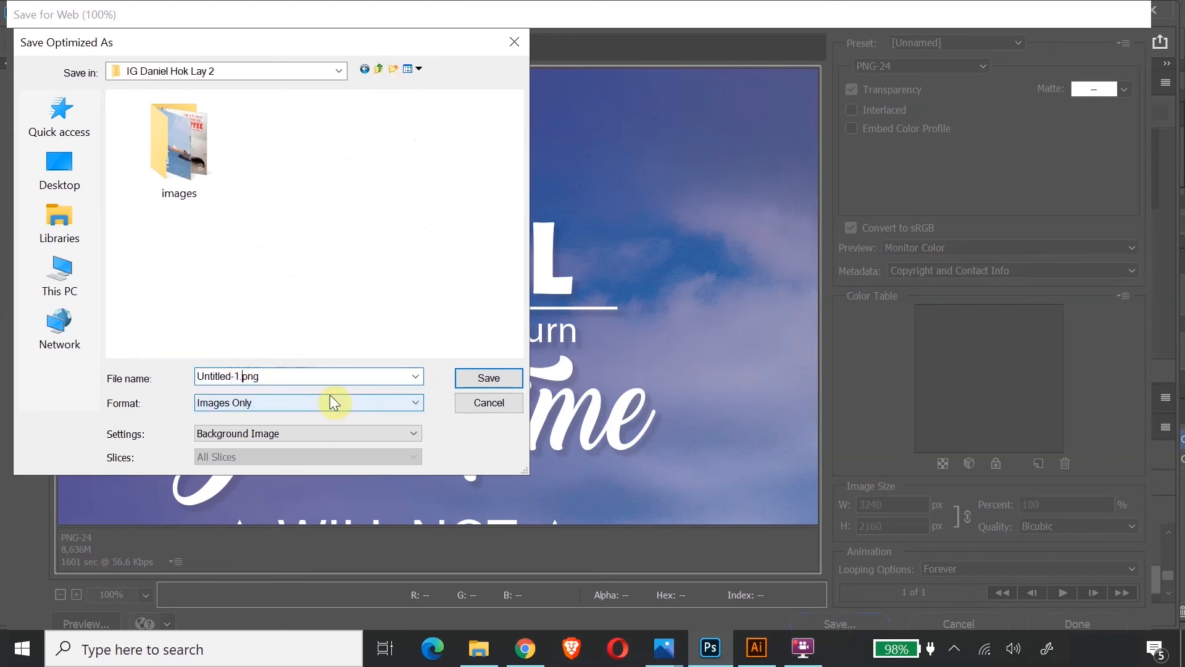
key("shift+Left")
key("shift+Left")
key("shift+Left")
key("shift+Left")
key("shift+Left")
key("shift+Left")
key("shift+Left")
key("shift+Left")
key("shift+Left")
key("shift+Left")
type("Ston")
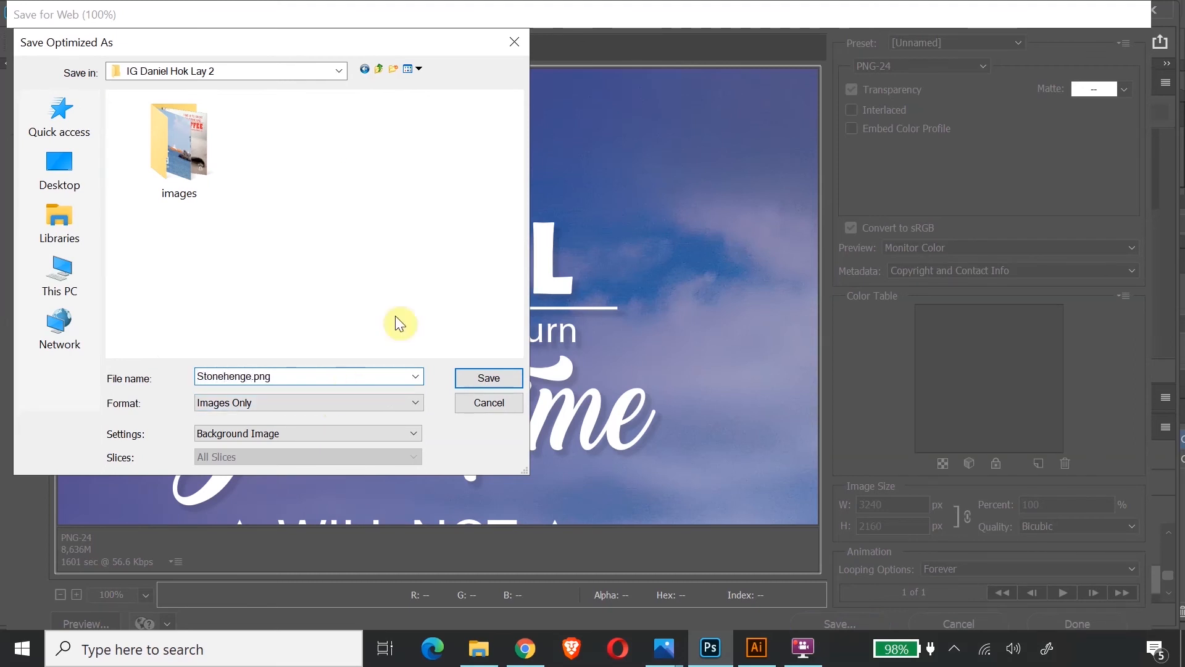
left_click(489, 382)
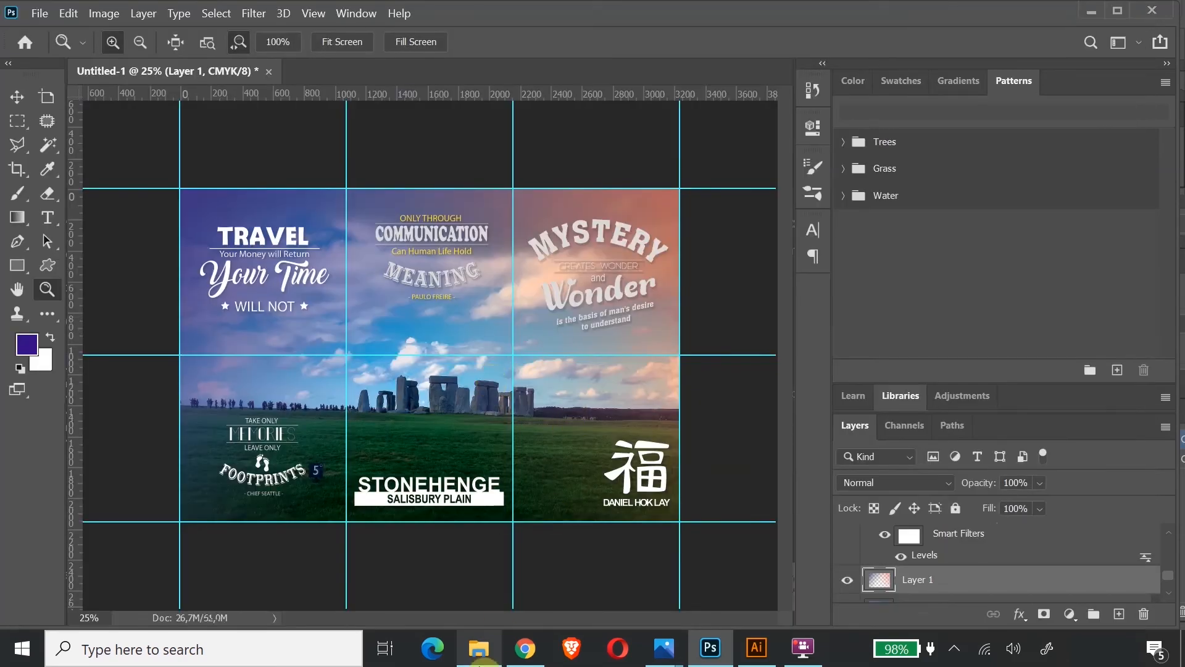
Switch to File Explorer, find the exported Stonehenge image in the IG project folder, and open it in Photos
left_click(486, 658)
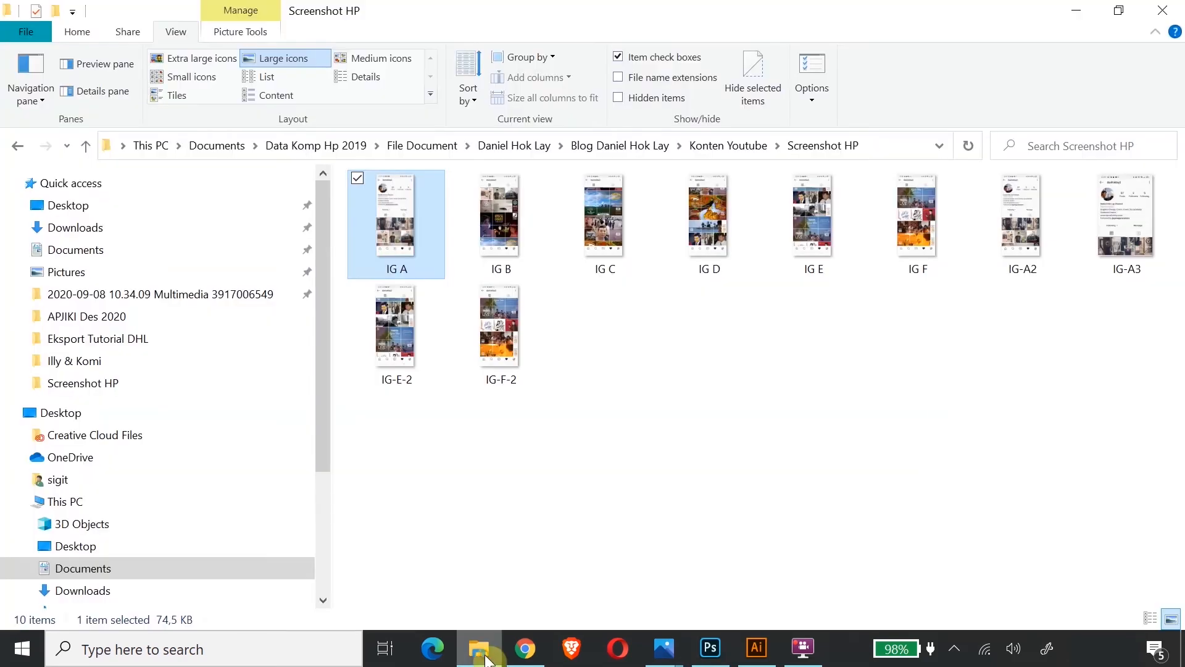
left_click(90, 146)
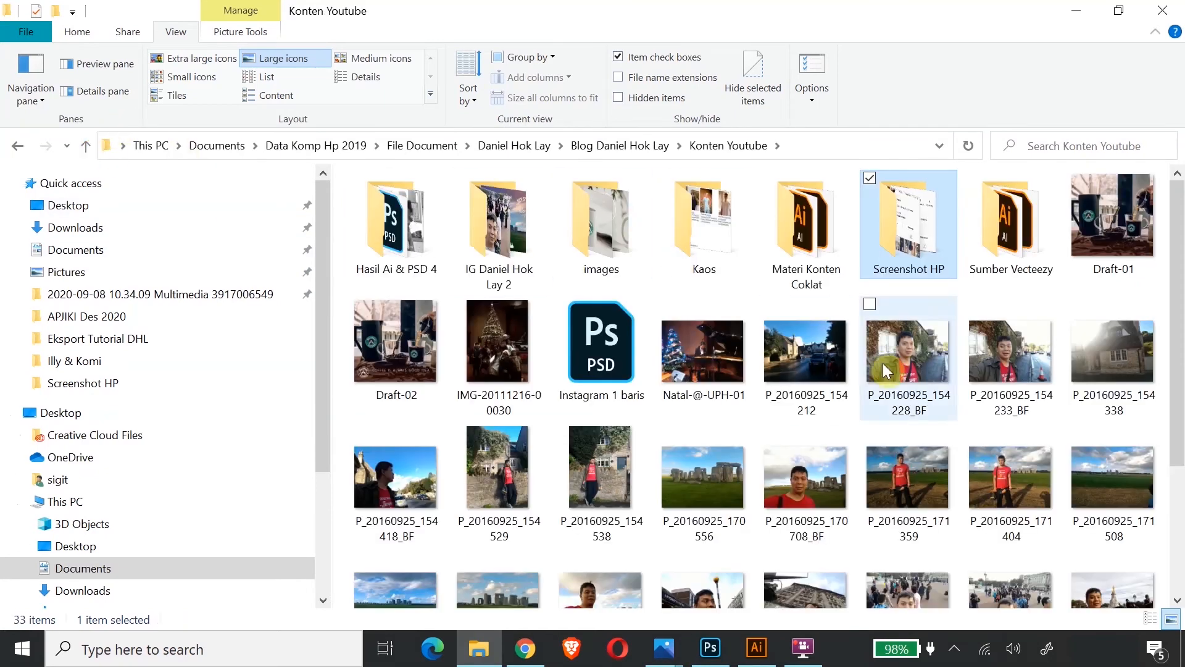
double_click(504, 224)
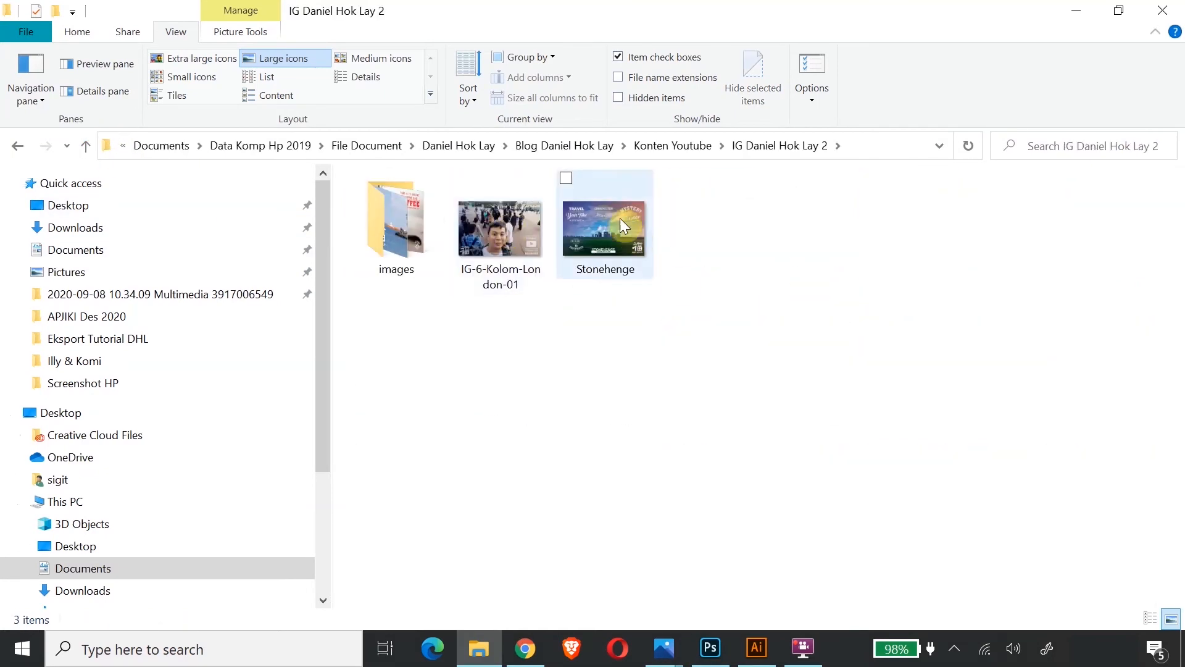
left_click(613, 212)
right_click(614, 213)
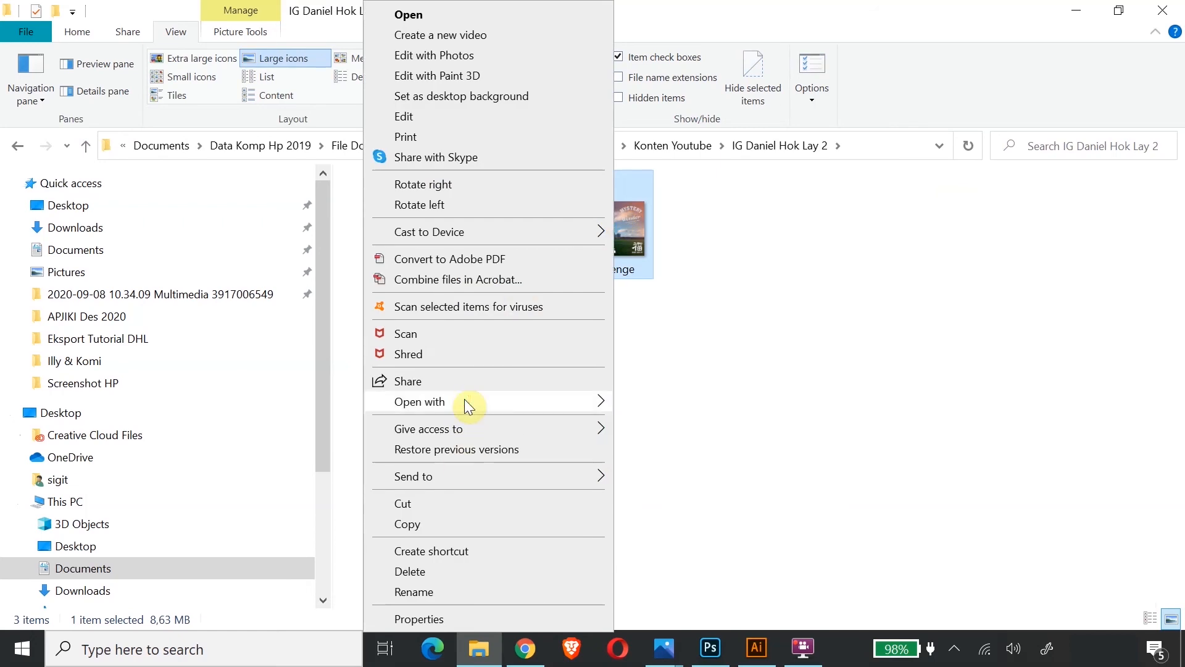
mouse_move(464, 398)
left_click(664, 484)
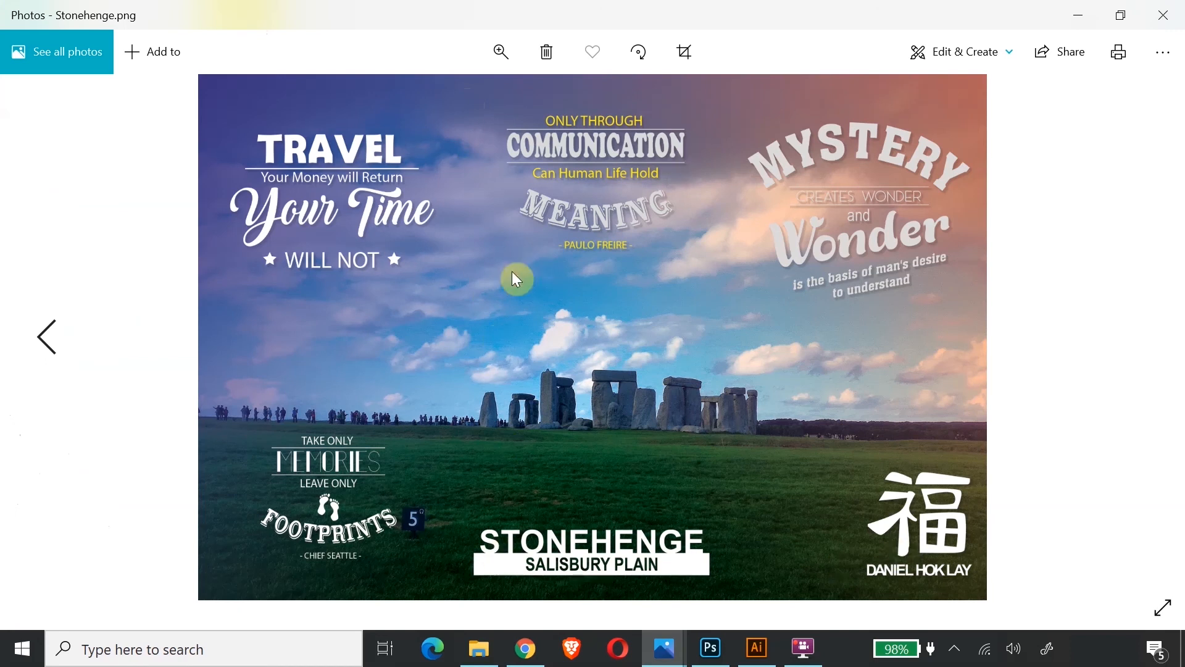
Switch to Chrome, examine the example feeds in the Instagram grid layouts article, and return to Photoshop
left_click(526, 648)
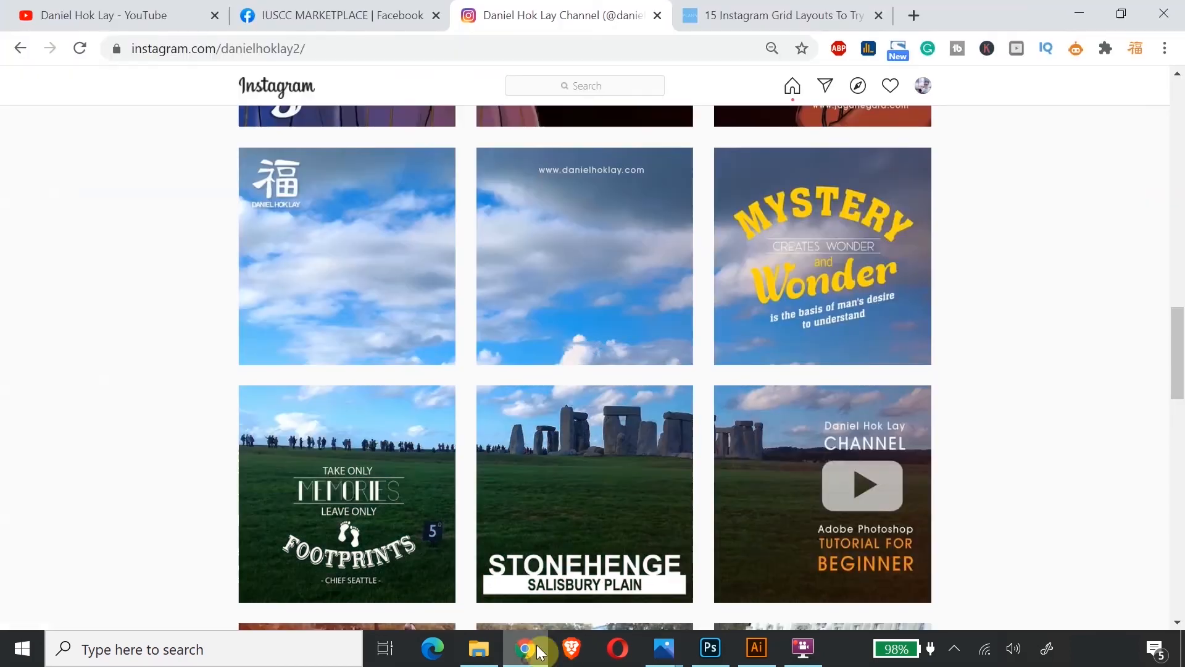
left_click(753, 18)
scroll(524, 431, "down", 10)
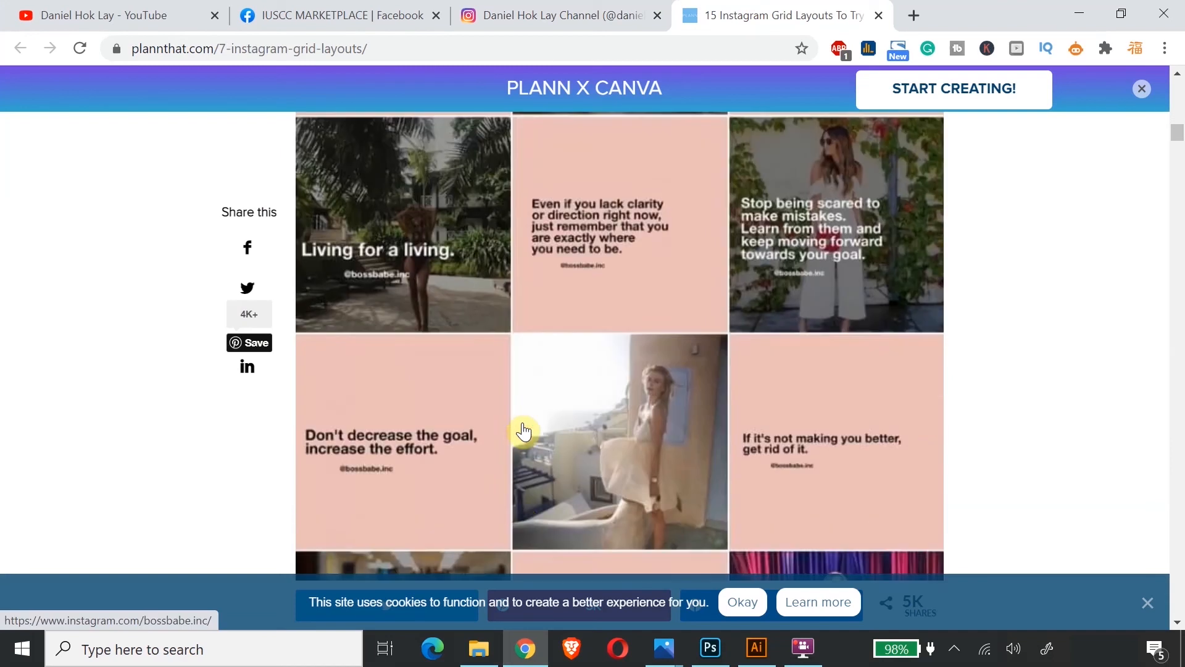
scroll(524, 431, "down", 15)
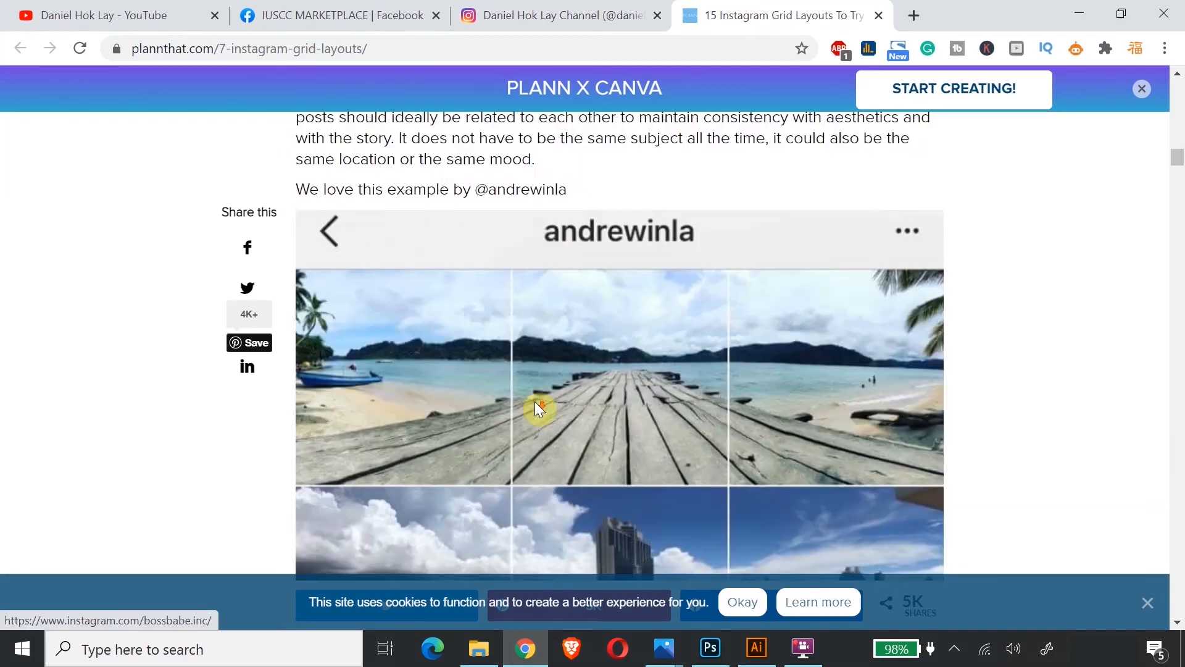
scroll(536, 400, "down", 3)
scroll(538, 391, "up", 6)
scroll(539, 391, "down", 20)
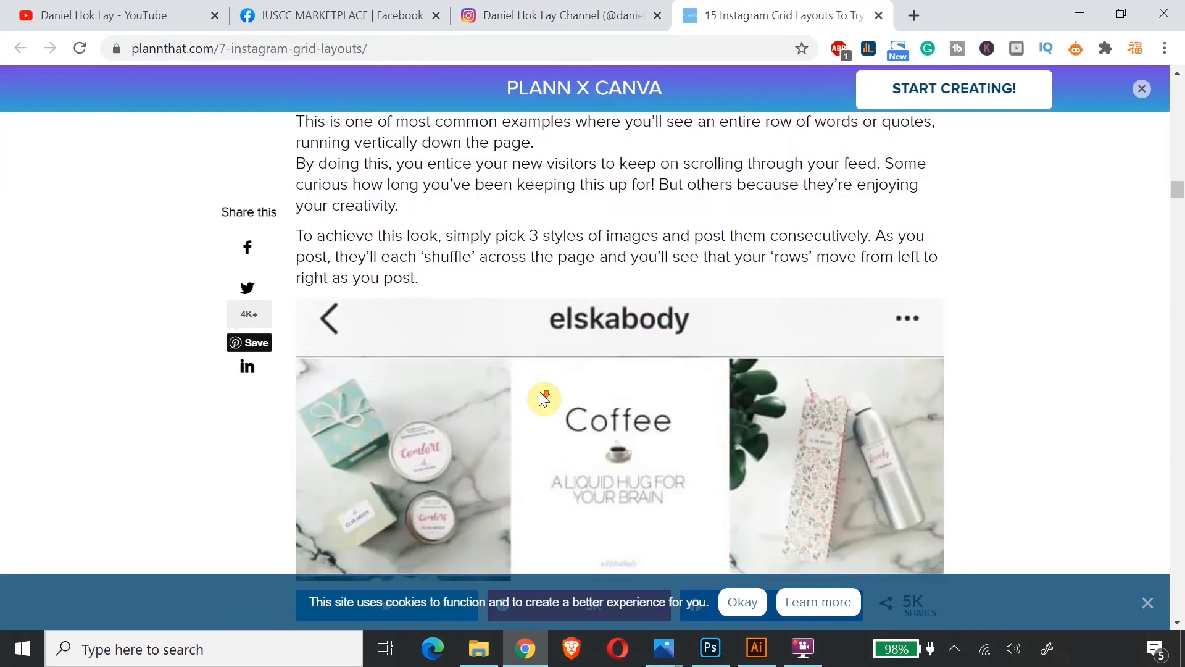
scroll(608, 456, "down", 15)
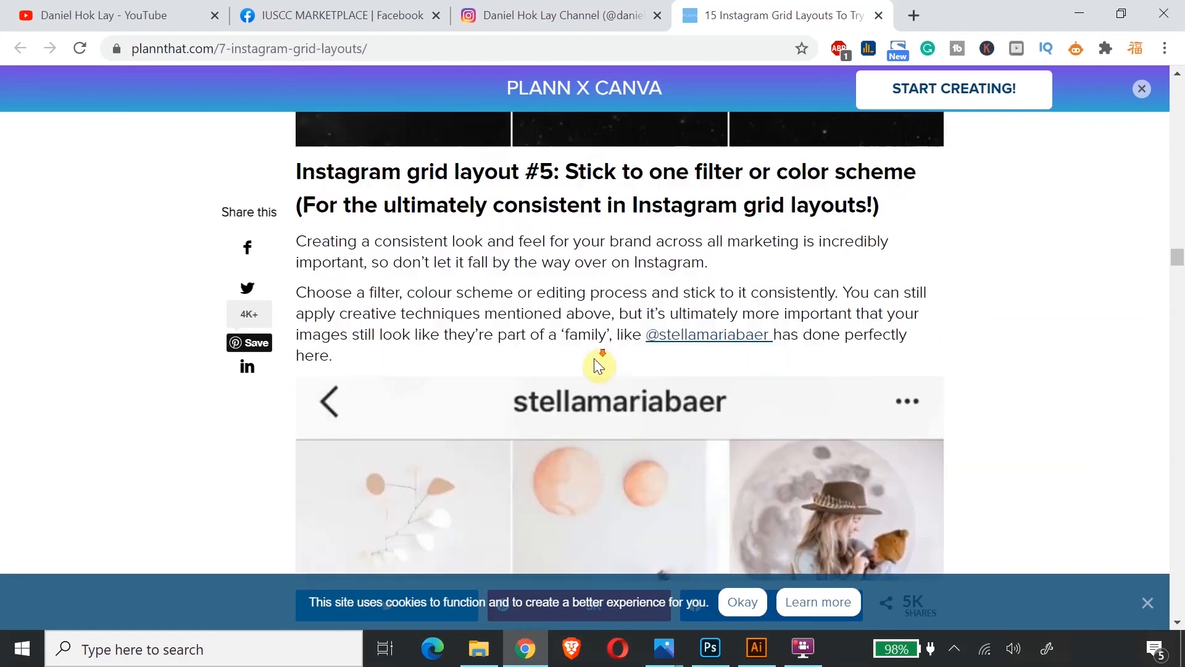
scroll(599, 364, "down", 5)
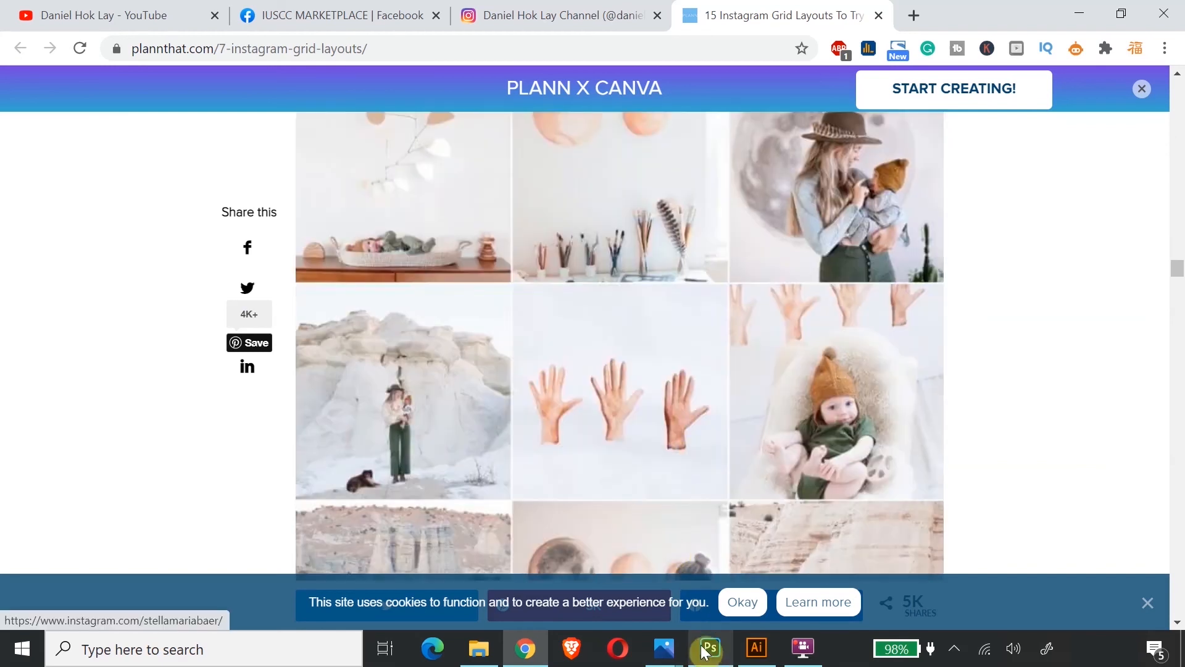
mouse_move(710, 653)
left_click(666, 556)
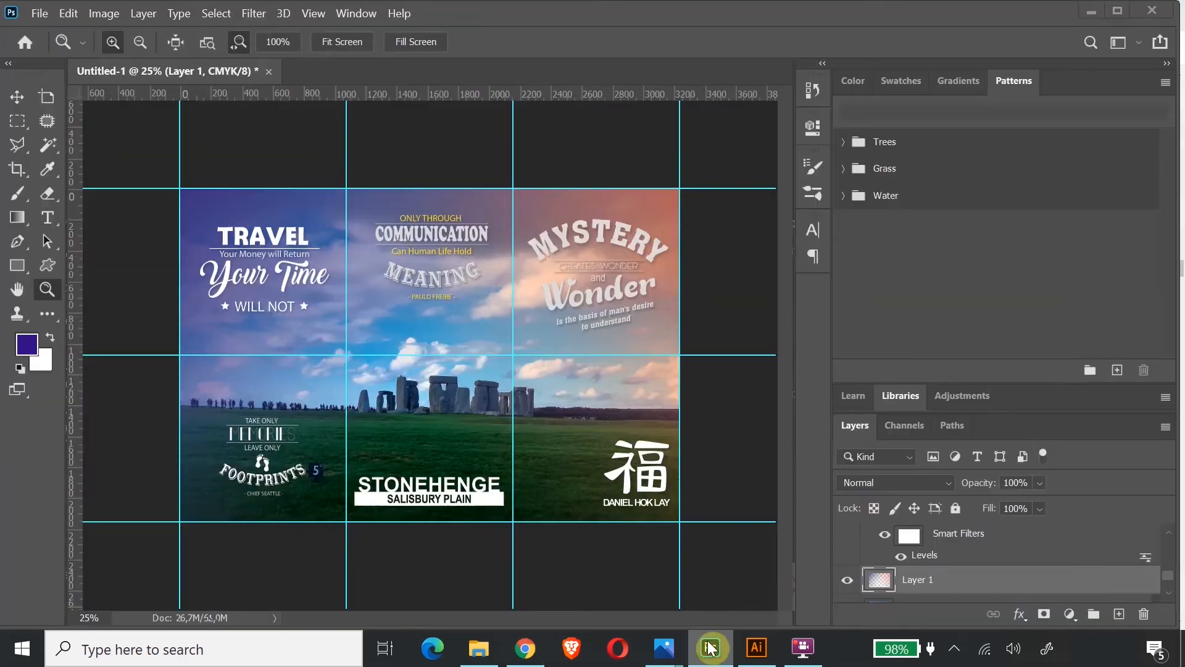
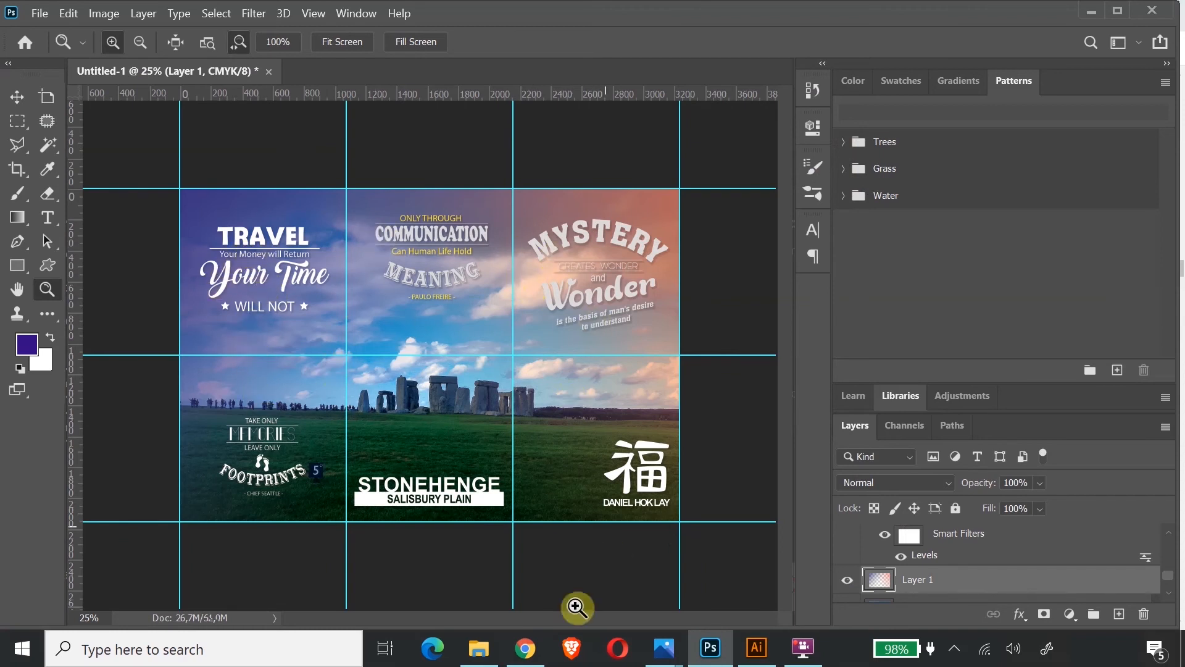
Return to the grid layouts article in Chrome and study how the the_oa example spreads one image across its tiles
left_click(530, 656)
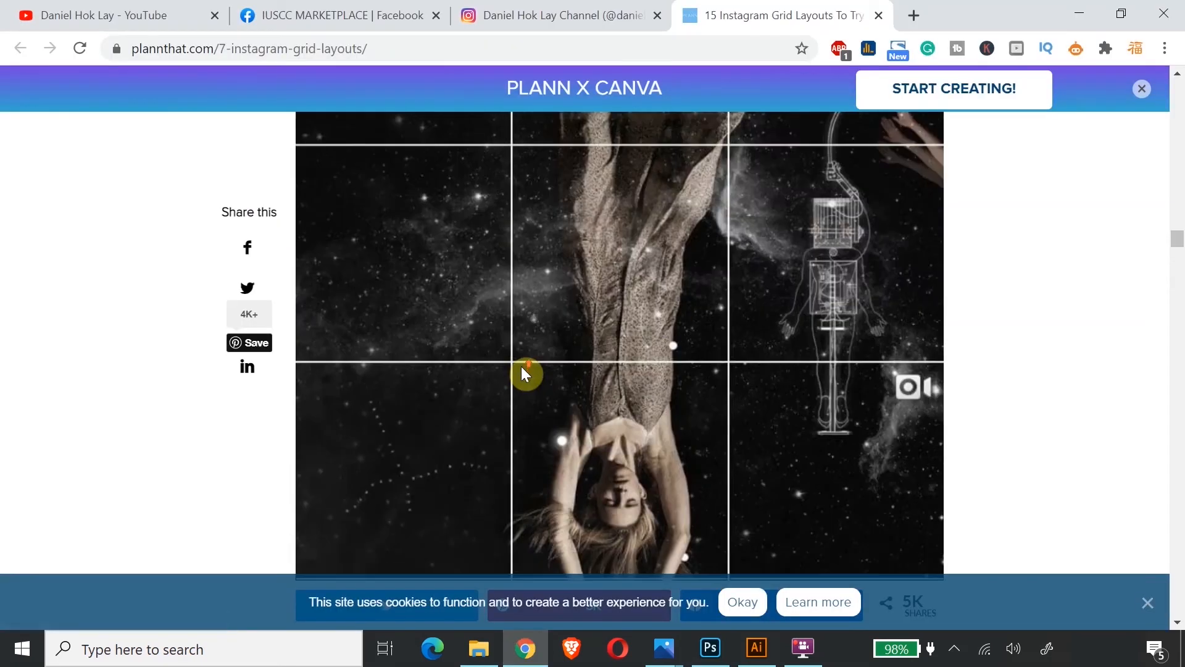
scroll(521, 365, "up", 5)
scroll(499, 295, "down", 1)
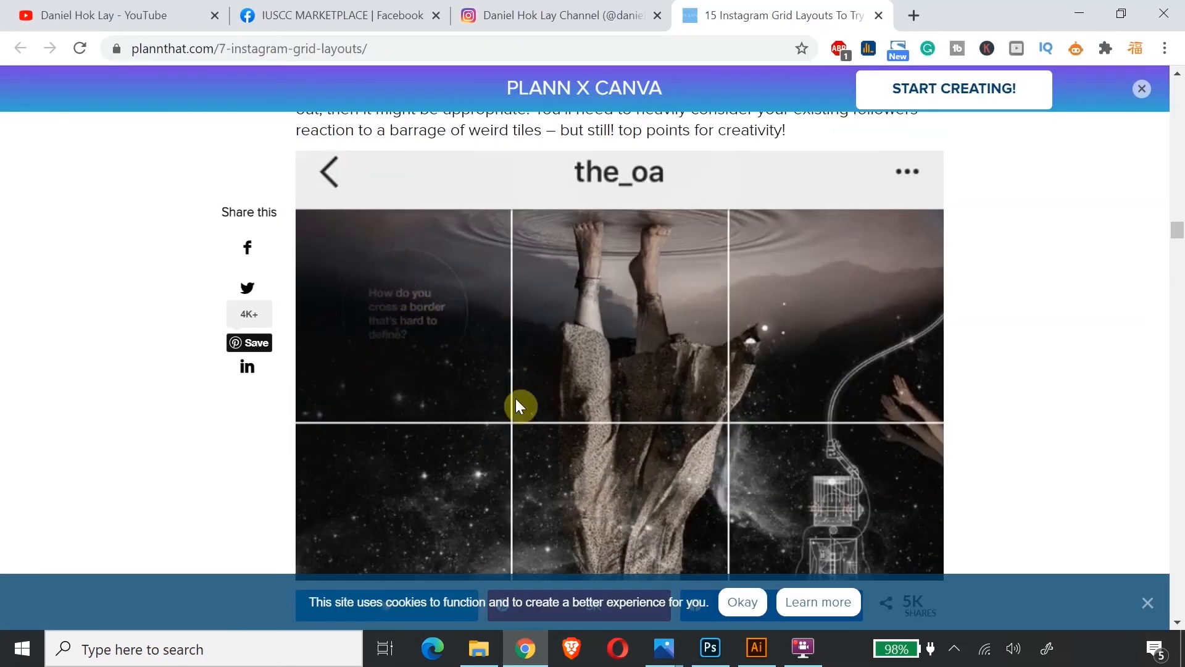
scroll(605, 398, "down", 3)
scroll(610, 395, "down", 3)
scroll(609, 395, "up", 6)
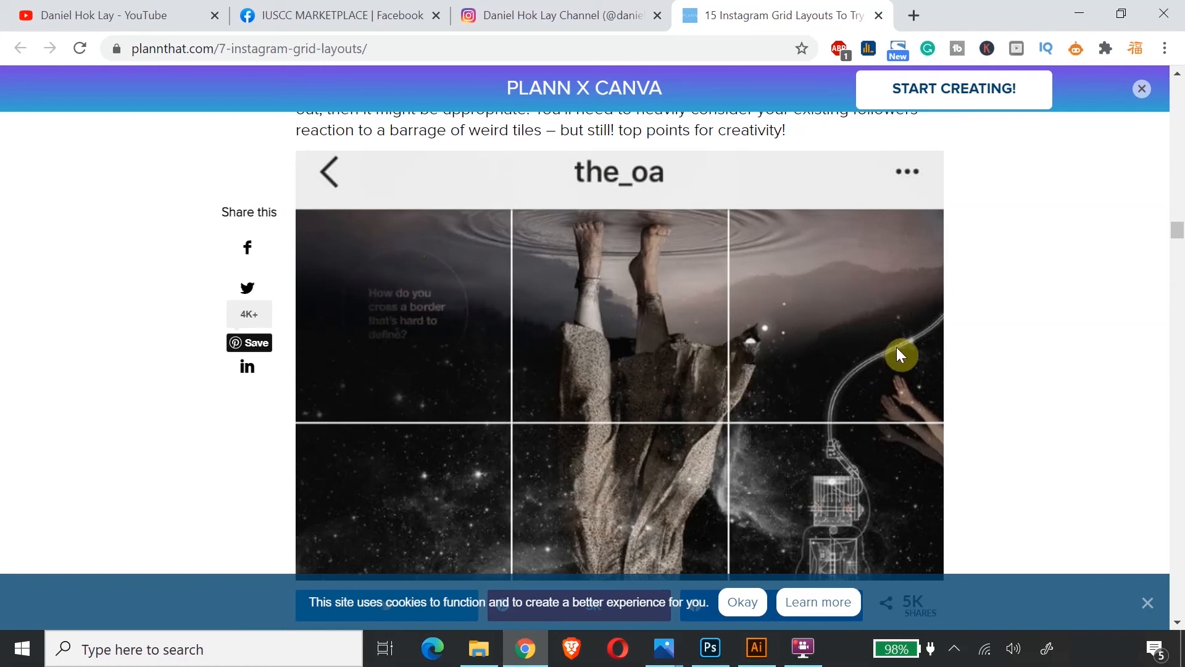
scroll(830, 384, "down", 4)
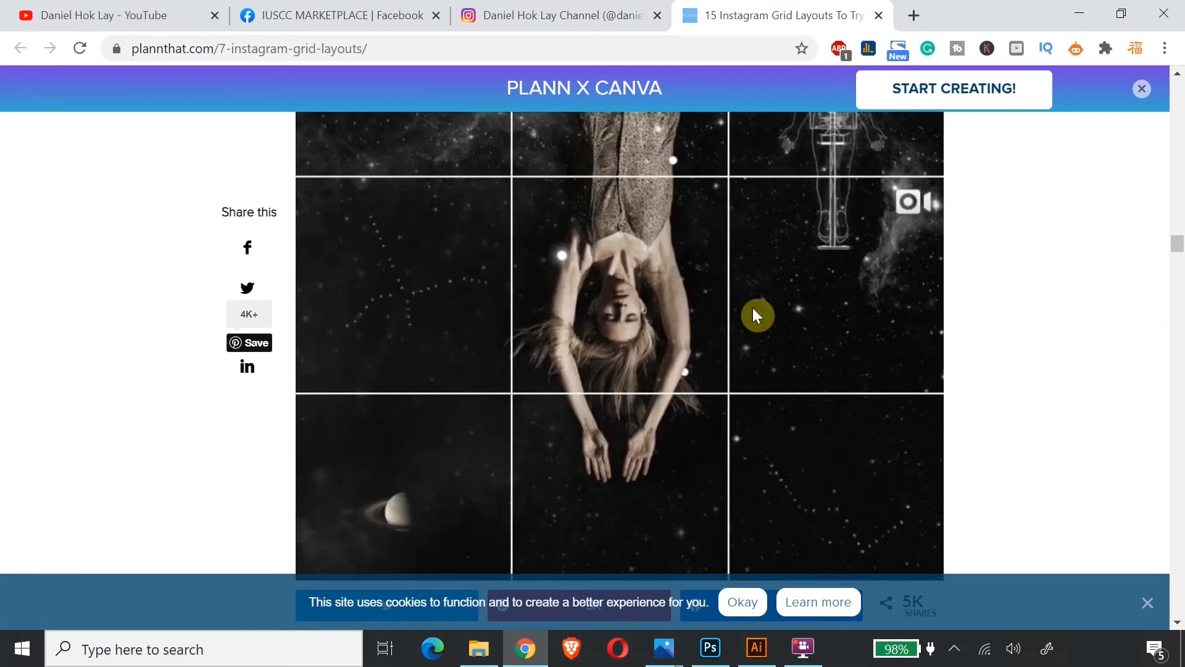
scroll(694, 433, "down", 3)
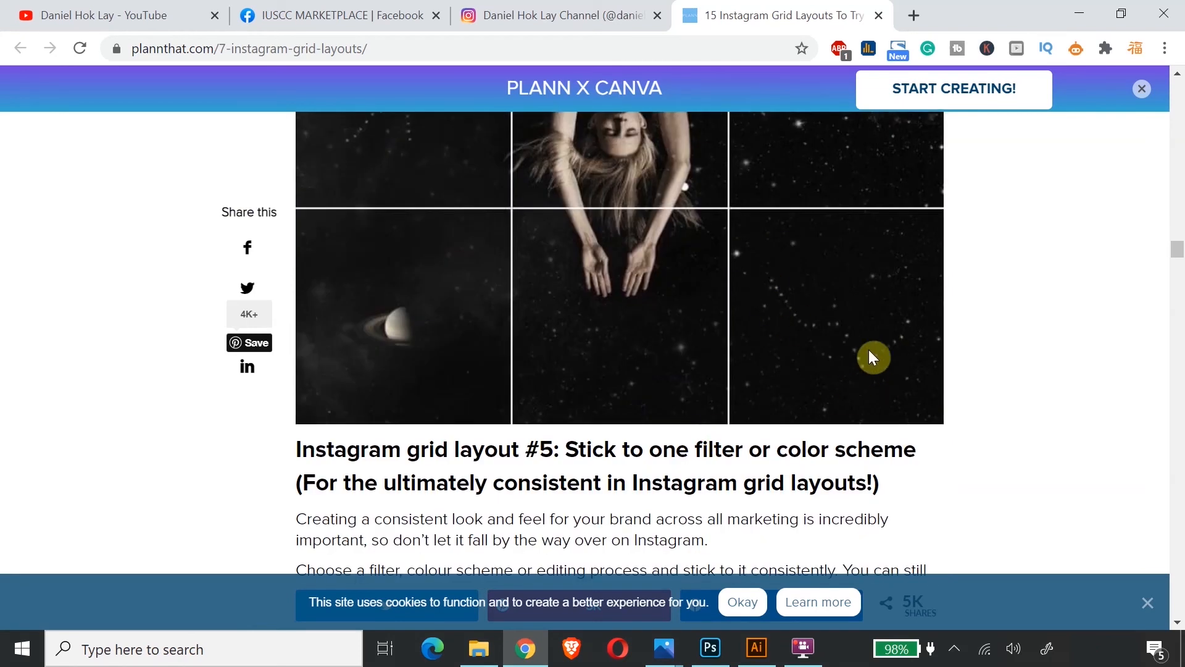
scroll(640, 309, "up", 20)
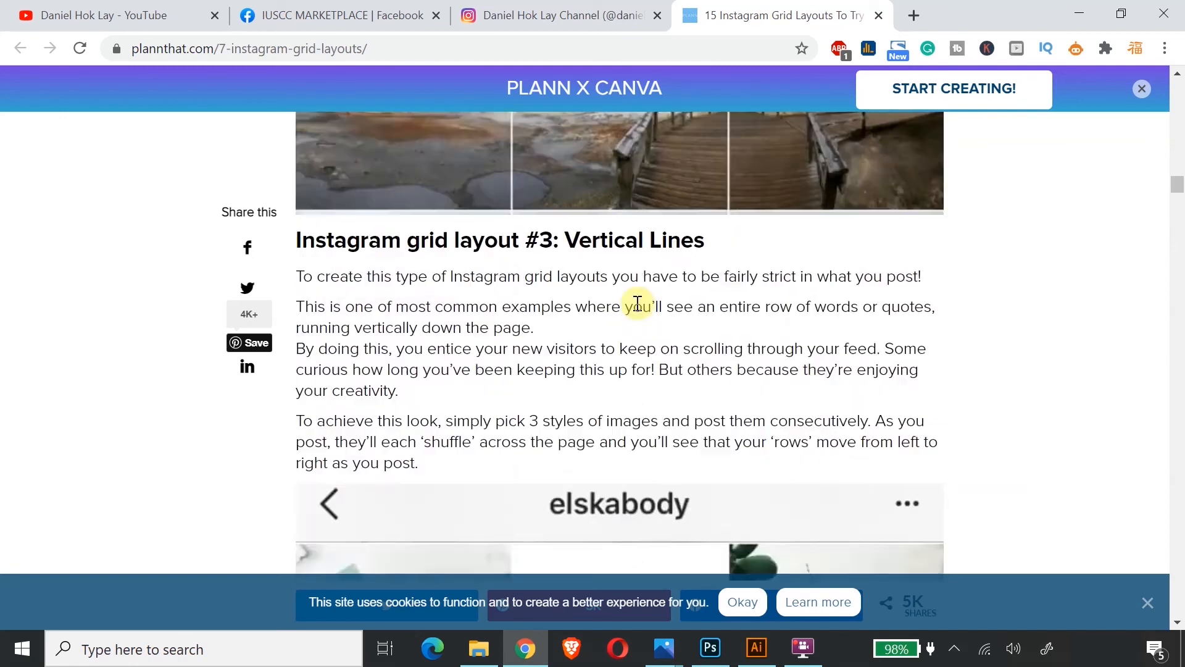
scroll(639, 304, "up", 20)
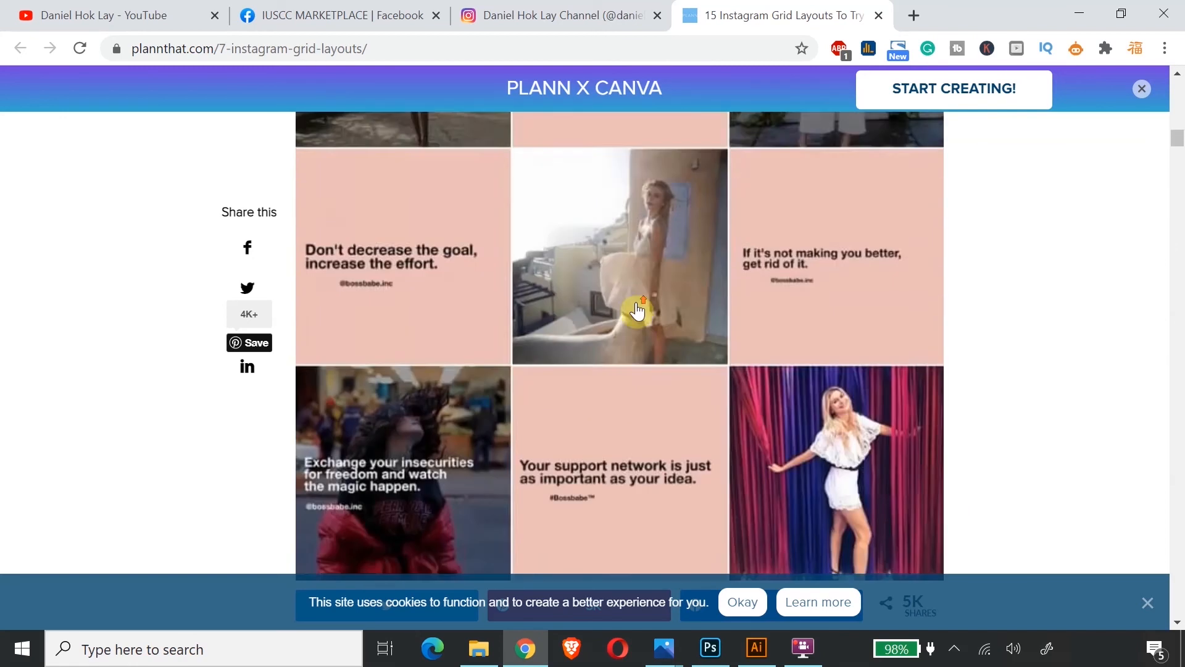
scroll(635, 321, "down", 10)
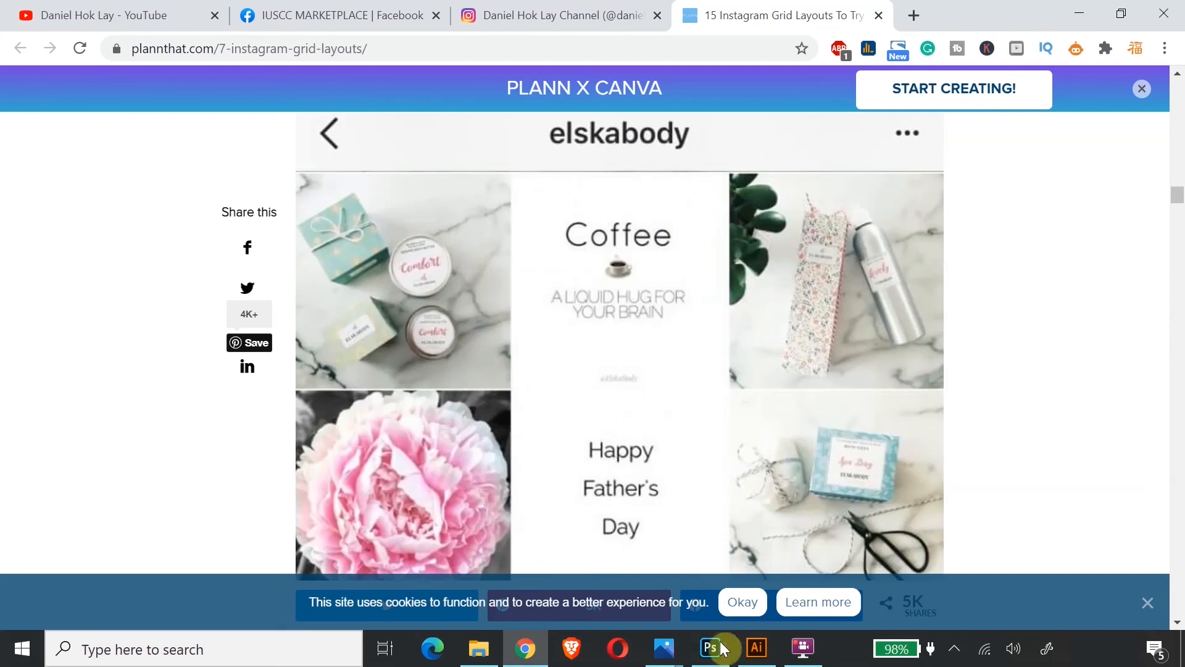
Switch back to Photoshop and lock the guides in the Stonehenge grid document
left_click(711, 647)
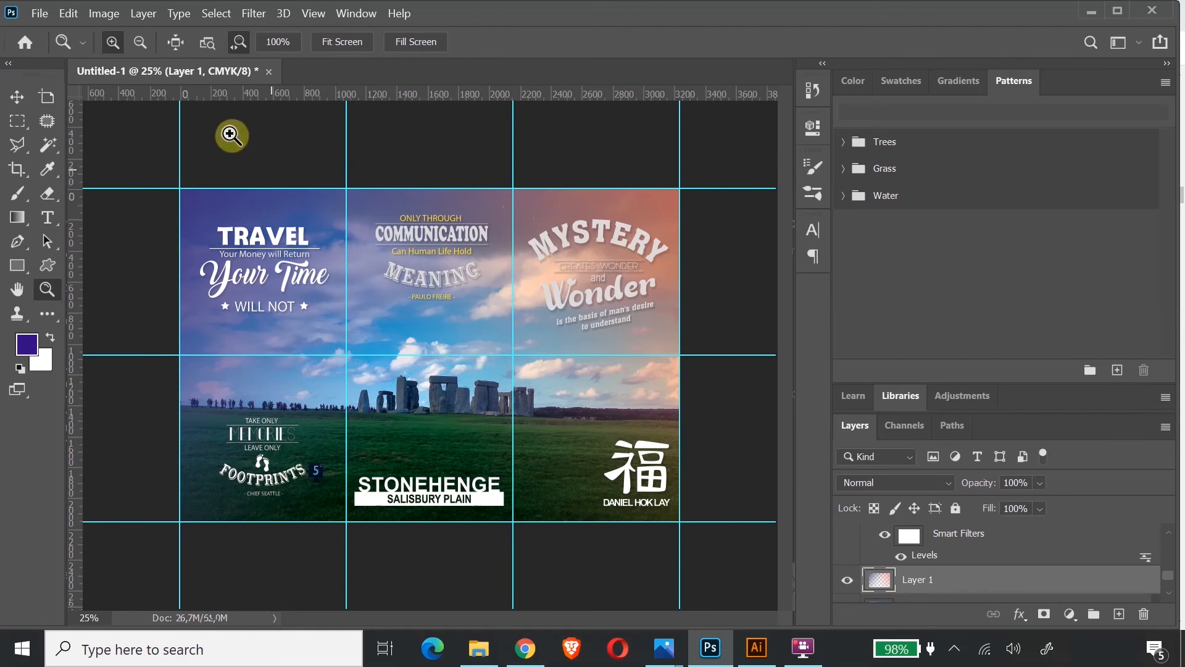
left_click(311, 13)
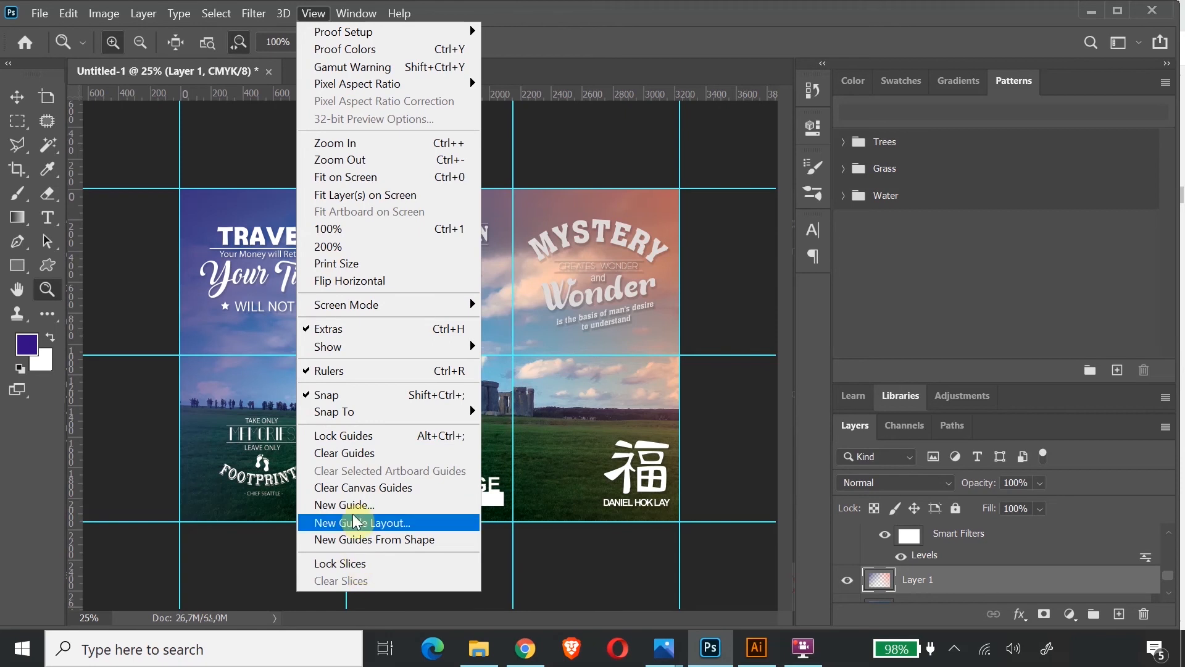
left_click(335, 440)
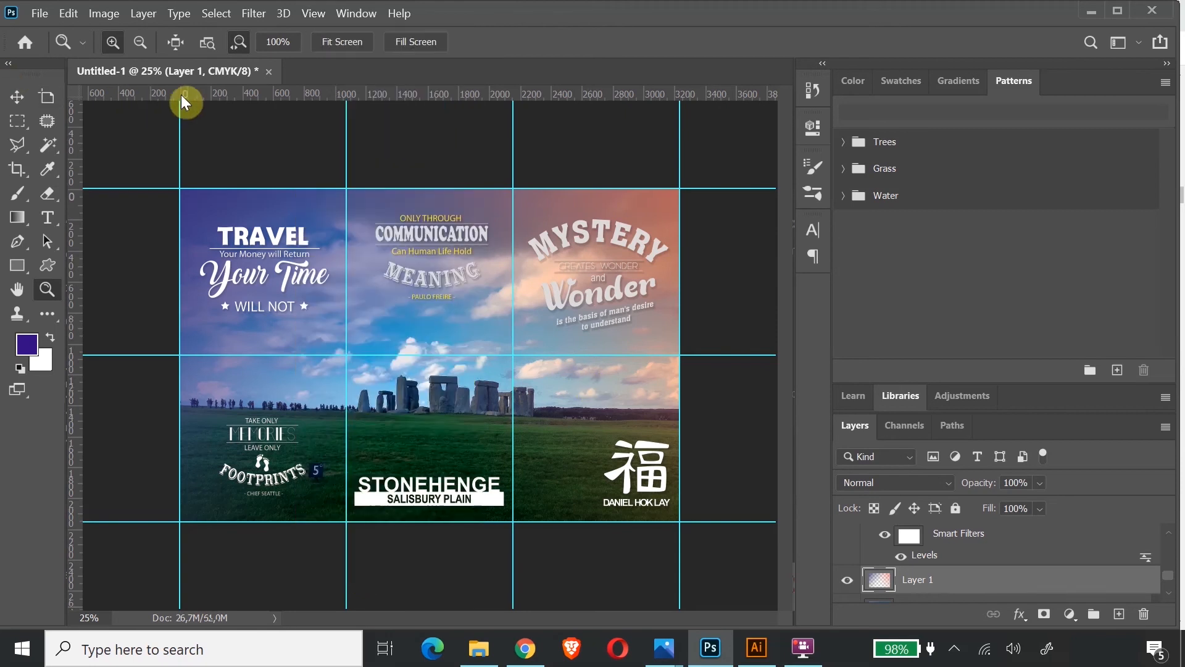
Slice the canvas along the guides into six square tiles with the Slice tool, outlining the top-left, bottom-middle and top-right tiles
left_click(23, 176)
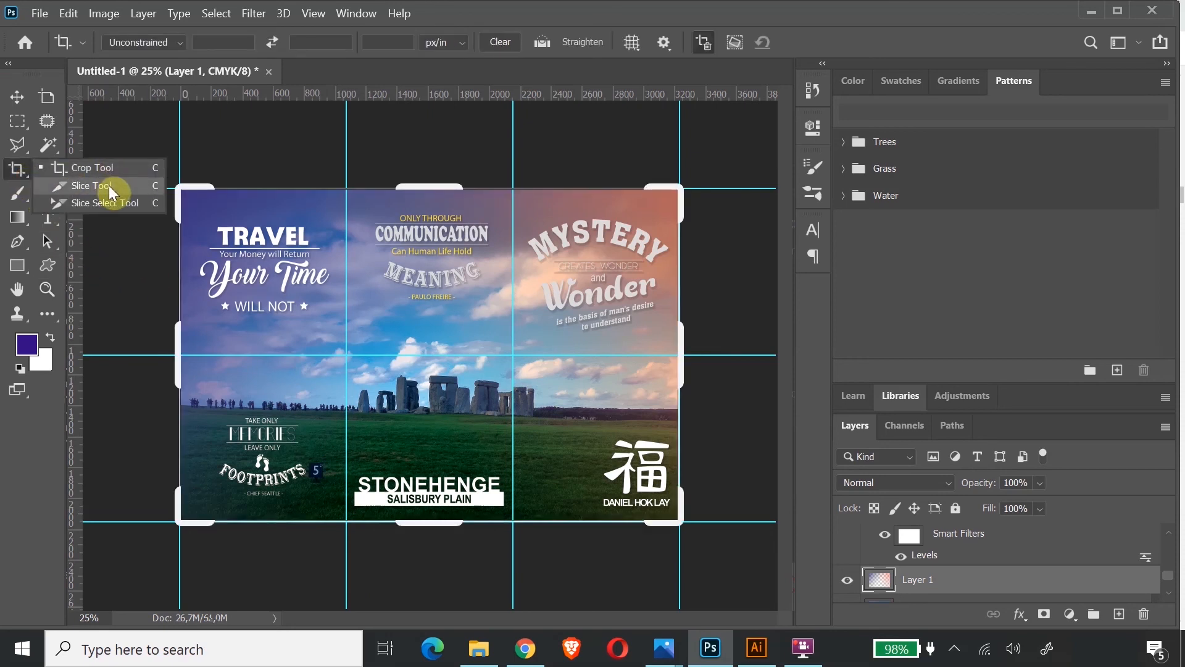
left_click(109, 186)
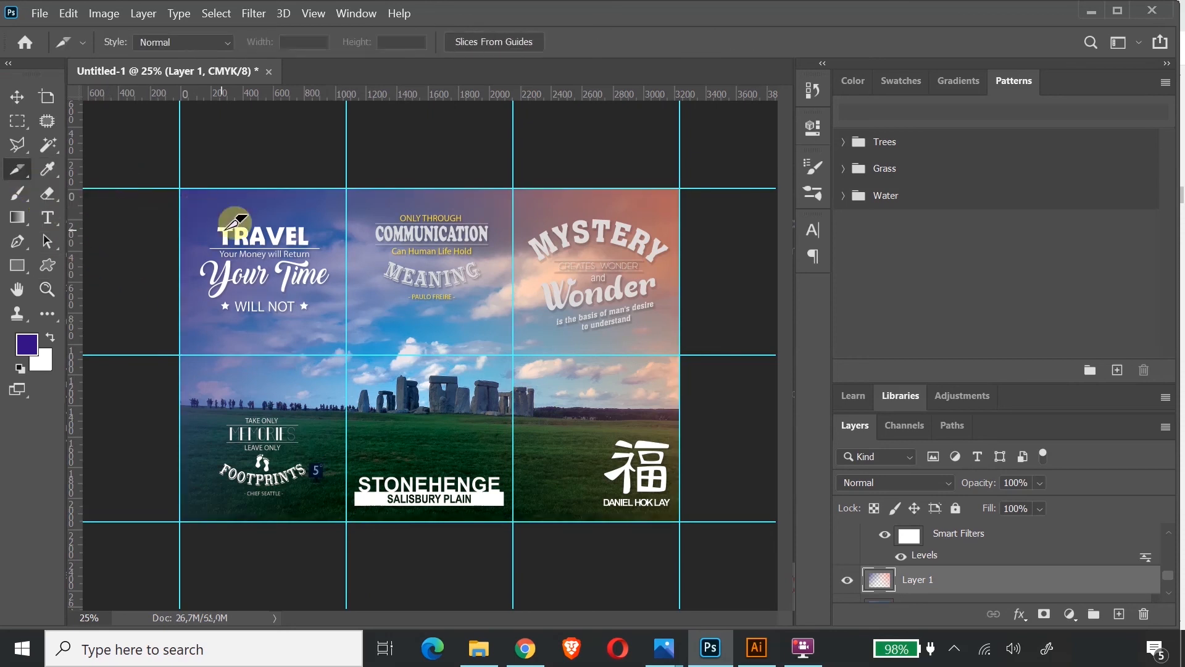
left_click_drag(159, 174, 347, 354)
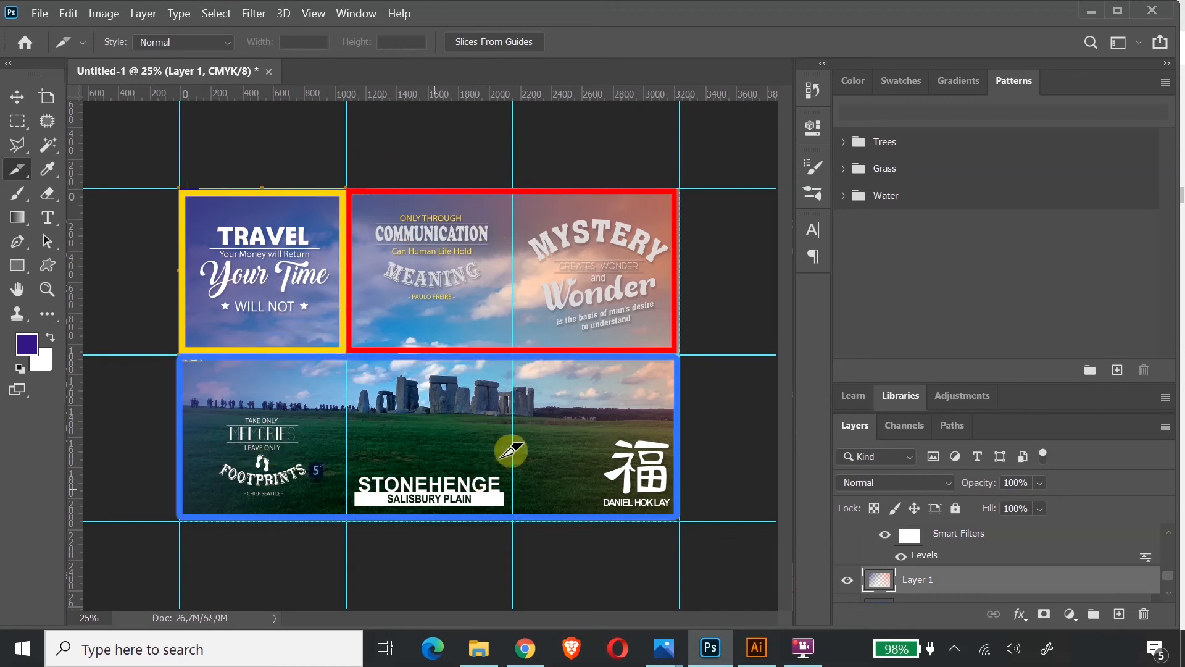
left_click_drag(522, 537, 346, 355)
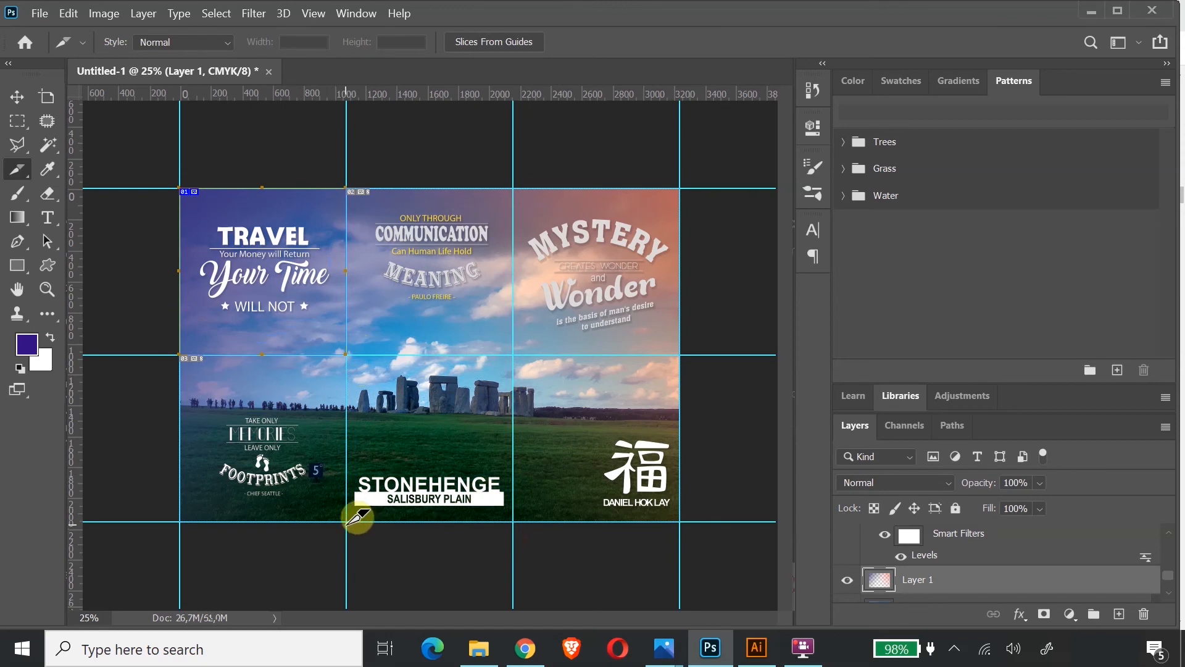
left_click_drag(347, 520, 512, 356)
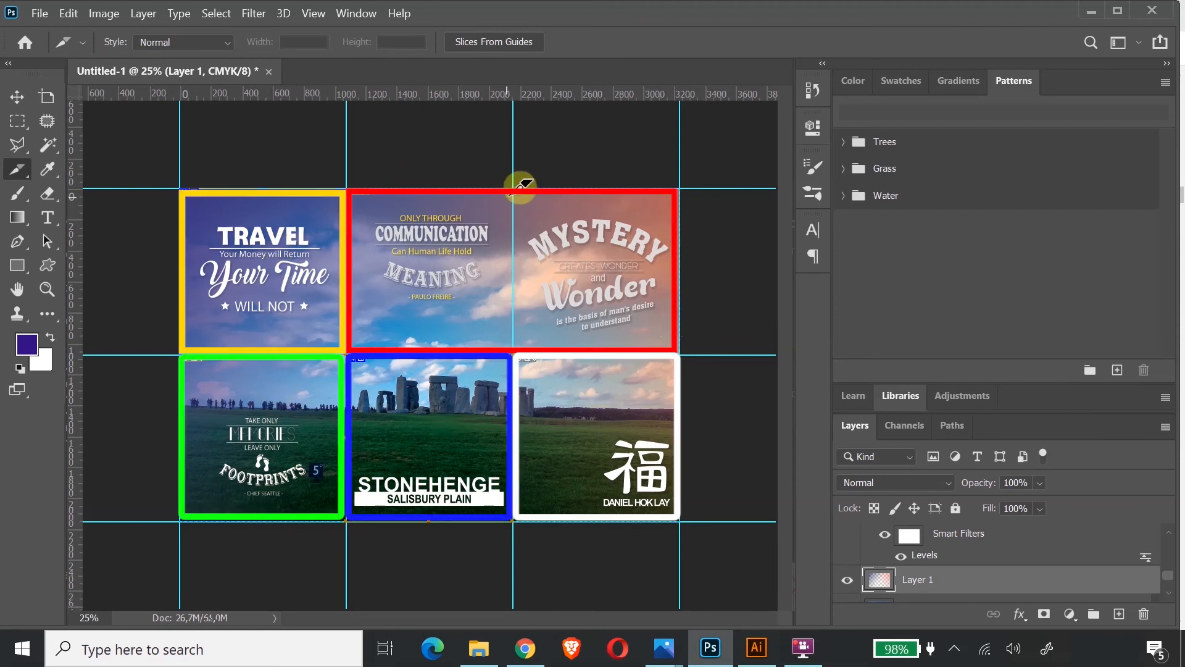
mouse_move(525, 181)
left_mouse_down()
mouse_move(639, 275)
mouse_move(664, 339)
mouse_move(687, 336)
mouse_move(678, 354)
left_mouse_up()
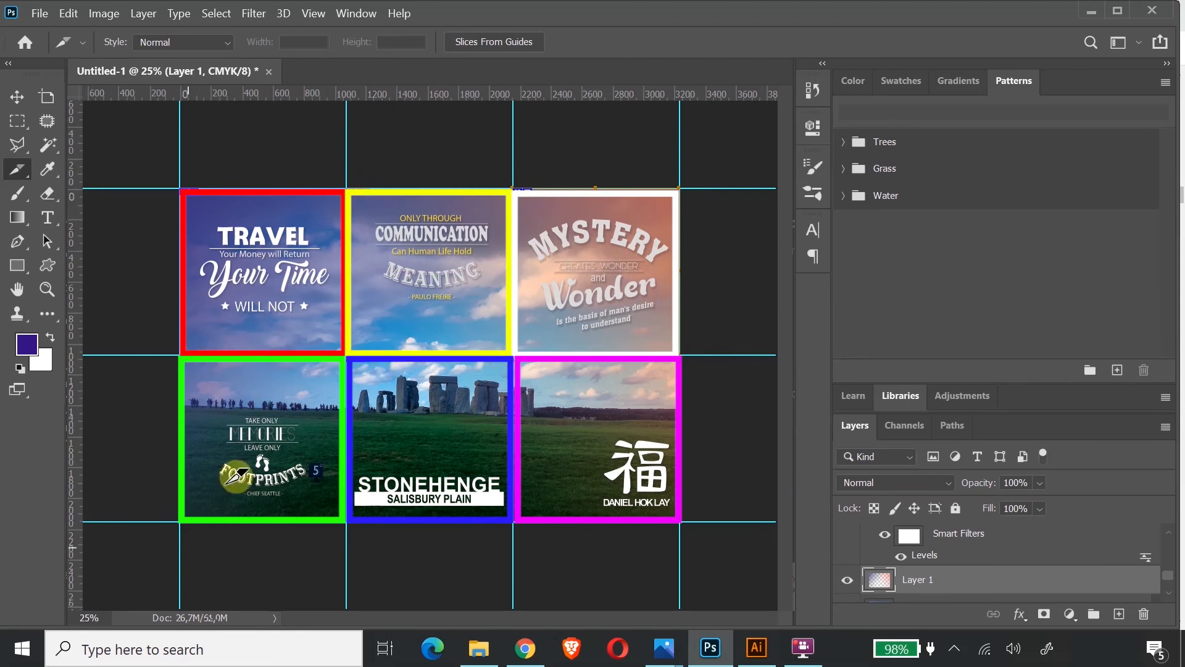
Start a Save for Web (Legacy) export of the sliced image and set the file format to JPEG
left_click(39, 14)
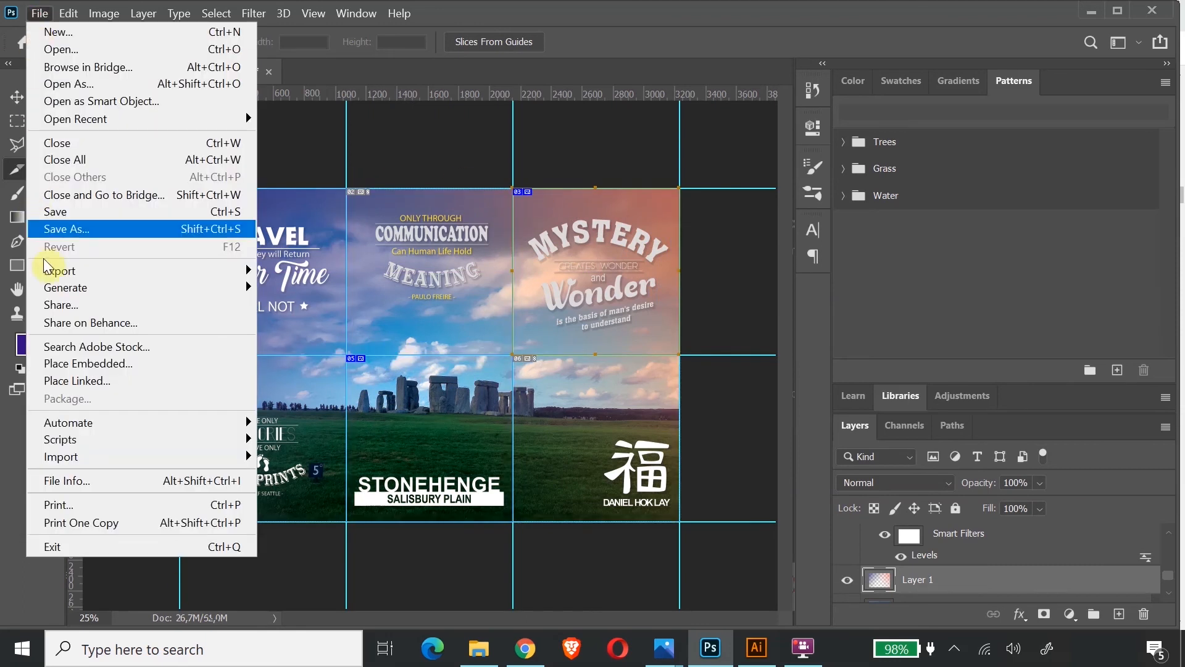
mouse_move(54, 276)
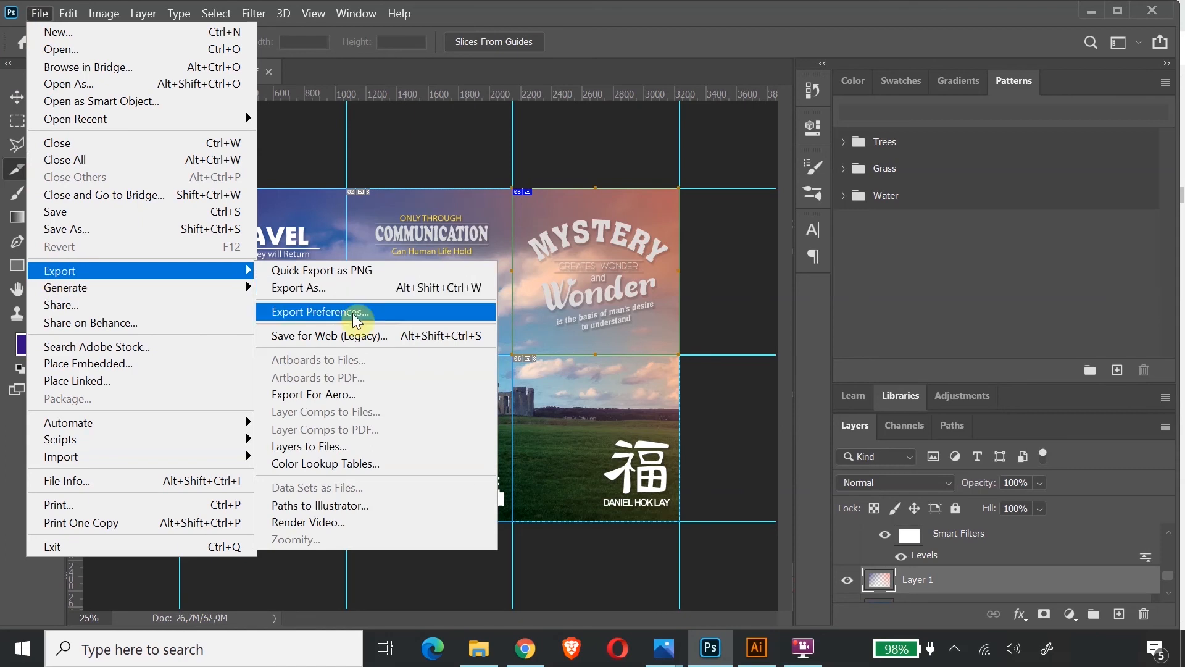
left_click(384, 338)
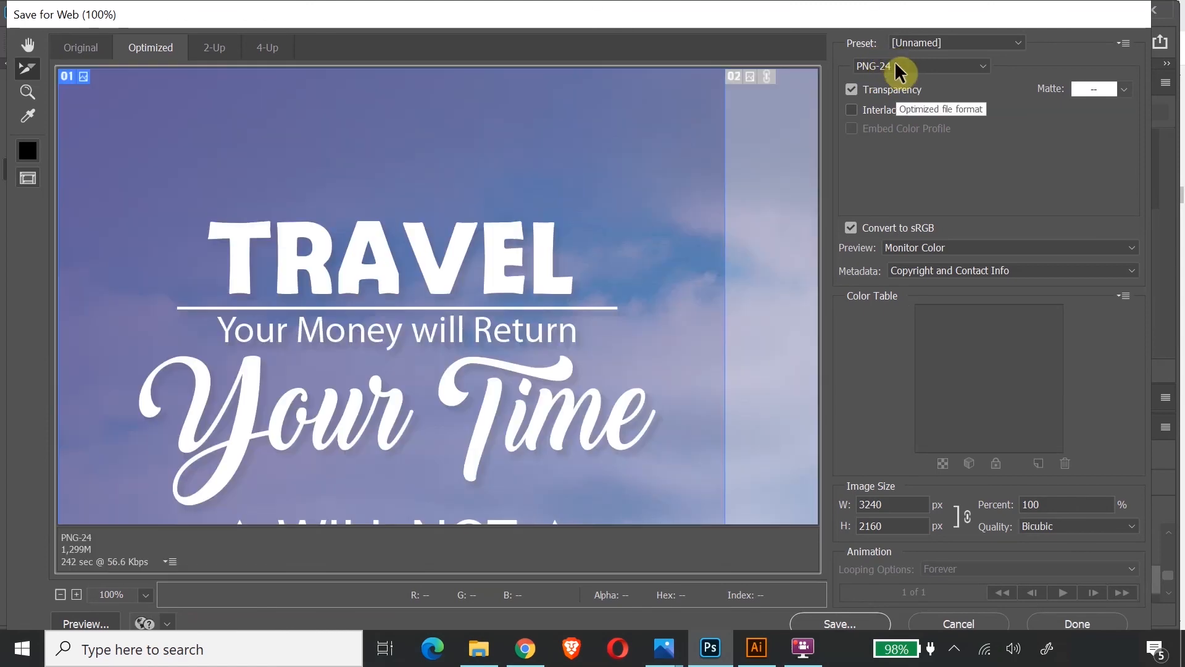
left_click(982, 65)
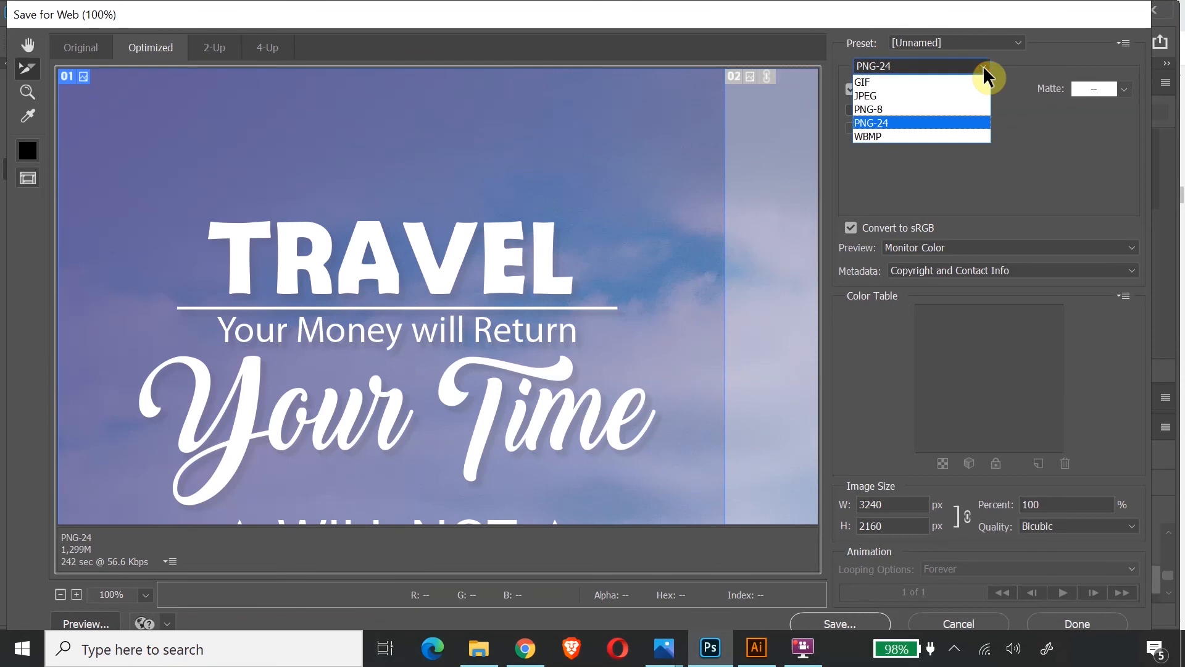
left_click(955, 99)
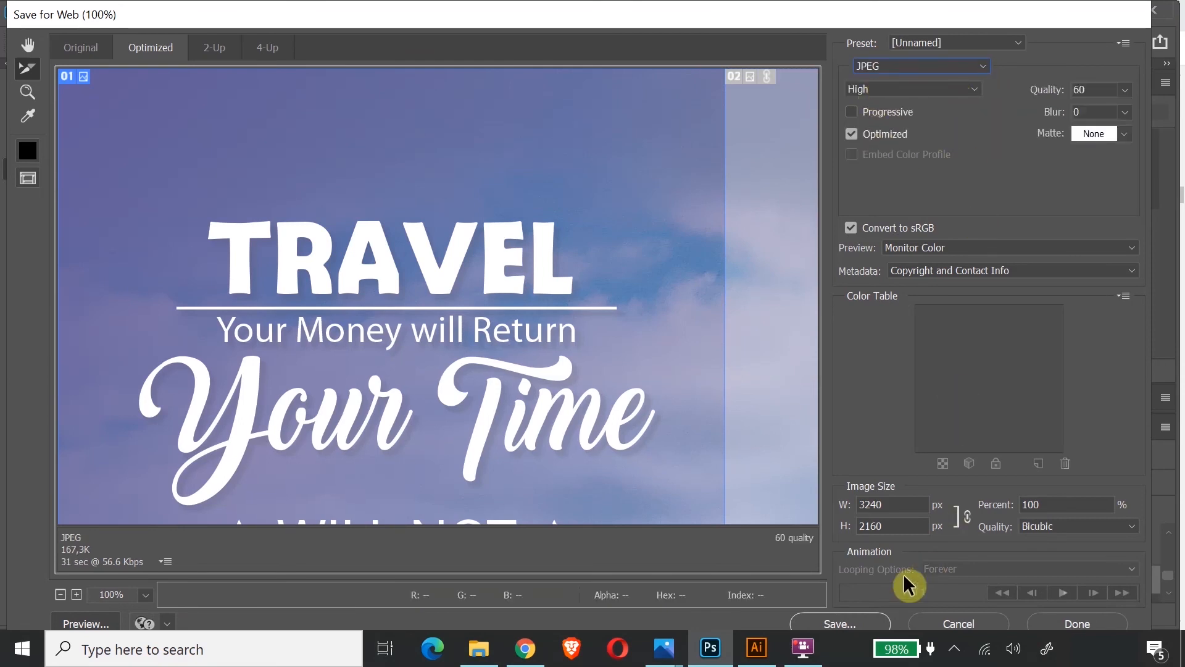
Save all slices as images only in the IG project folder under the name Stonehenge 2 Grid
left_click(853, 621)
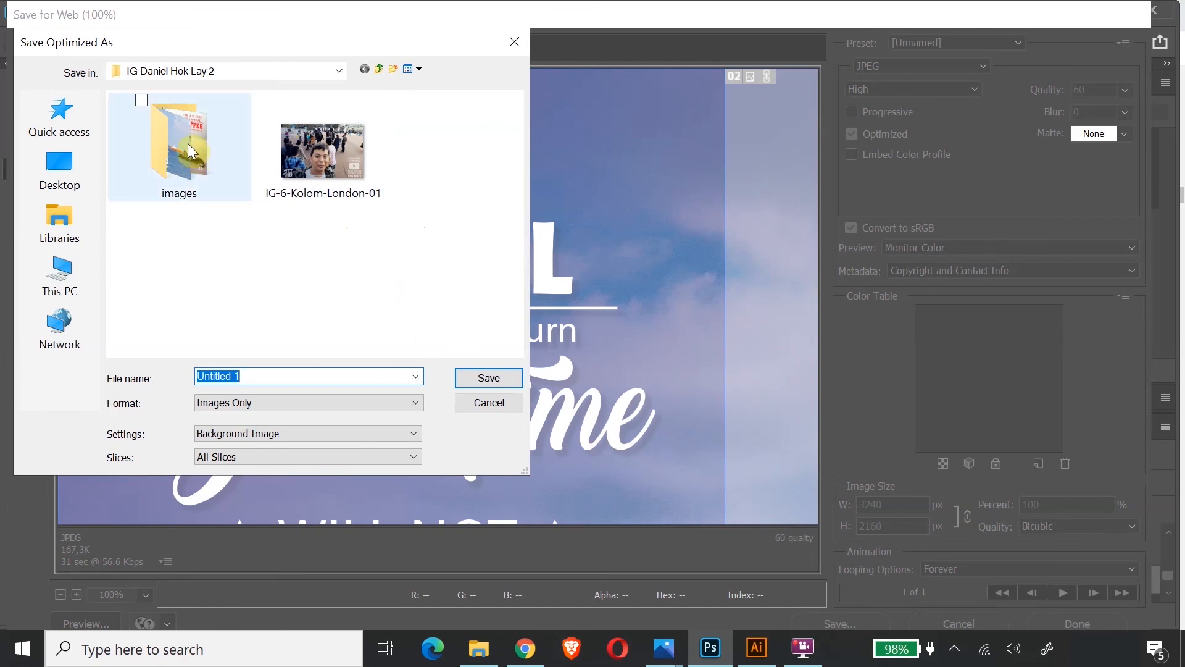
left_click(379, 67)
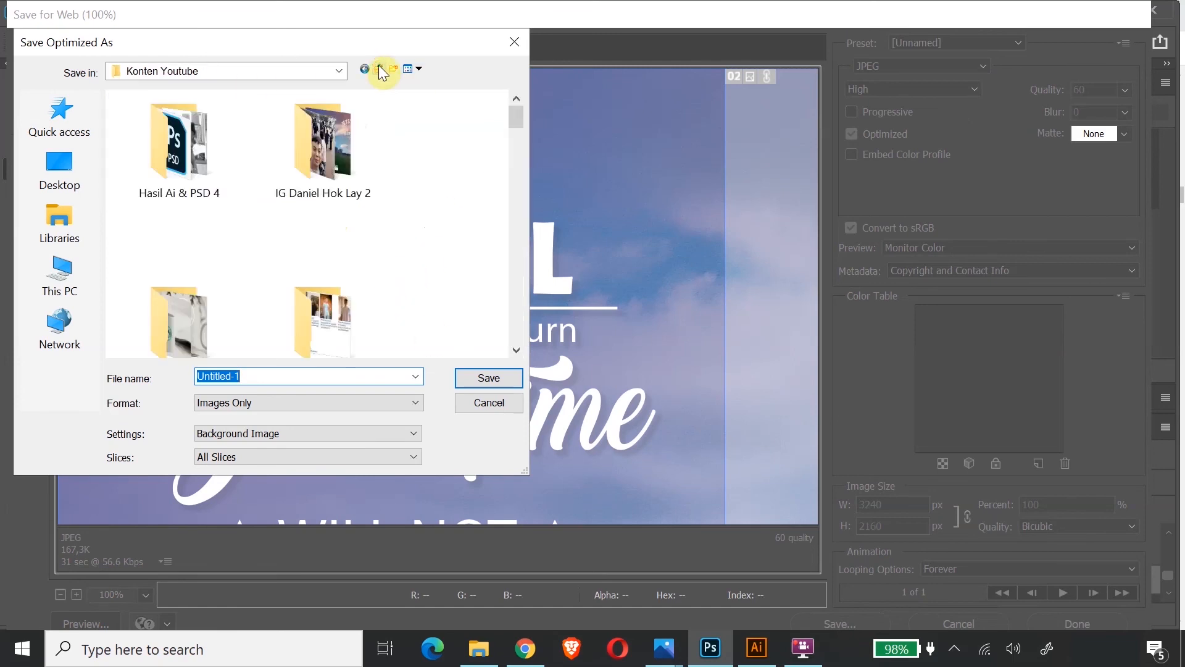
double_click(340, 178)
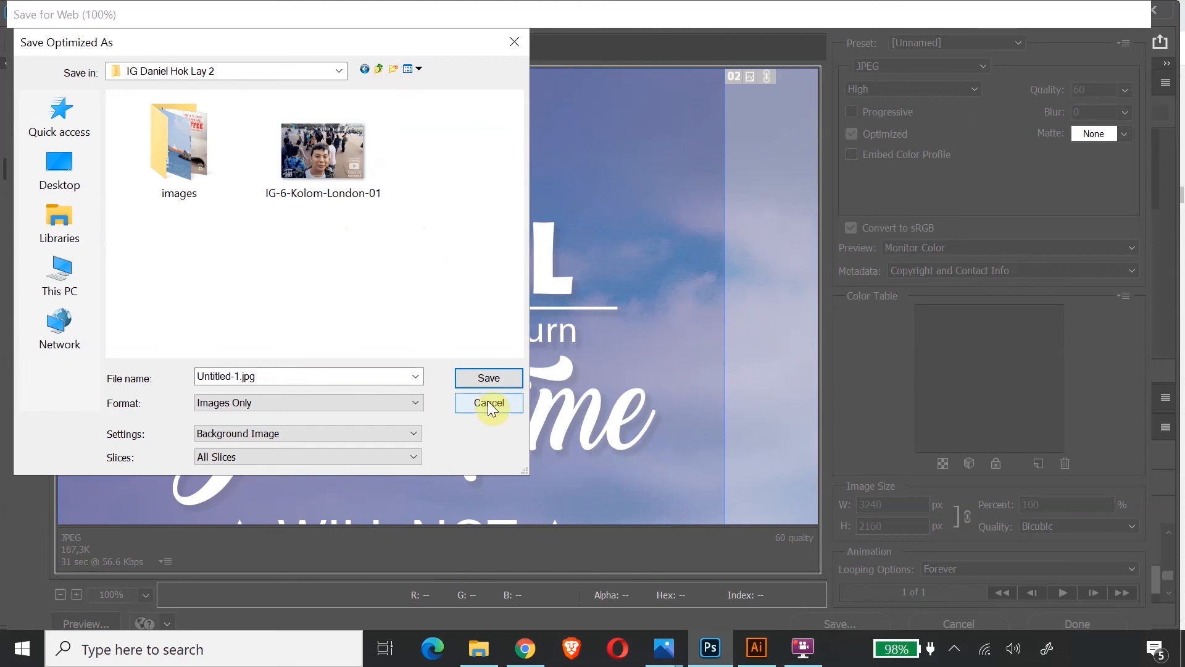
double_click(242, 378)
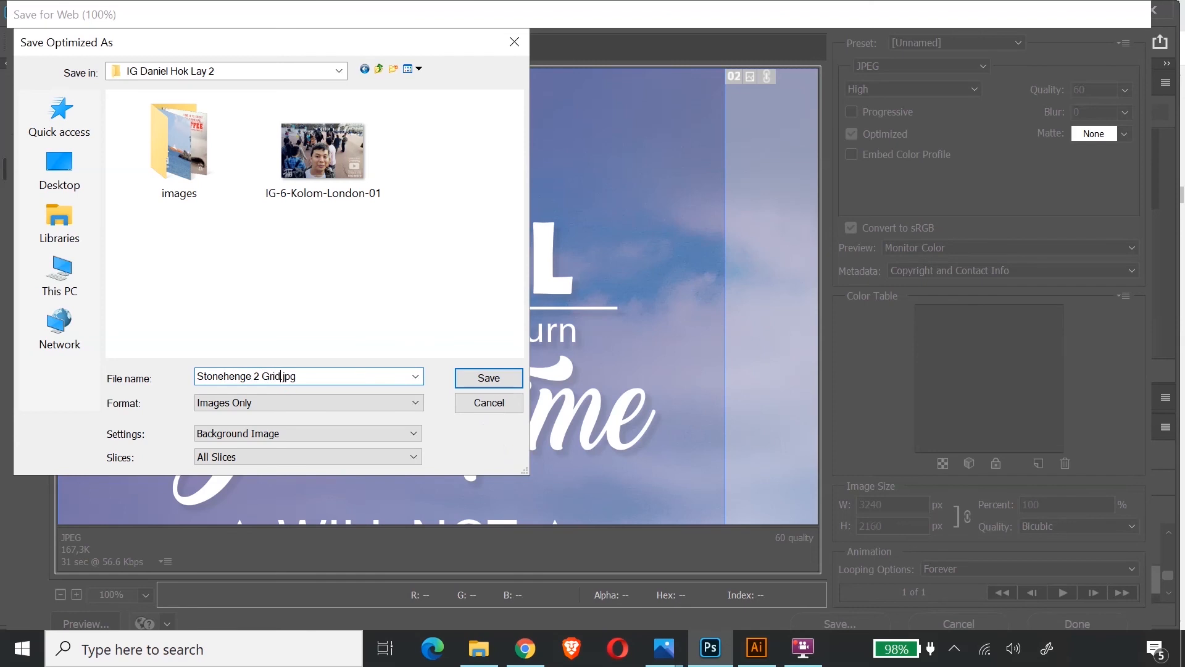
left_click(503, 379)
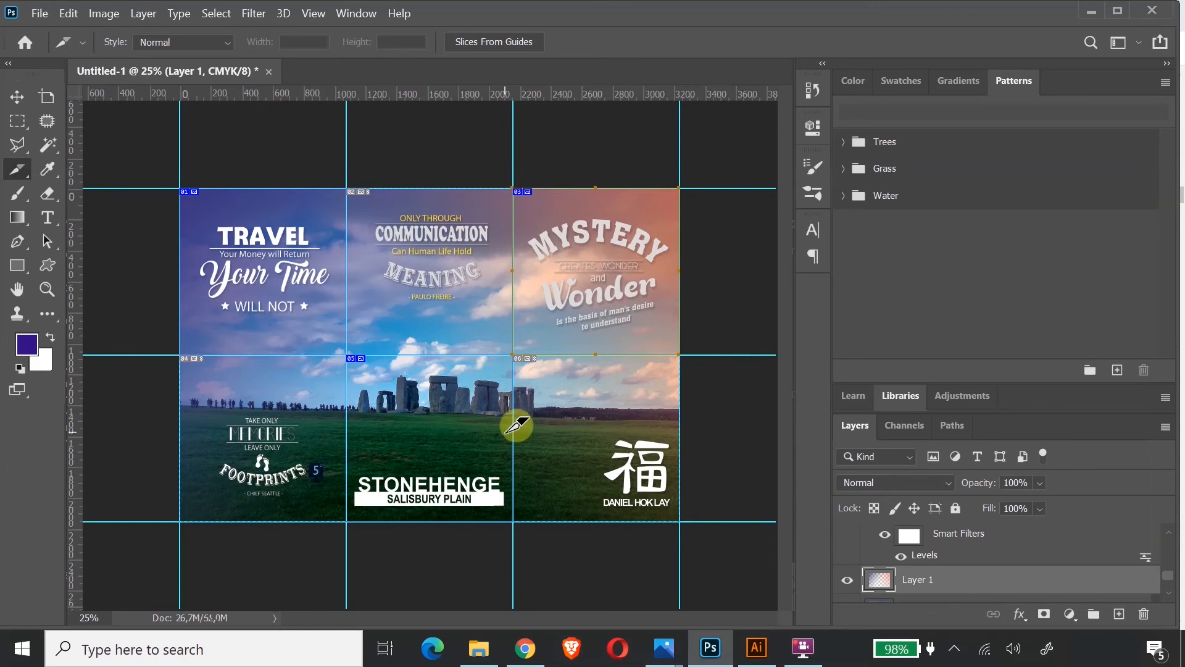
Switch to File Explorer, view the full Stonehenge image and the neighbouring London picture in Photos, and close the viewer
left_click(477, 651)
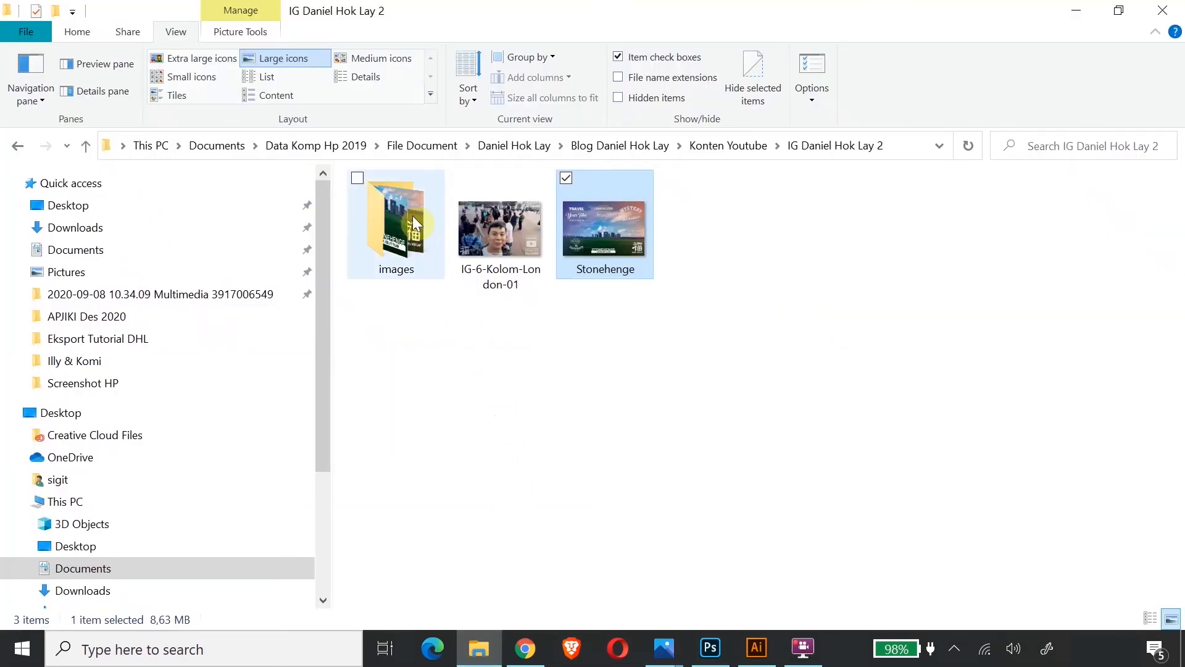
right_click(614, 223)
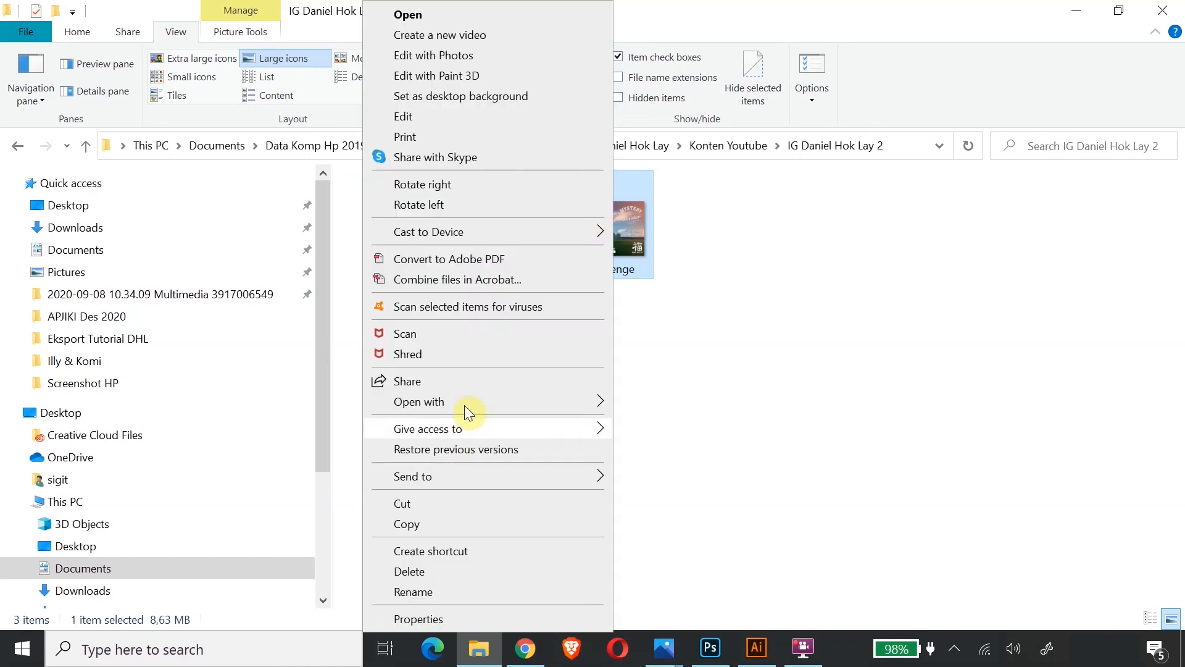
mouse_move(465, 400)
left_click(671, 490)
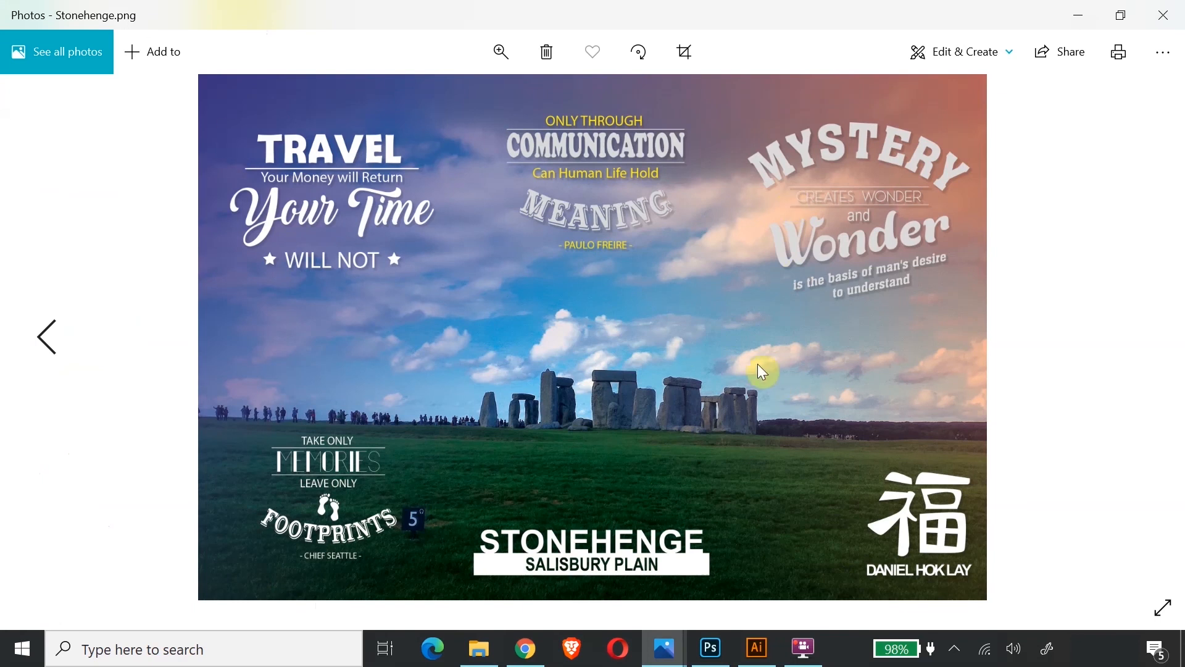
key("Left")
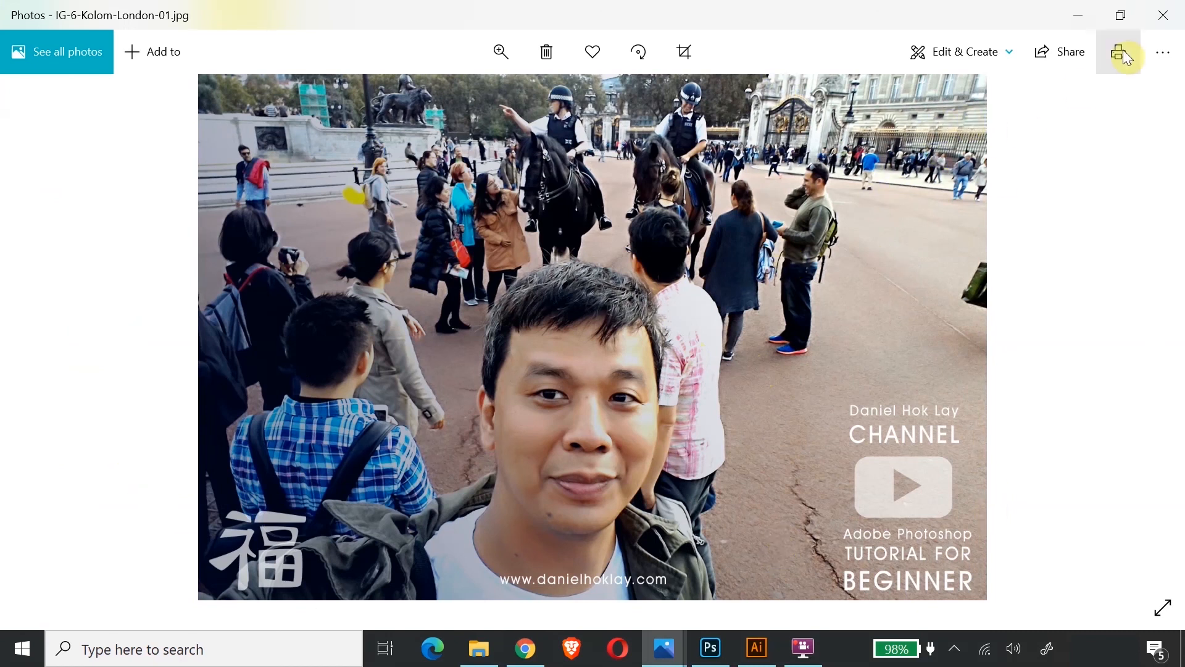
left_click(1165, 20)
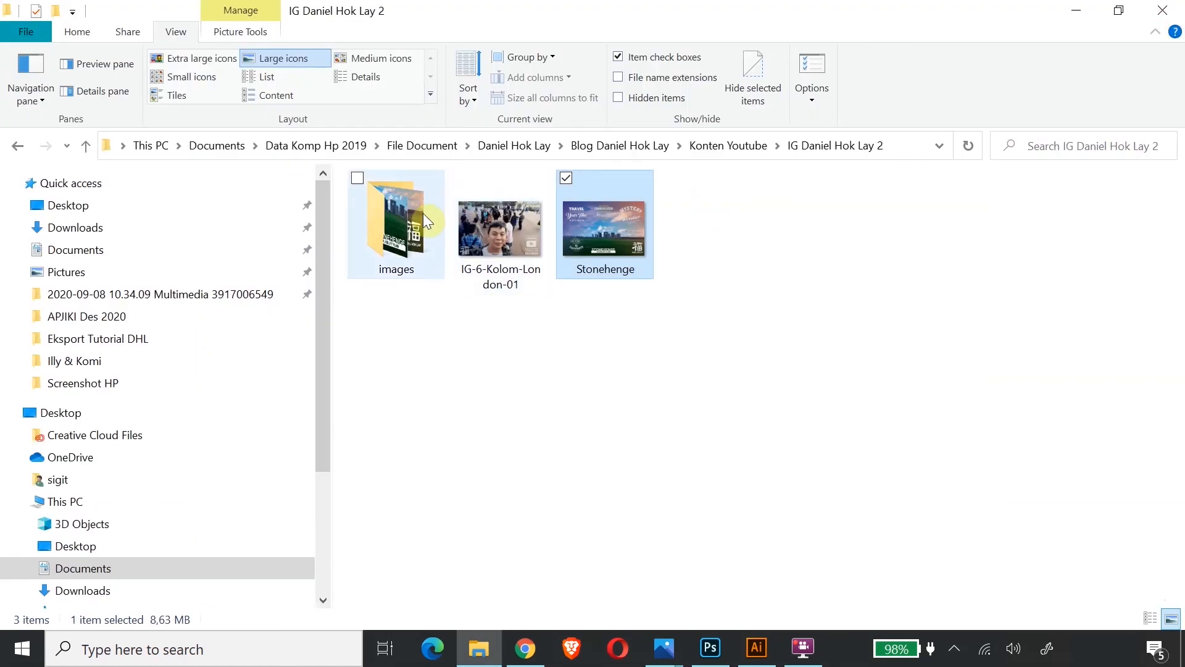
Open the images folder and view the exported tiles Stonehenge-2-Grid_01 to Stonehenge-2-Grid_06 one by one in Photos
double_click(380, 218)
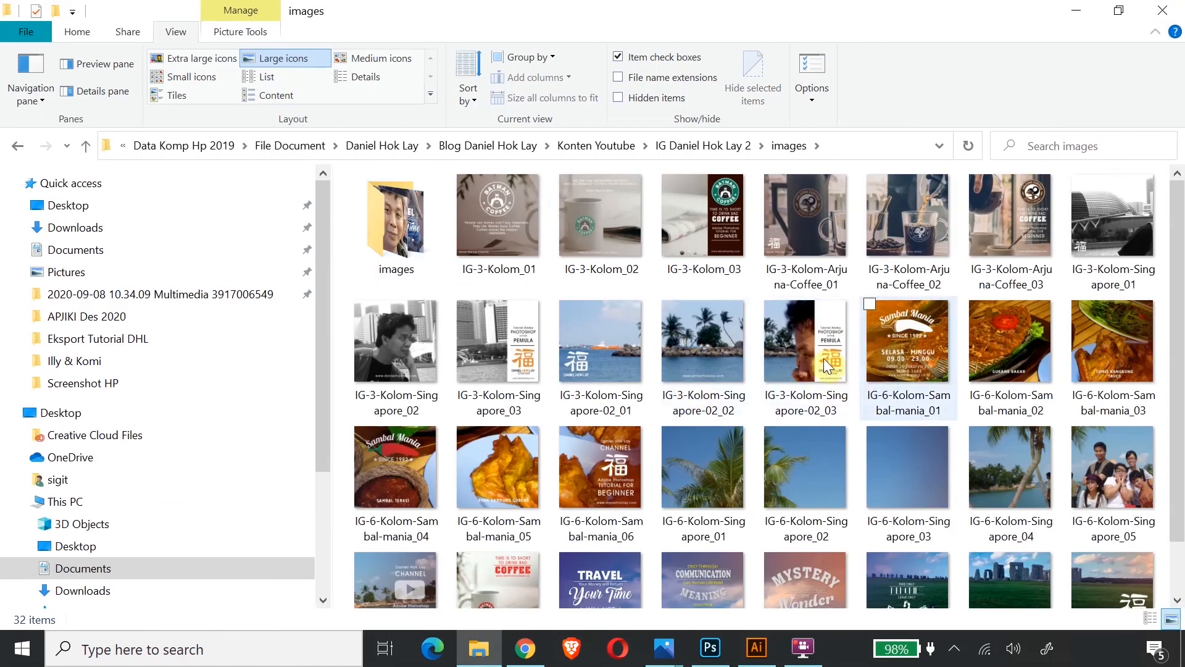
scroll(753, 327, "down", 1)
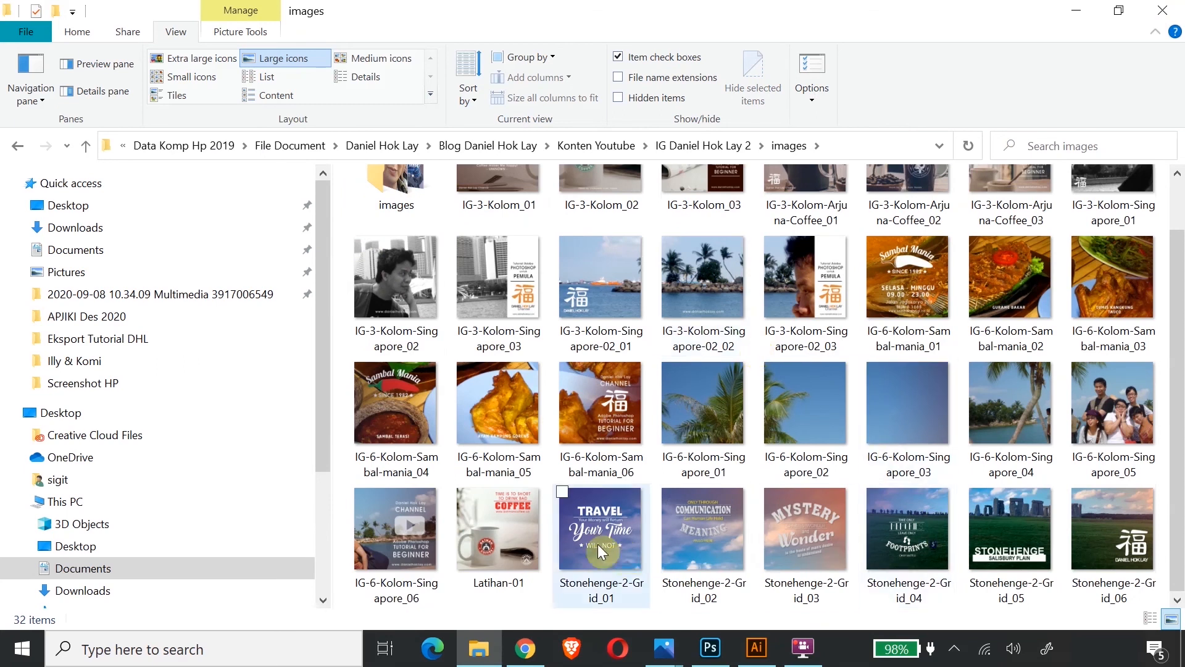
right_click(598, 509)
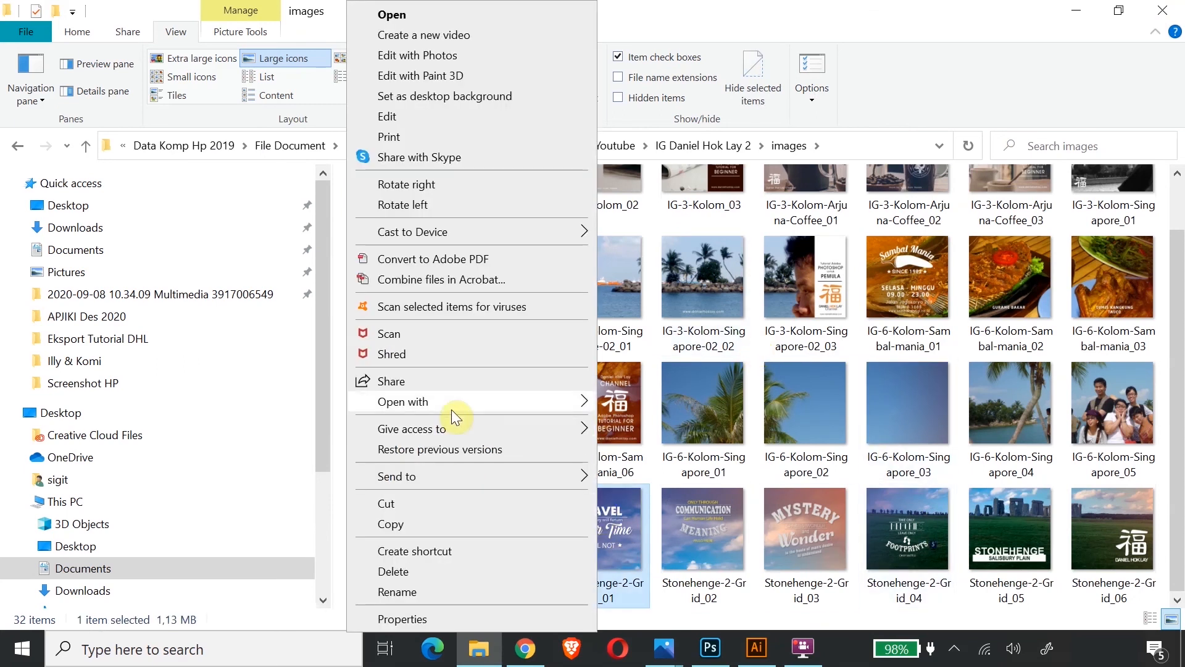
mouse_move(550, 409)
left_click(664, 485)
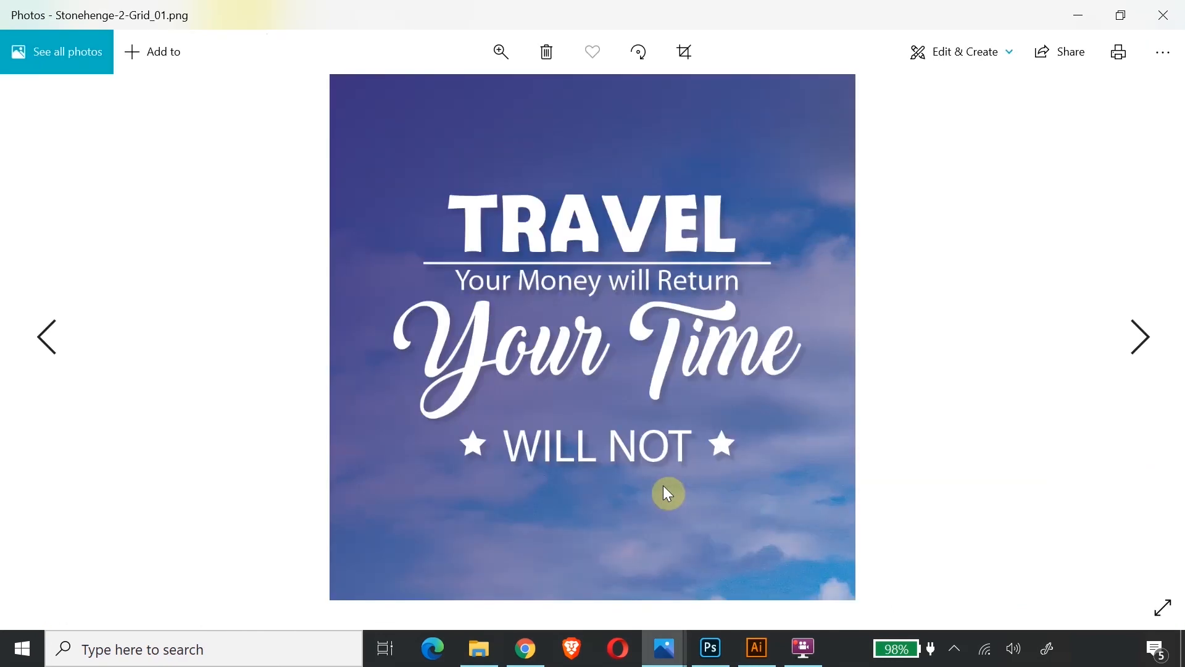
key("Right")
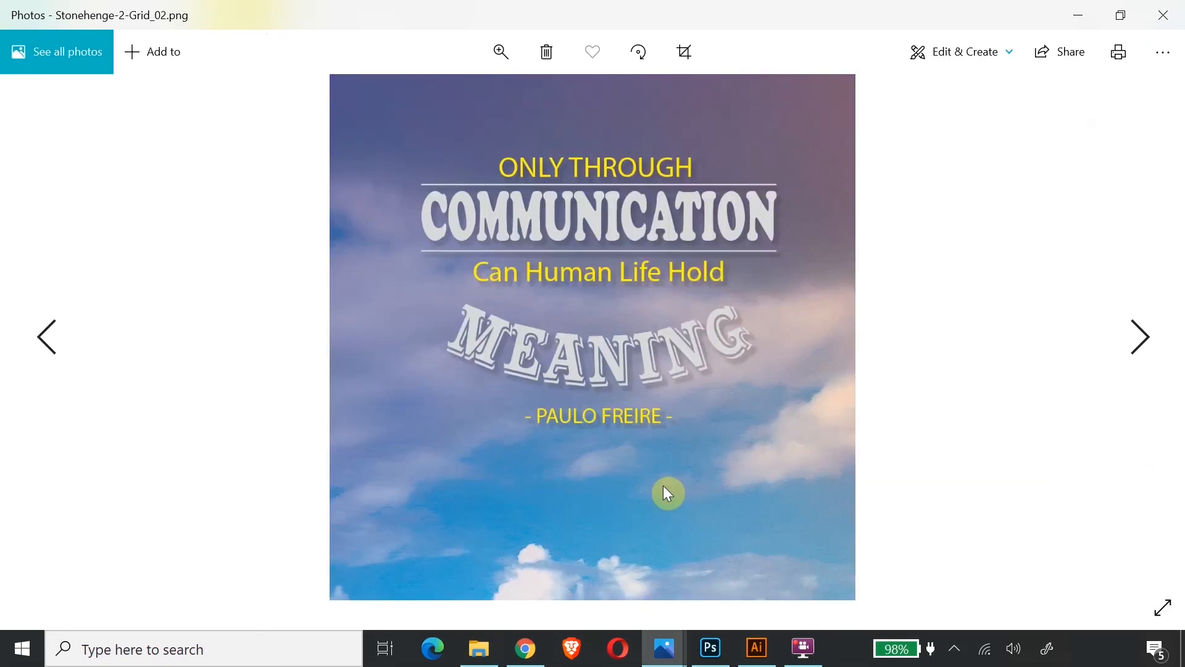
key("Right")
key("Right")
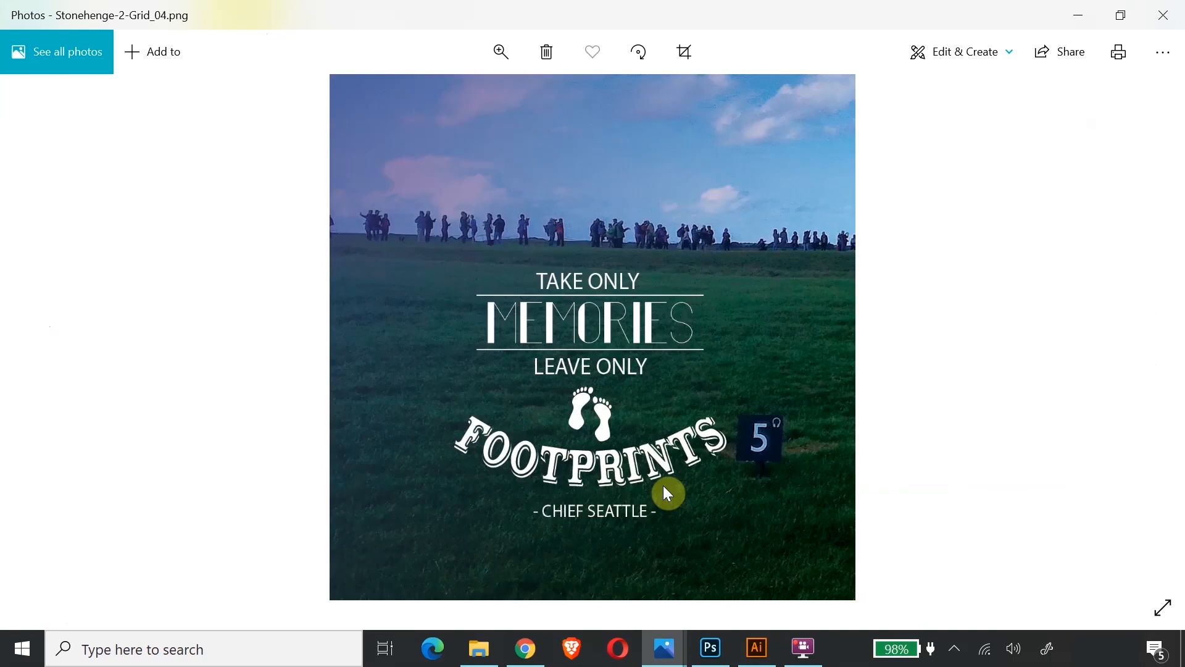
key("Right")
key("Right")
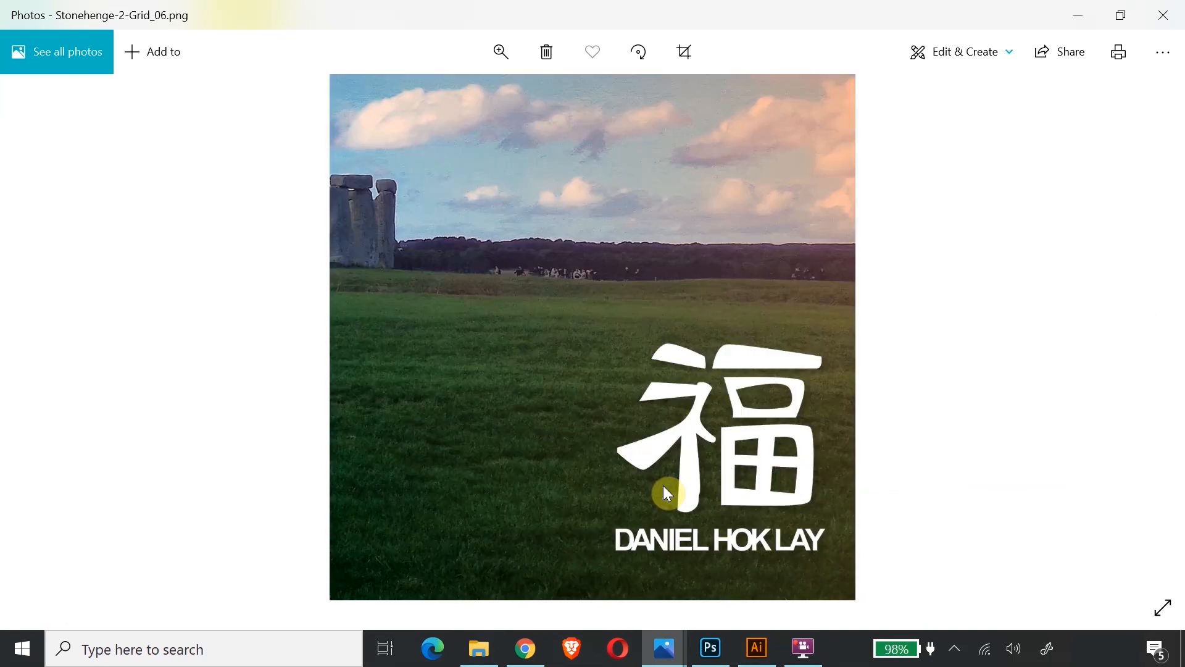
left_click(1163, 15)
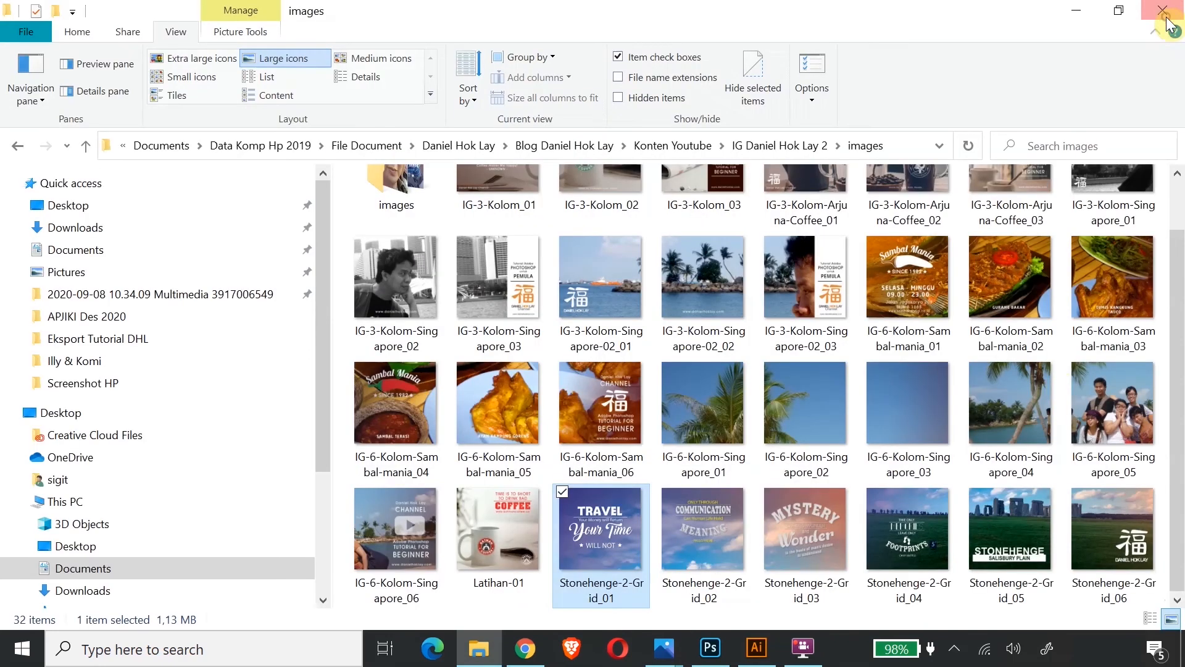
Switch to the Instagram profile in Chrome and look through the Stonehenge and London posts laid out as grids
left_click(524, 648)
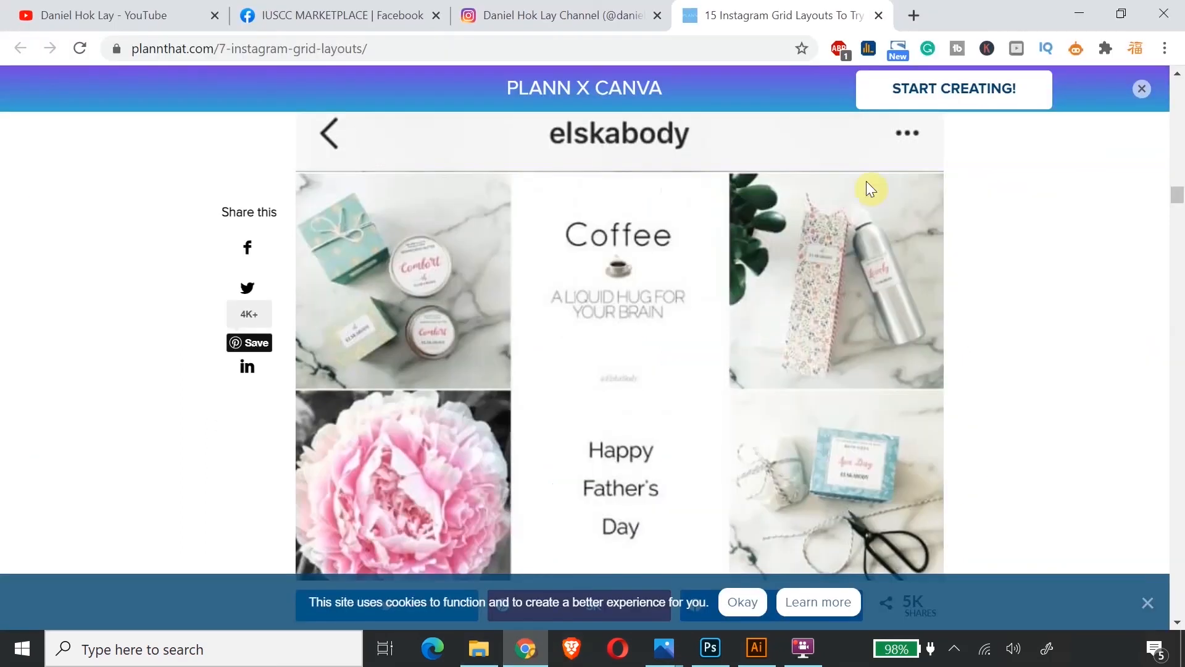
left_click(564, 14)
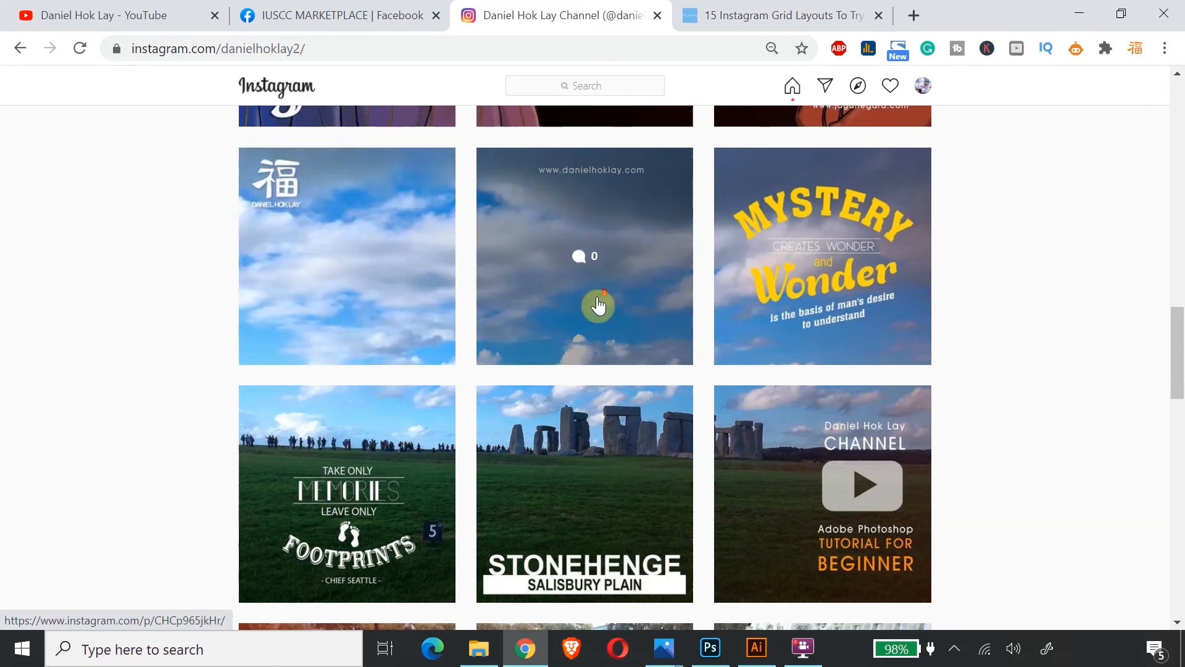
scroll(598, 306, "down", 3)
scroll(597, 309, "down", 4)
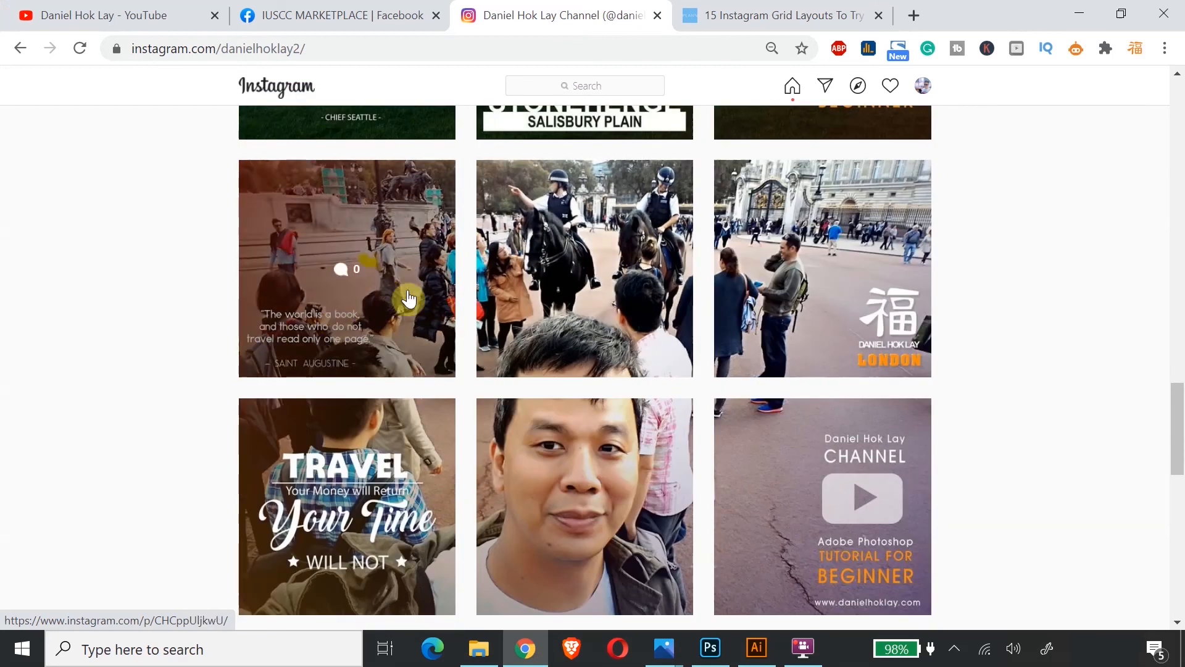
Find the Sambal Mania grid on the Instagram profile, view its six posts one by one, and close the post viewer
scroll(408, 247, "down", 2)
scroll(415, 233, "down", 4)
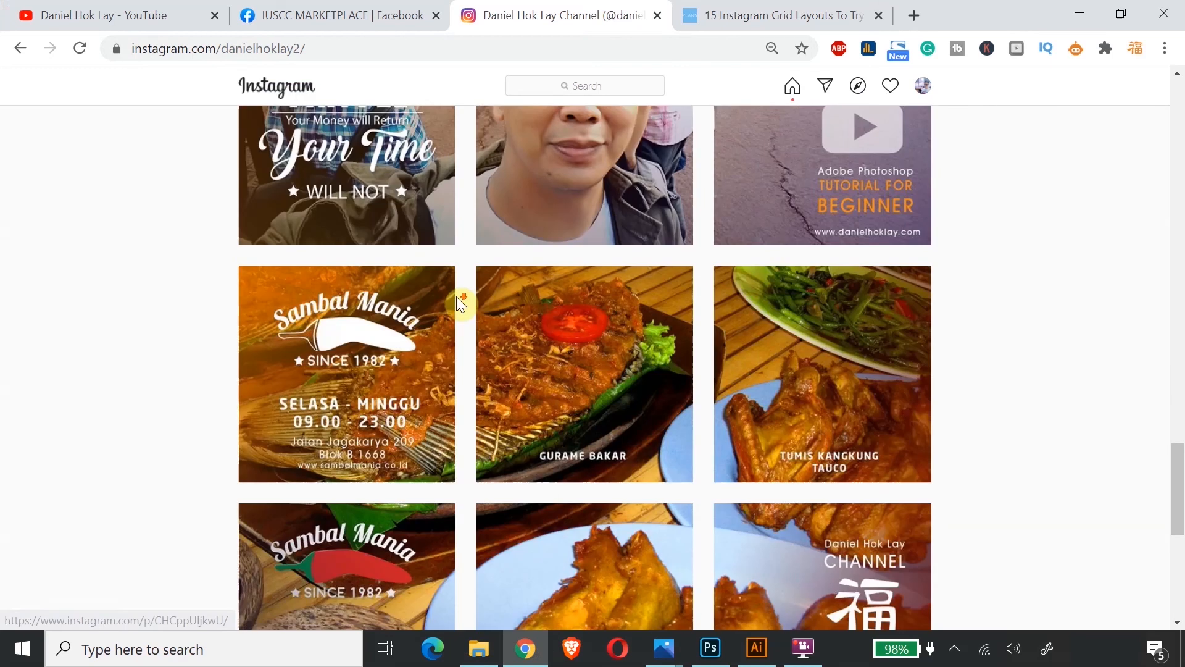
scroll(691, 230, "down", 3)
scroll(381, 245, "up", 3)
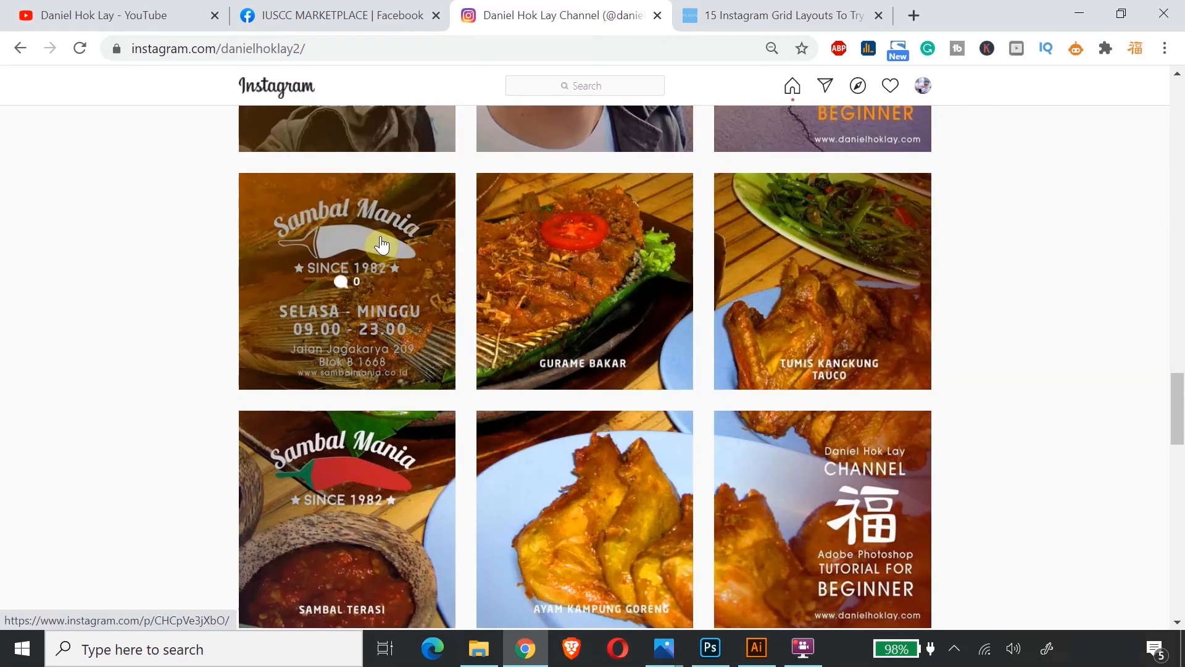
left_click(391, 310)
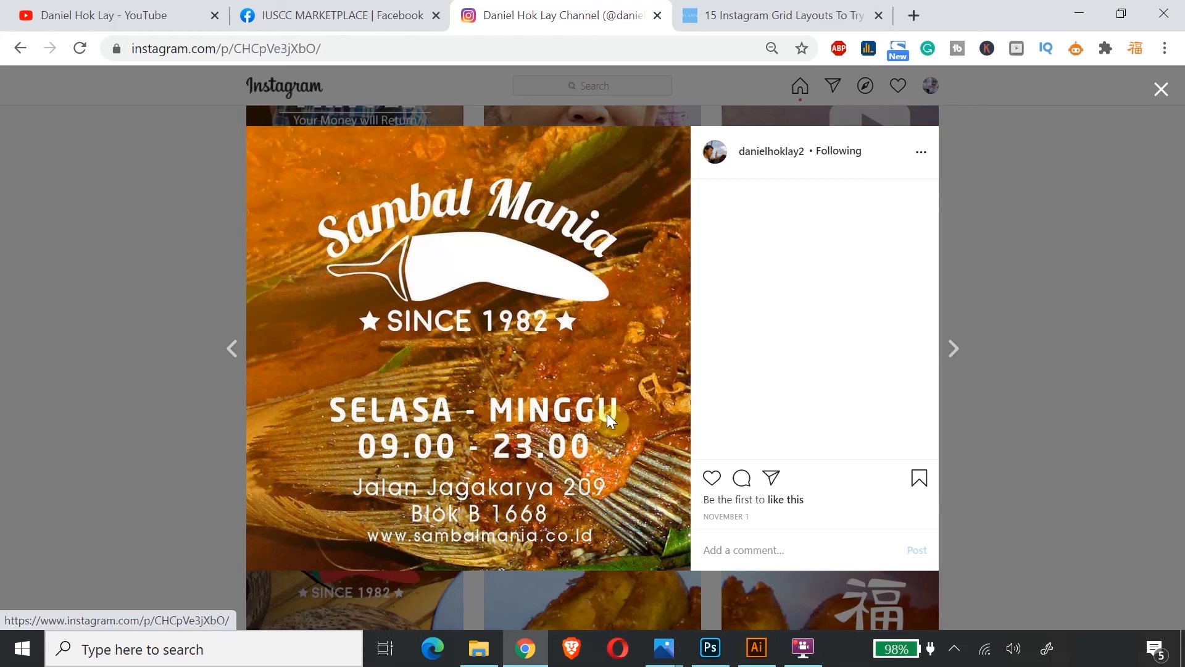
left_click(952, 354)
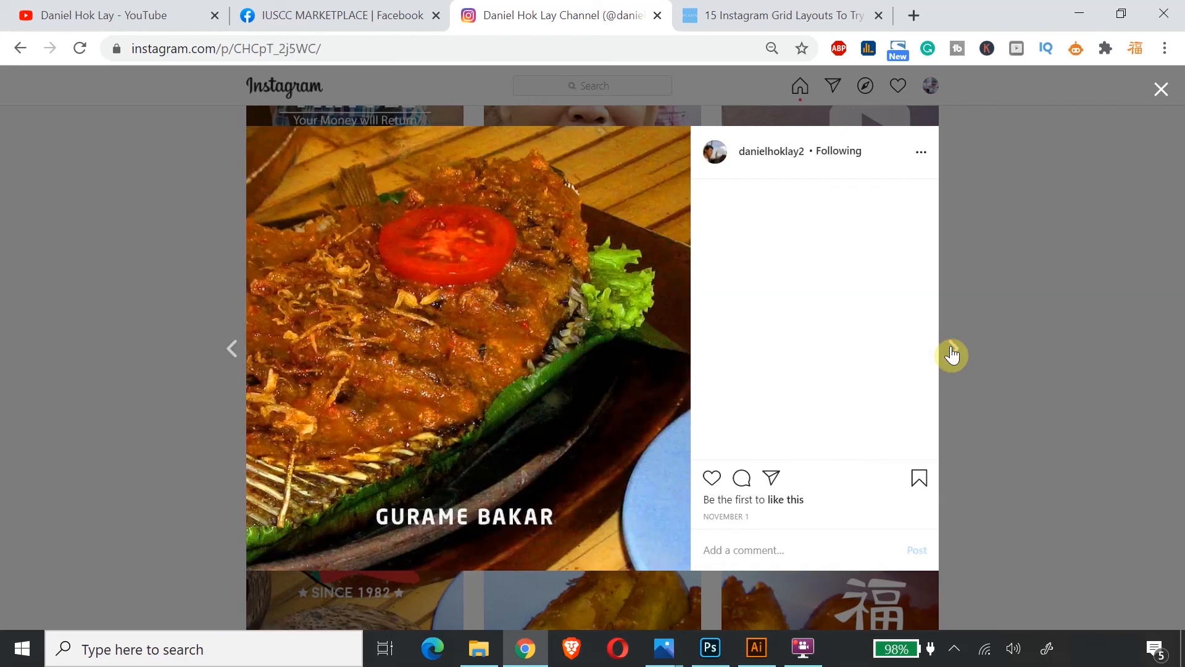
left_click(951, 355)
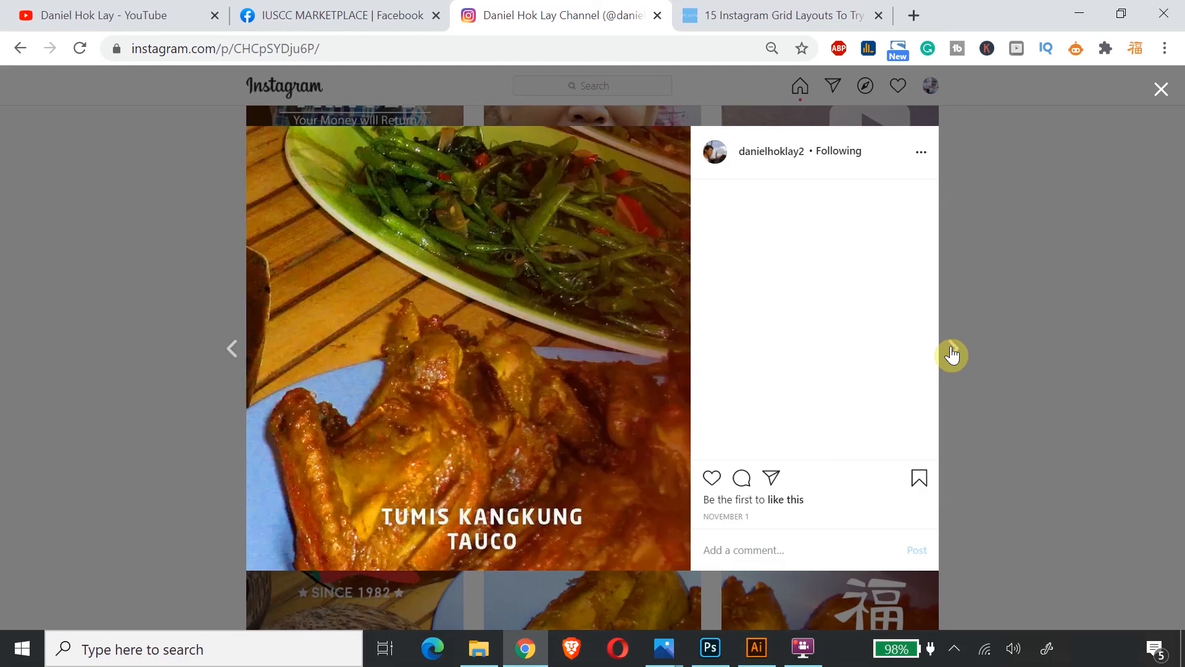
left_click(951, 355)
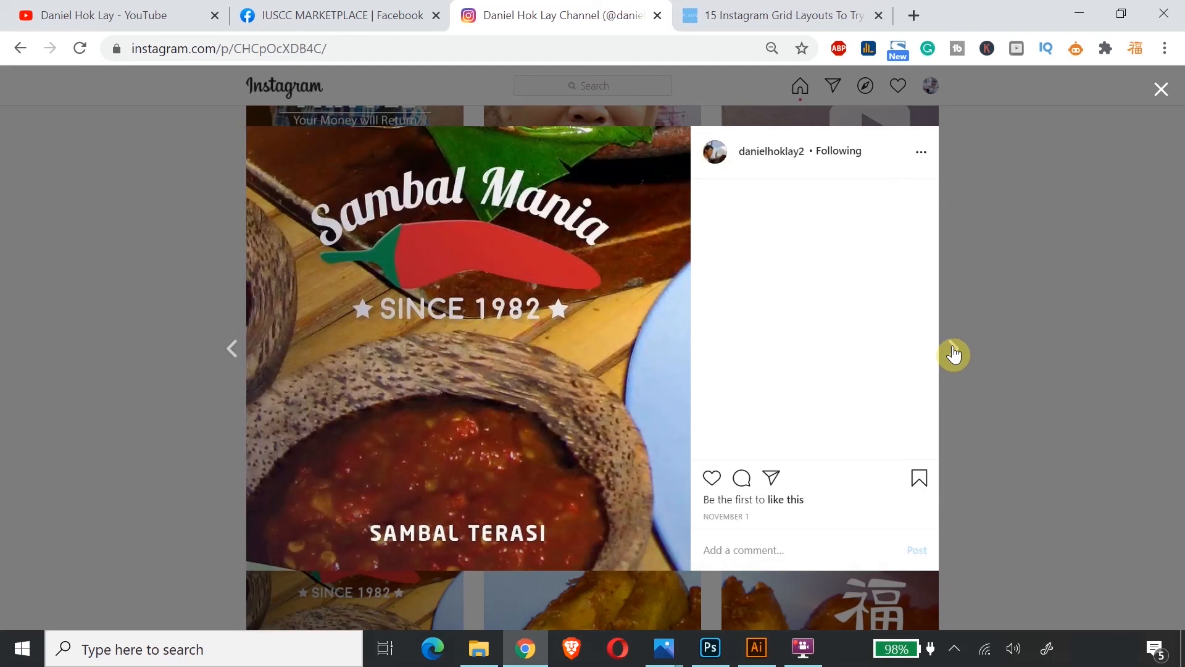
left_click(954, 354)
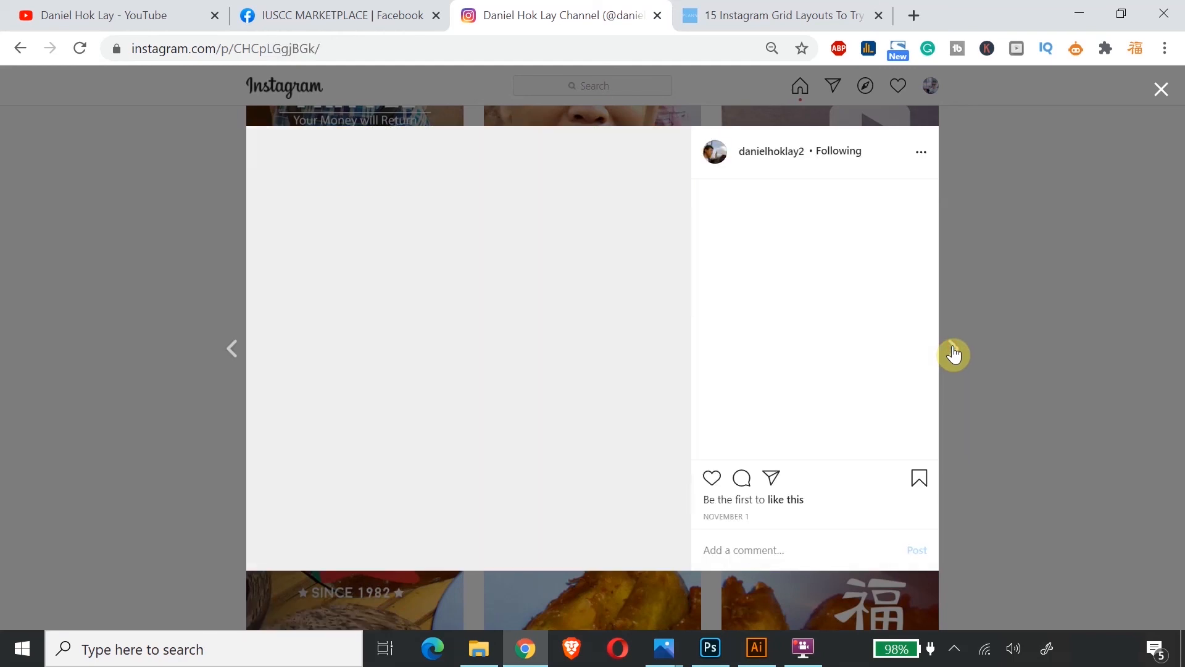
left_click(954, 354)
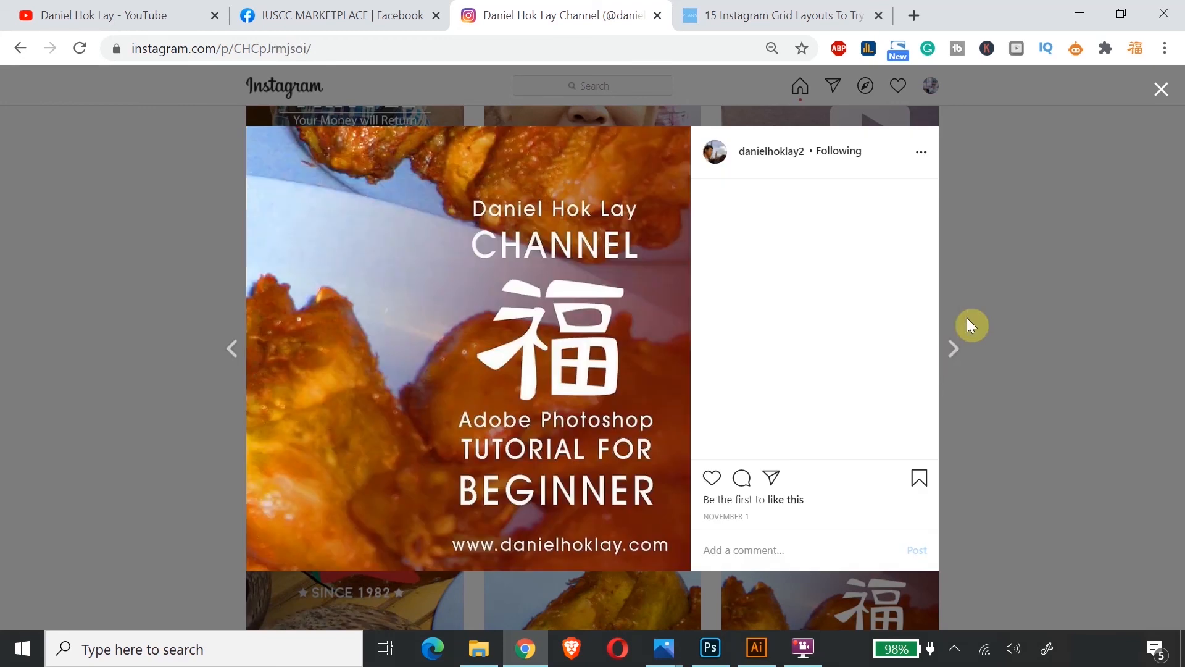
left_click(1168, 91)
Look through the other grid posts around the Sambal Mania set and return to the start of the profile
scroll(764, 299, "down", 3)
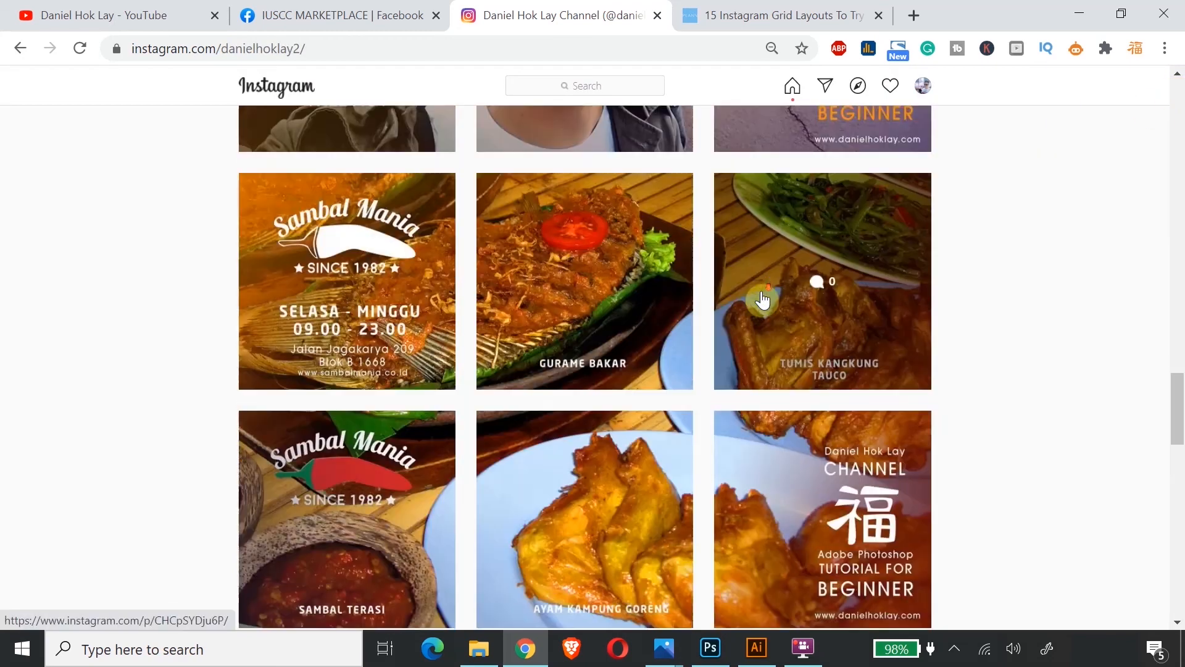
scroll(764, 299, "up", 2)
scroll(763, 298, "down", 1)
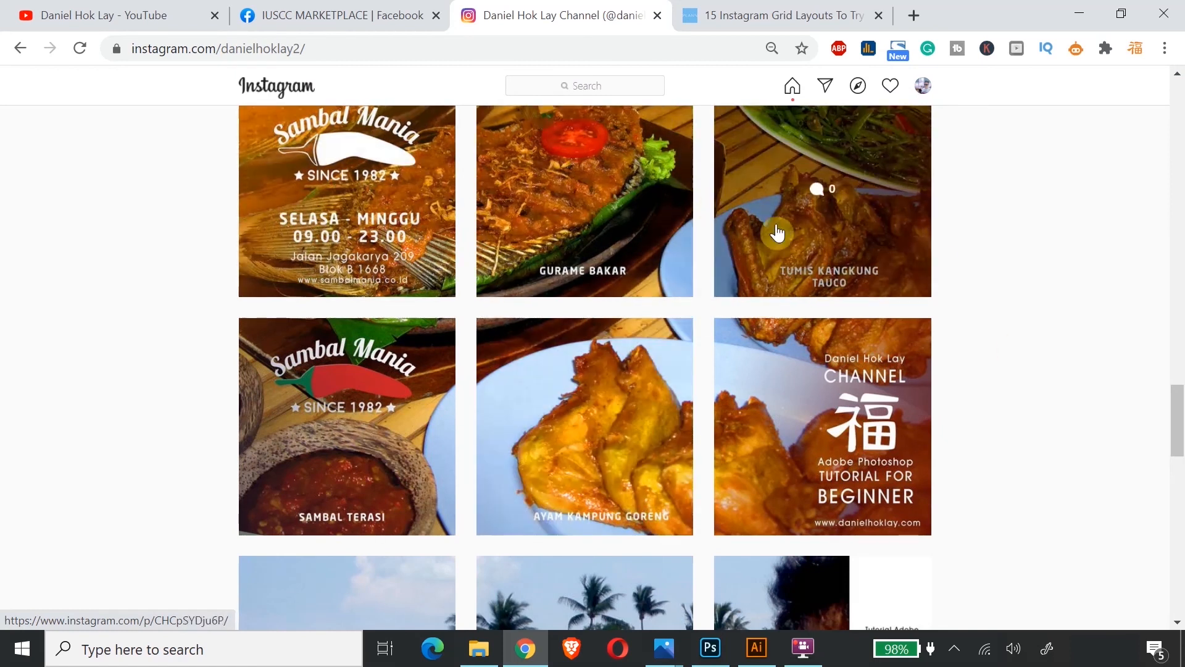
scroll(695, 302, "down", 4)
scroll(704, 321, "down", 1)
scroll(772, 356, "up", 12)
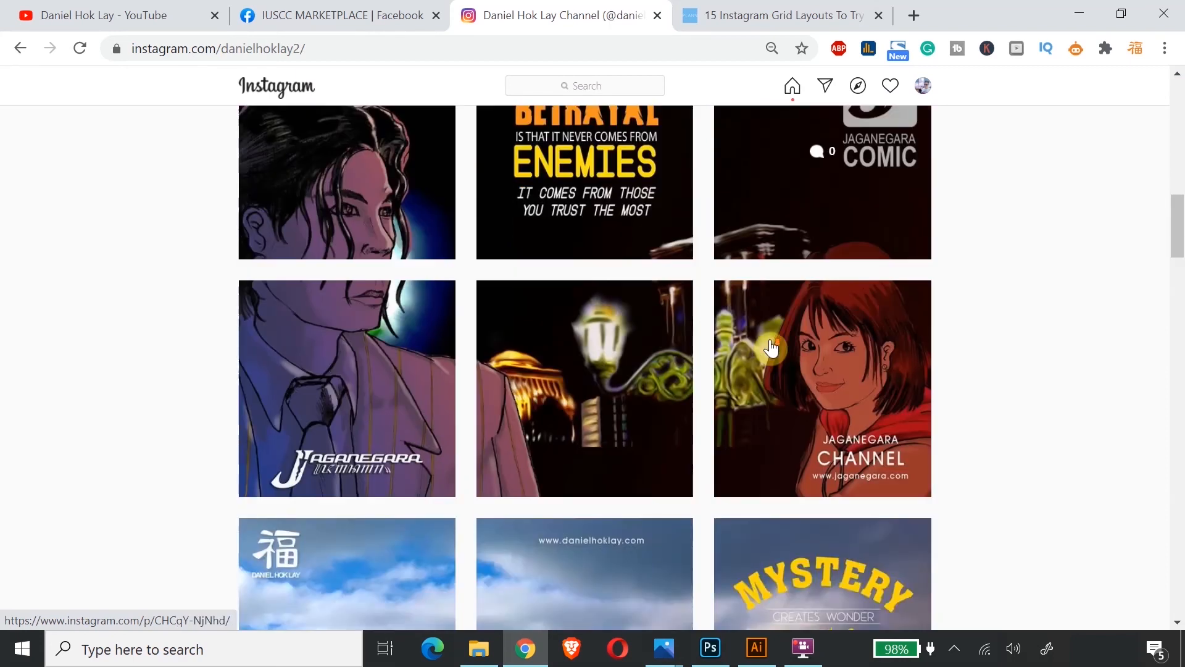
scroll(771, 349, "up", 10)
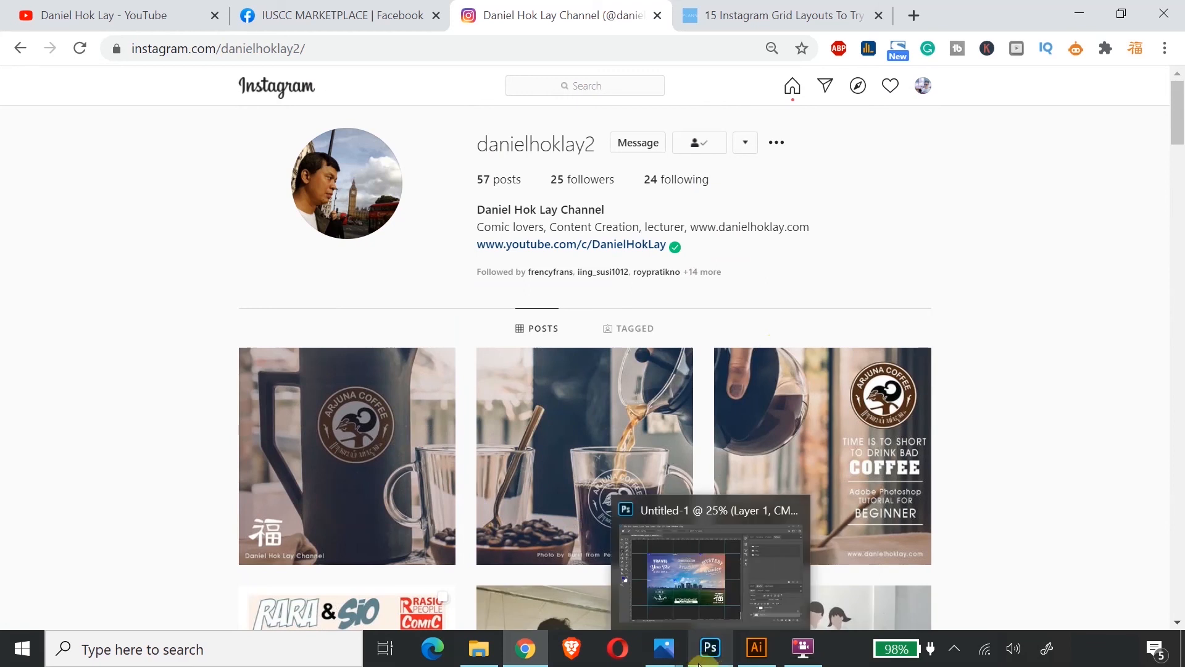
Open the Plann article on 15 Instagram grid layouts and examine the puzzle feed example under layout #4
left_click(729, 19)
scroll(713, 355, "down", 15)
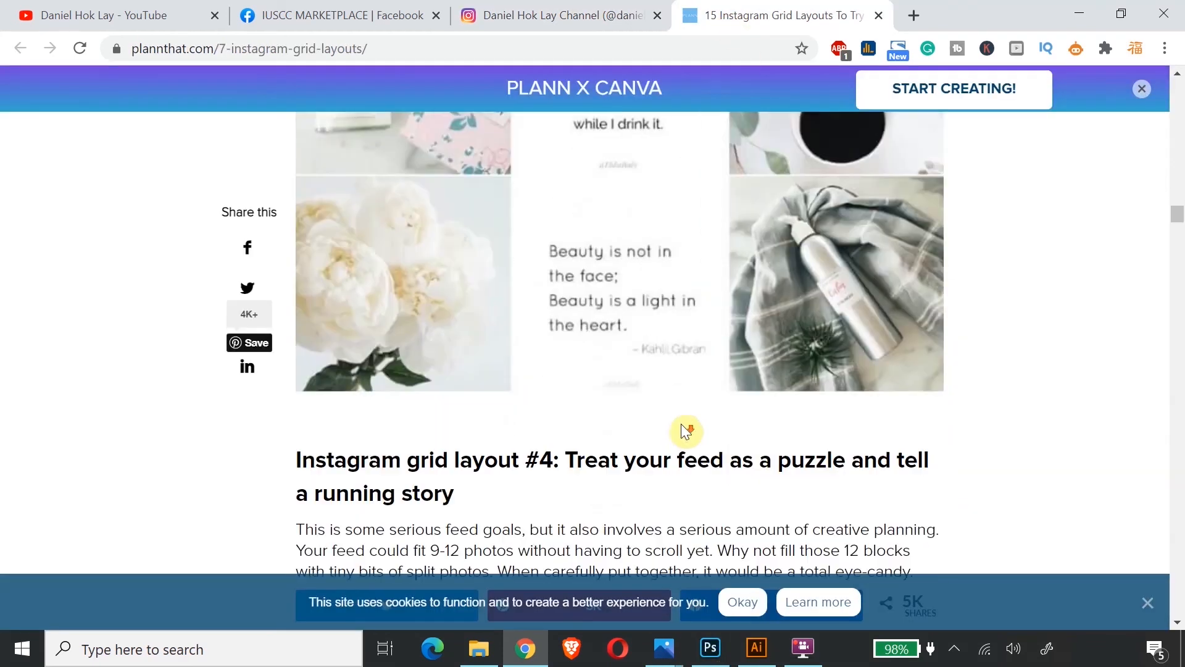
scroll(681, 415, "up", 2)
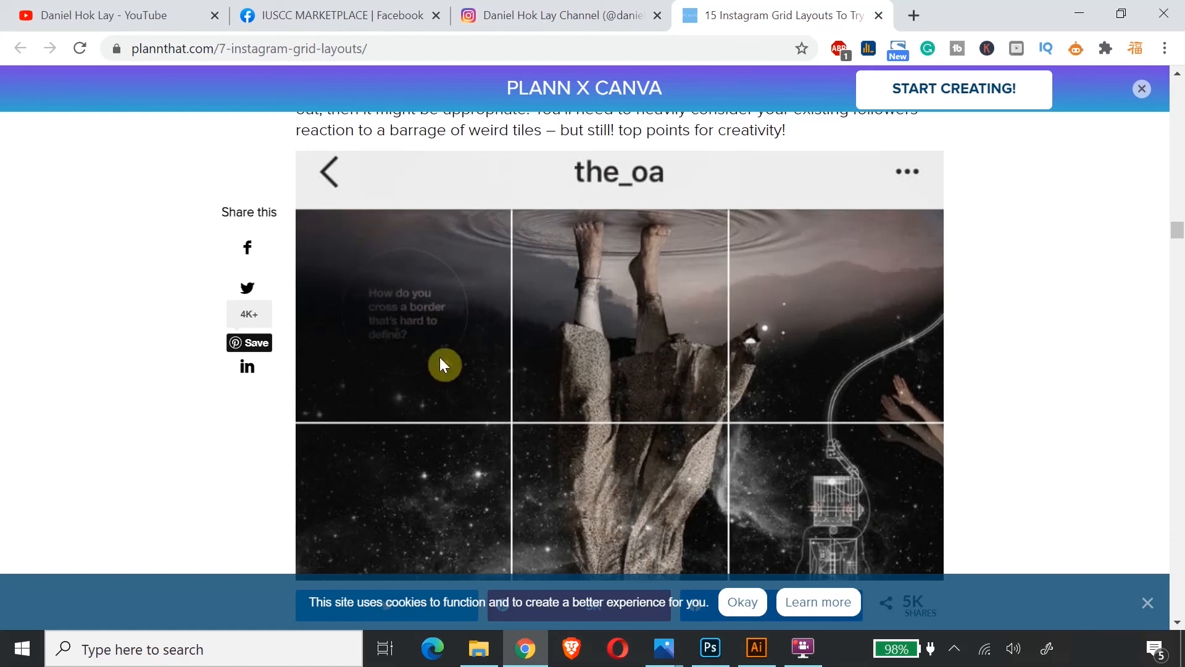
scroll(828, 384, "down", 10)
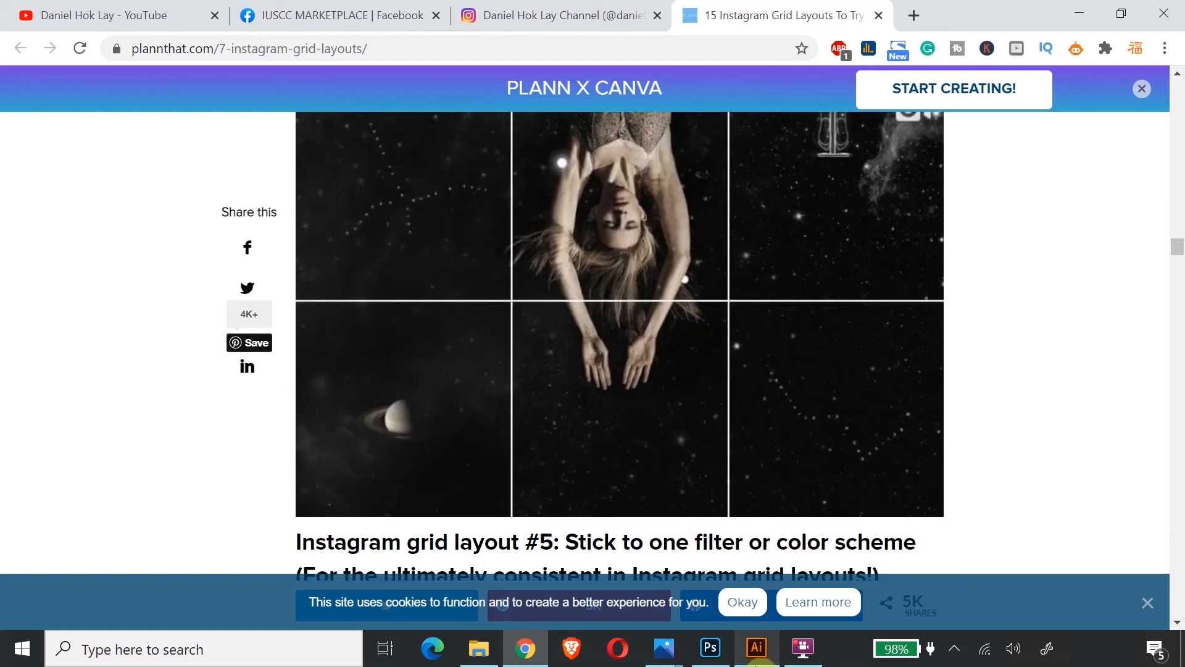
Switch to Photoshop and create a new document 3240 pixels wide and 3240 pixels high for a three-by-three grid
left_click(710, 648)
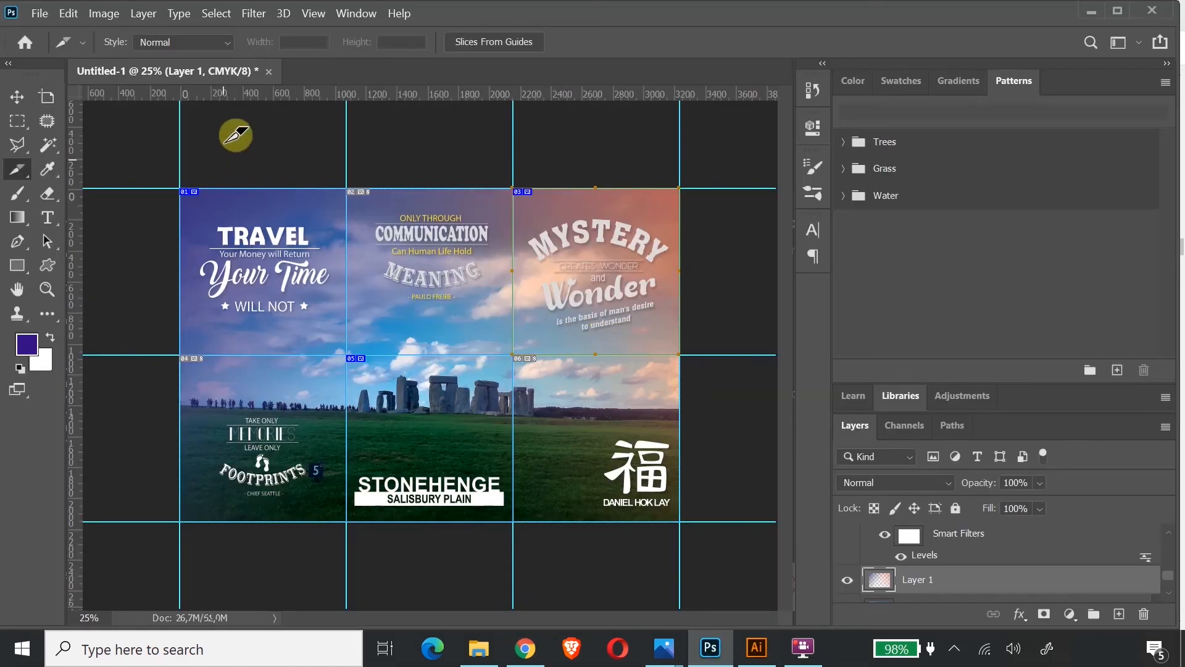
left_click(39, 13)
left_click(65, 27)
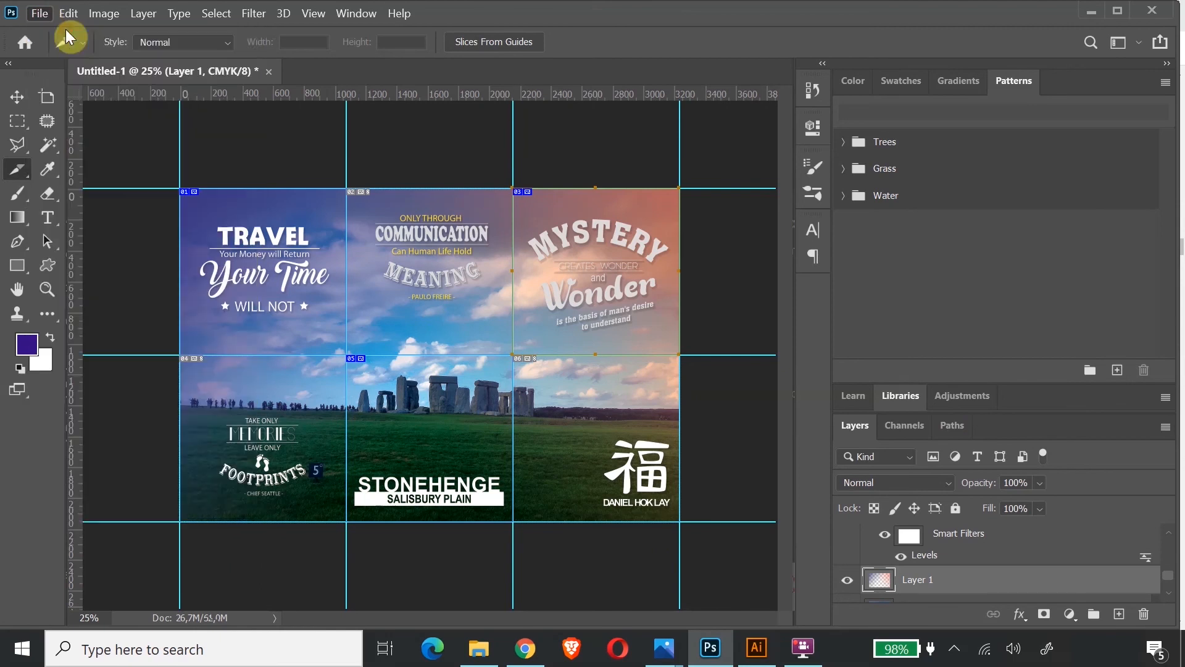
double_click(555, 185)
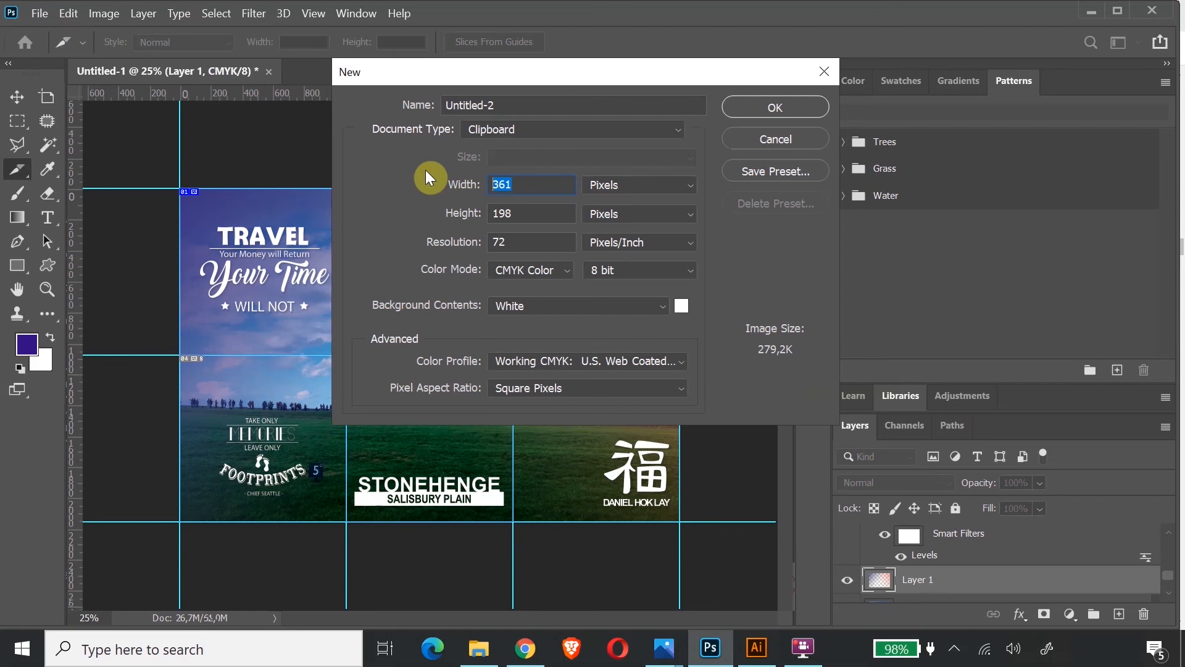
type("20")
key("BackSpace")
key("BackSpace")
type("3240")
left_click(537, 210)
type("32")
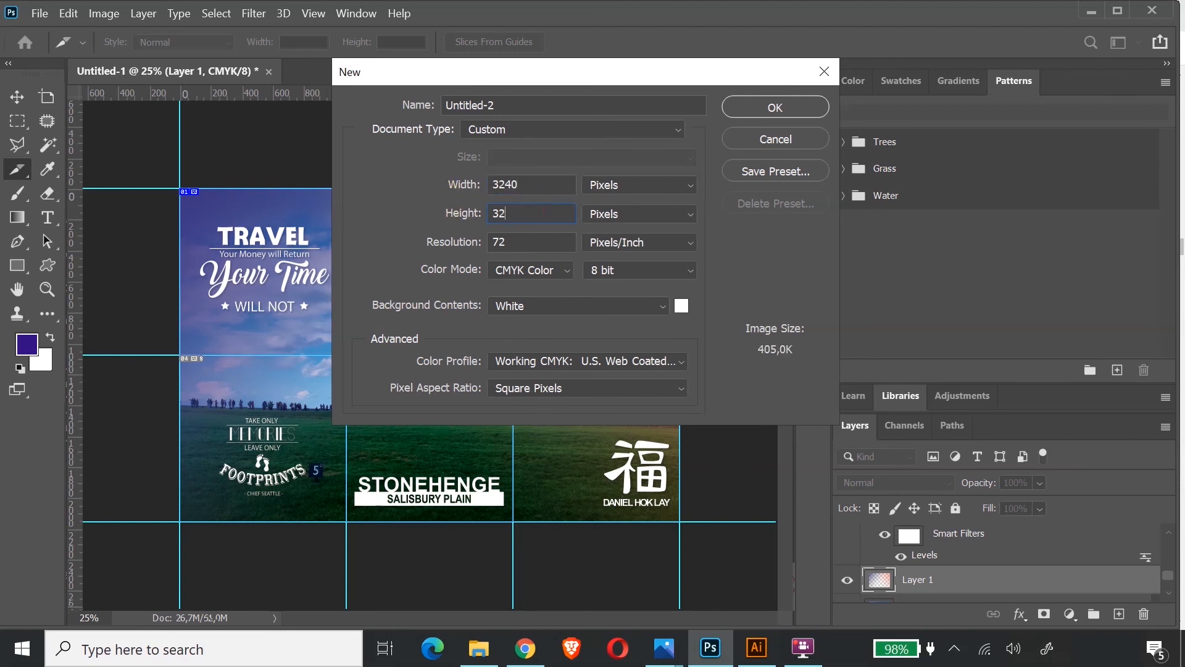
type("40")
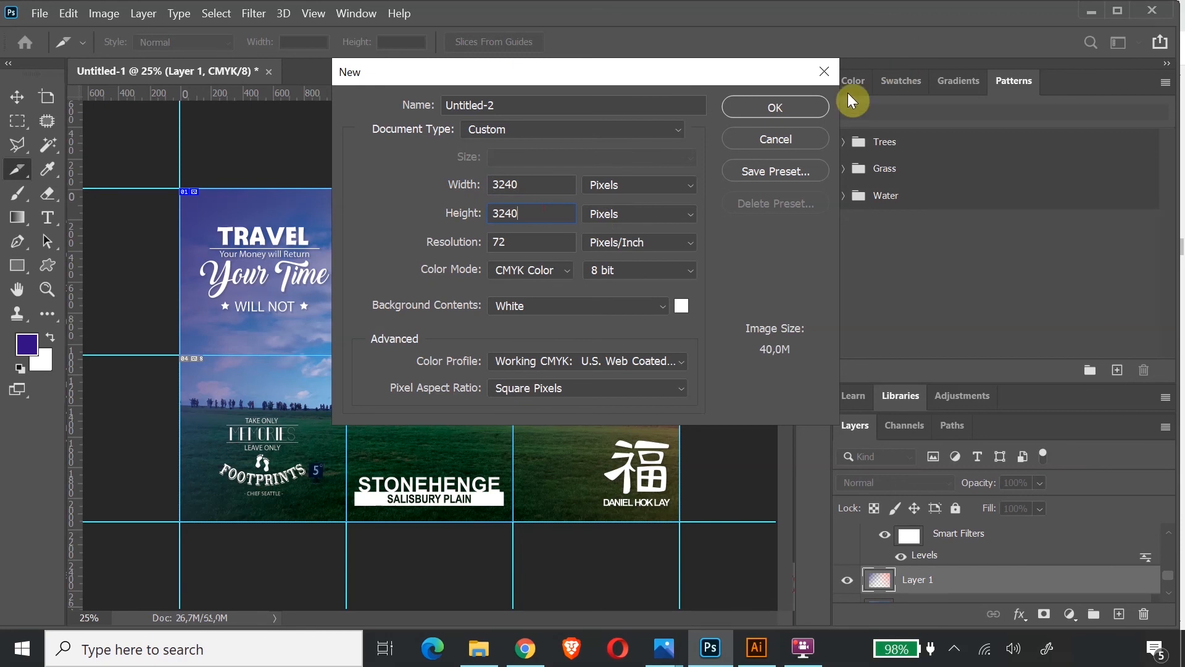
left_click(806, 106)
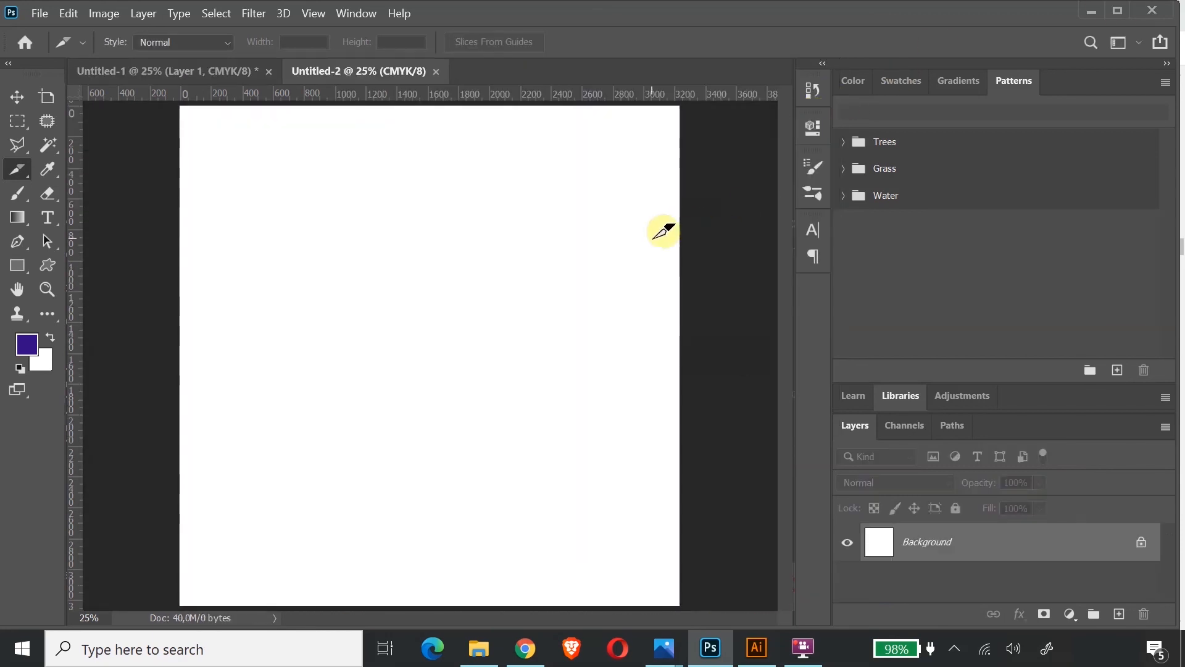
key("ctrl+minus")
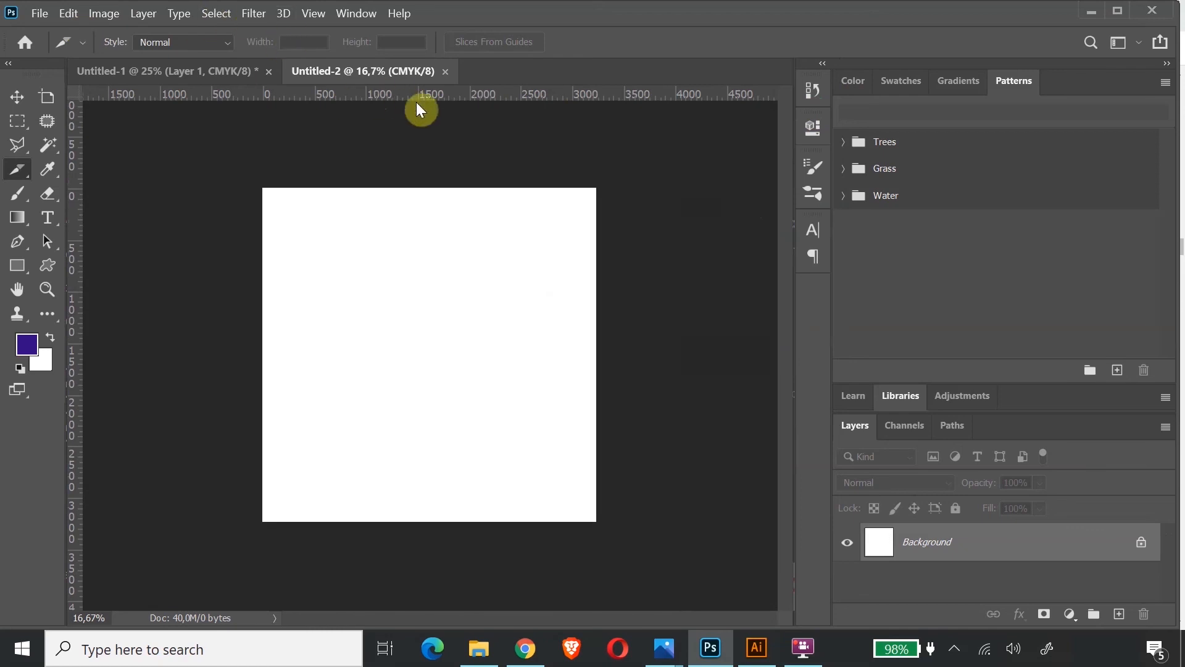
Create another new document 3240 pixels wide and 4320 pixels high for a three-by-four grid
left_click(37, 13)
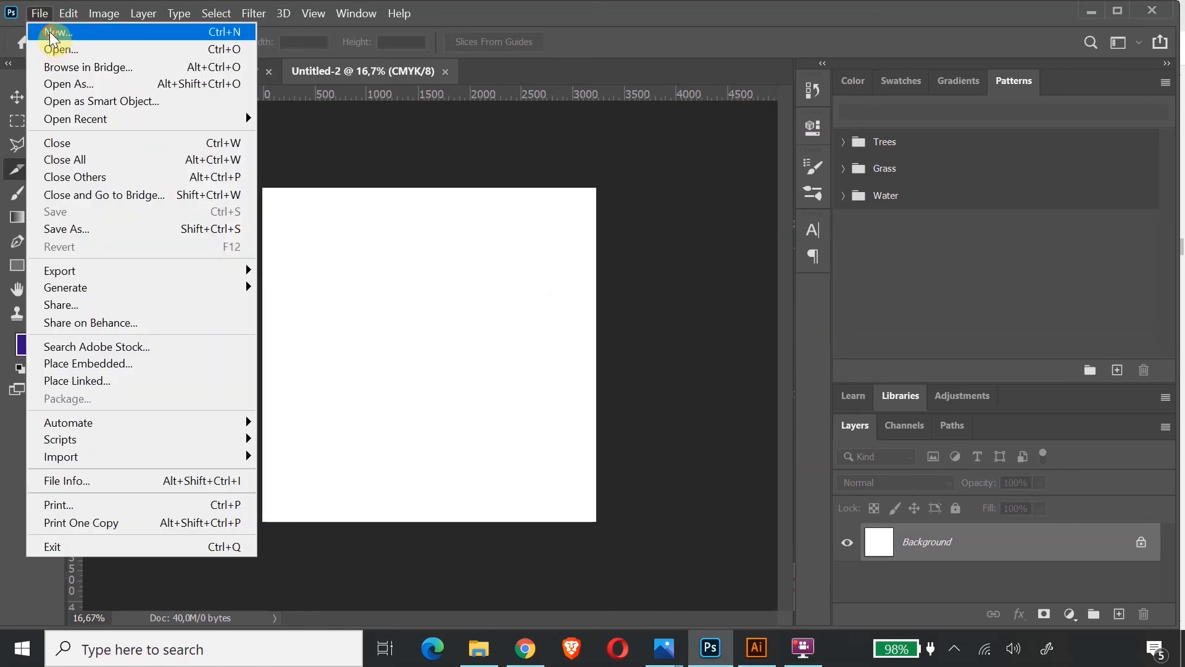
left_click(51, 30)
double_click(531, 184)
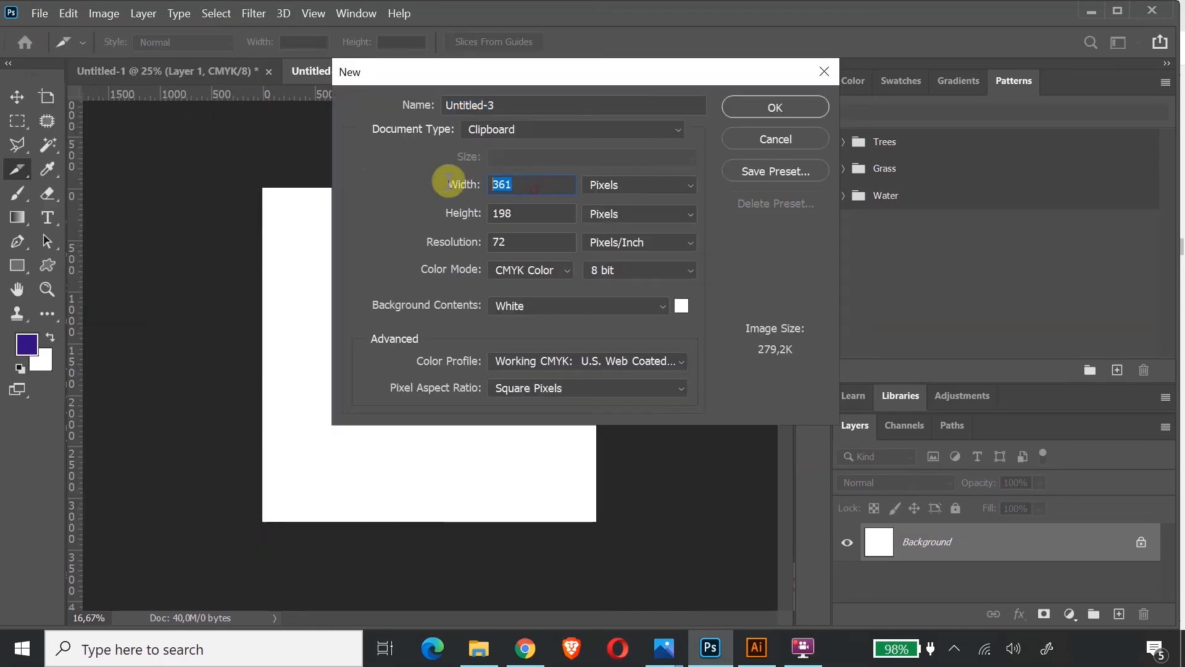
double_click(514, 213)
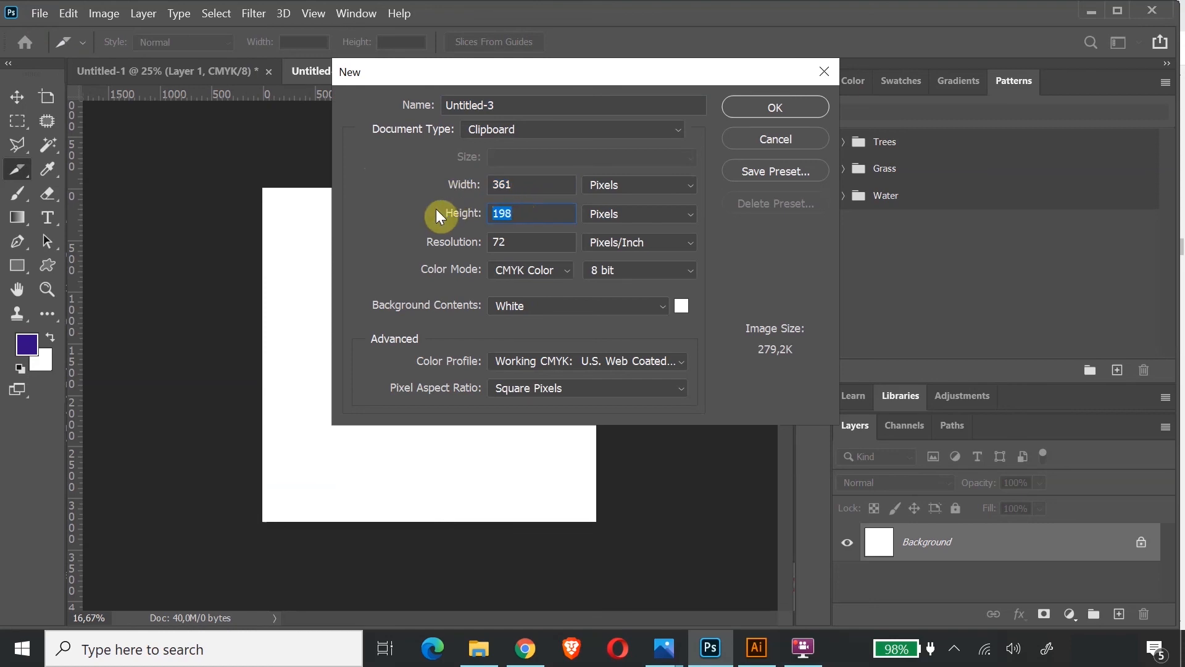
double_click(534, 187)
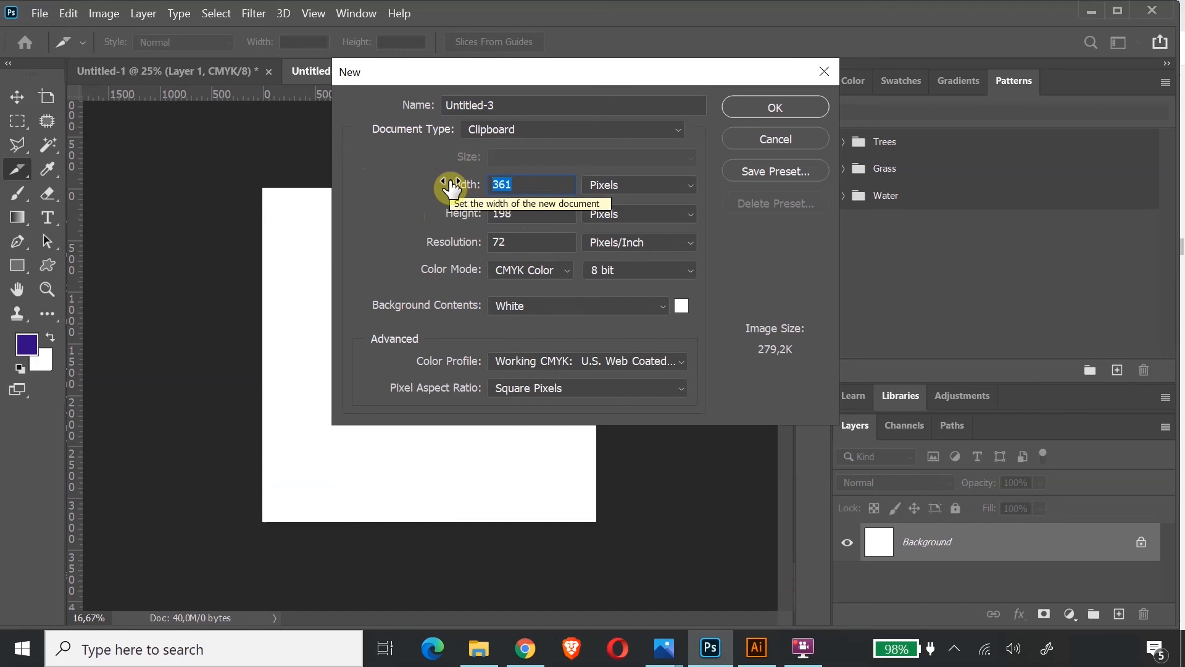
type("2")
key("BackSpace")
type("3")
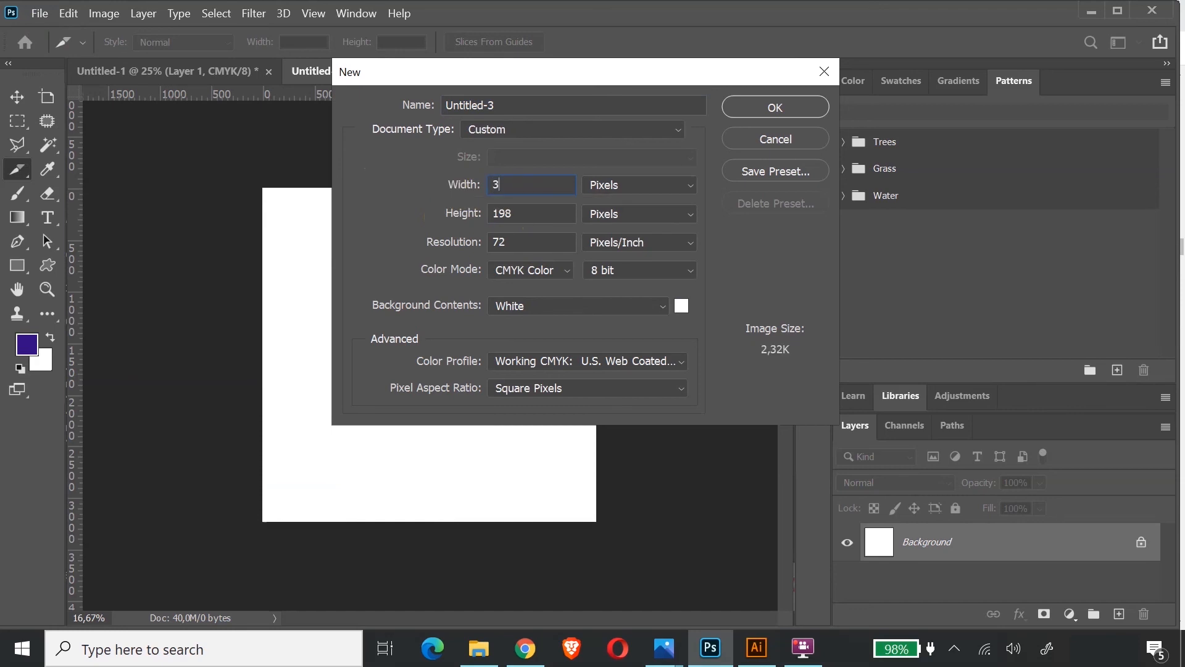
type("240")
key("Tab")
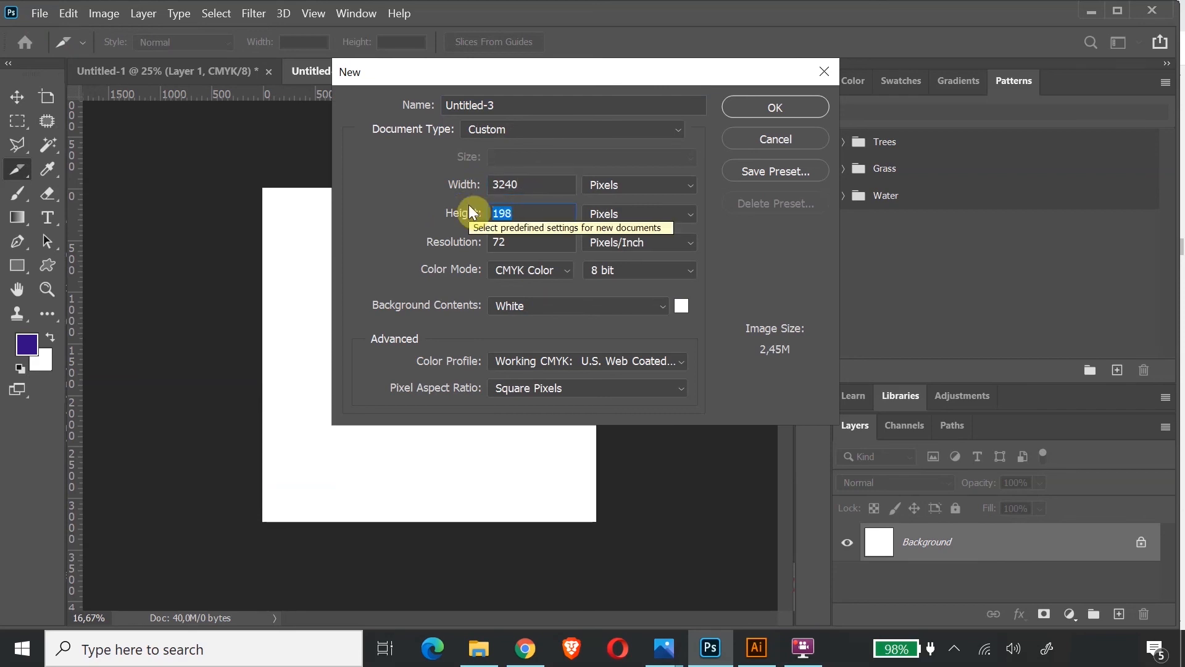
type("4")
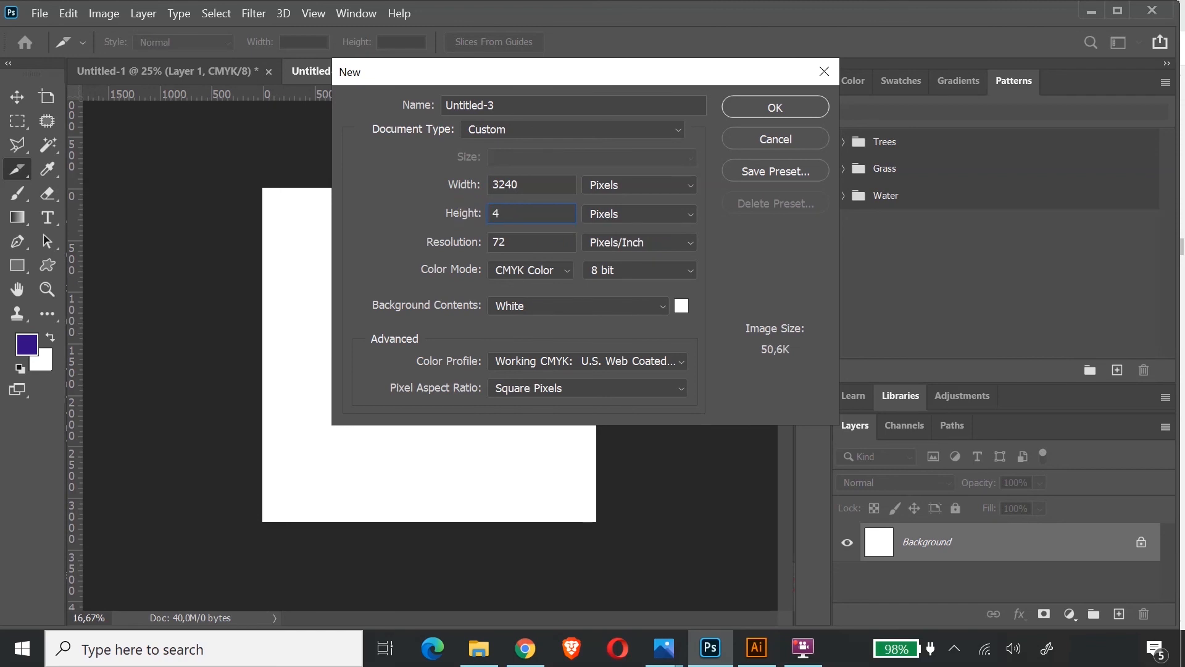
type("320")
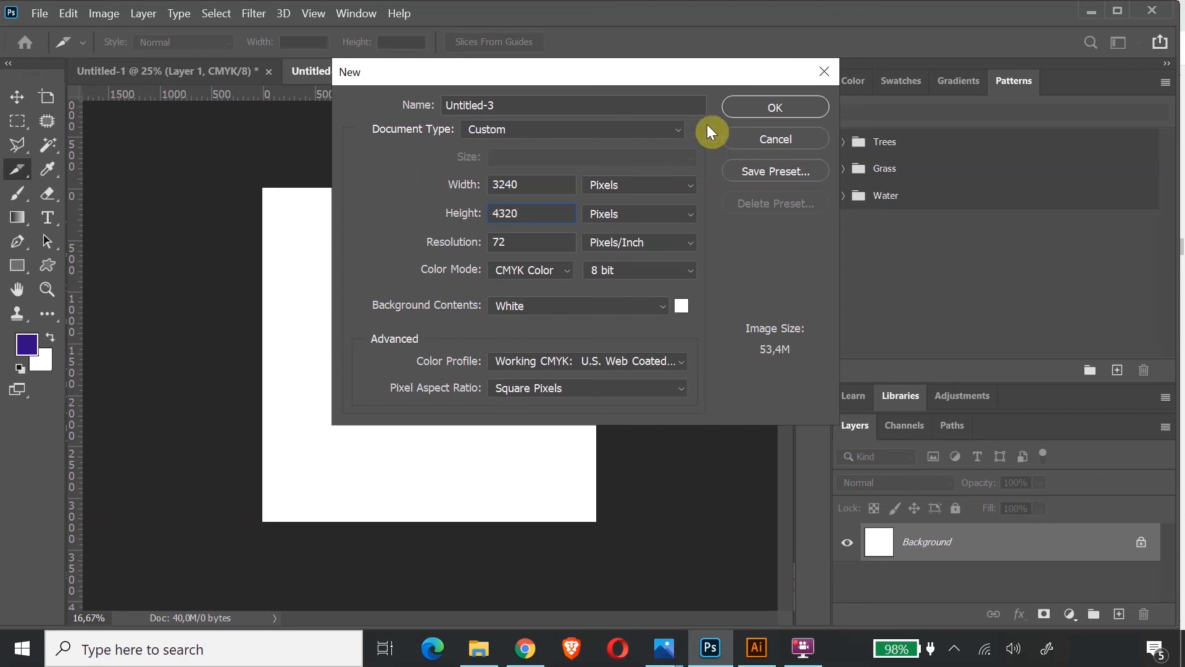
left_click(781, 104)
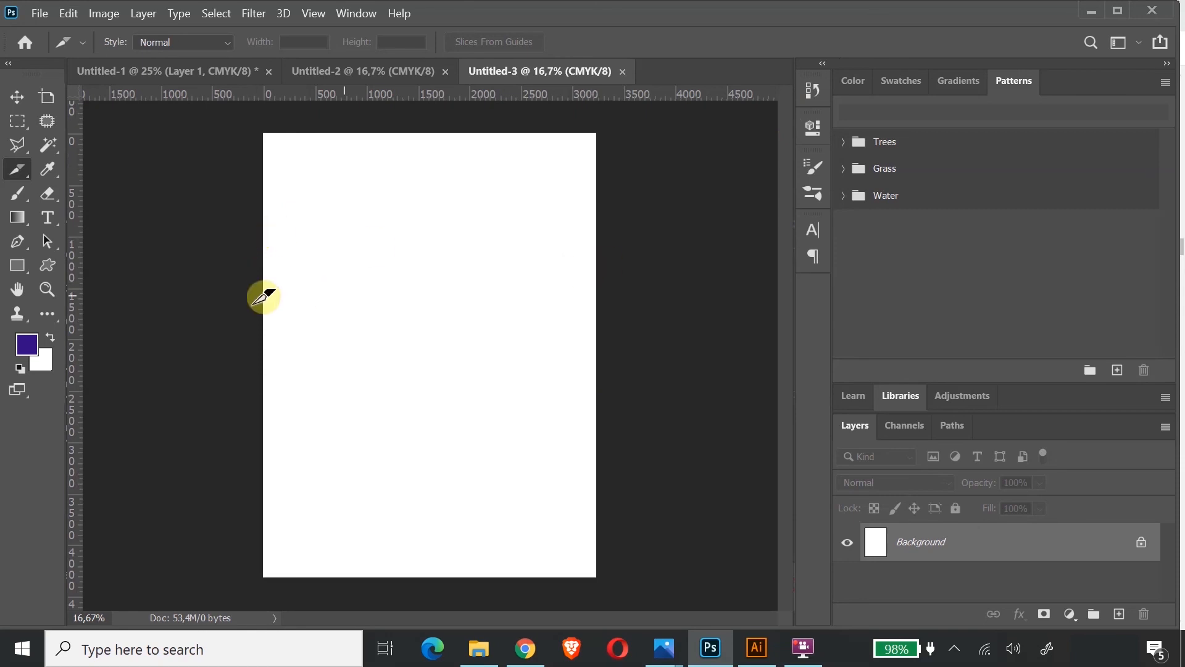
Add a horizontal guide at 0% of the 3240 x 4320 document
left_click(314, 13)
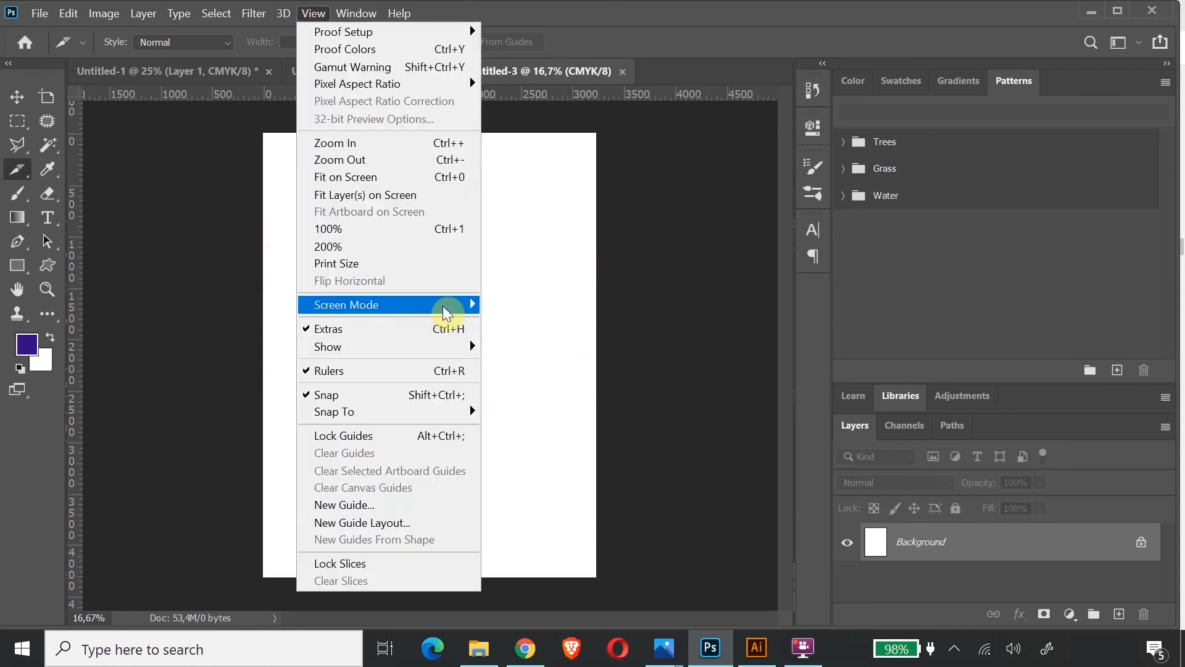
left_click(397, 507)
left_click(543, 222)
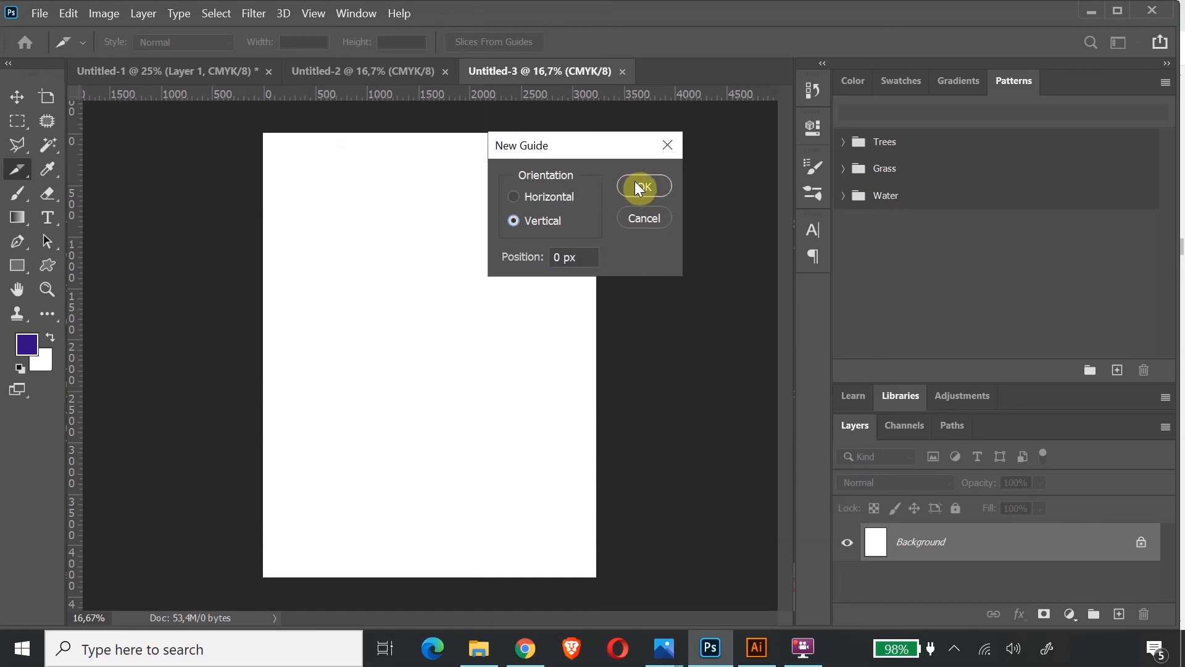
left_click(550, 196)
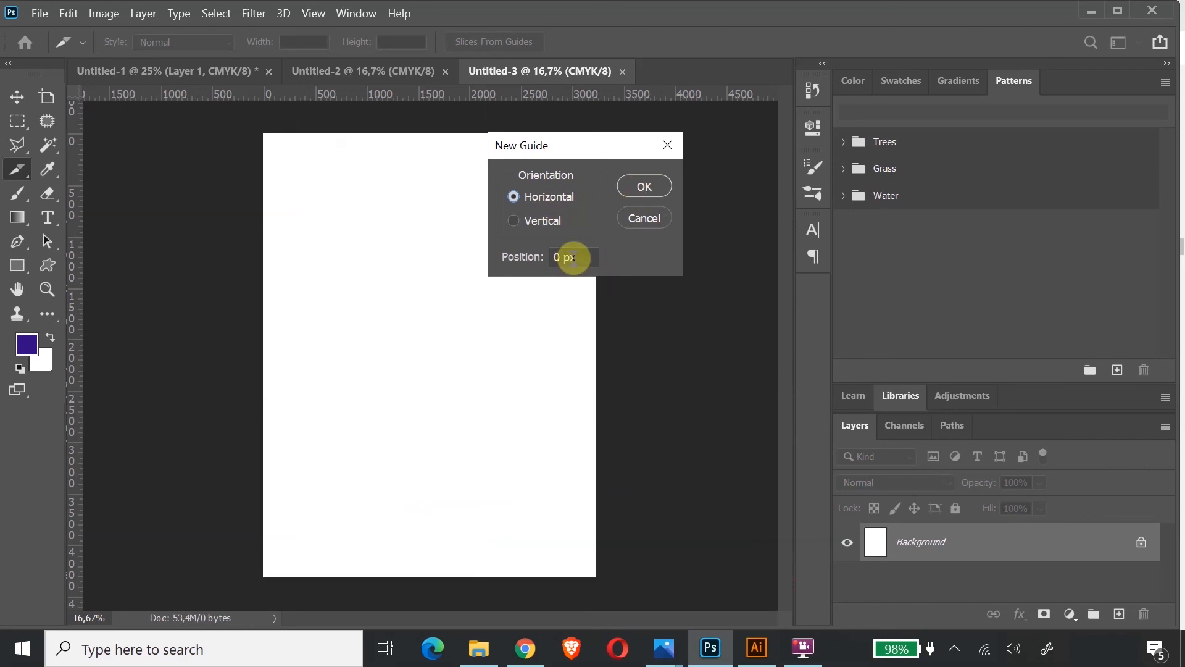
left_click_drag(568, 255, 488, 263)
type("25%")
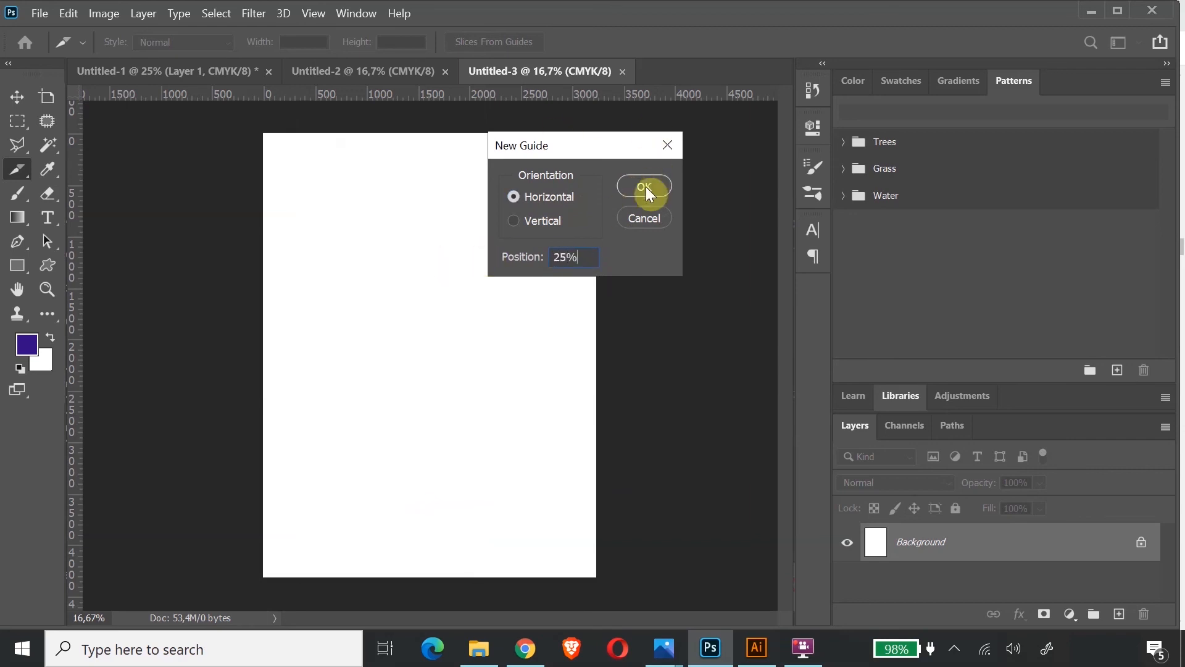
left_click_drag(587, 256, 484, 250)
type("0%")
left_click(645, 186)
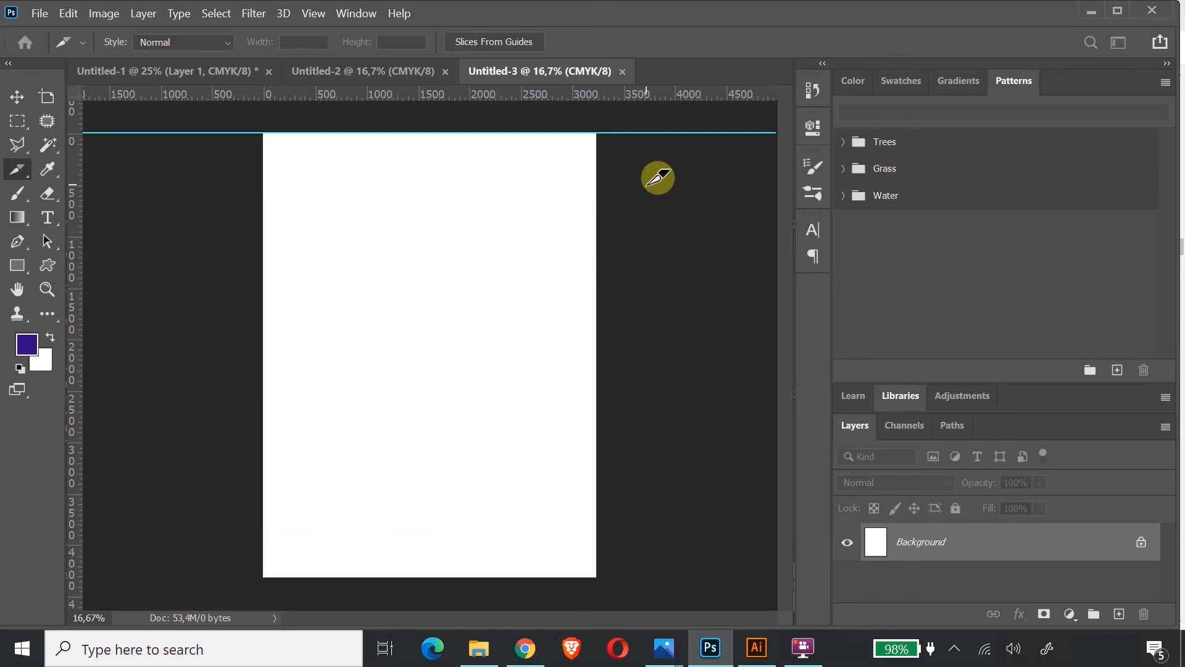
Add horizontal guides at 25% and 50% of the canvas height
left_click(311, 14)
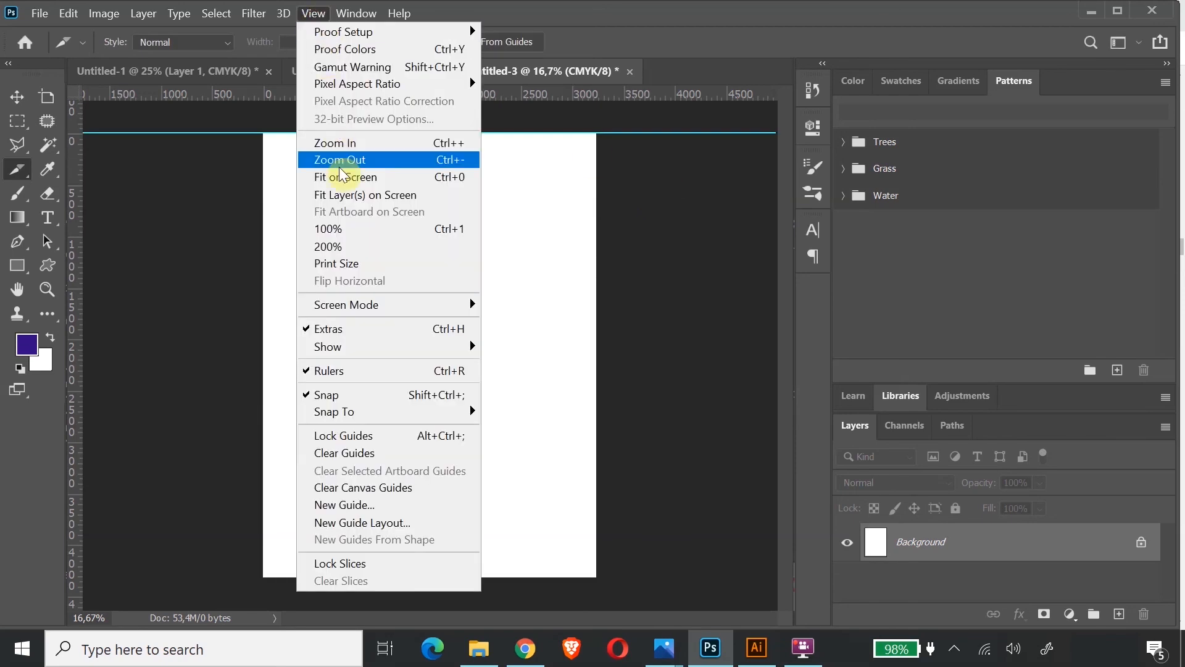
left_click(361, 505)
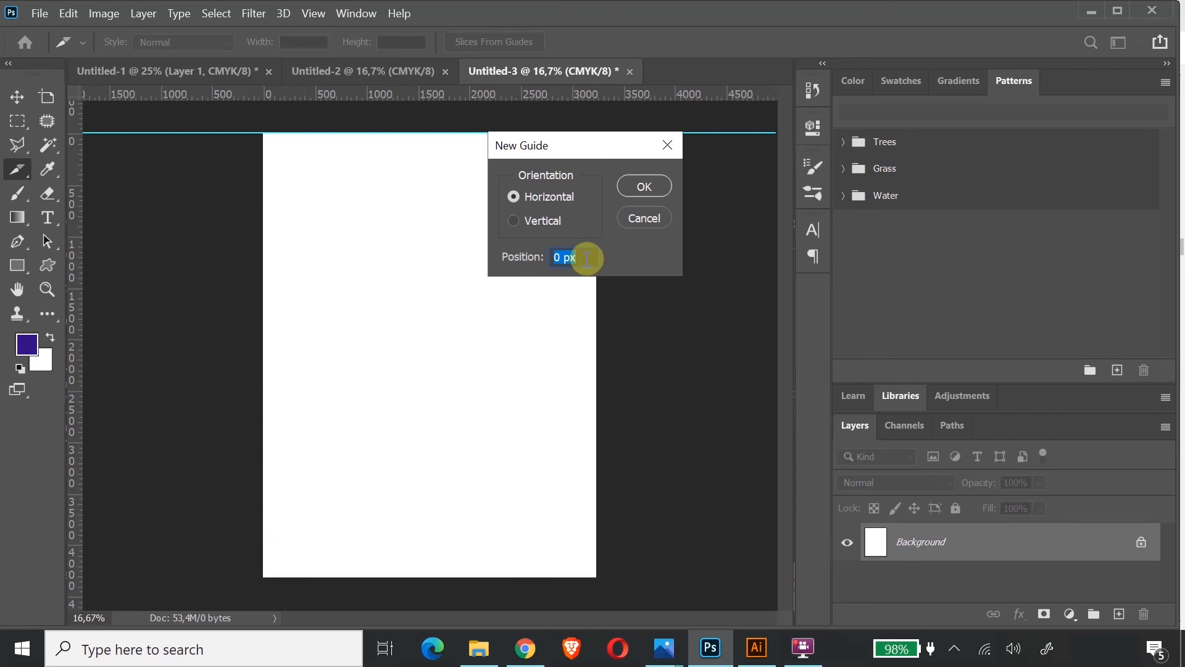
type("25%")
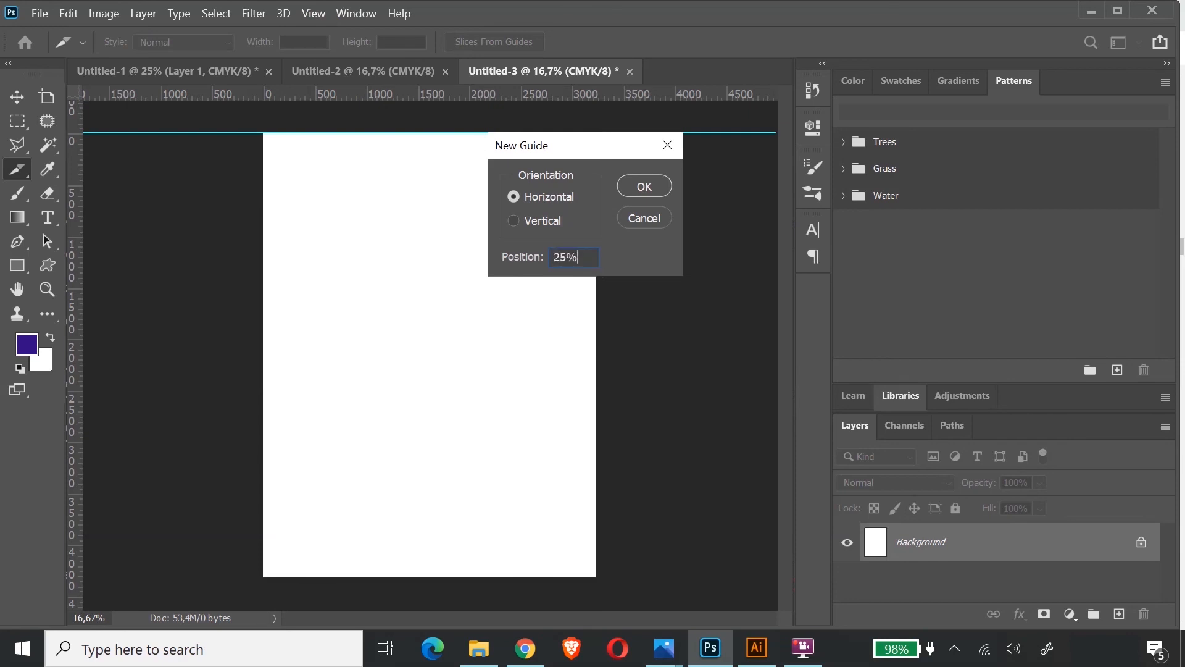
left_click(629, 189)
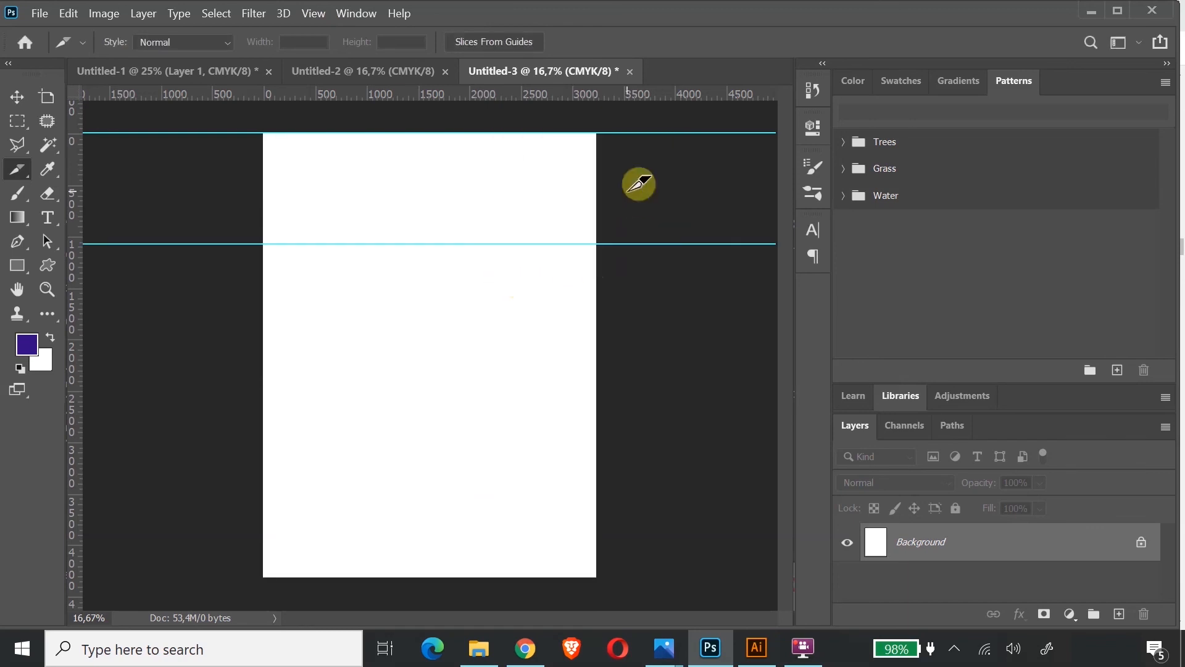
left_click(315, 14)
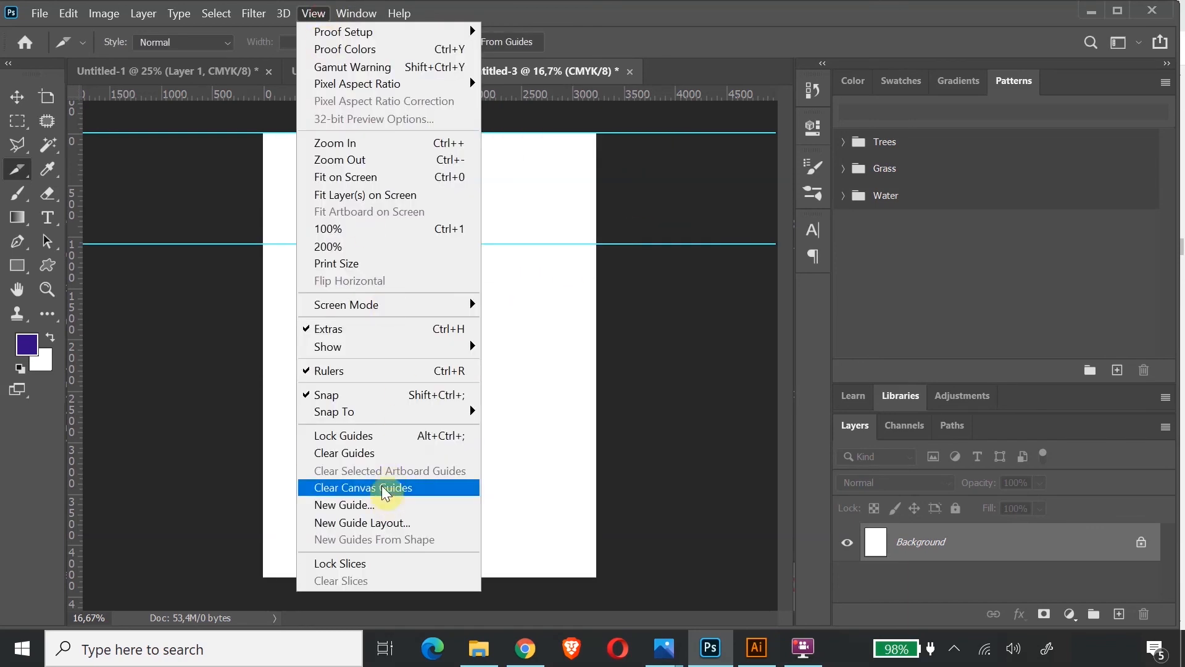
left_click(384, 511)
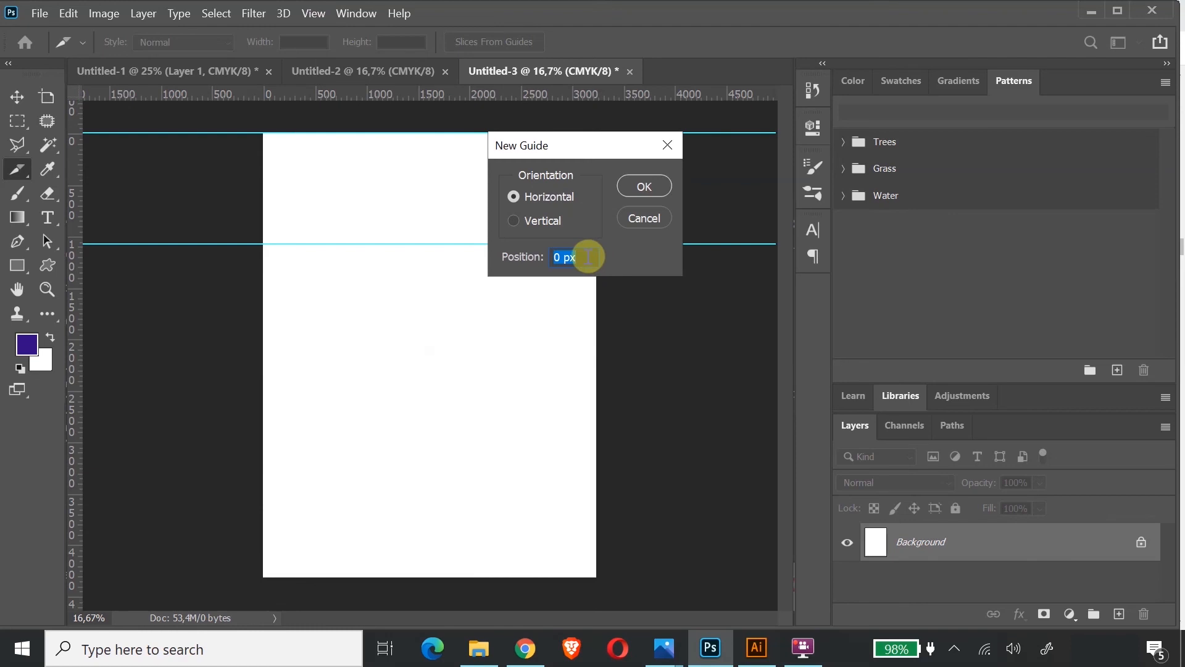
type("50%")
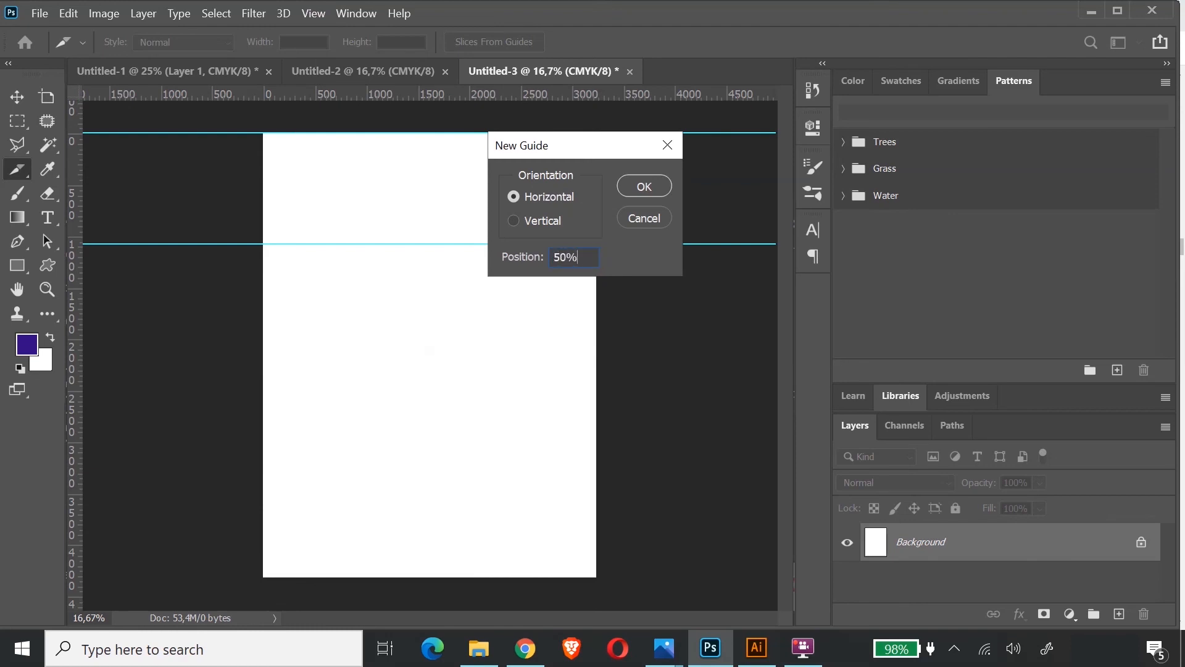
left_click(643, 186)
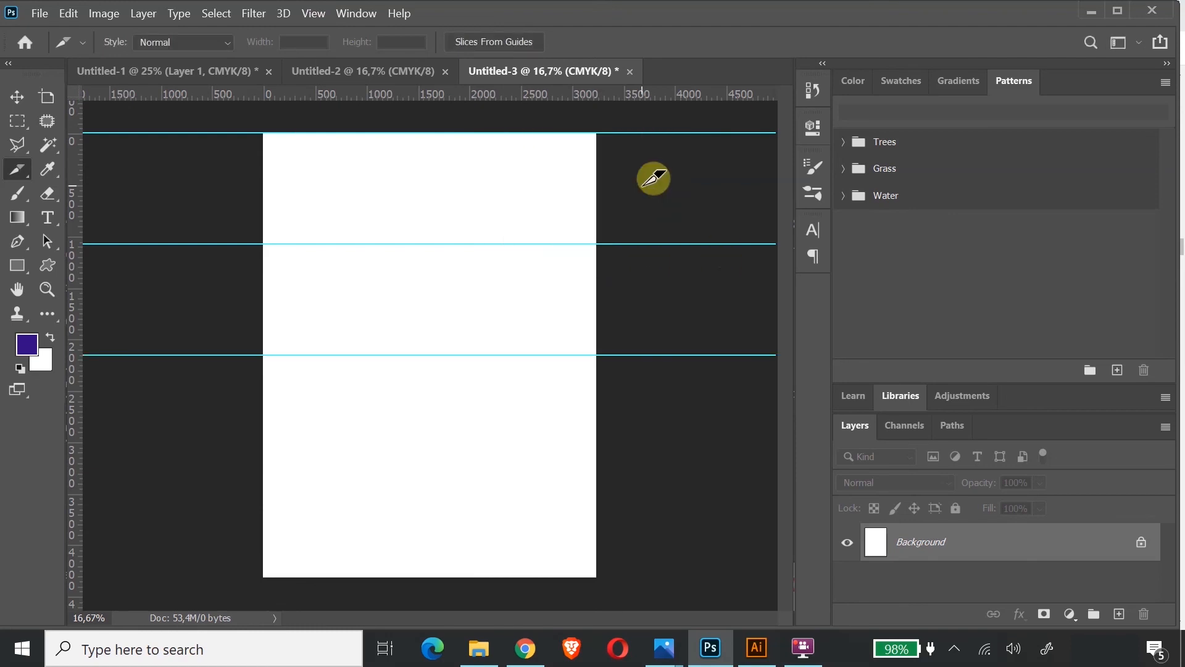
Add horizontal guides at 75% and 100% to complete the four grid rows
left_click(312, 13)
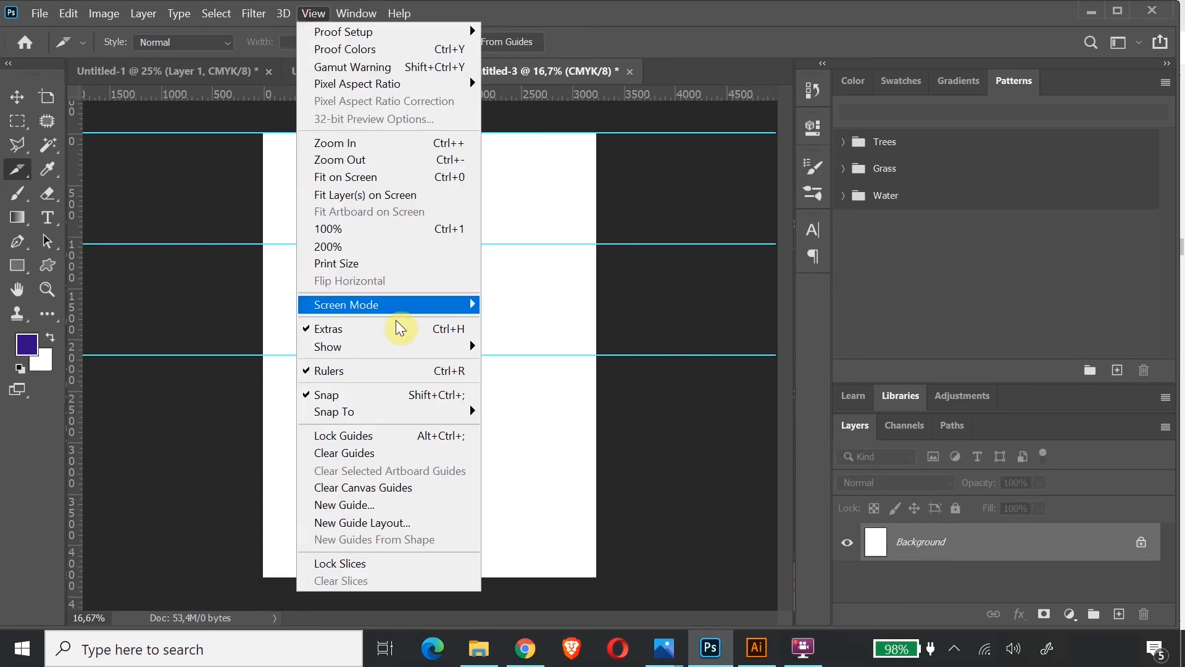
left_click(412, 505)
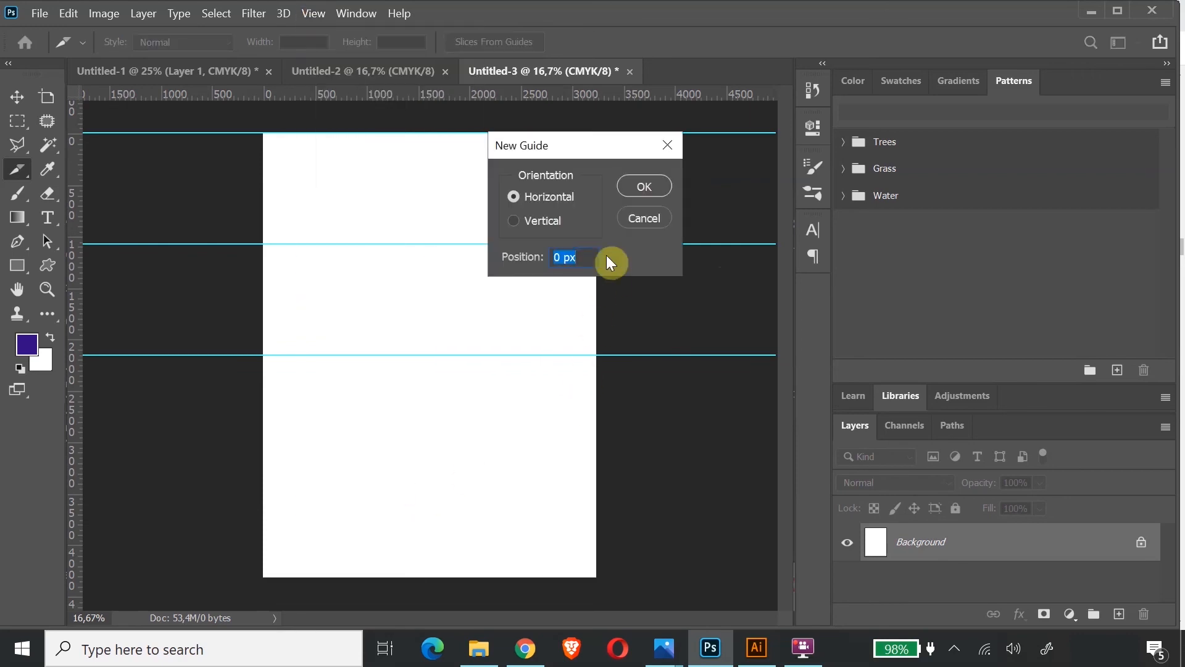
type("75%")
left_click(635, 187)
left_click(313, 19)
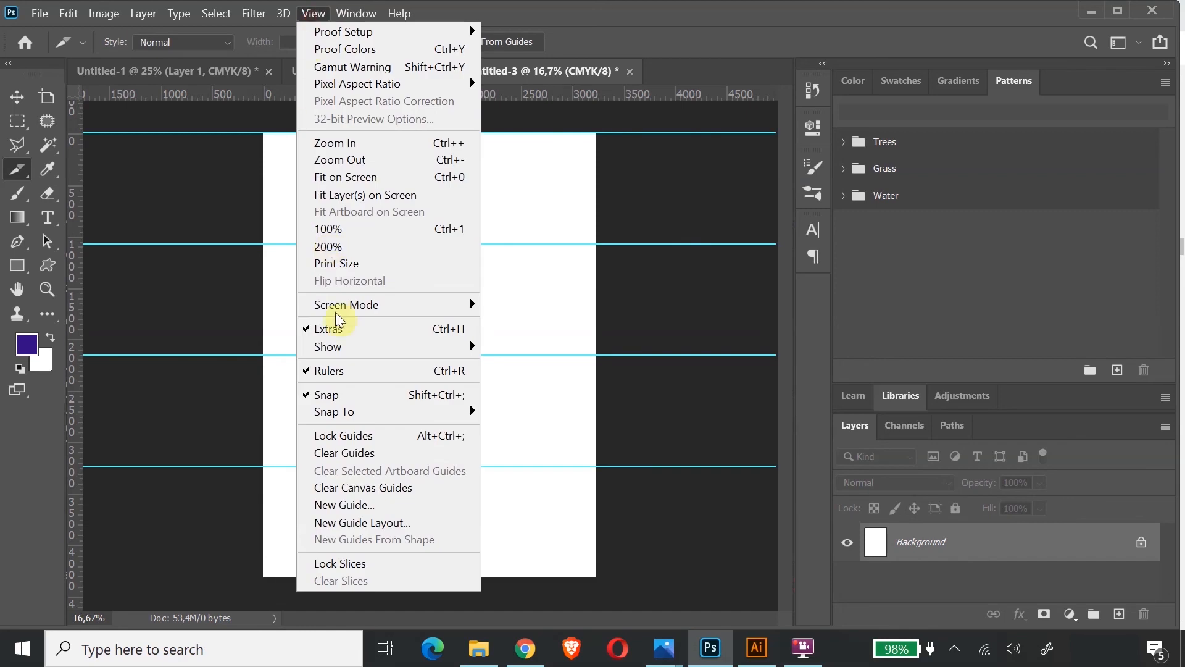
left_click(398, 503)
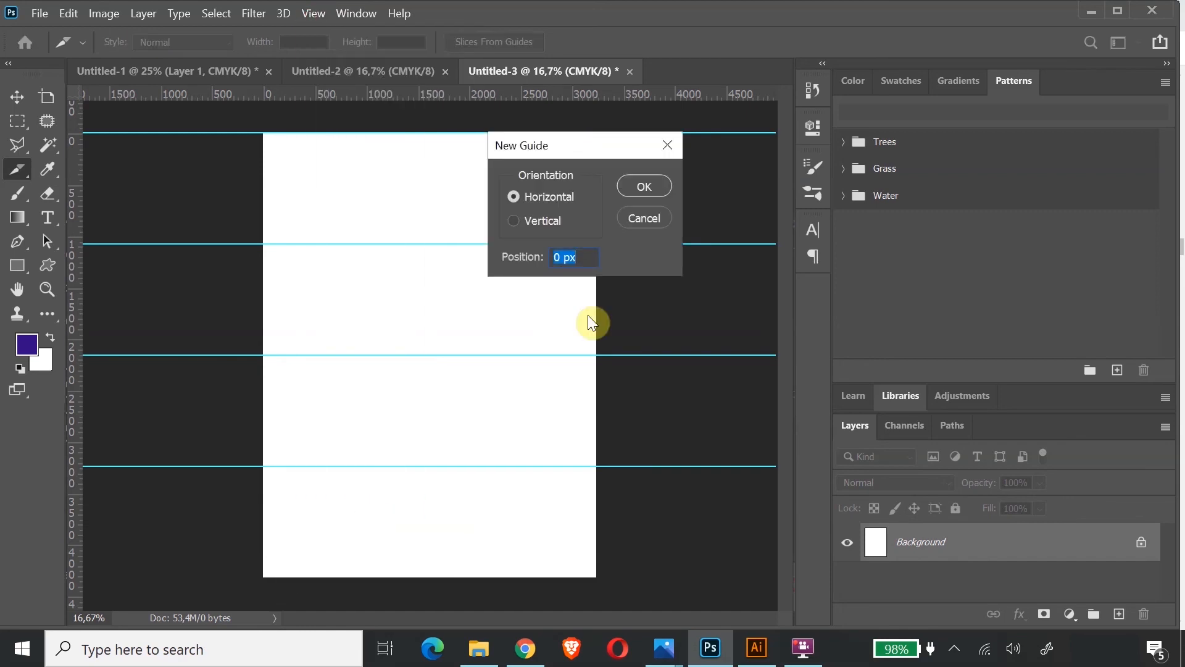
type("100%")
left_click(650, 187)
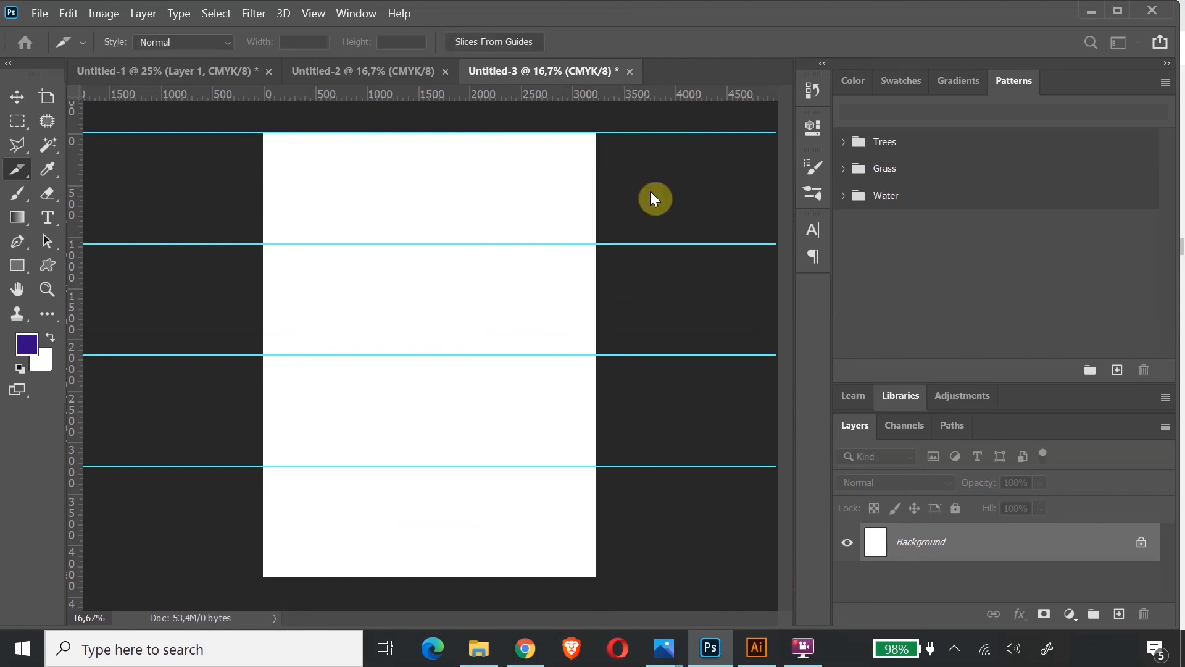
Add vertical guides at 0 px and 33,33% of the canvas width
left_click(315, 14)
left_click(390, 505)
left_click(513, 220)
left_click(567, 257)
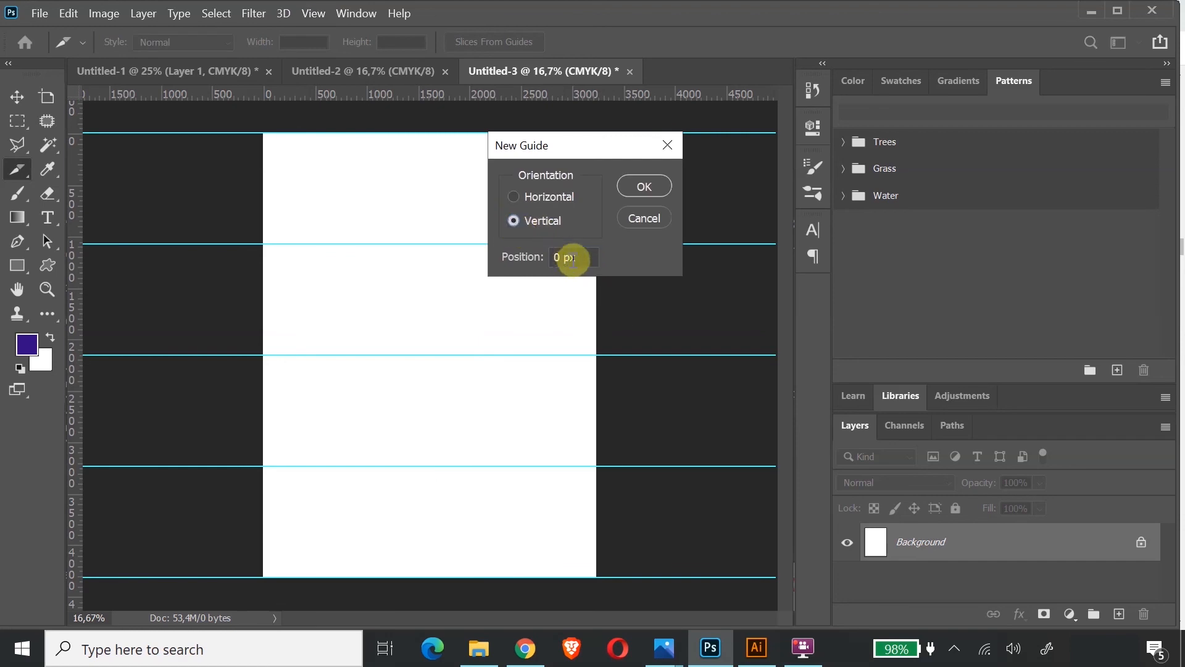
left_click(644, 187)
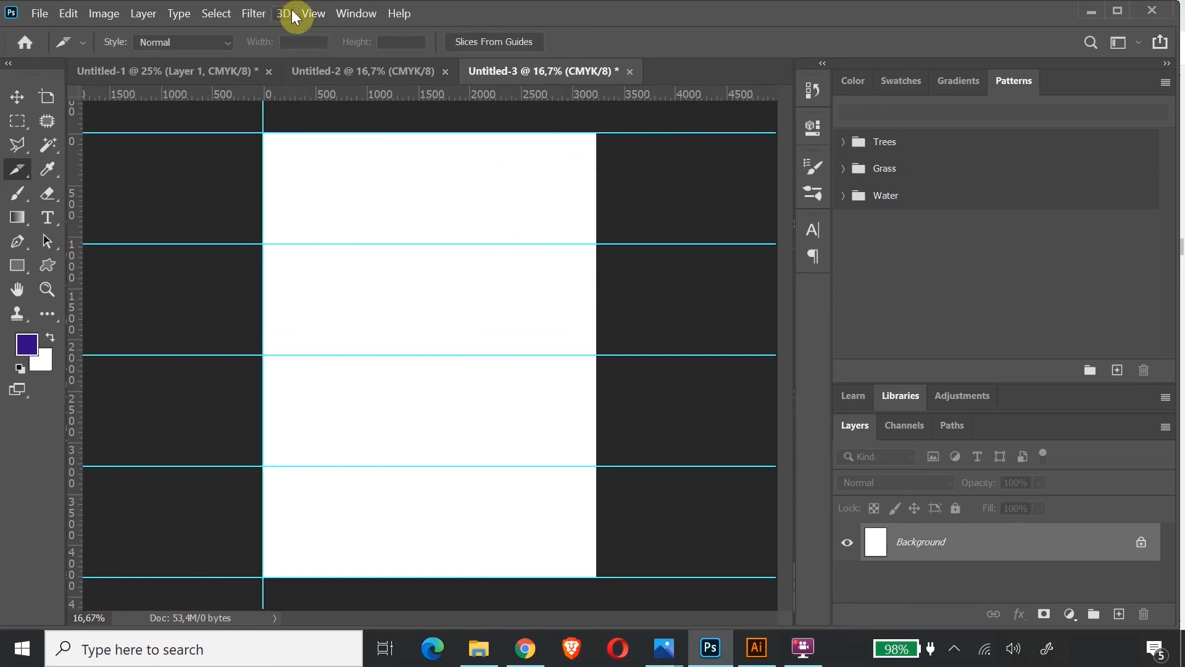
left_click(313, 13)
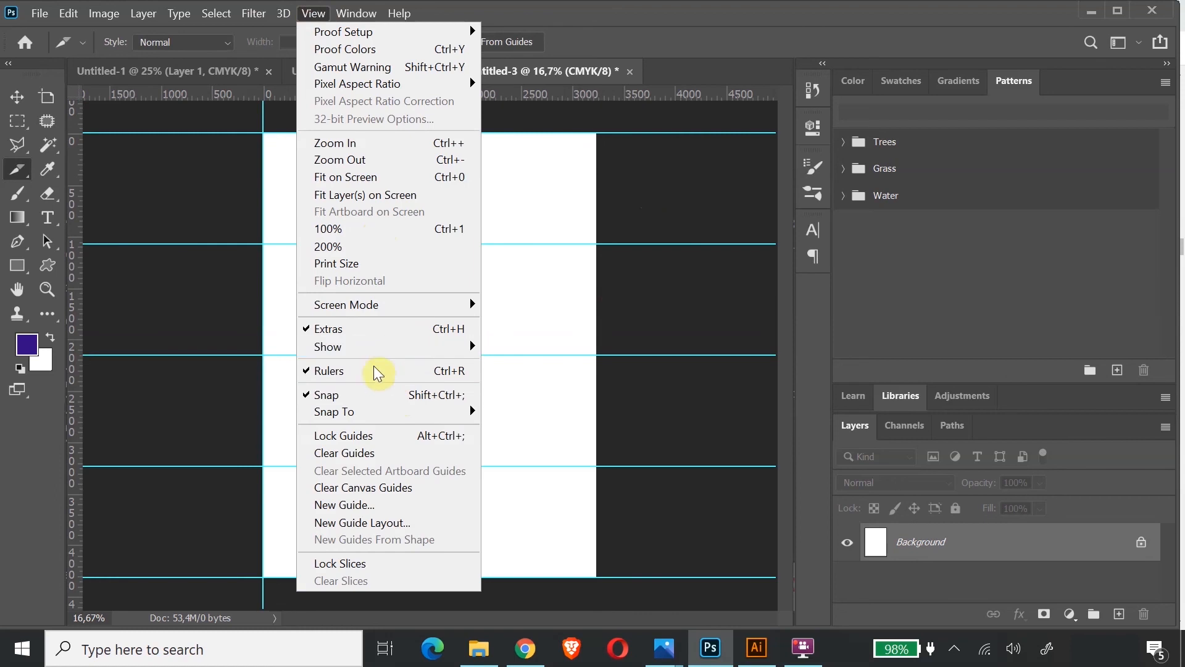
left_click(404, 509)
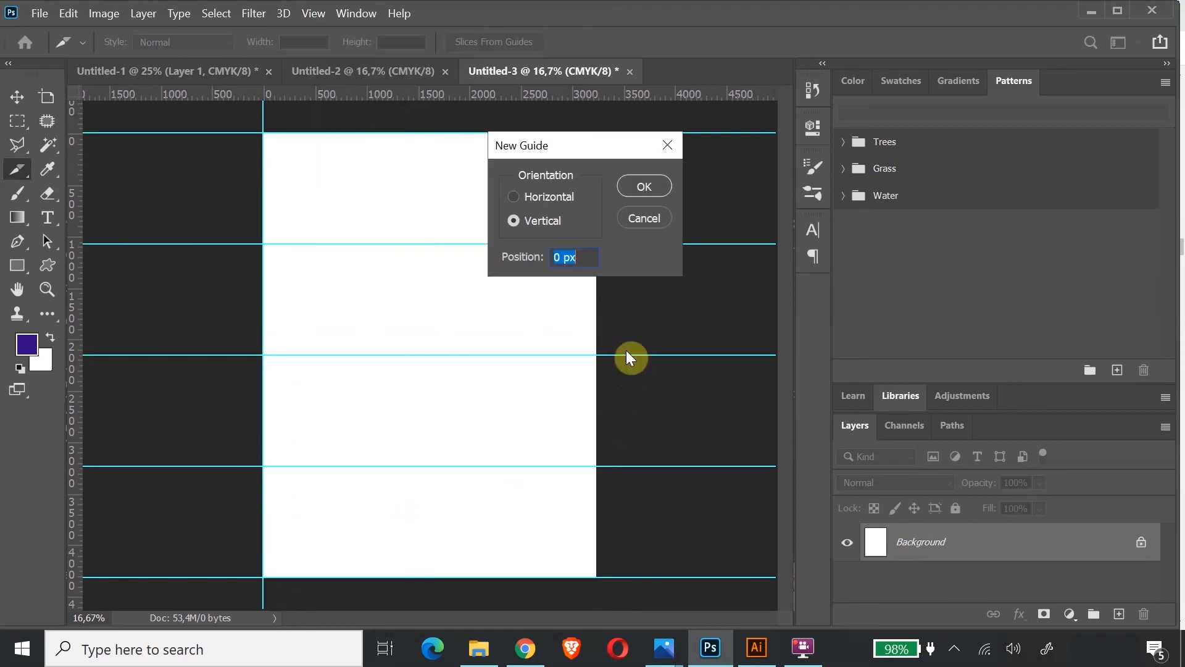
type("33,33%")
left_click(664, 185)
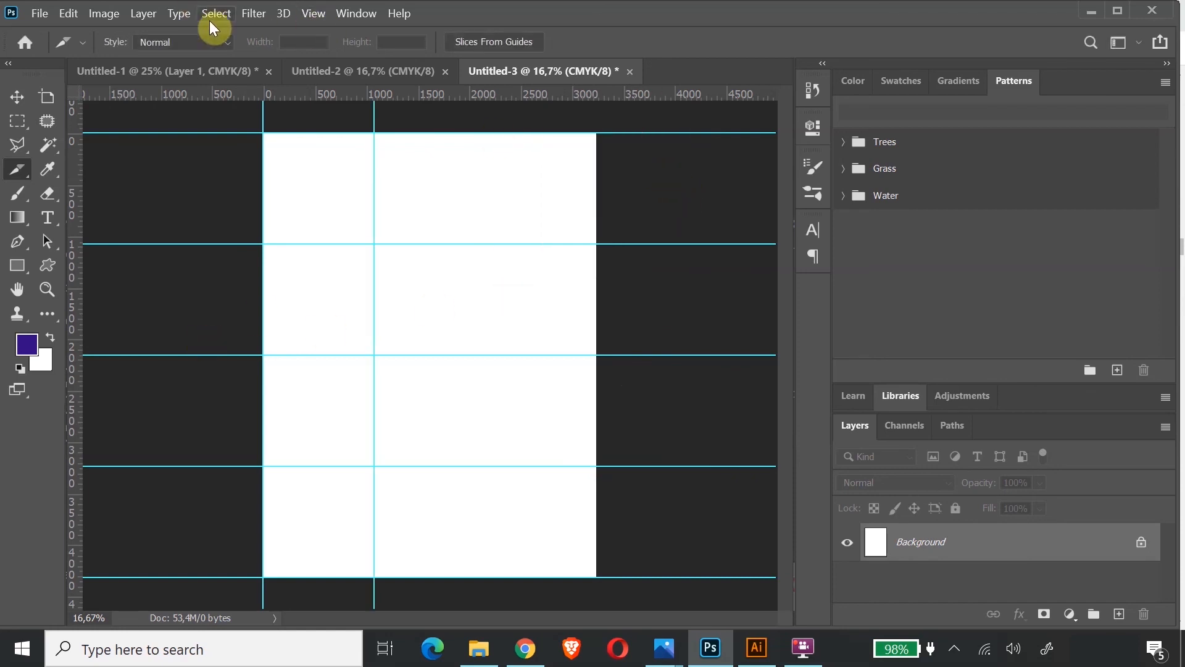
Add vertical guides at 66,66% and 100% to complete the three grid columns
left_click(313, 13)
left_click(380, 505)
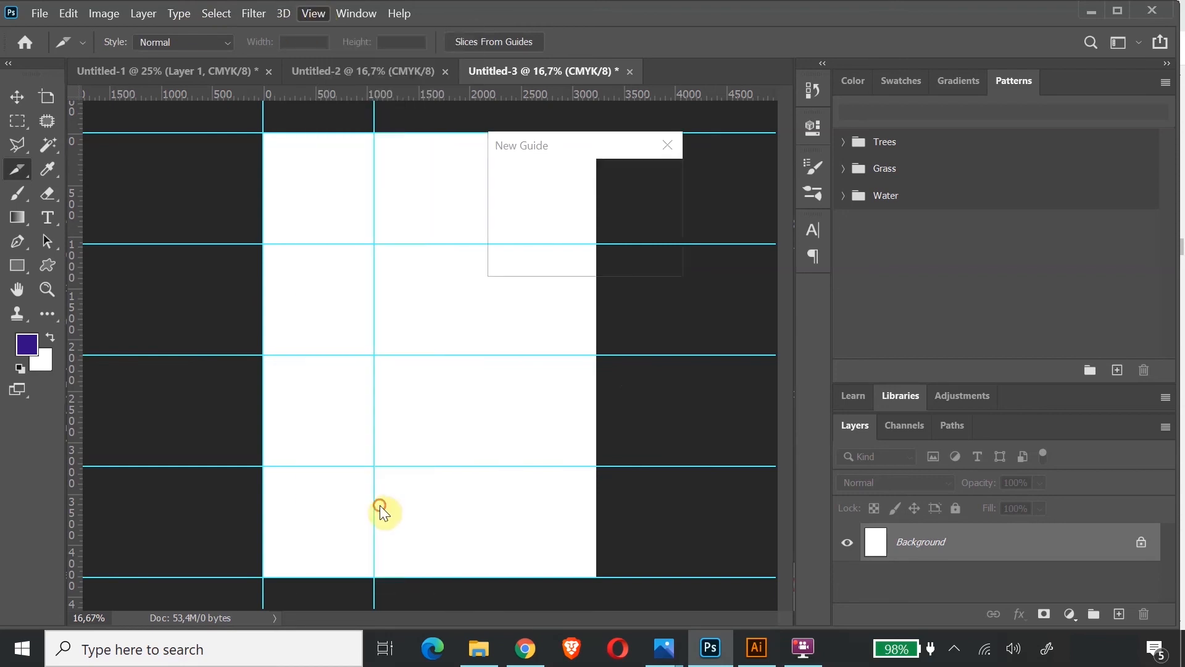
type("66")
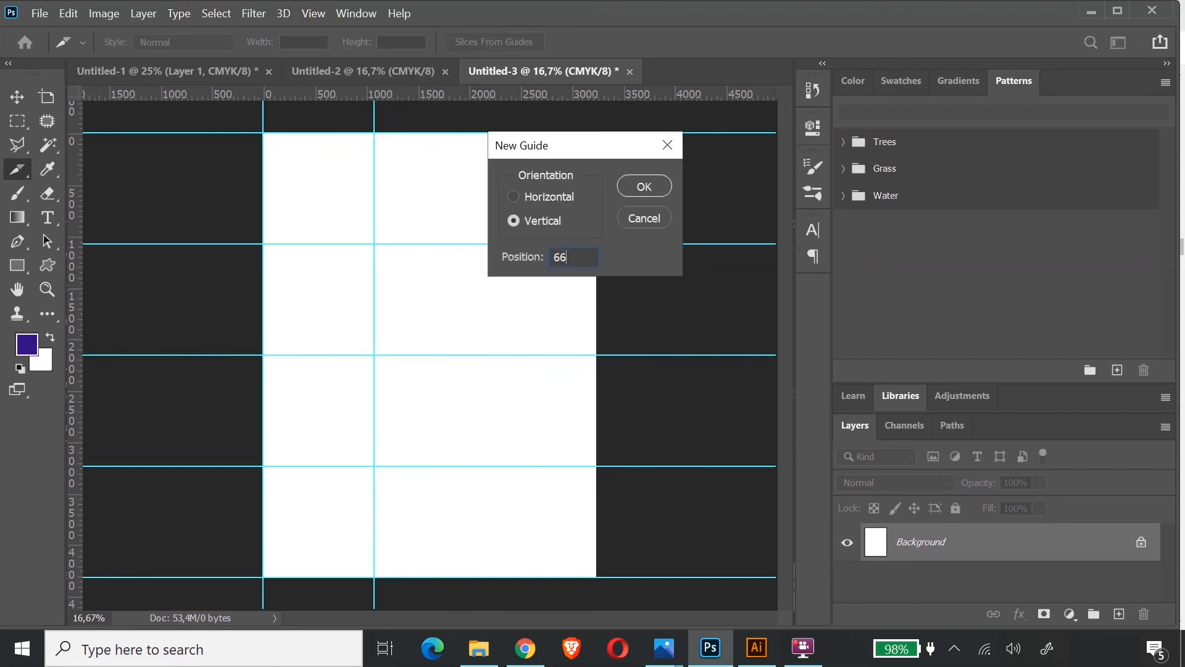
type(",66%")
left_click(644, 186)
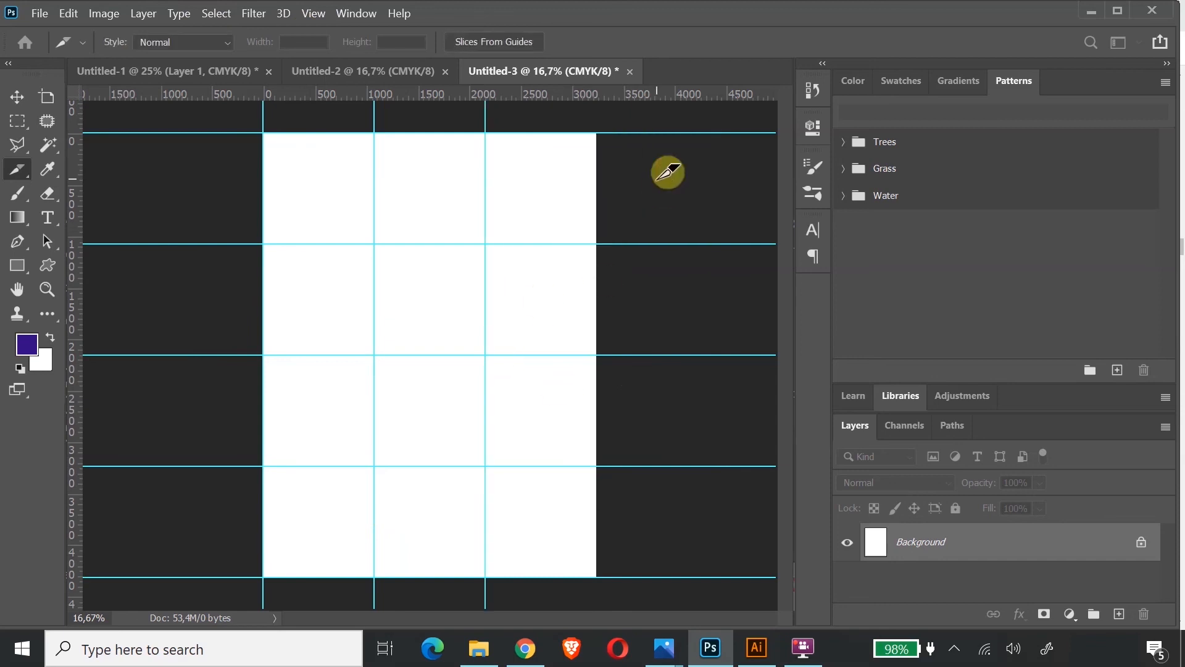
left_click(314, 13)
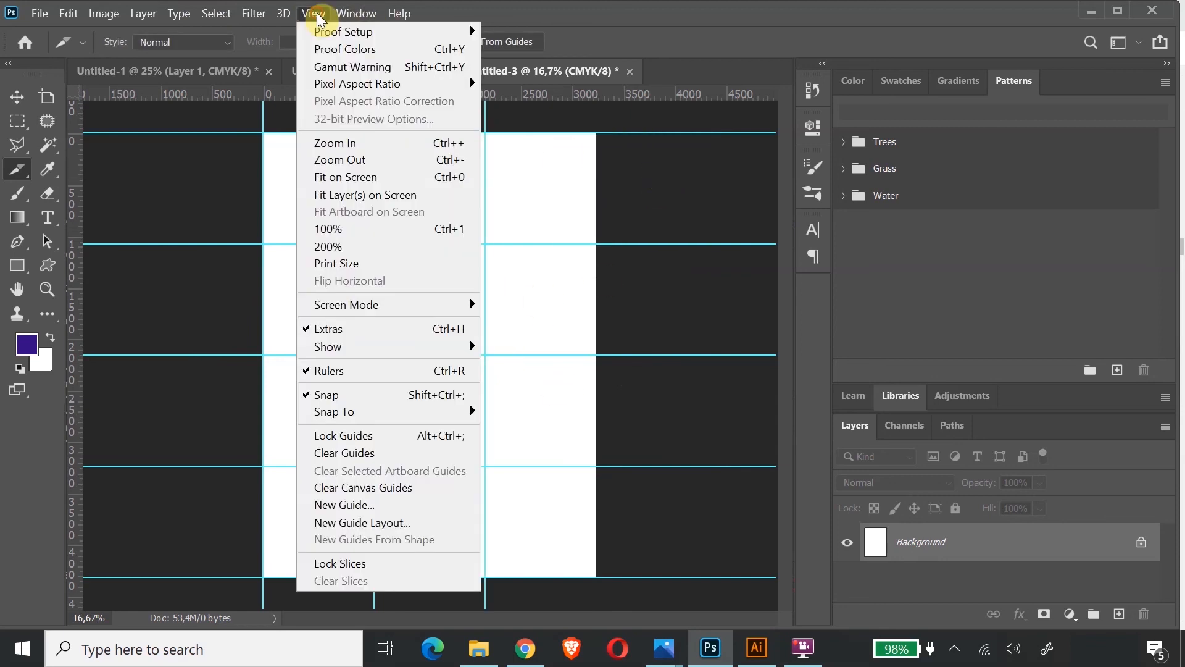
left_click(414, 501)
type("100%")
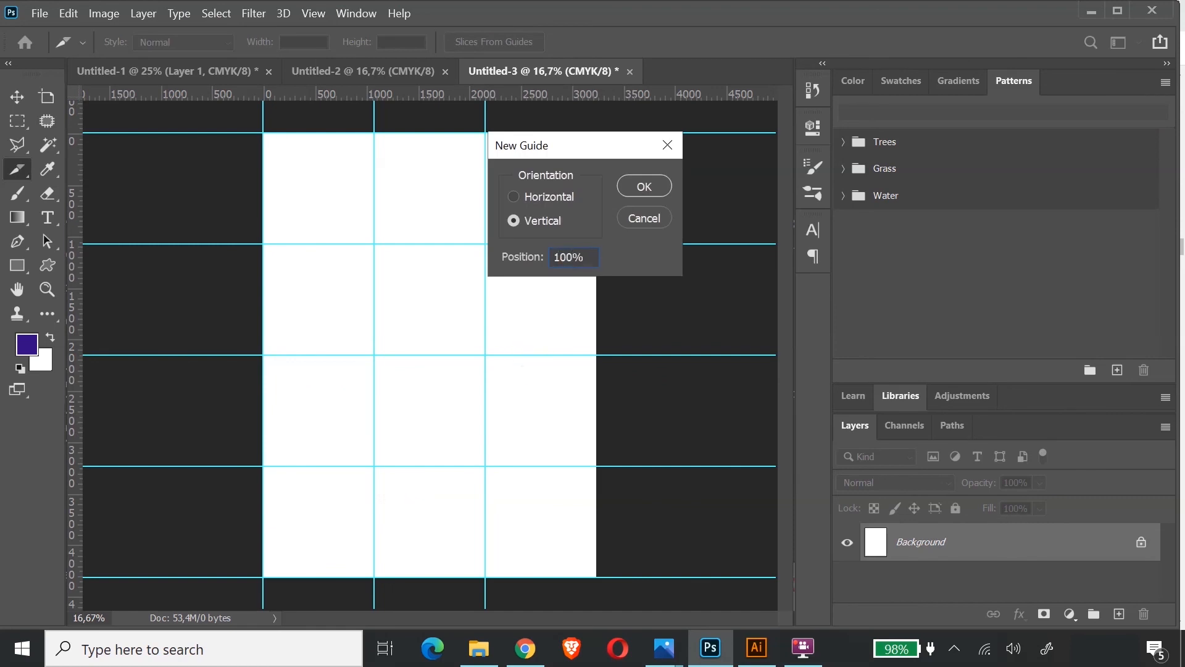
left_click(641, 186)
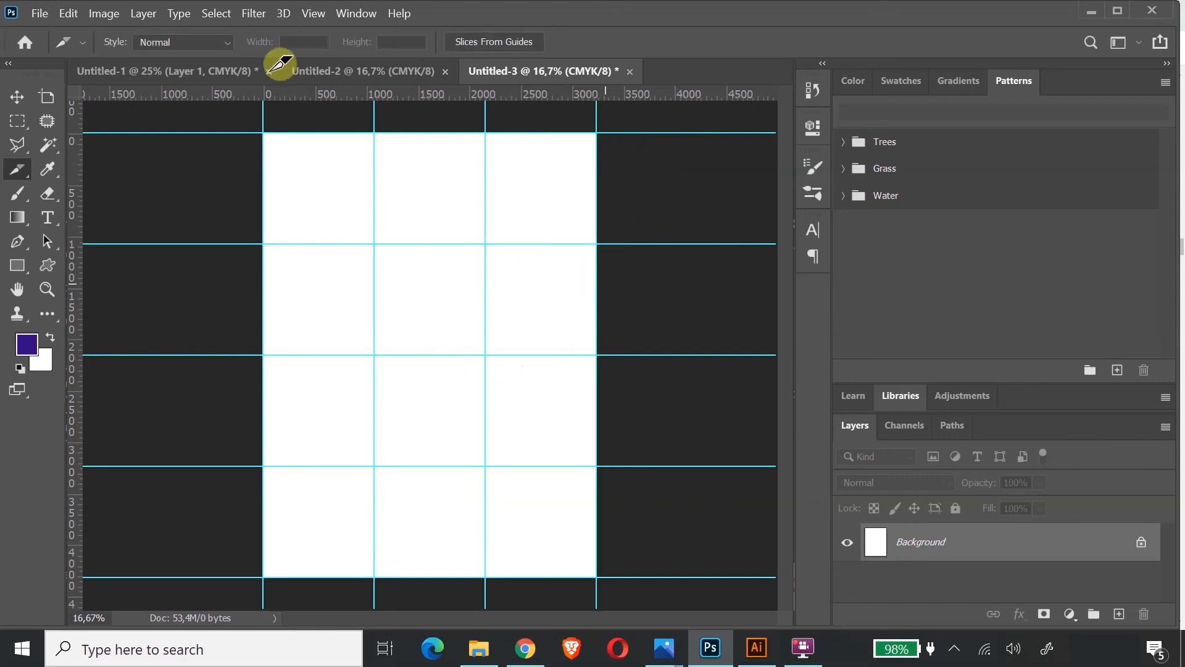
left_click(41, 13)
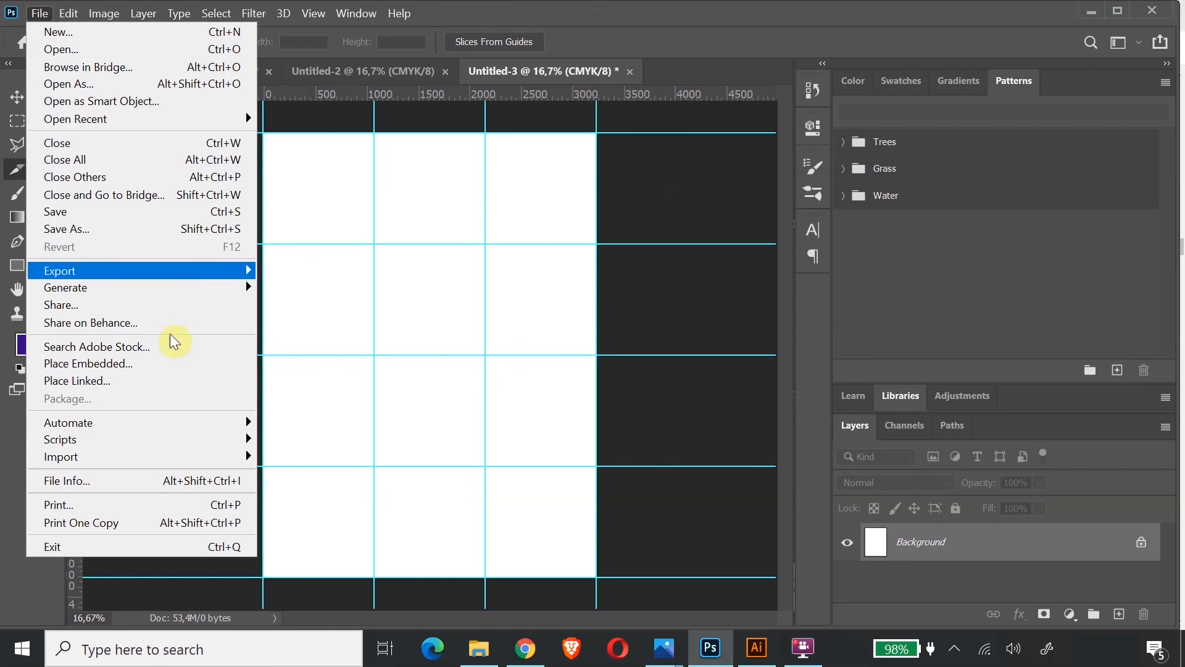
left_click(173, 364)
scroll(503, 297, "down", 4)
scroll(503, 297, "down", 5)
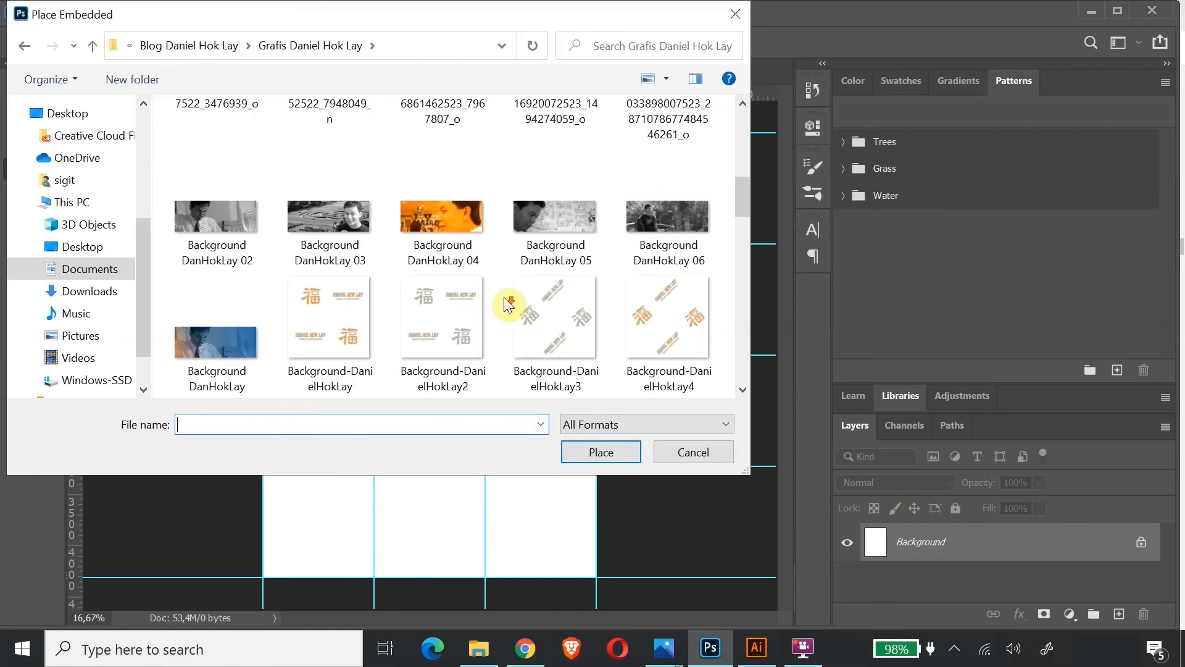
scroll(504, 298, "up", 7)
left_click(539, 239)
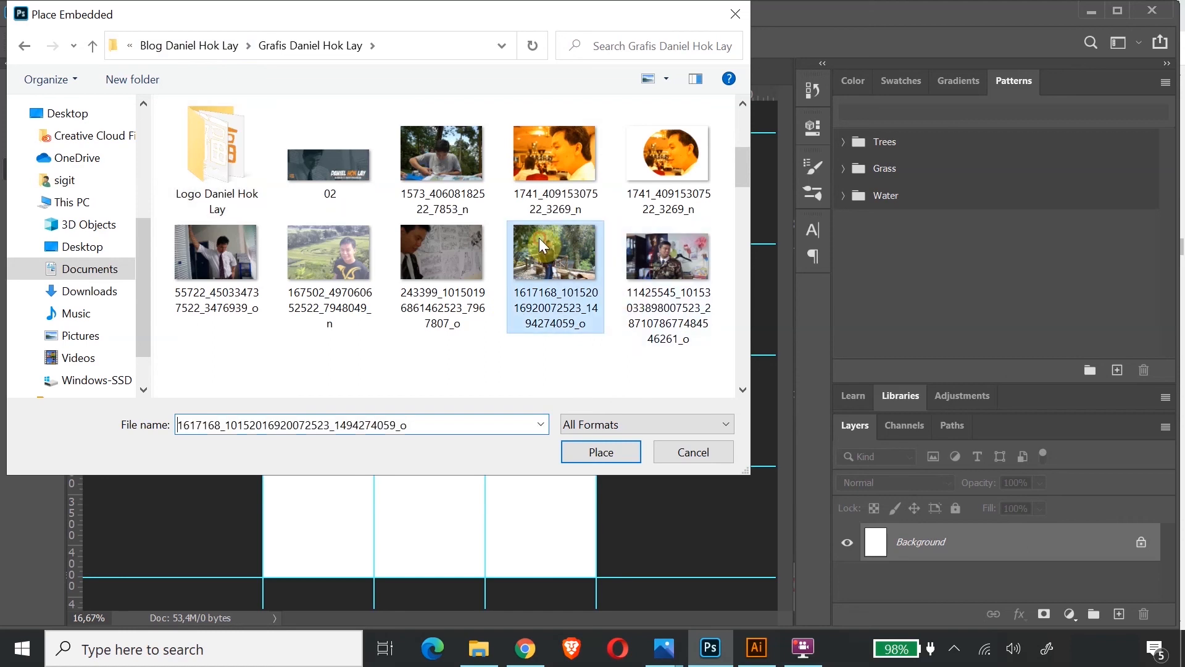
left_click(624, 458)
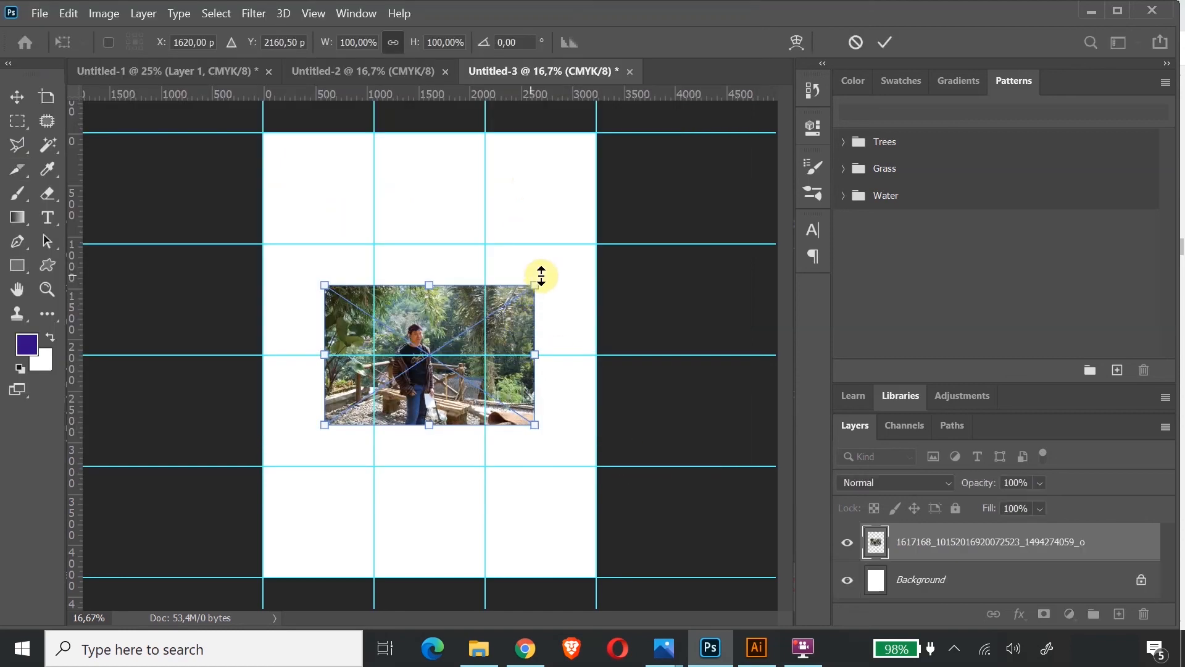
Scale the placed photo to about 342% so it covers the whole canvas, and position the standing man around the middle column
left_click_drag(538, 279, 716, 153)
left_click_drag(315, 432, 168, 540)
left_click_drag(735, 149, 801, 107)
left_click_drag(159, 540, 91, 603)
left_click_drag(419, 505, 444, 516)
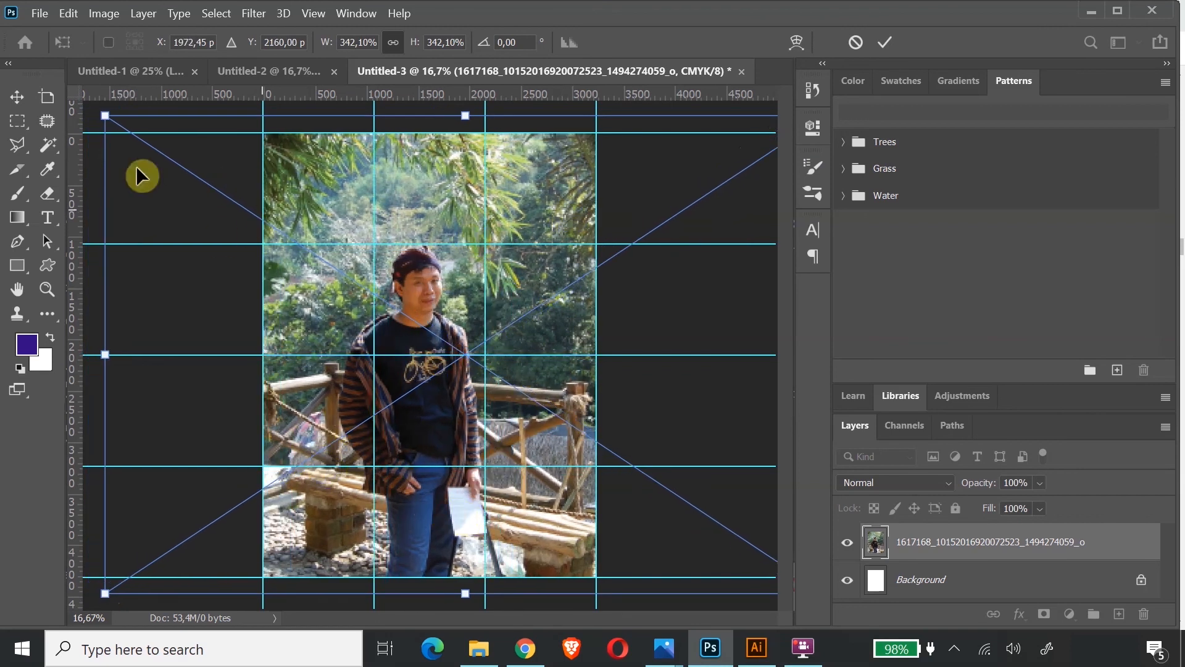
left_click(19, 97)
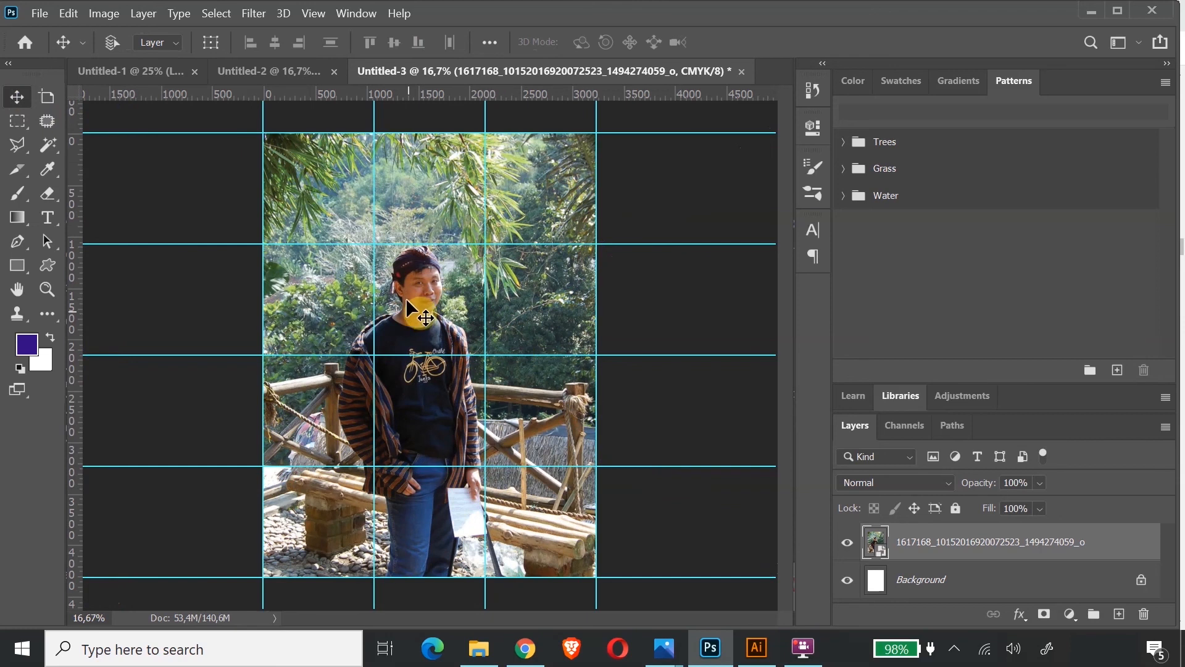
left_click_drag(437, 323, 460, 277)
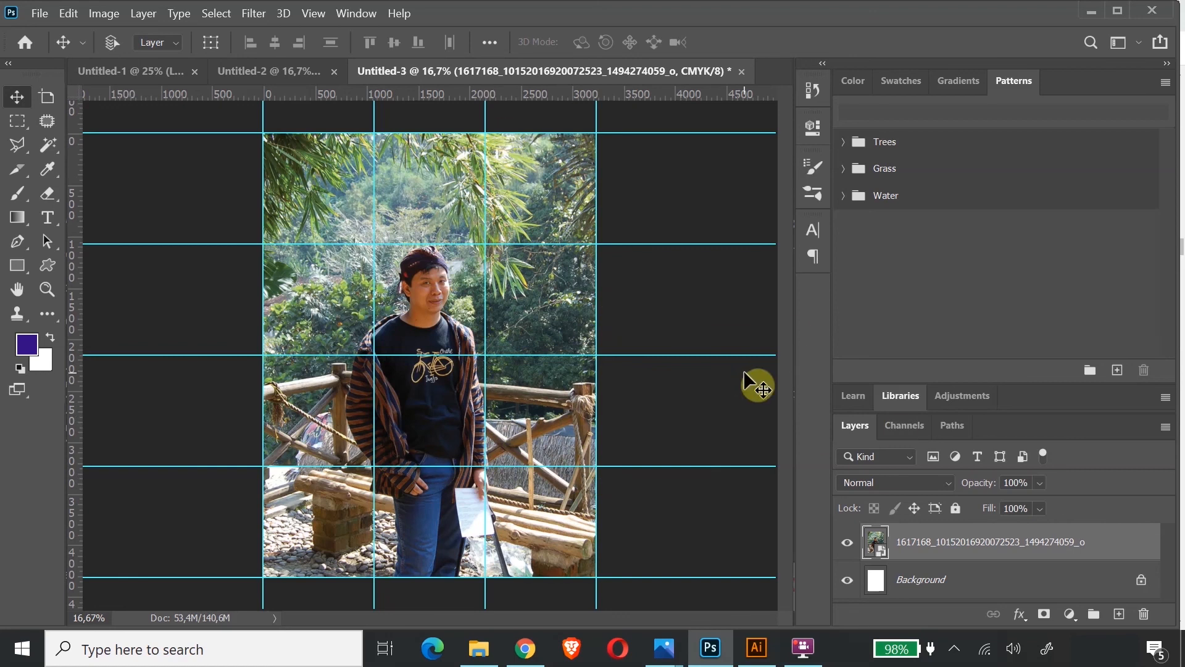
Switch to Chrome and examine the the_oa puzzle feed example under layout #4 in the Plann article
left_click(525, 648)
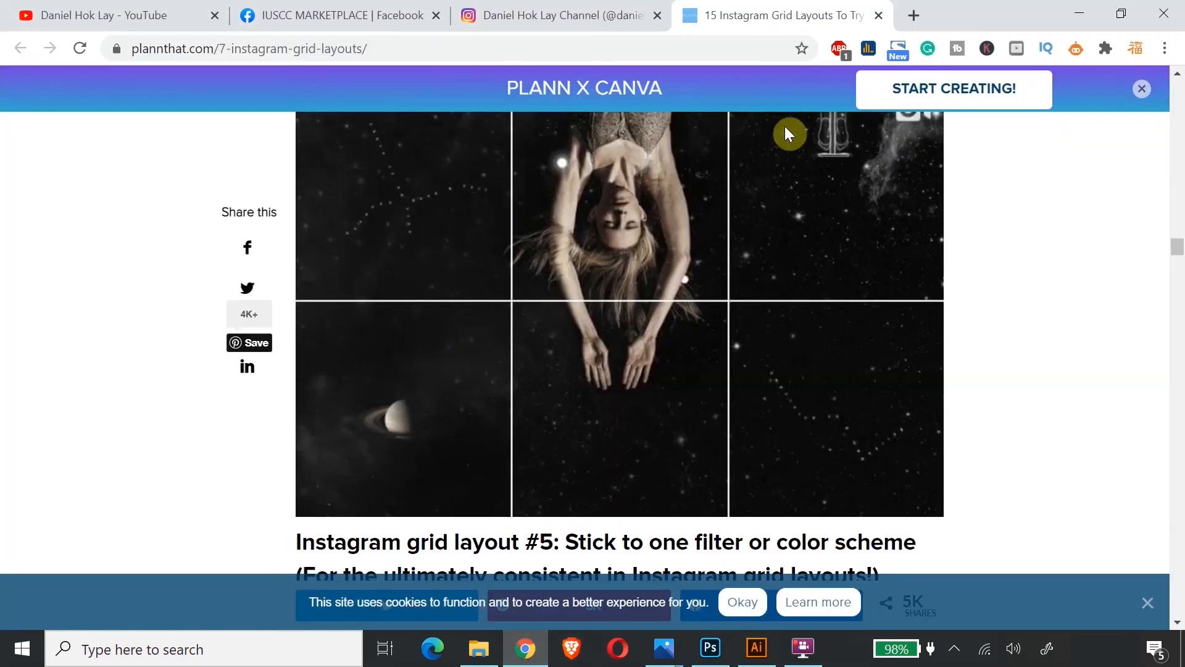
scroll(605, 281, "up", 8)
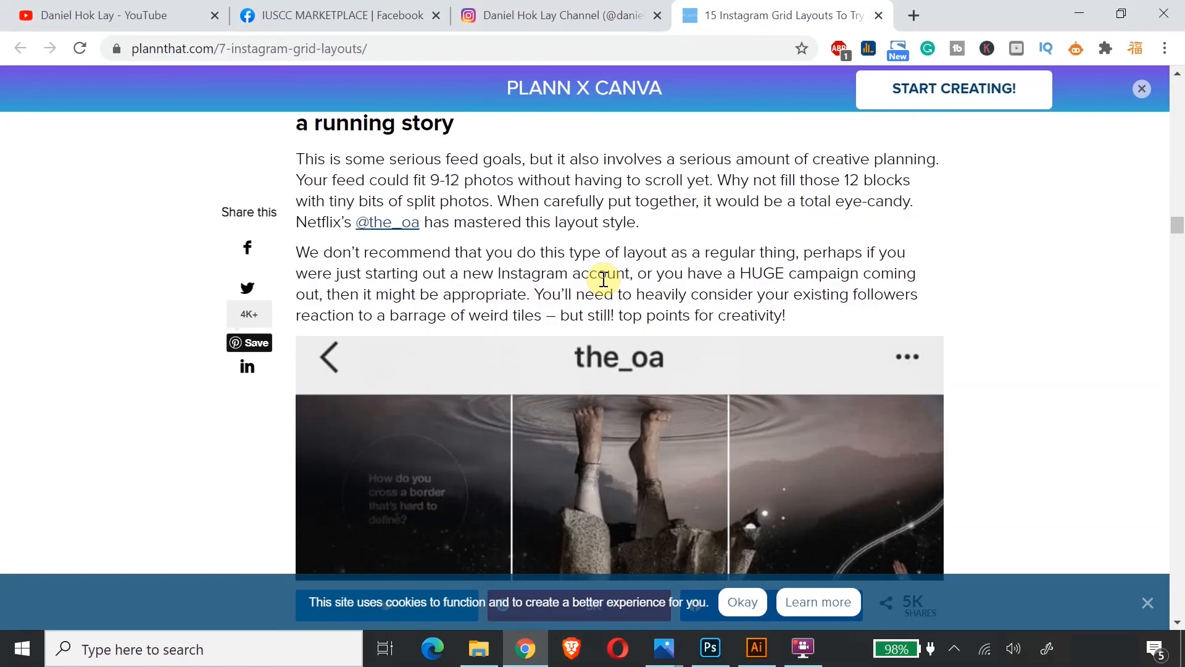